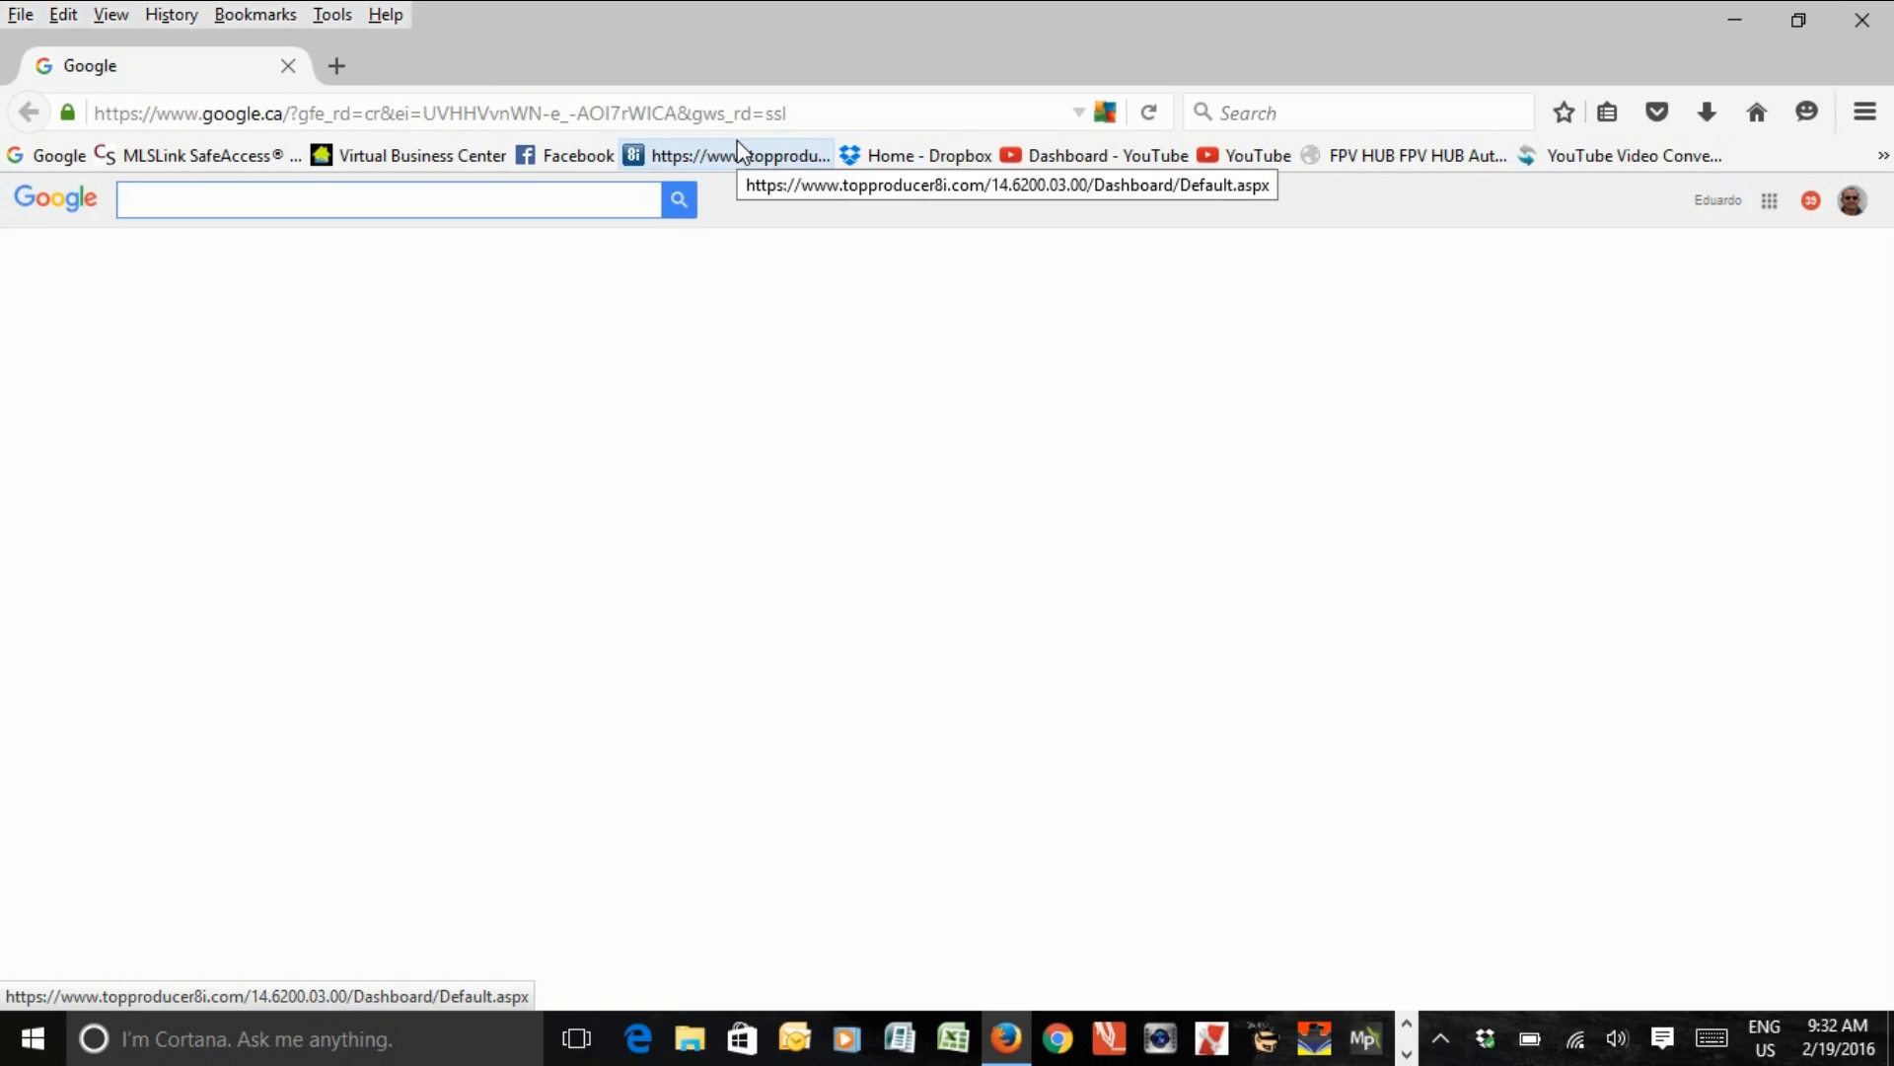
Step: Search Google for "mission planner"
type("mi")
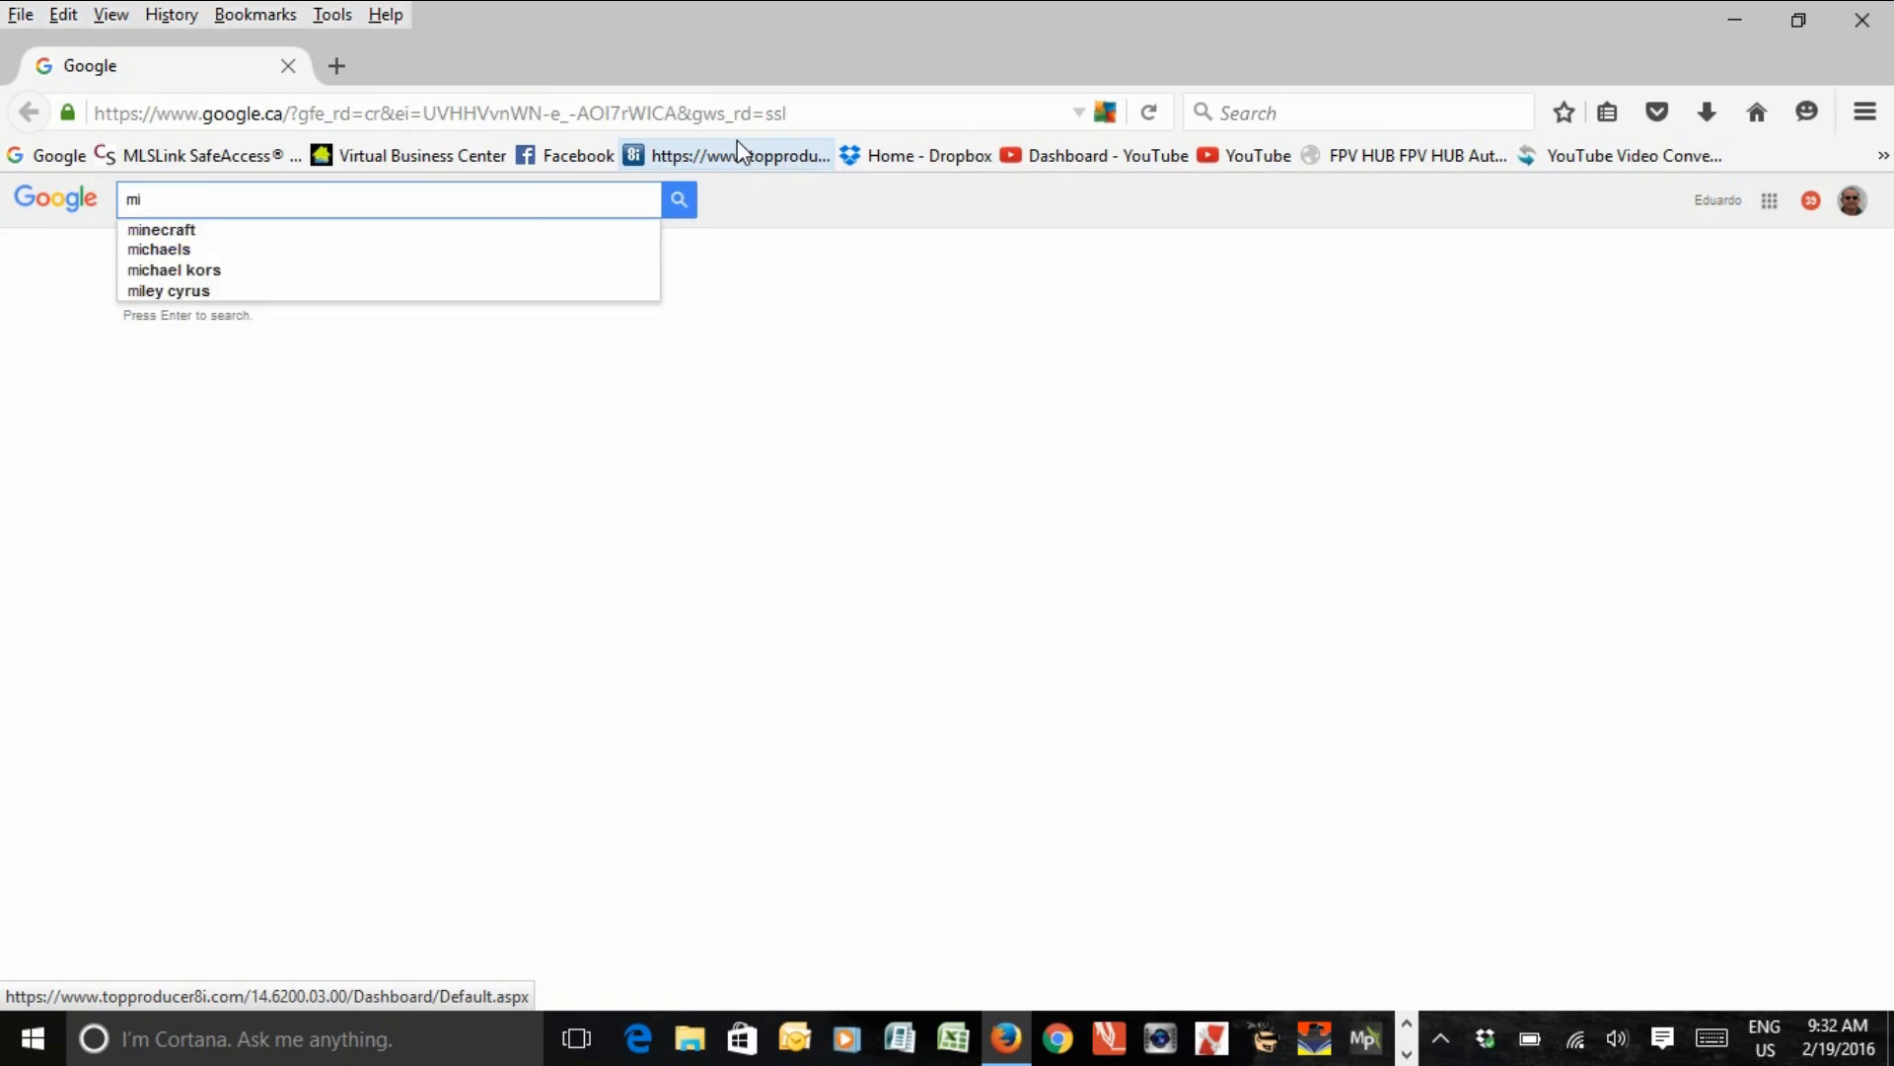
type("ssion")
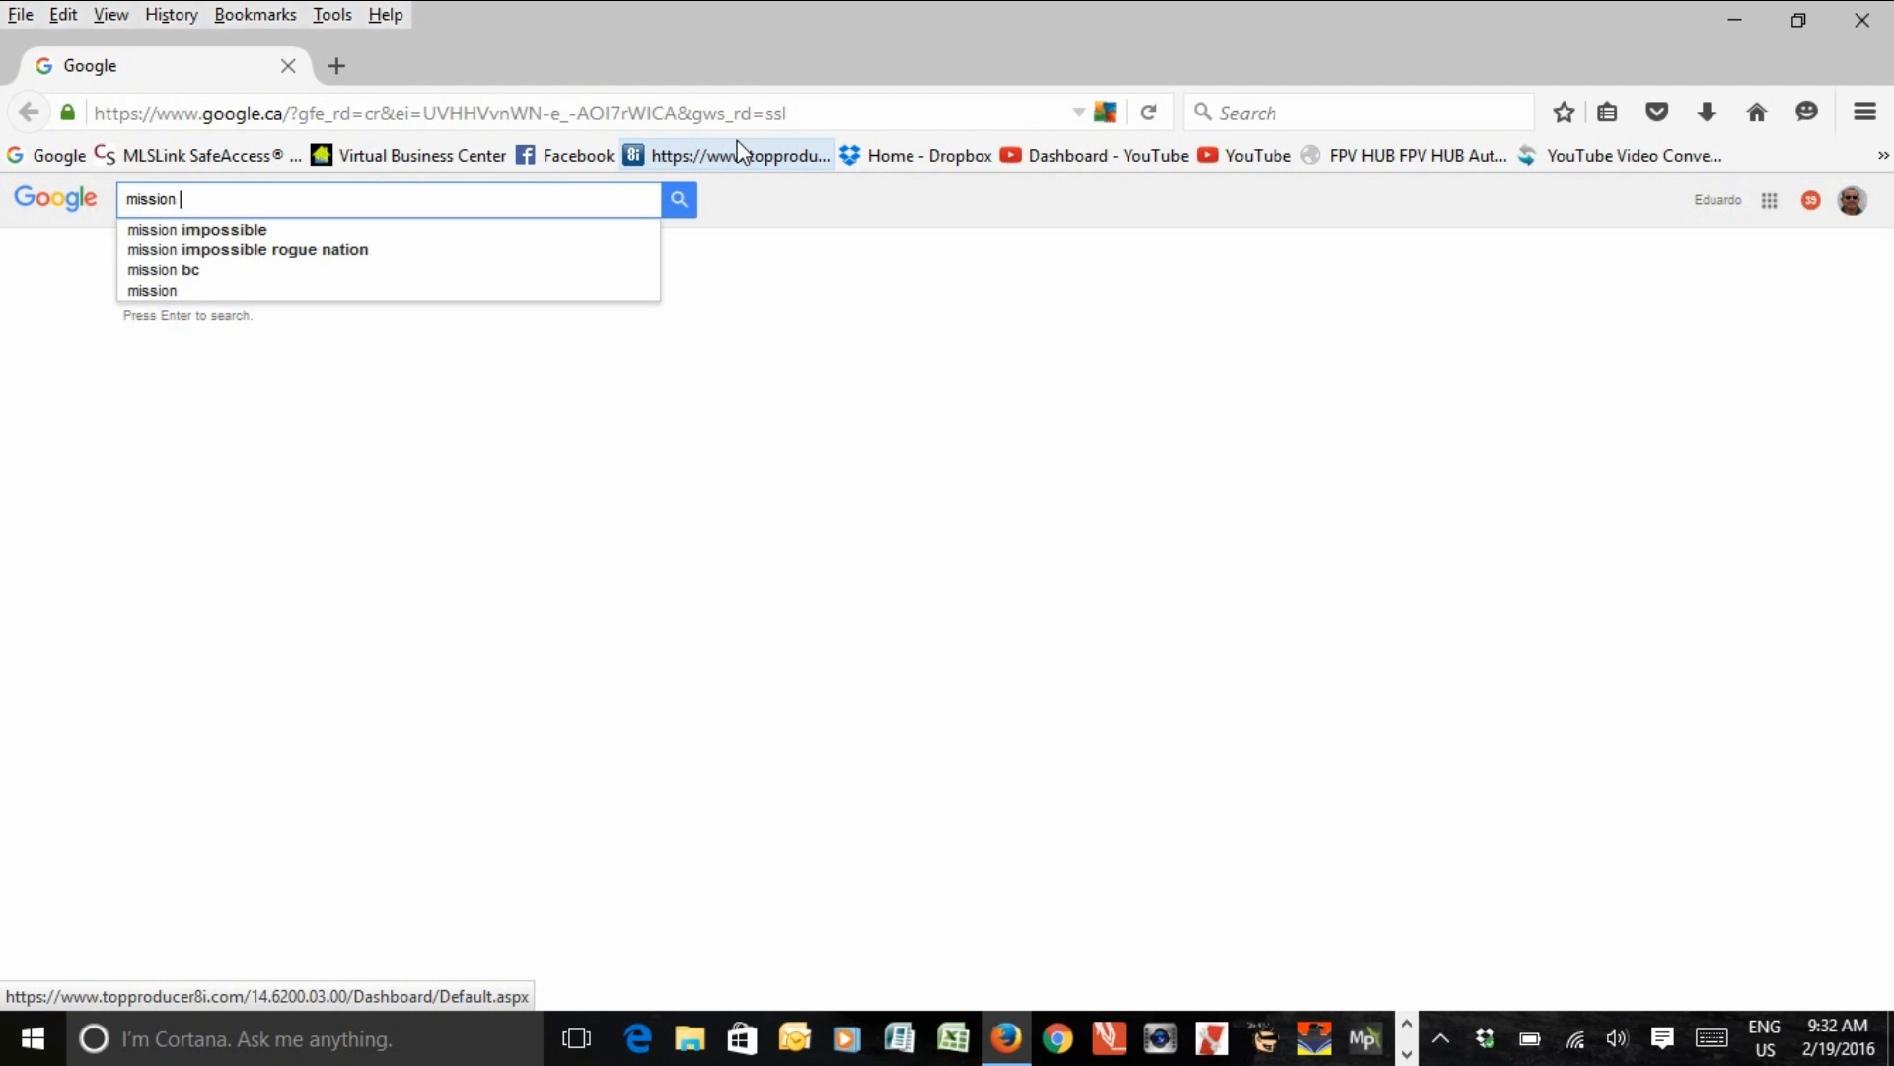
type(" planner")
key("Return")
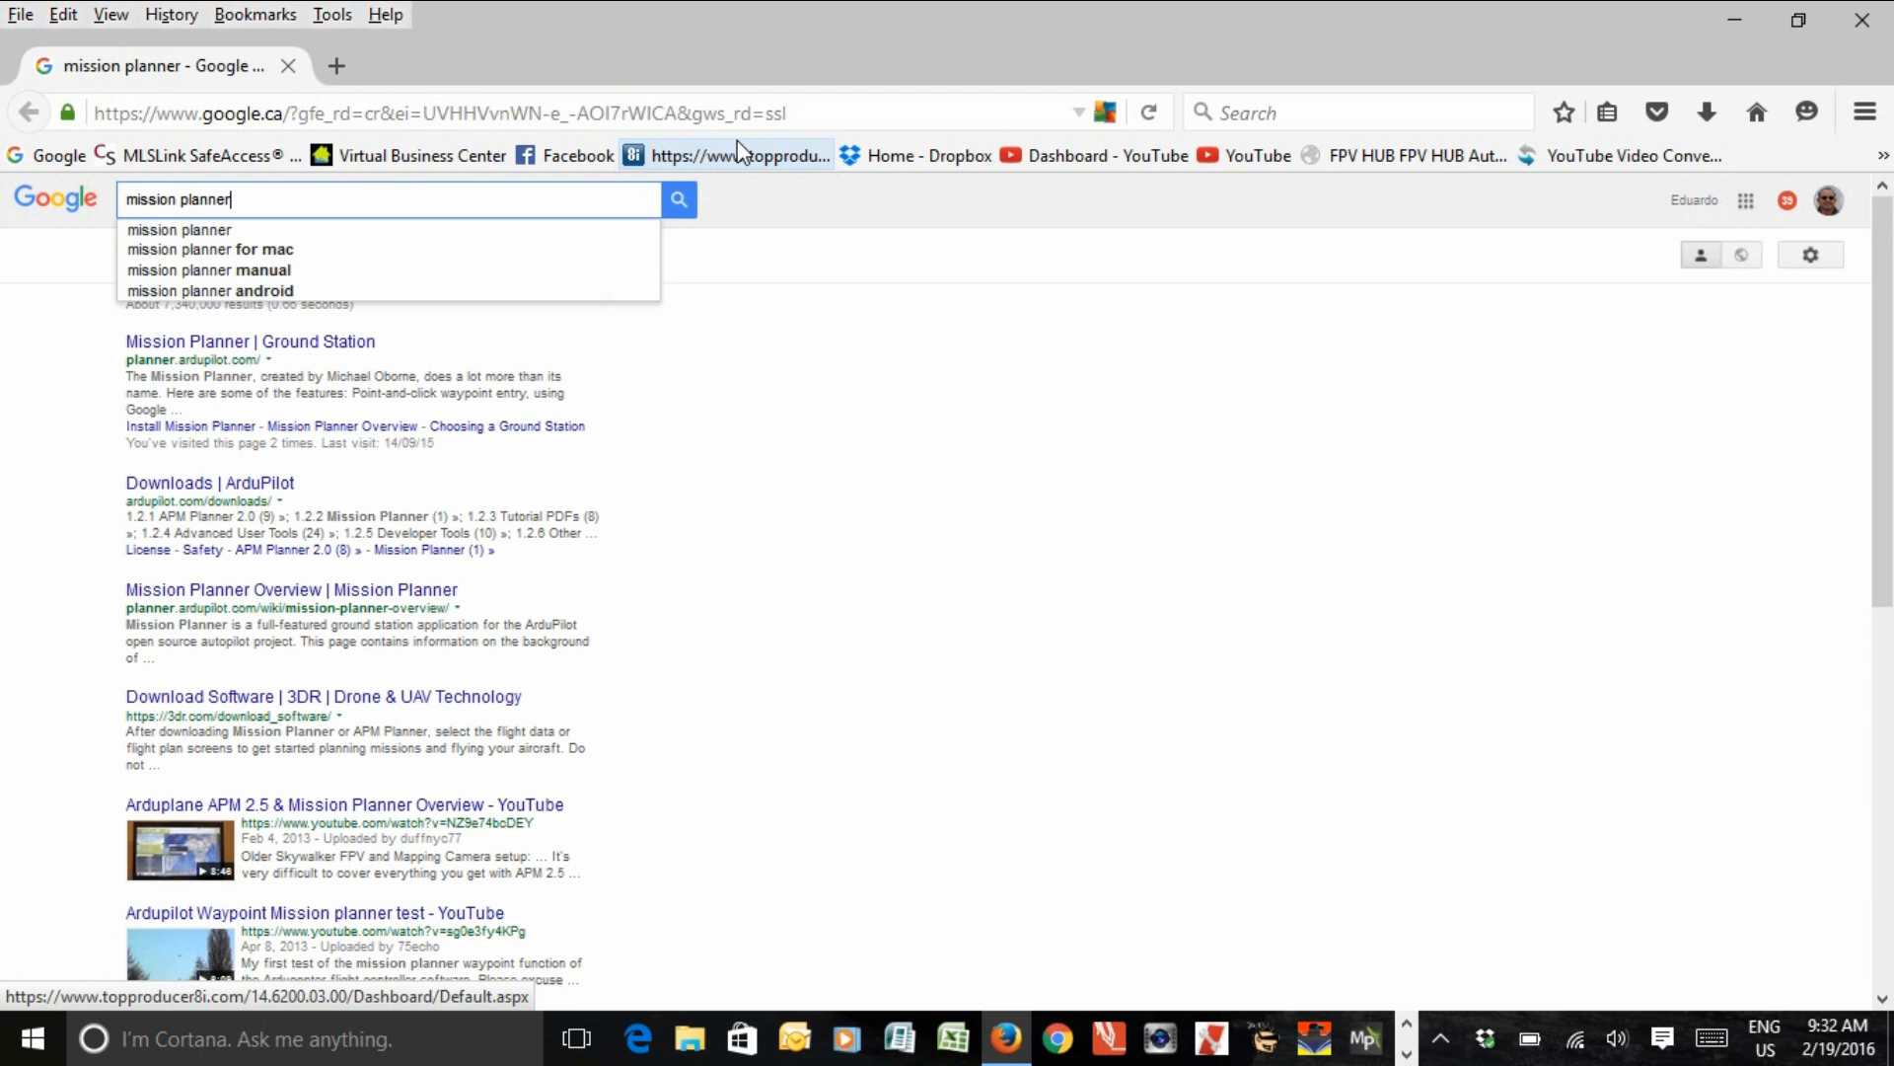
Step: Download the latest MissionPlanner installer, MissionPlanner-latest.msi, from the ArduPilot downloads page and save the file
left_click(209, 483)
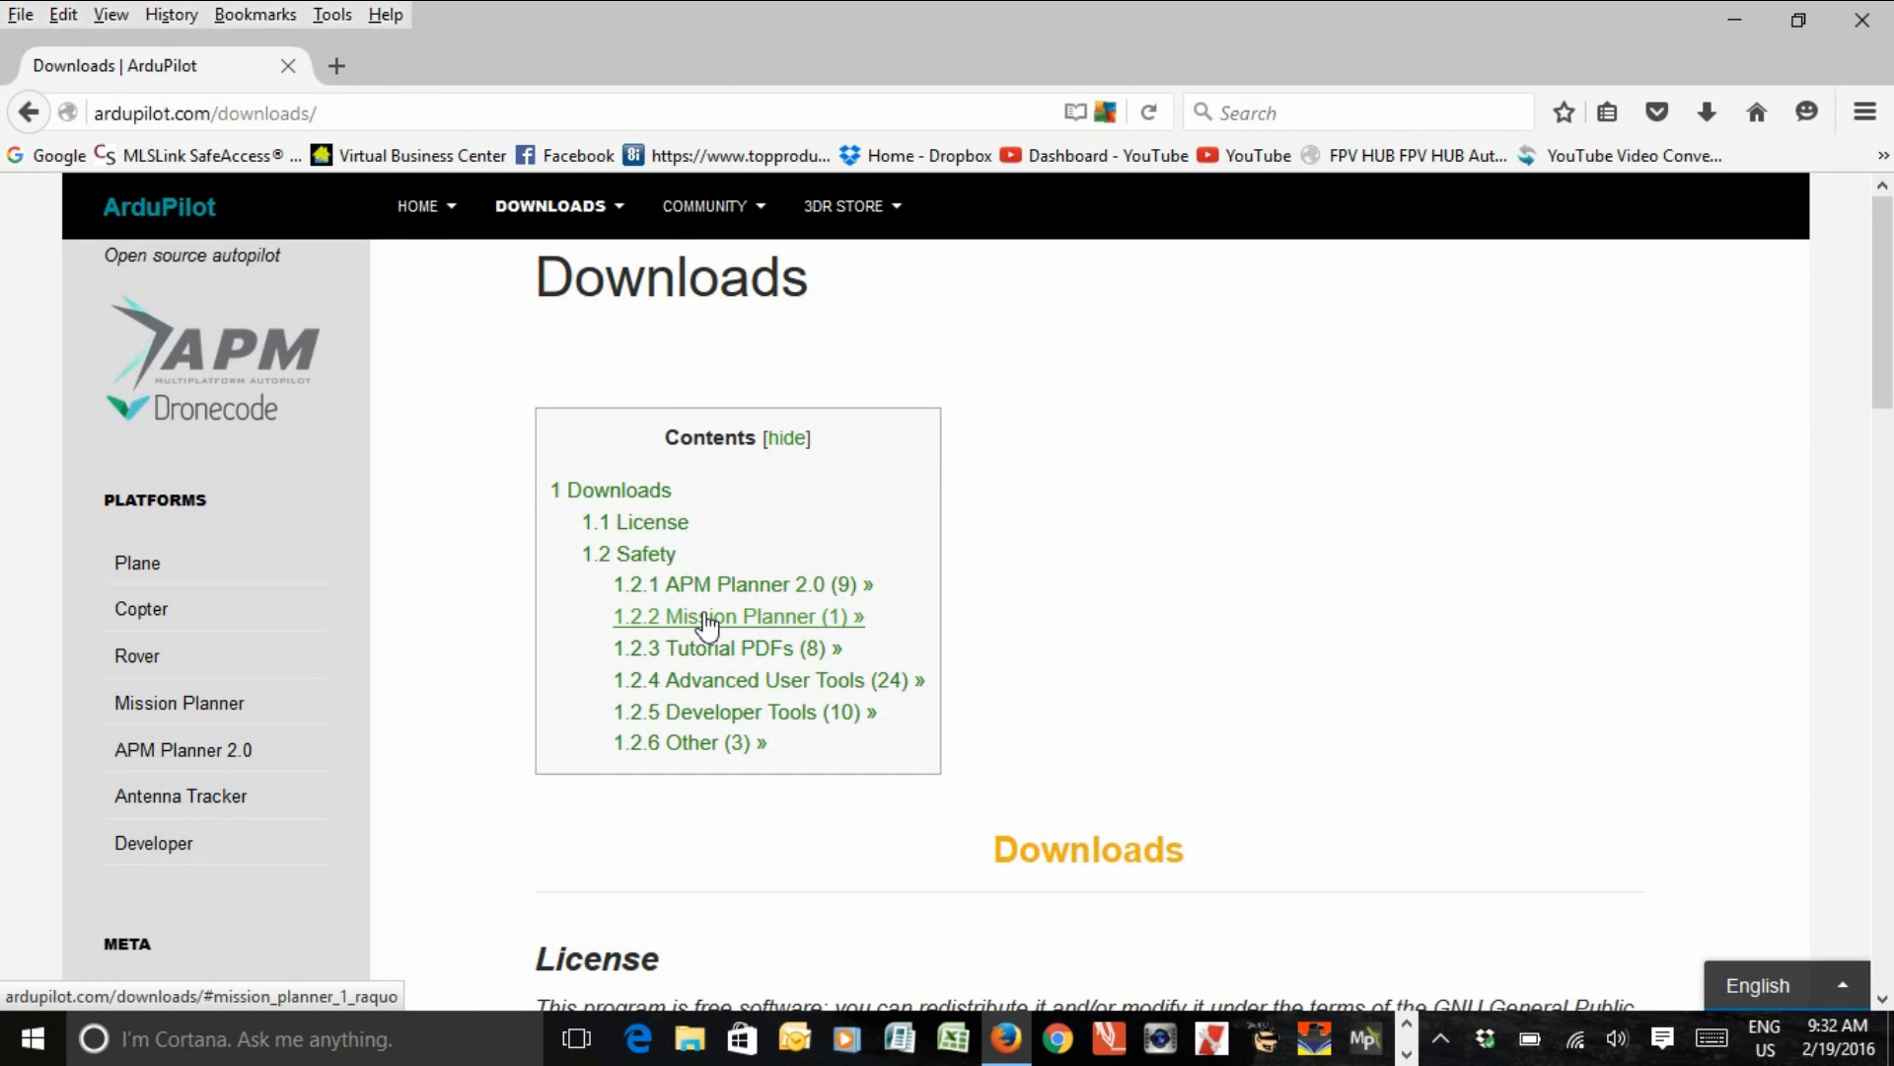
left_click(706, 617)
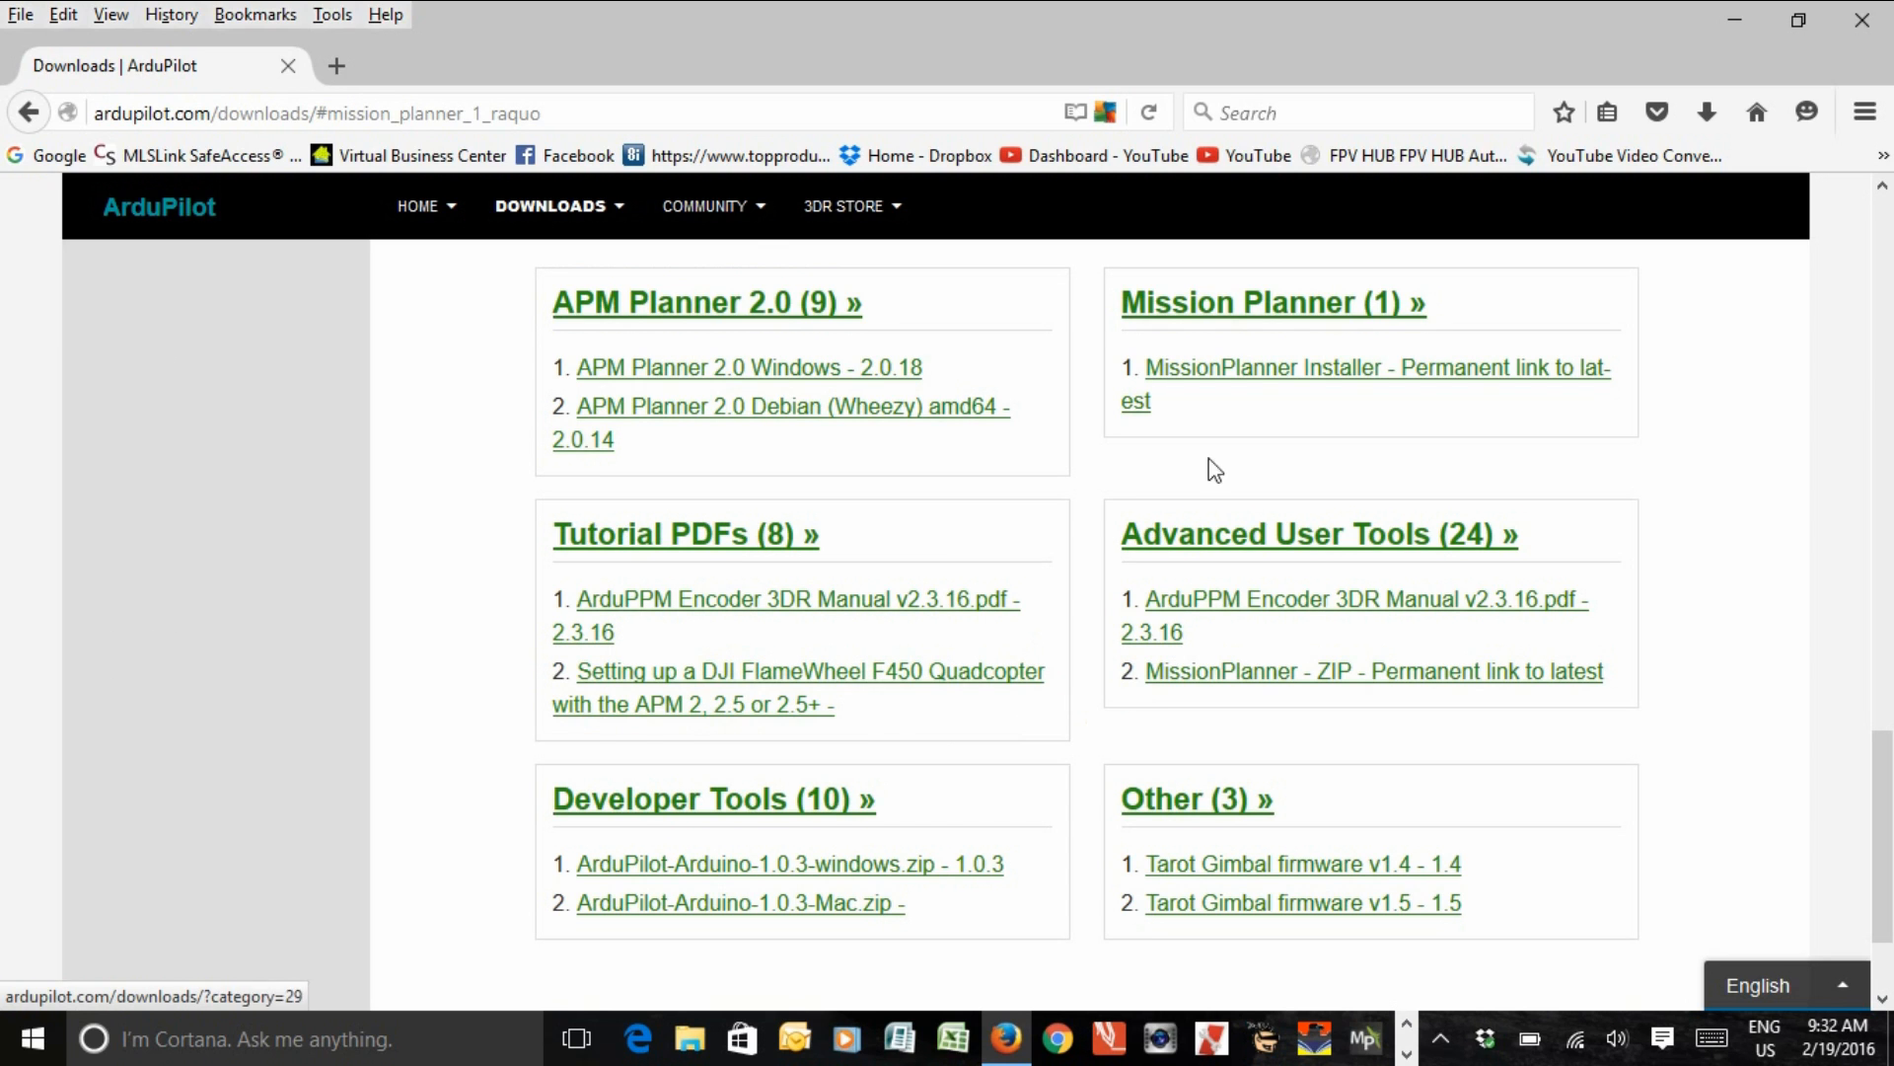
left_click(1286, 374)
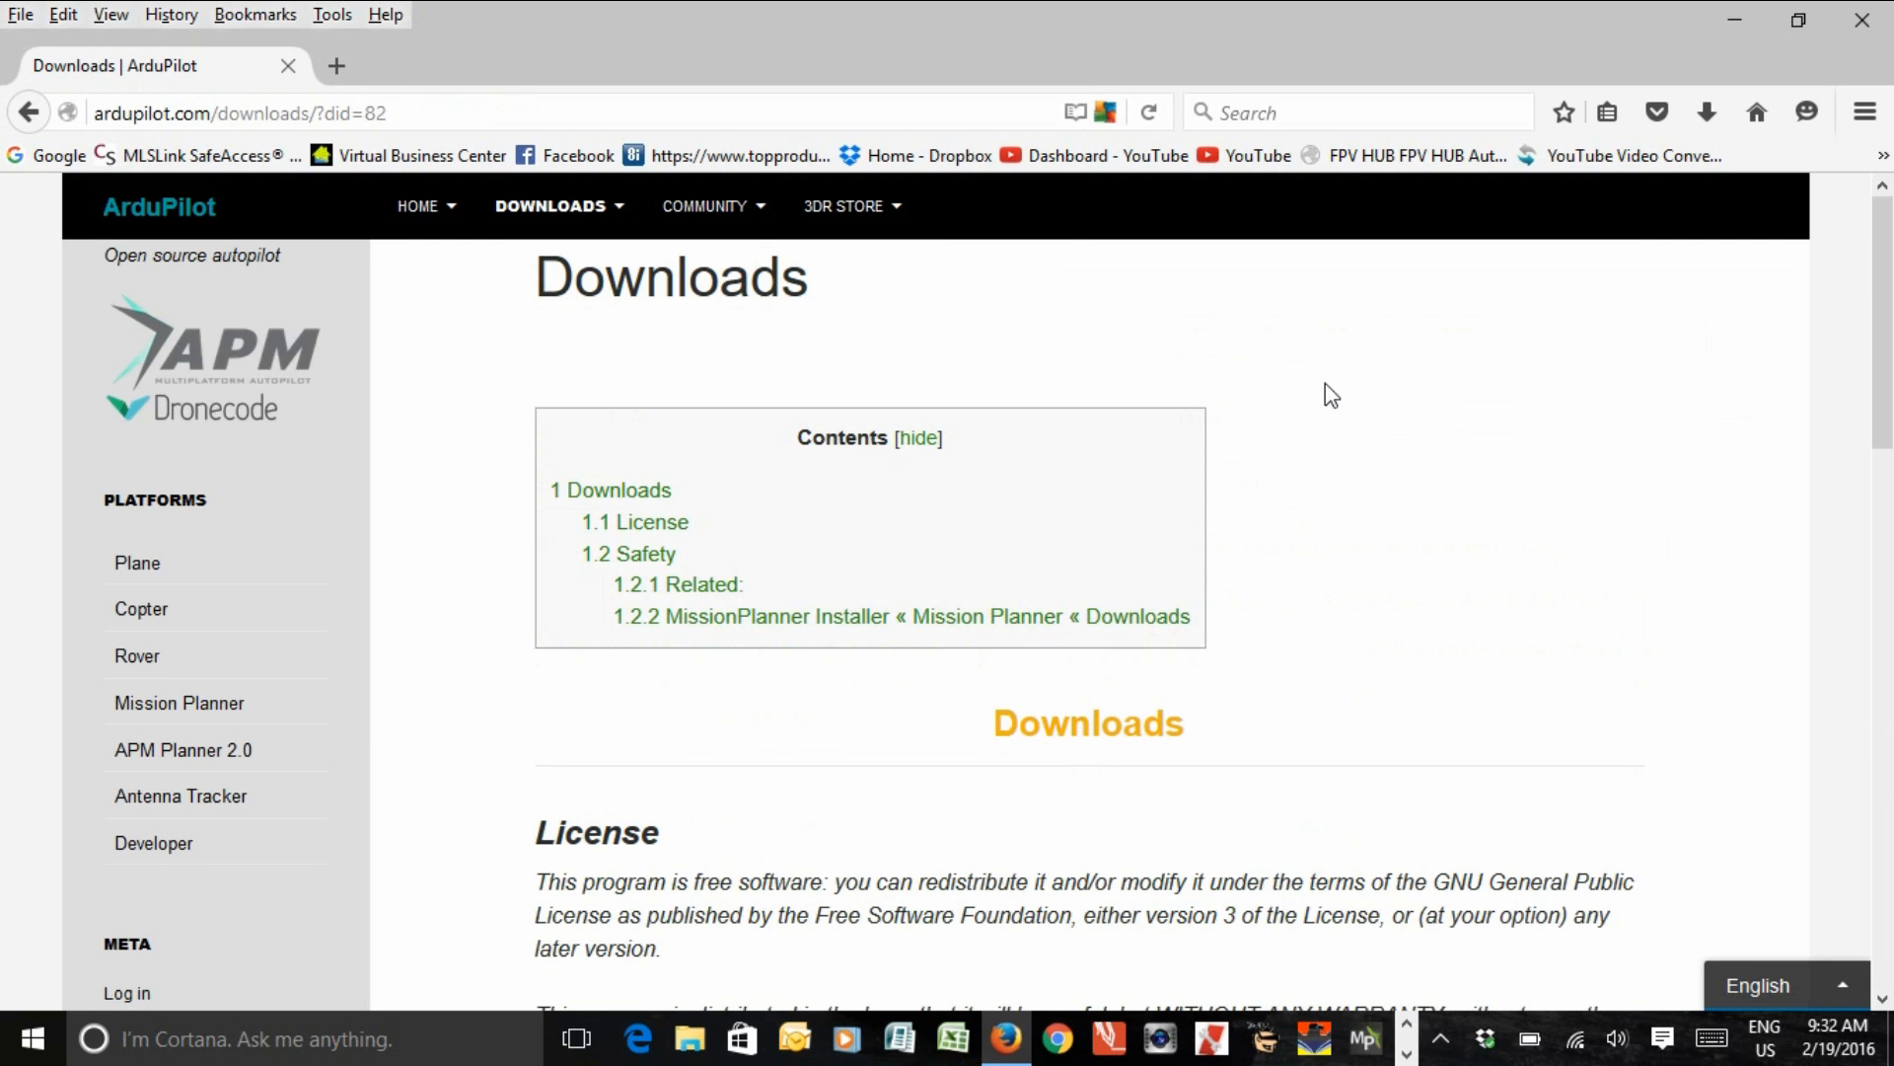
scroll(1335, 399, "down", 10)
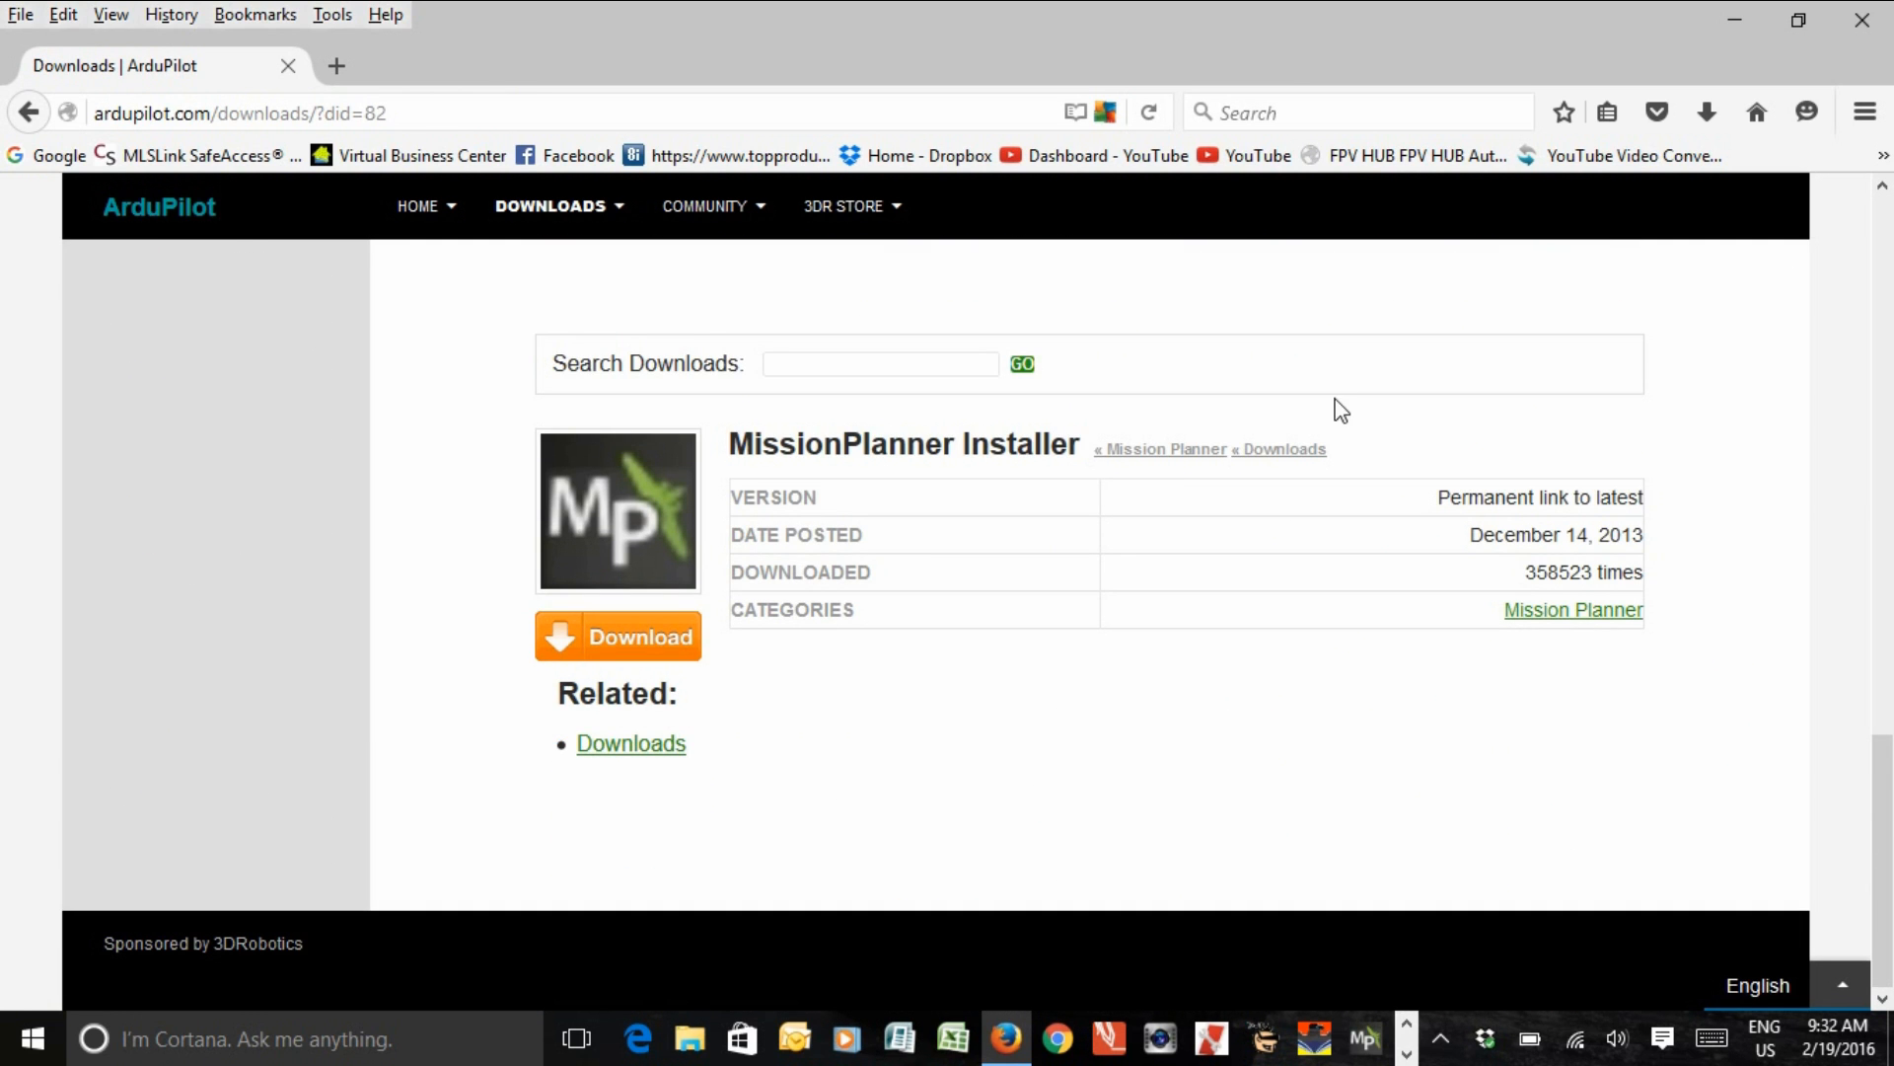
left_click(611, 637)
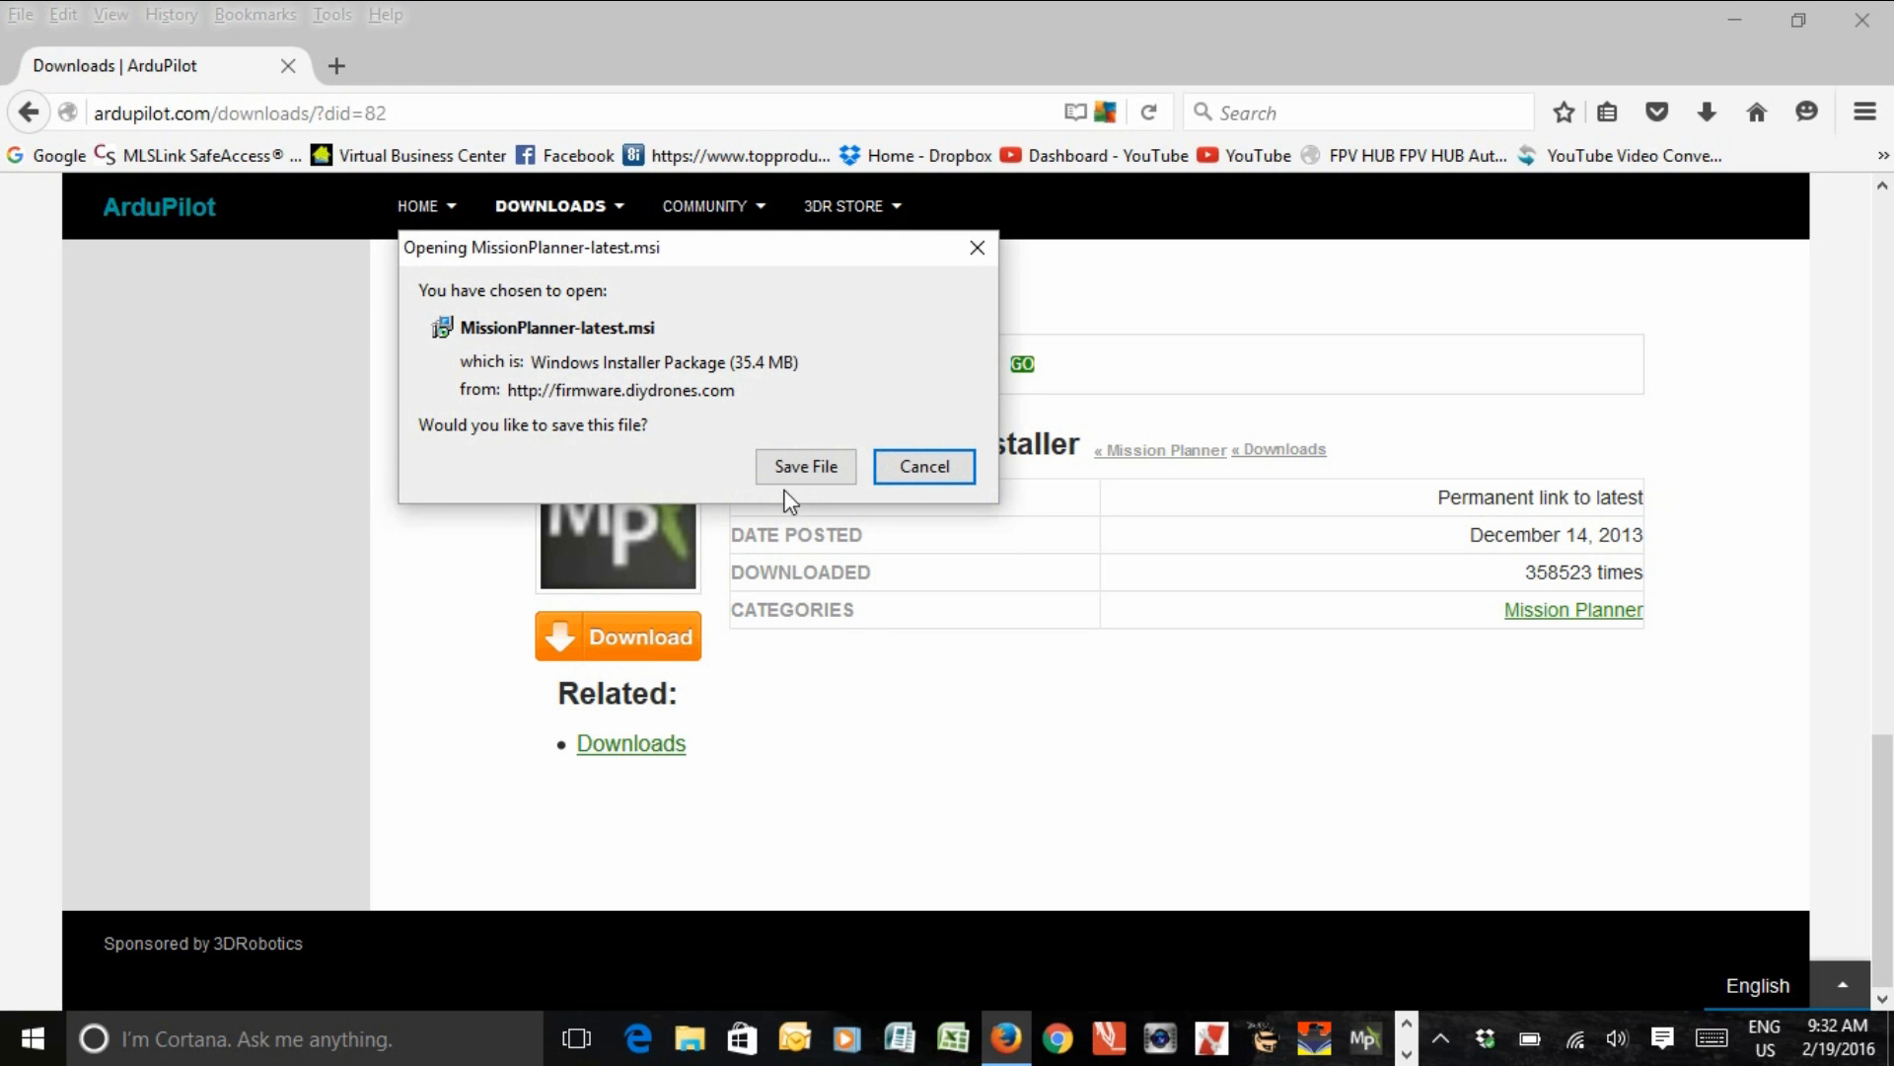
left_click(806, 462)
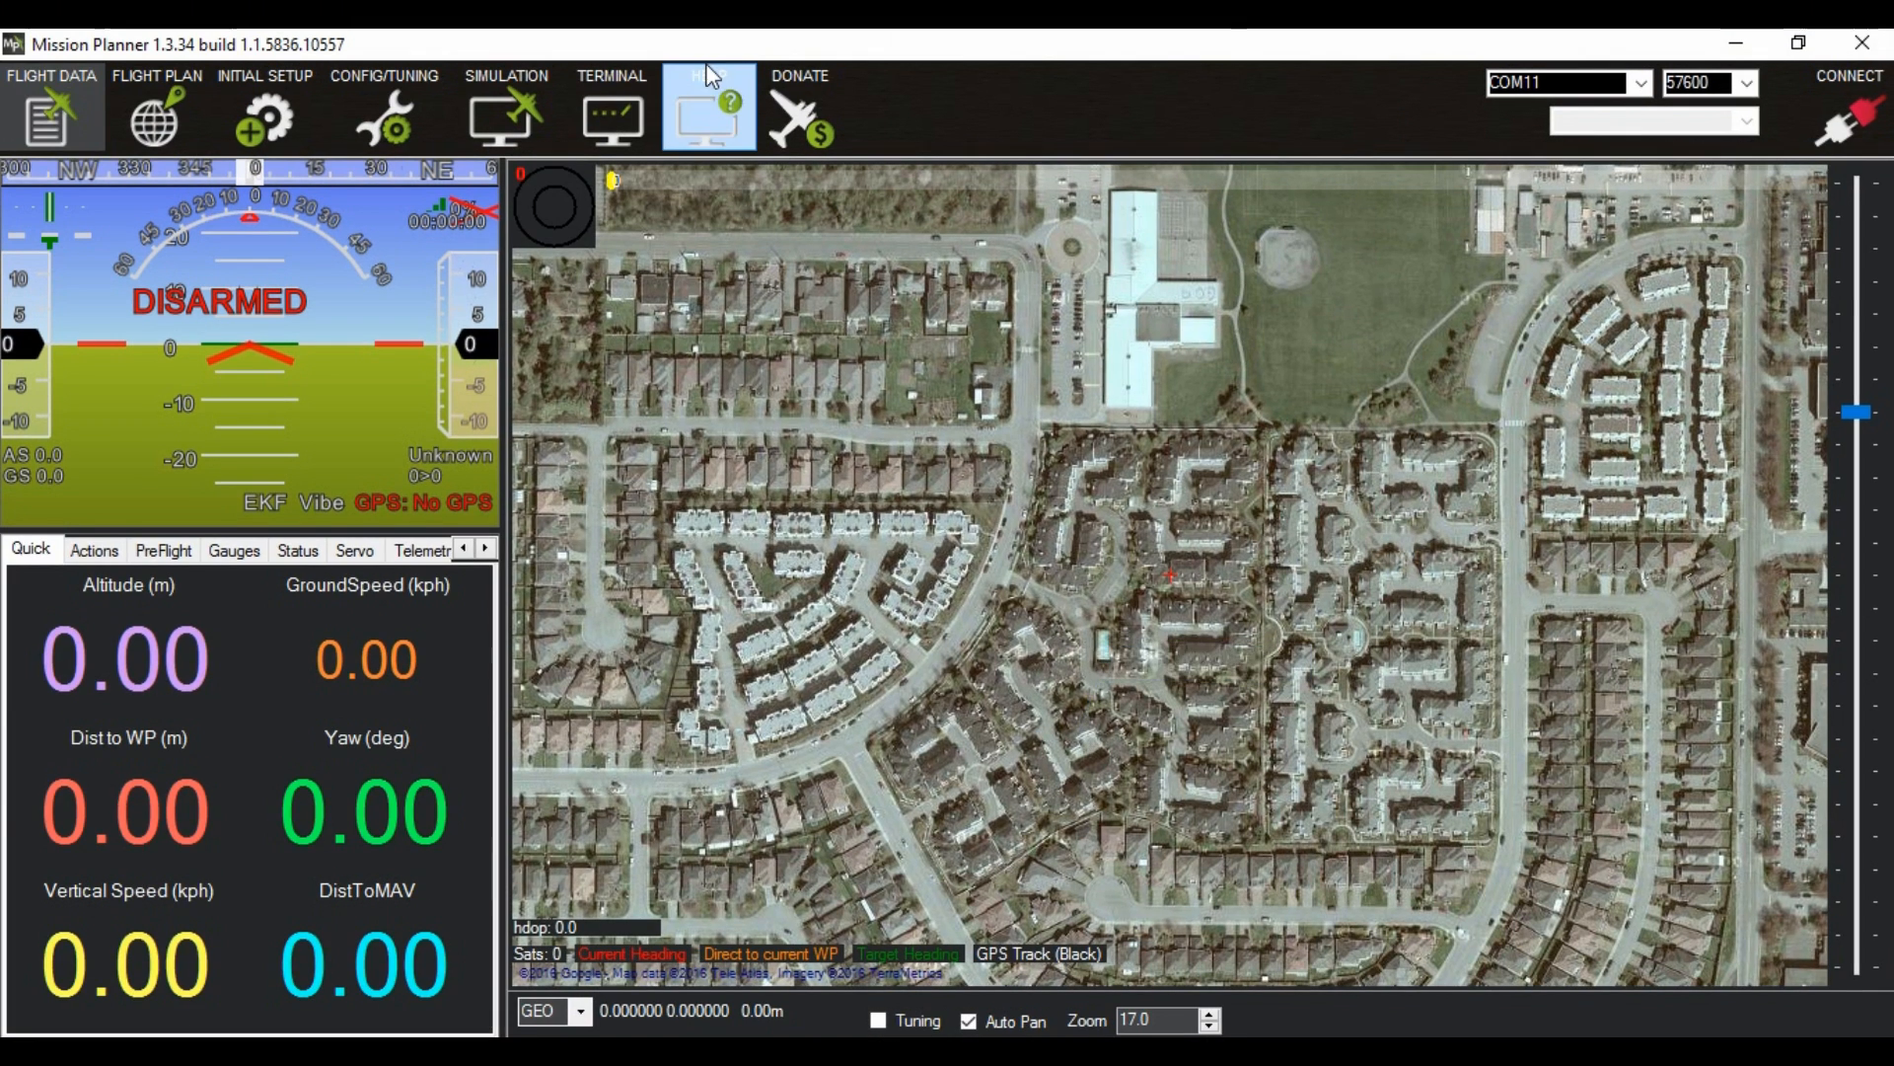
Step: In Mission Planner, check for program updates from the help page and accept installing the update
left_click(705, 40)
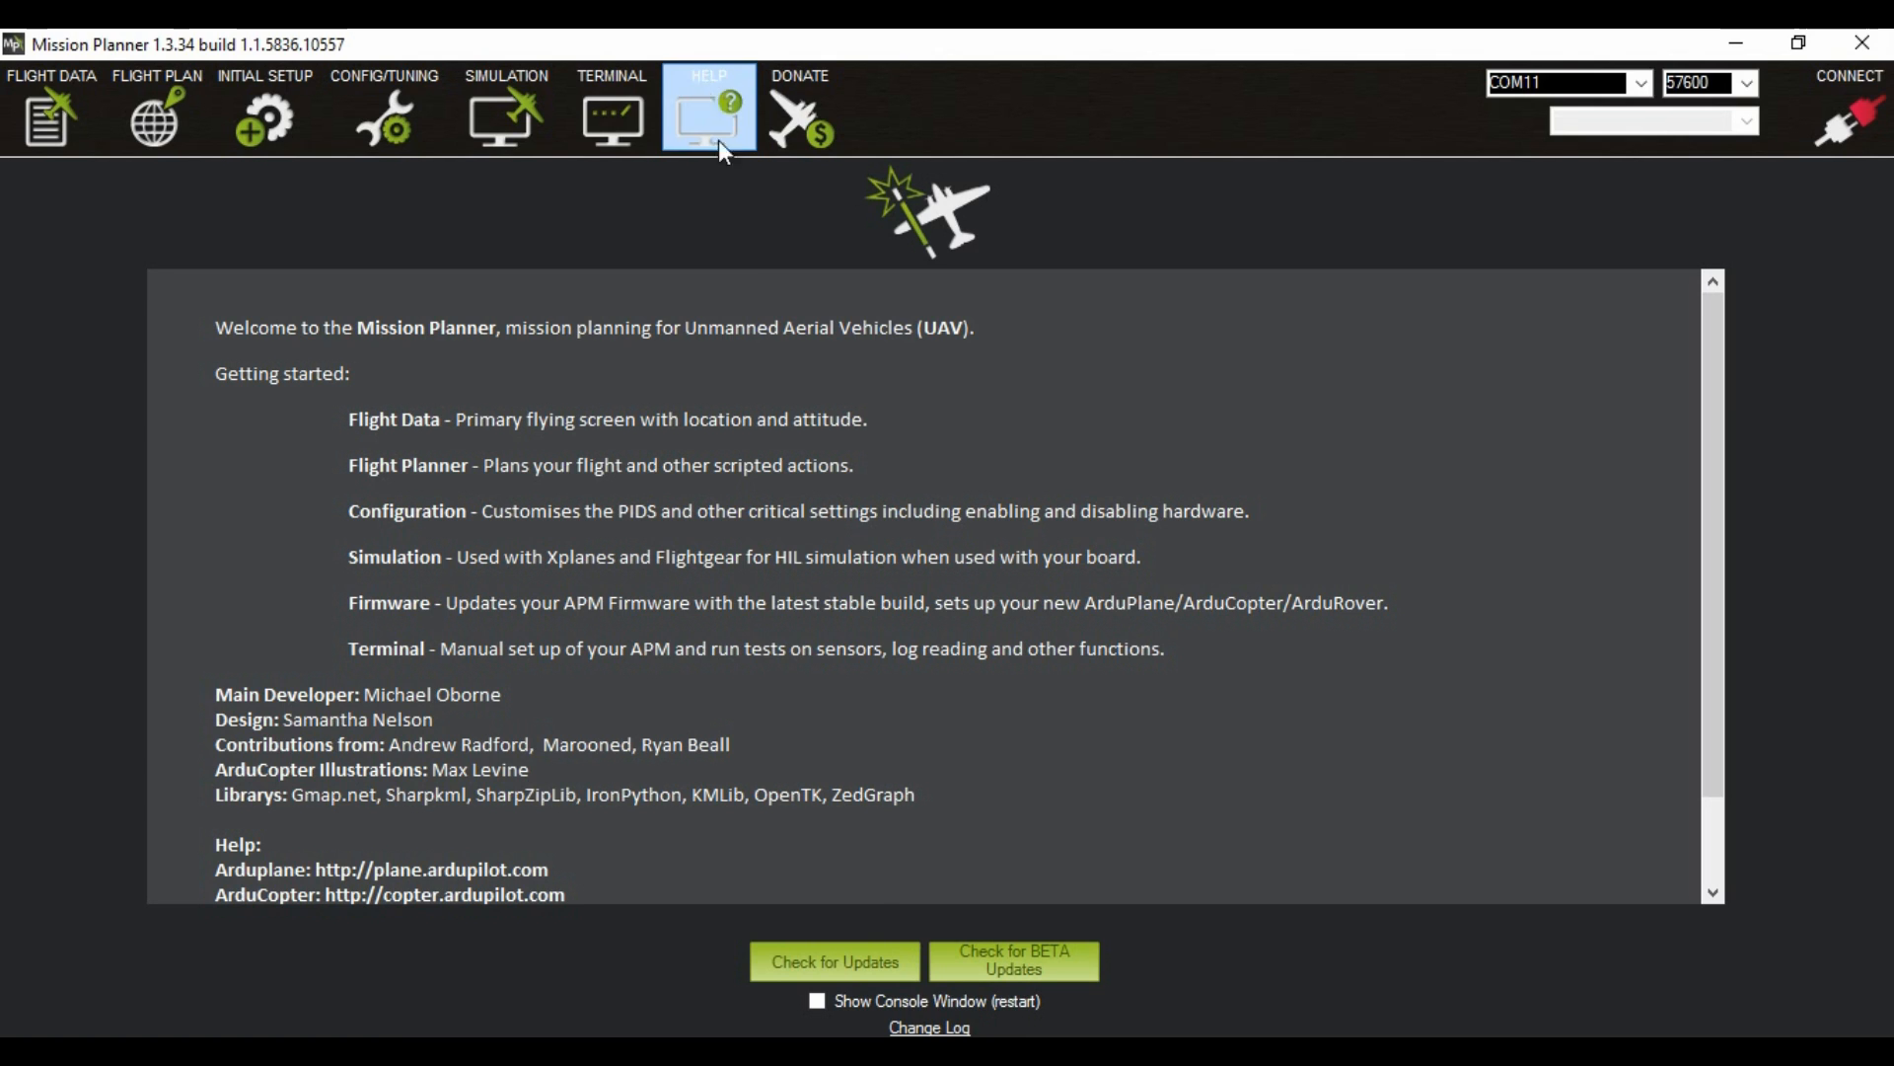
left_click(852, 962)
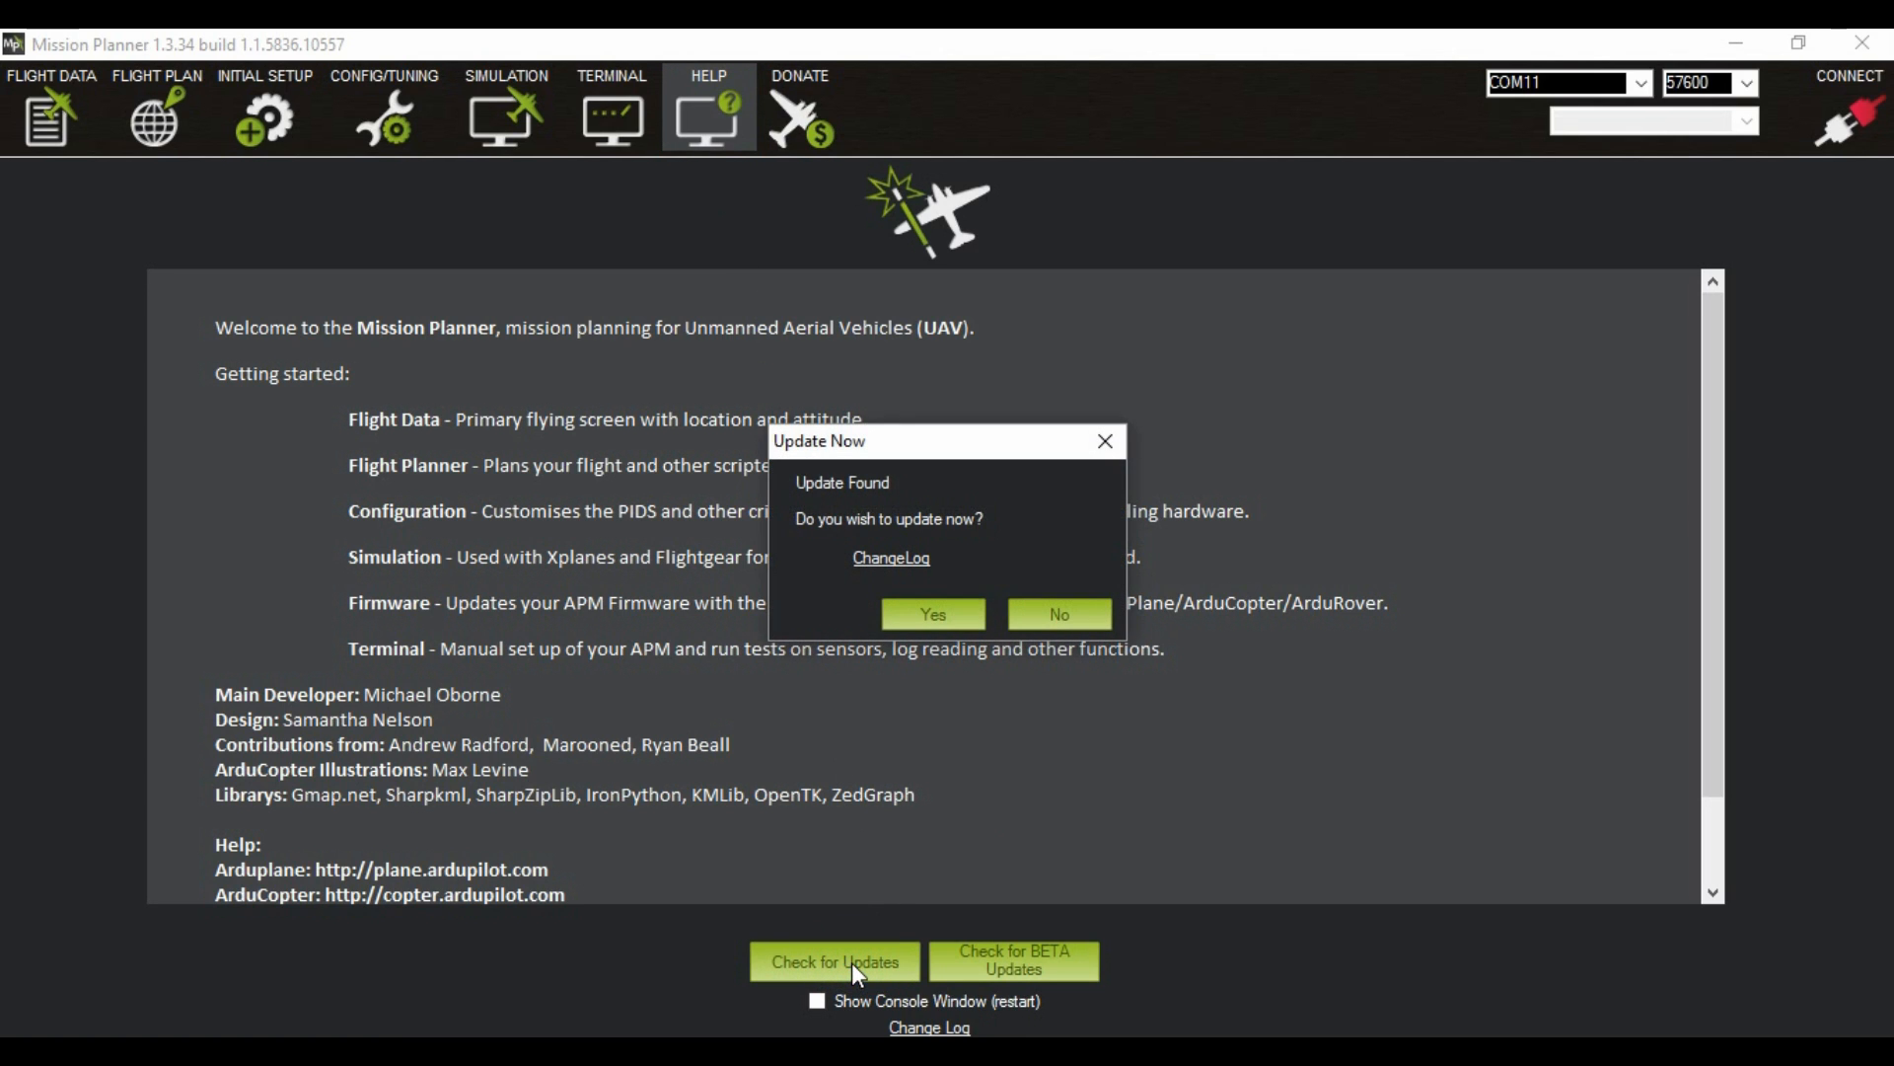
left_click(917, 610)
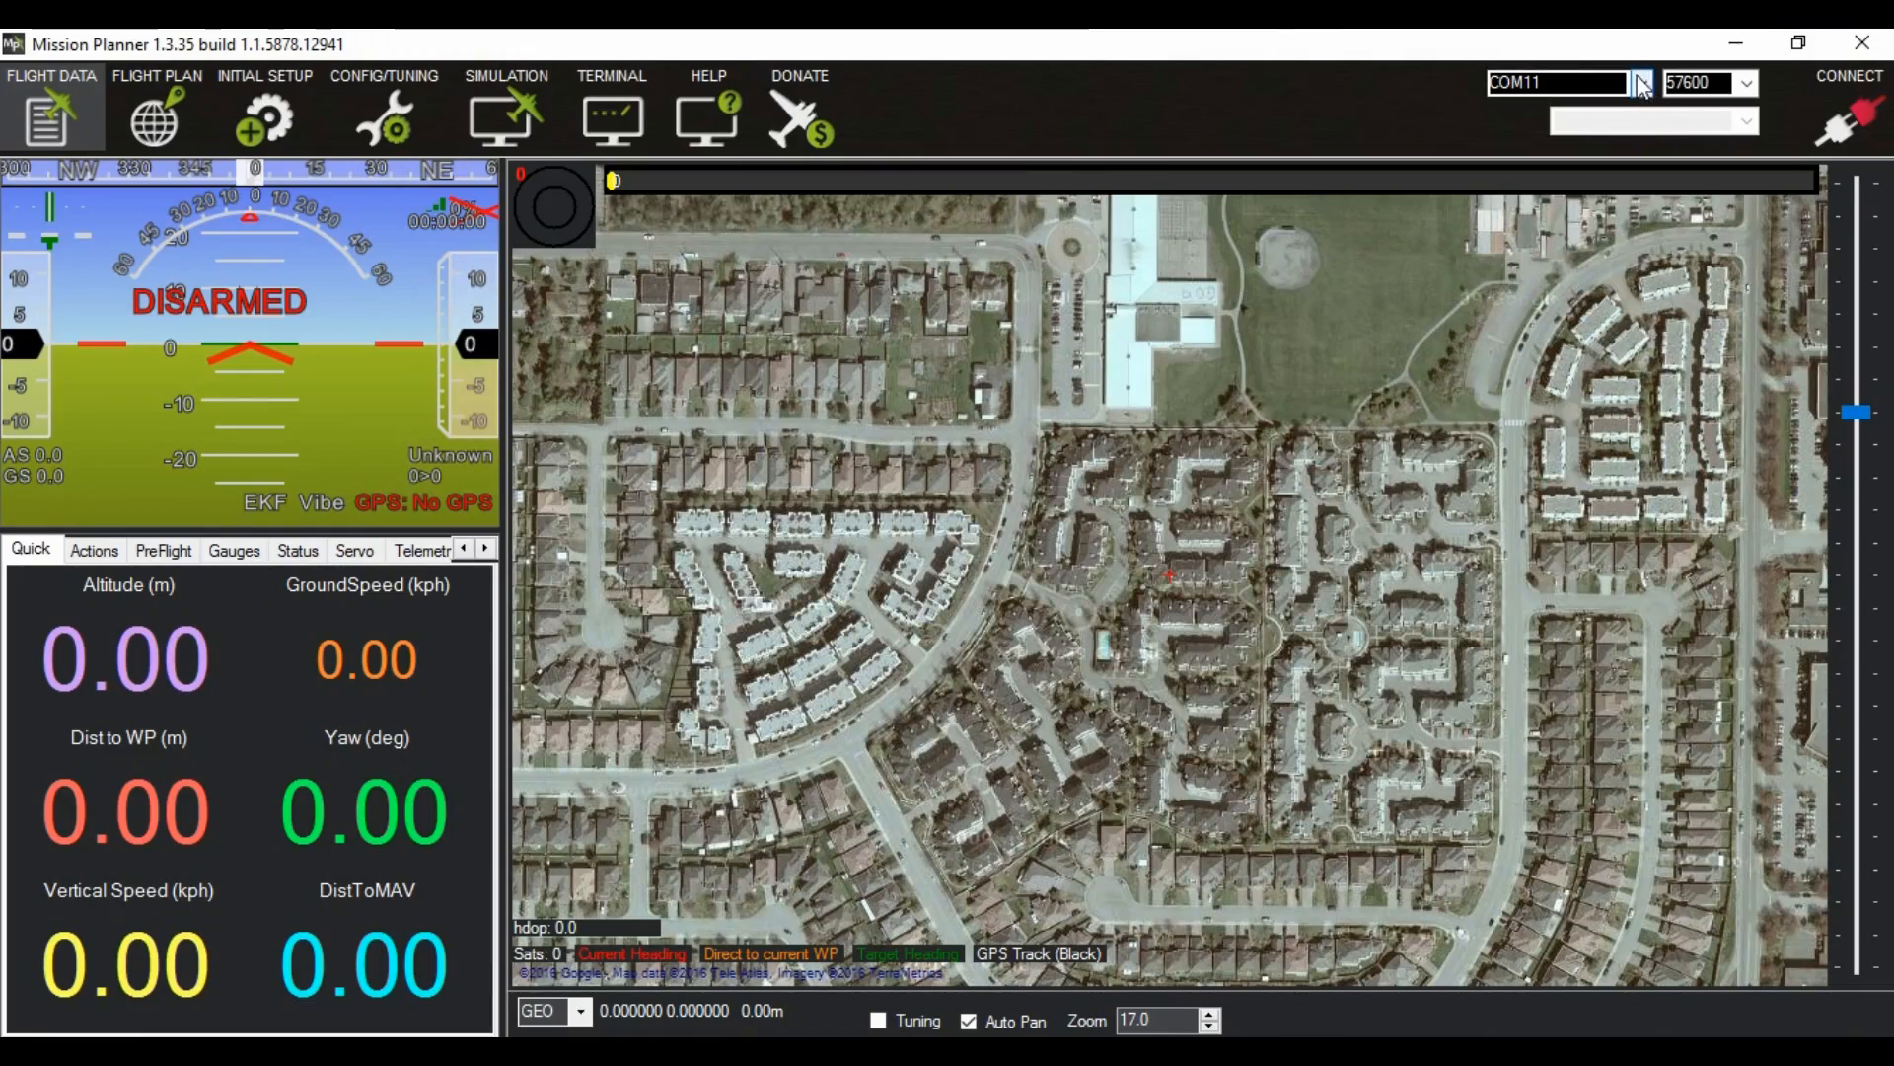
Step: Connect to the autopilot with the port set to AUTO and dismiss the new firmware notice
left_click(1642, 87)
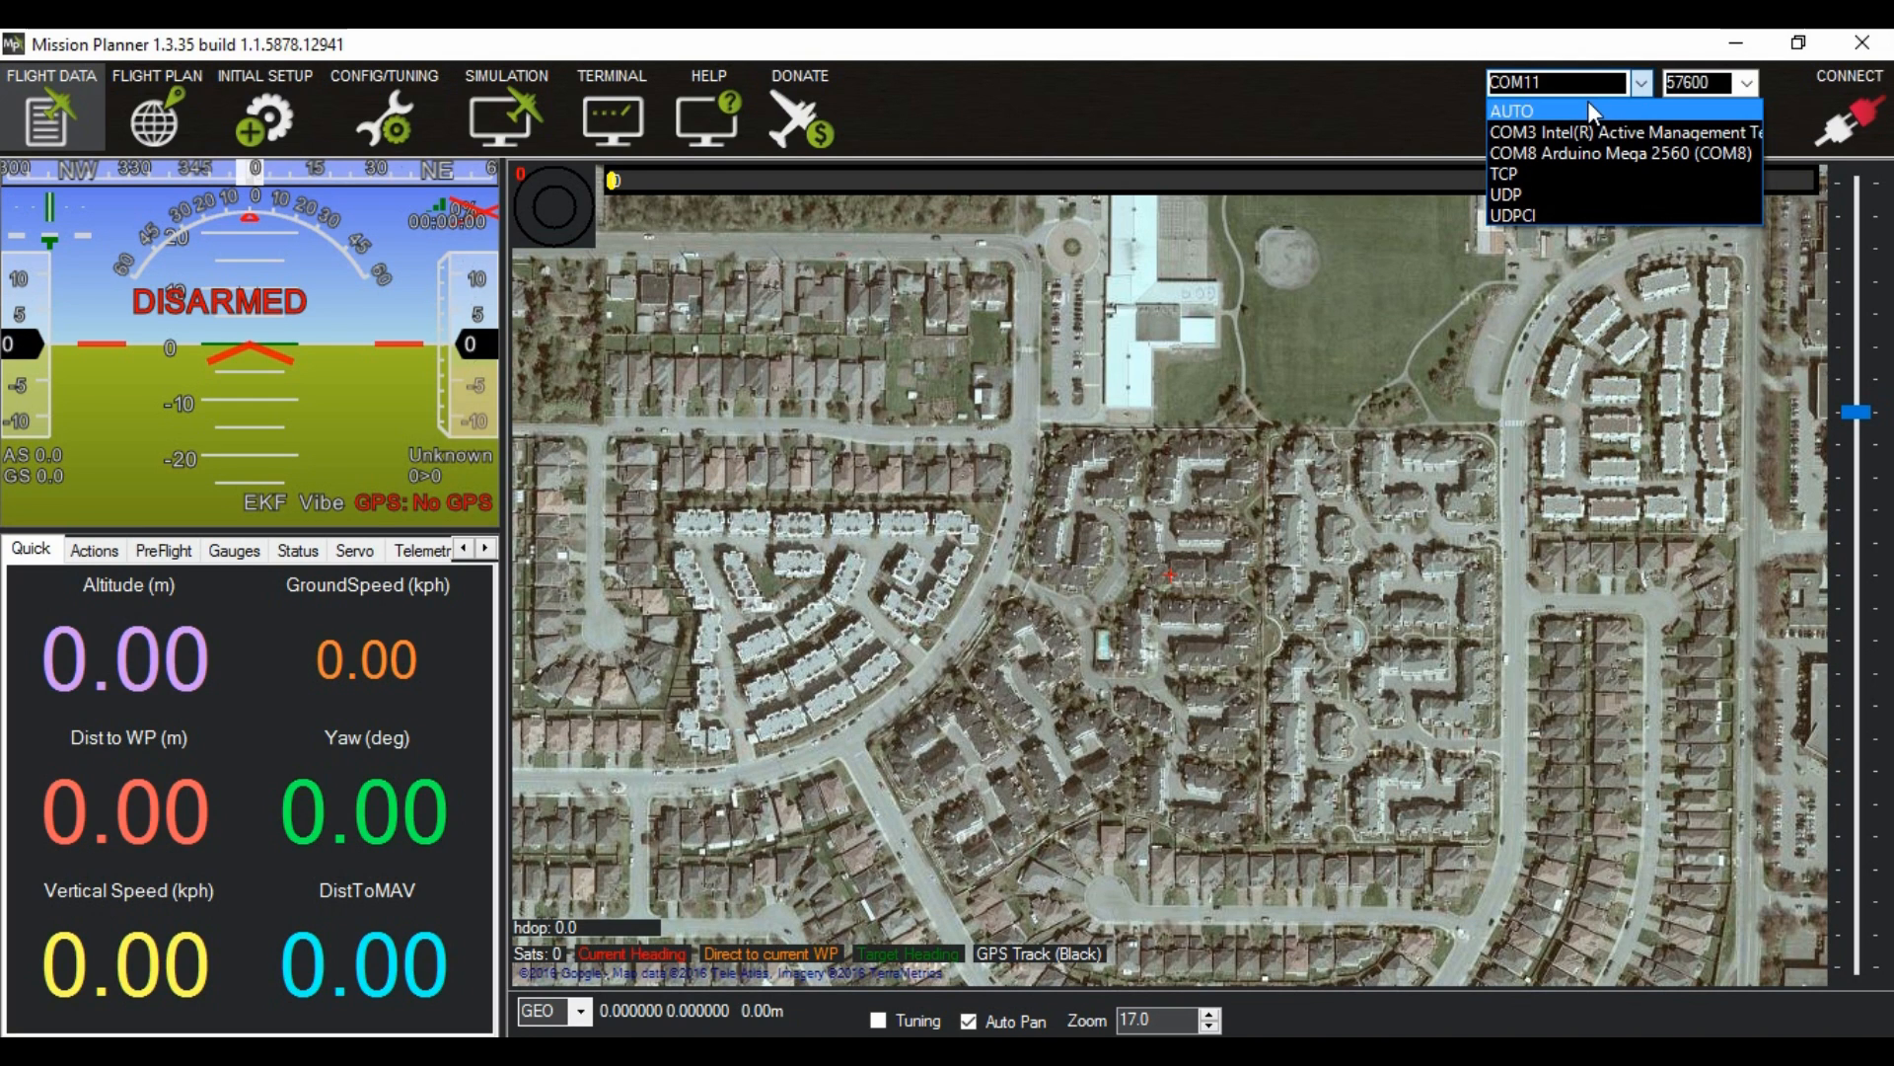
left_click(1589, 106)
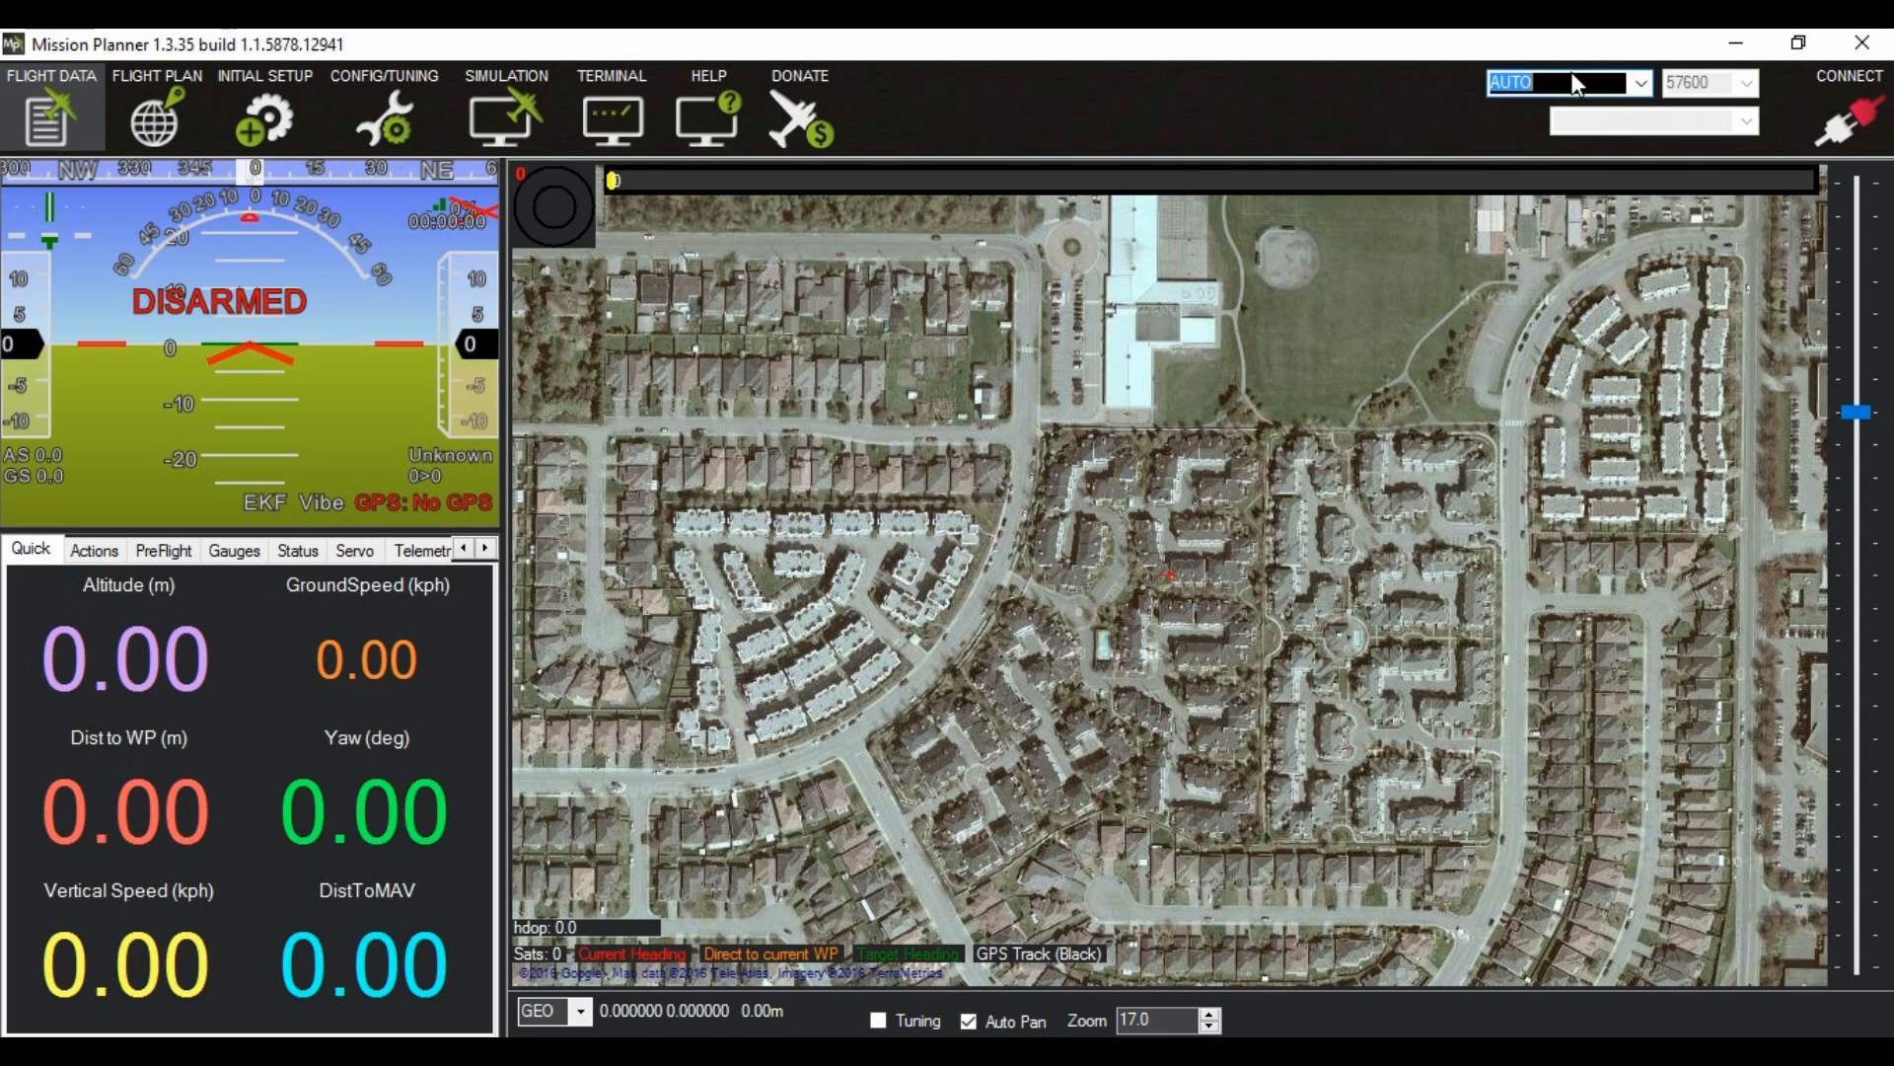
left_click(1848, 118)
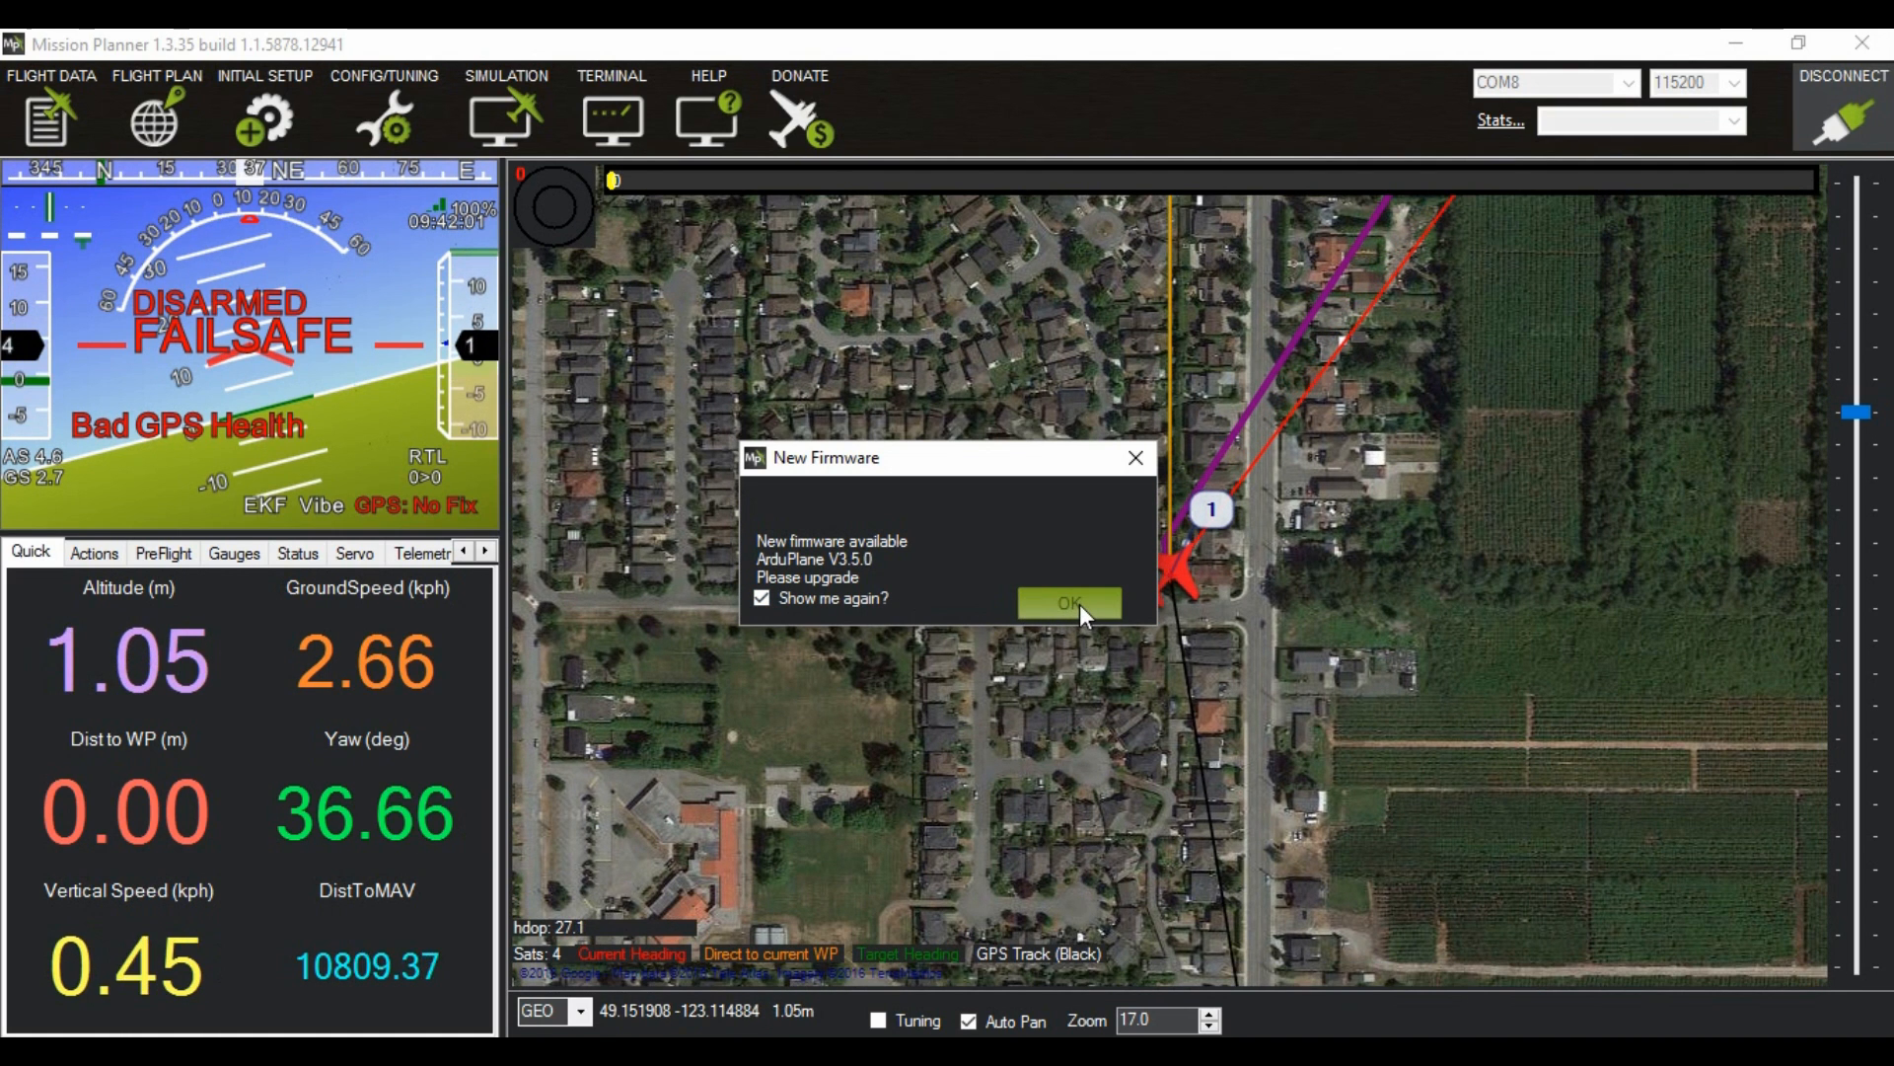
left_click(1078, 604)
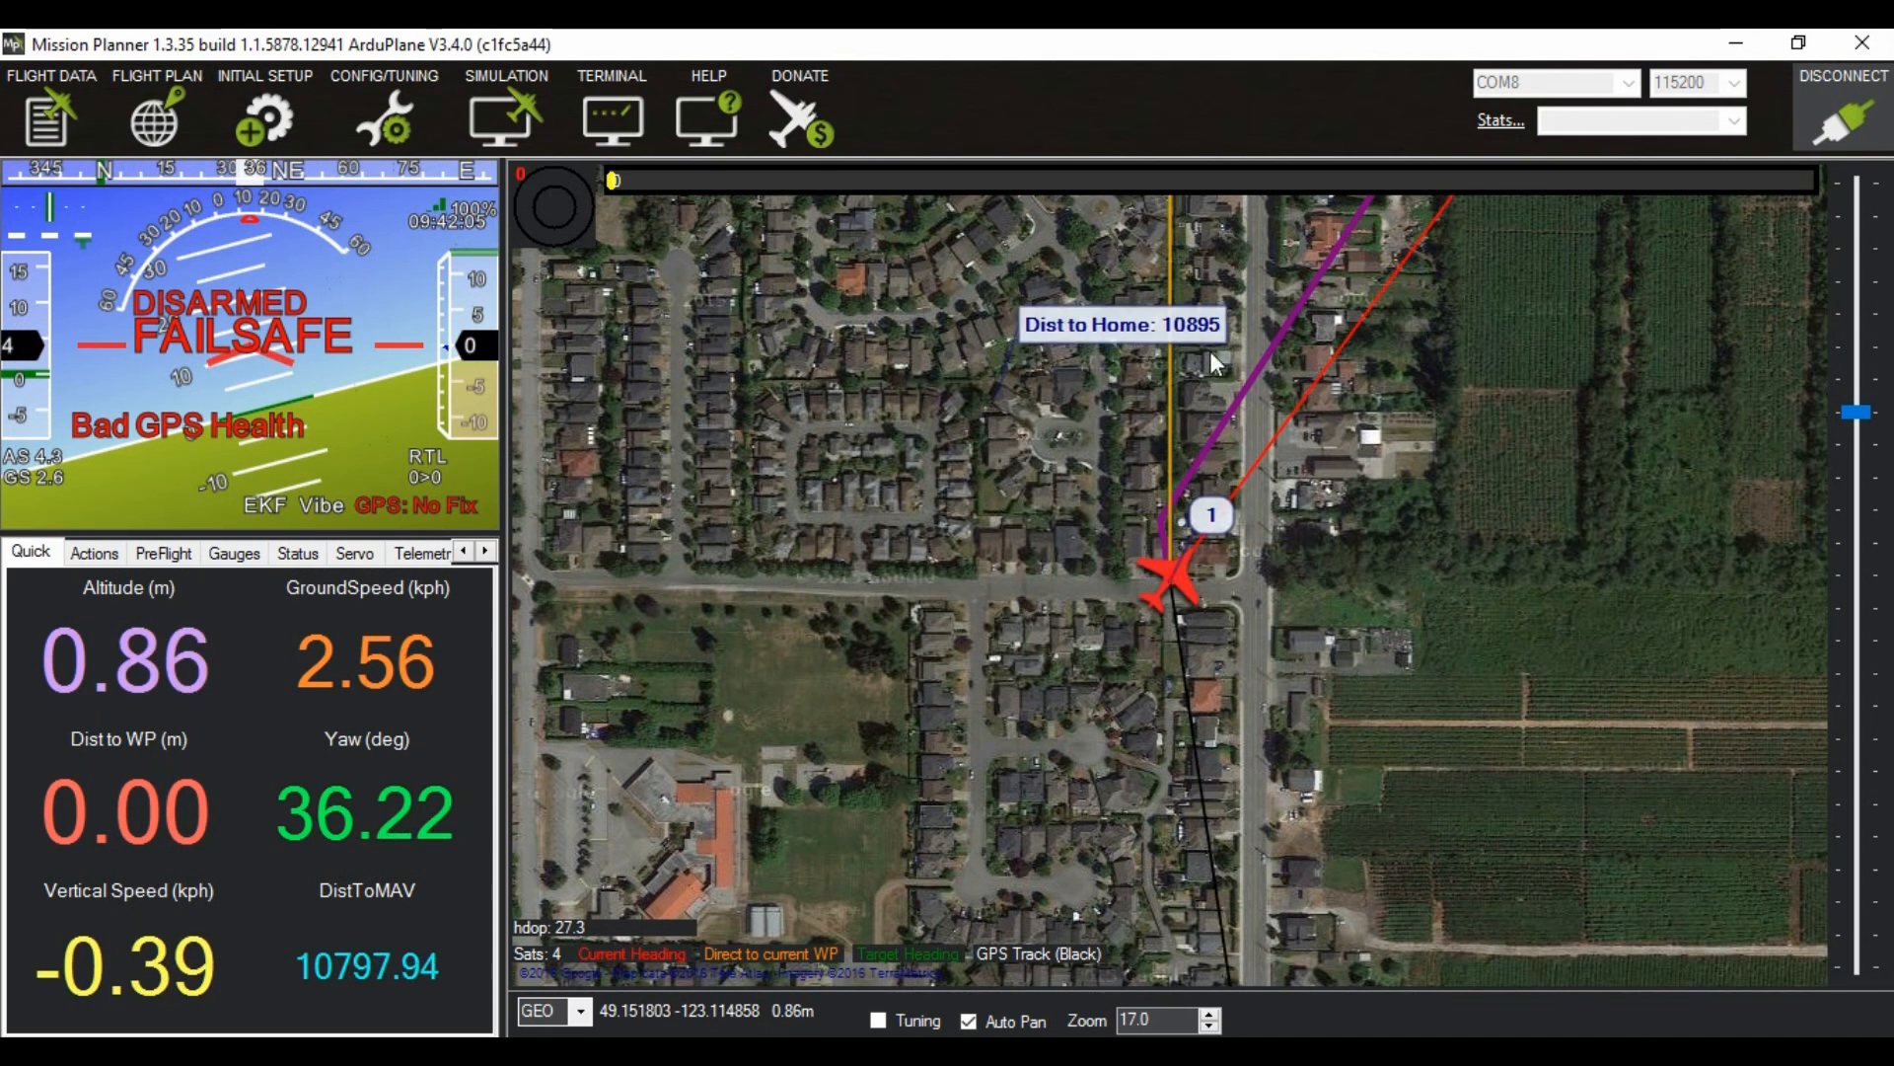
Step: Disconnect the autopilot and upload the ArduPlane V3.5.0 firmware to it
left_click(1860, 115)
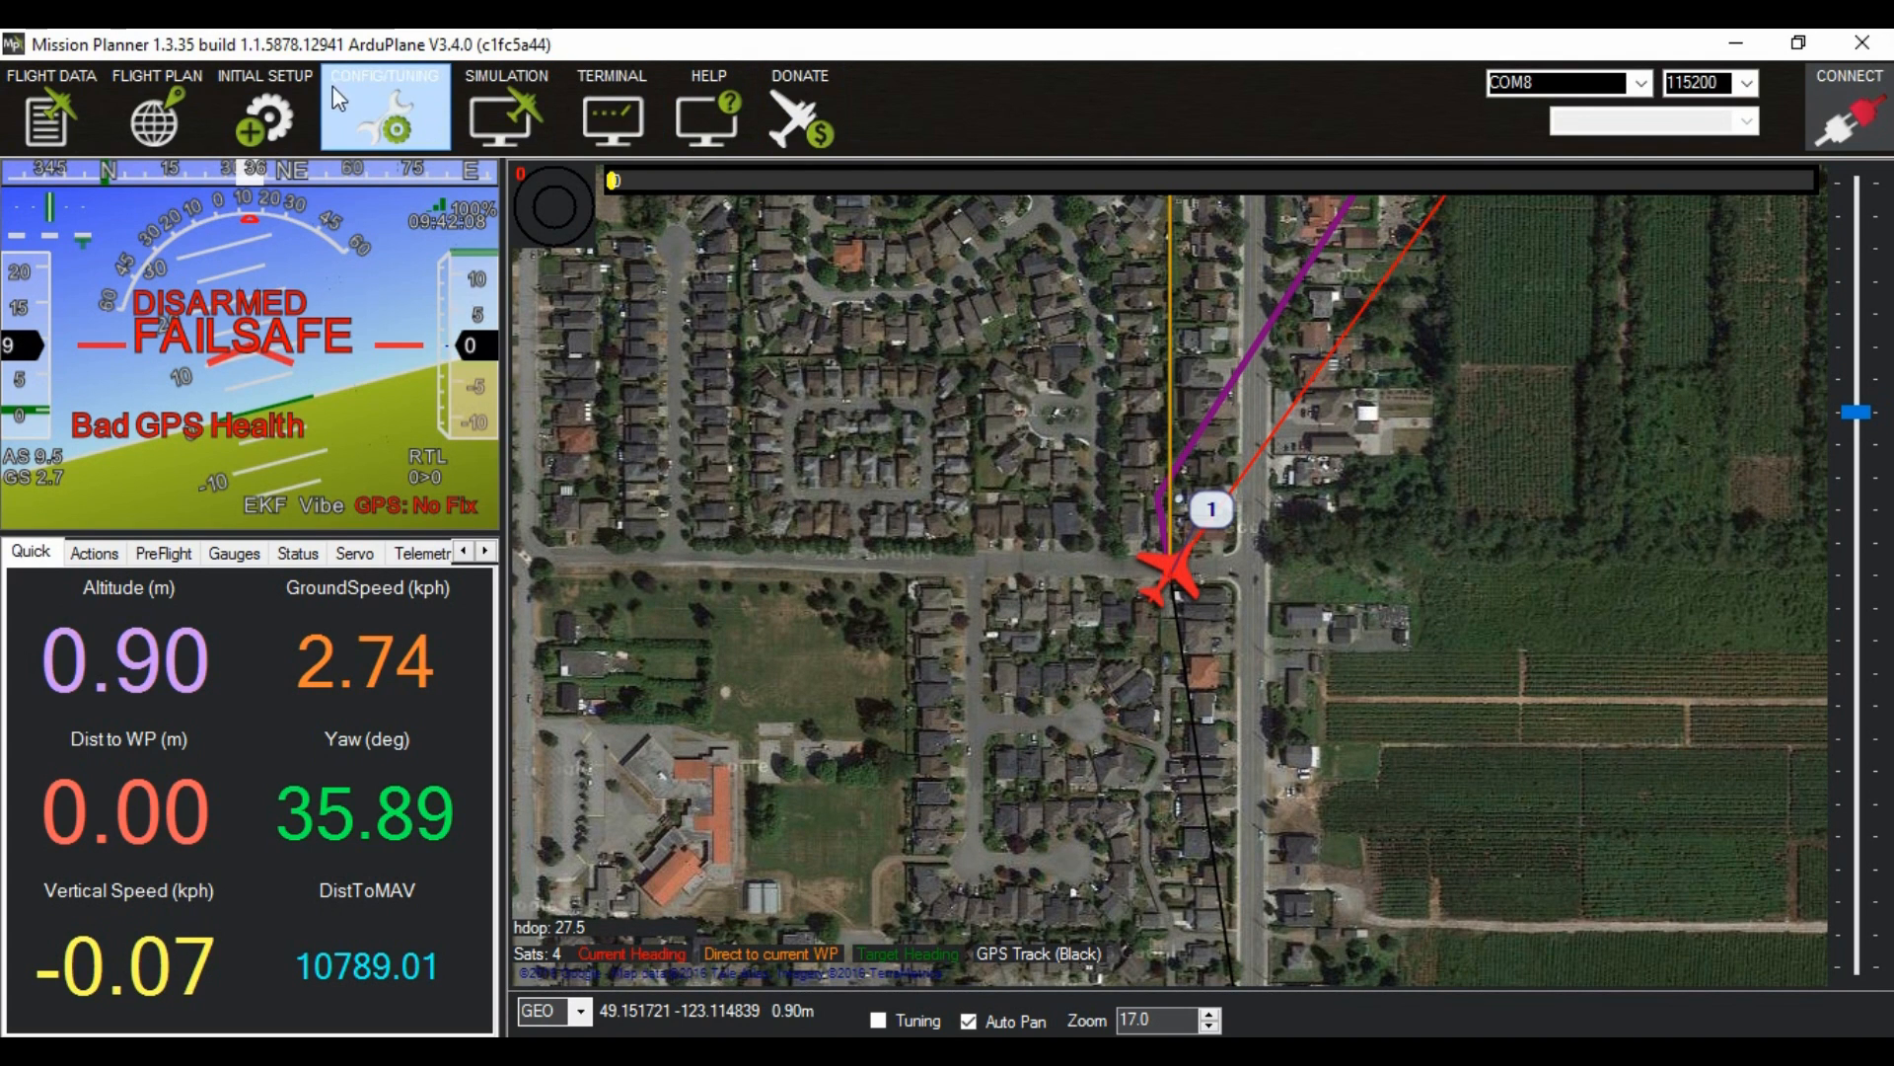
left_click(260, 107)
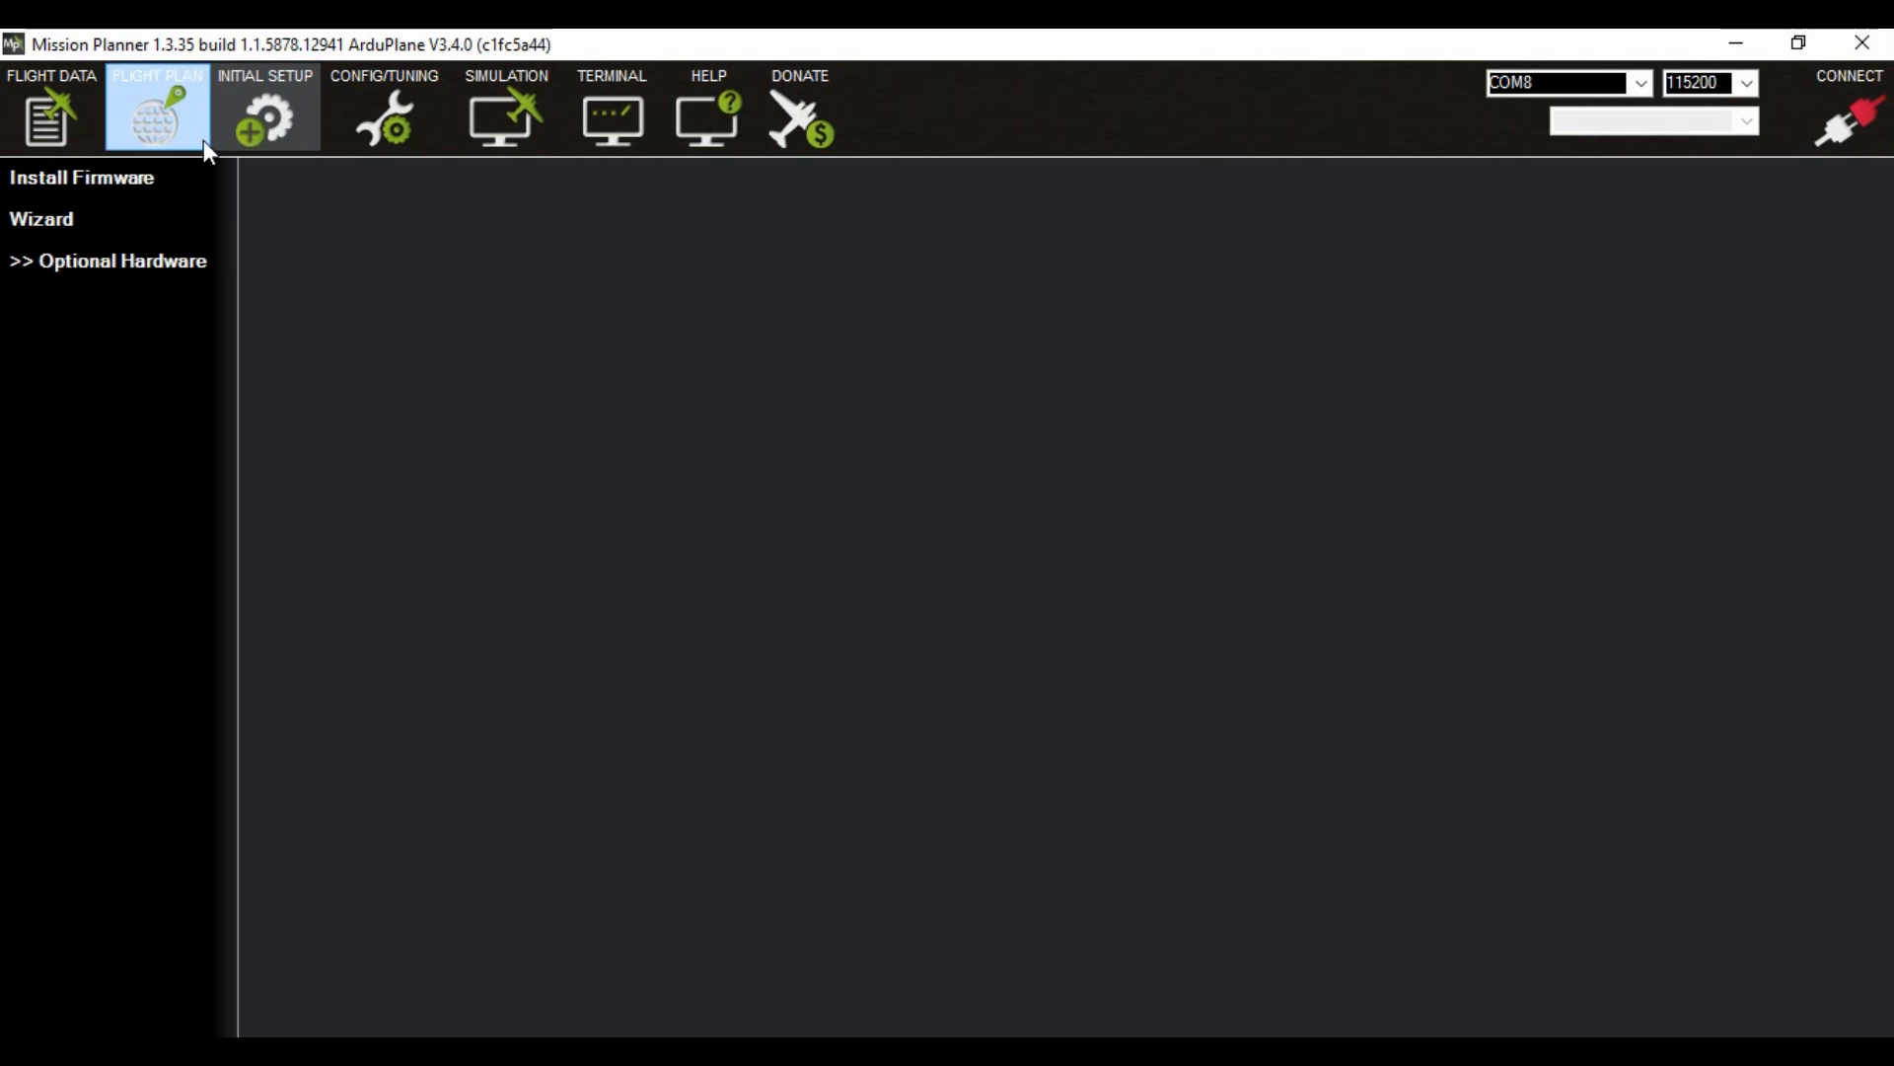
left_click(79, 185)
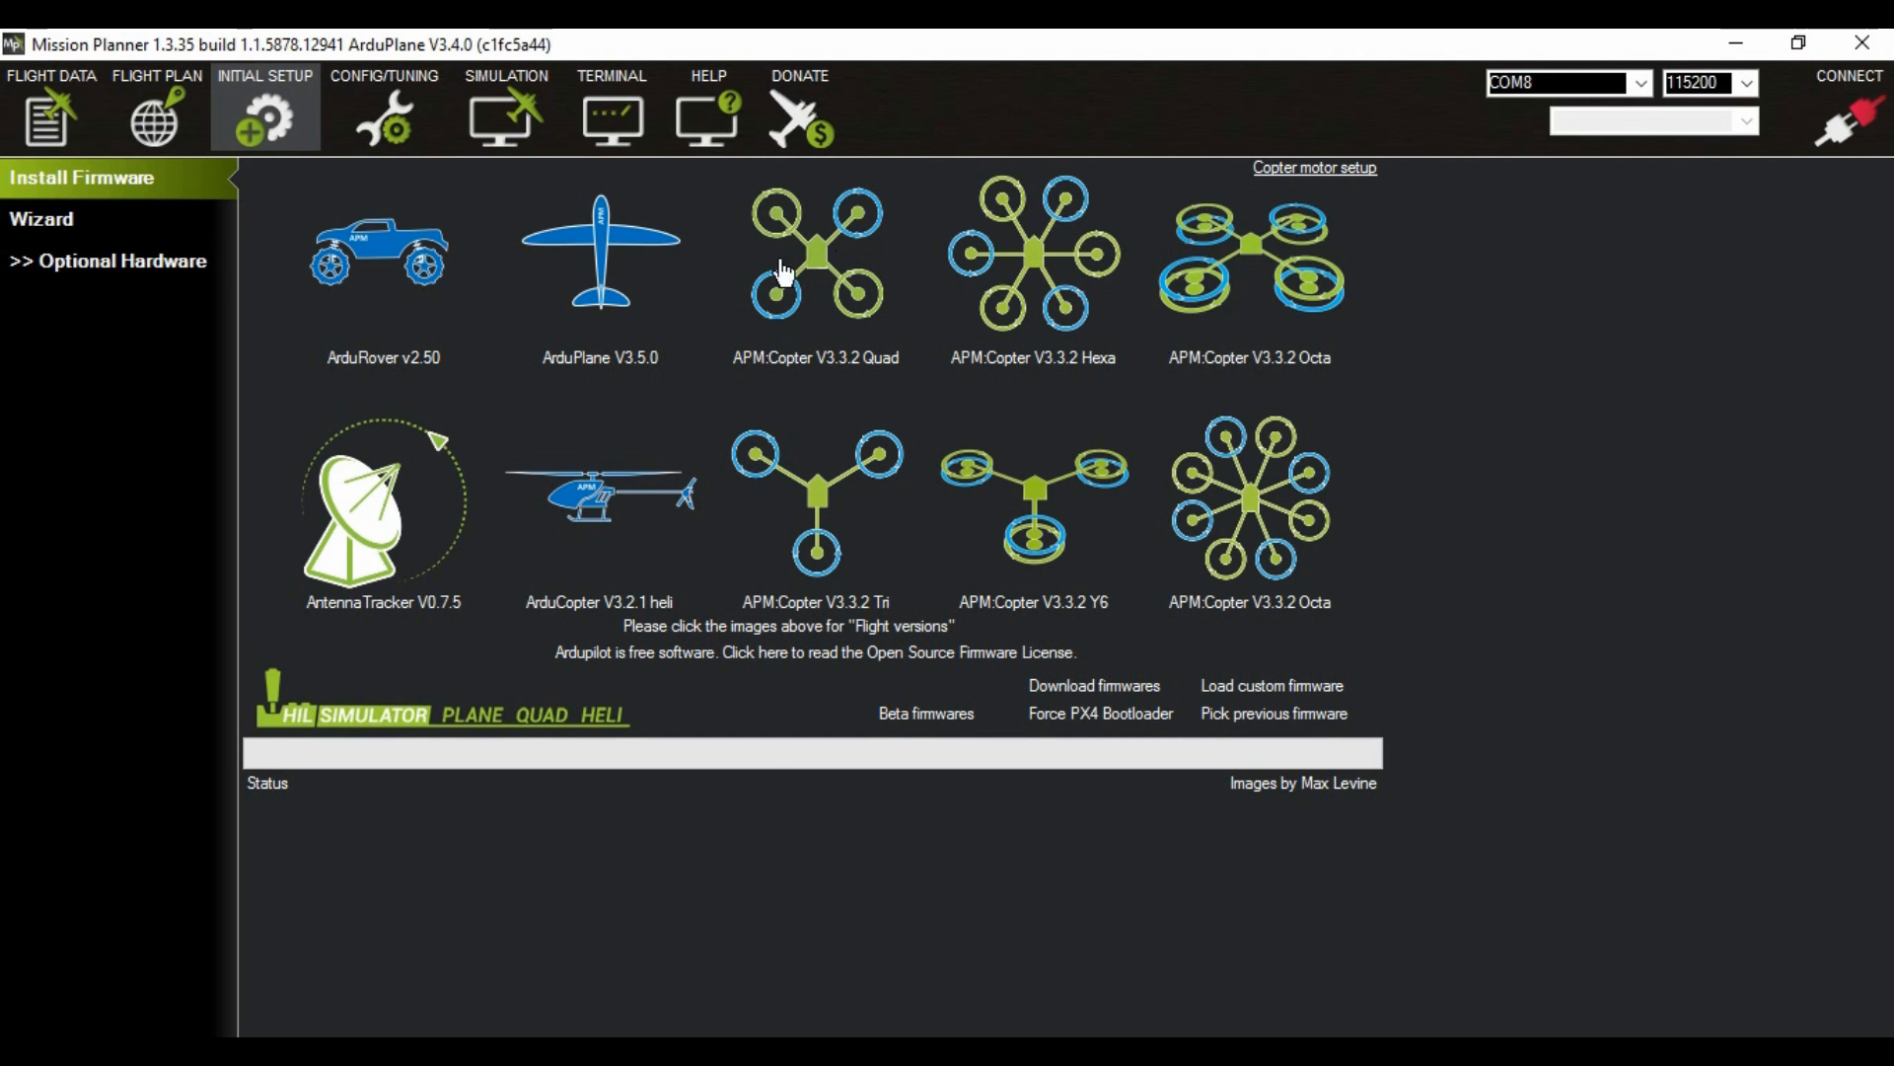
left_click(600, 285)
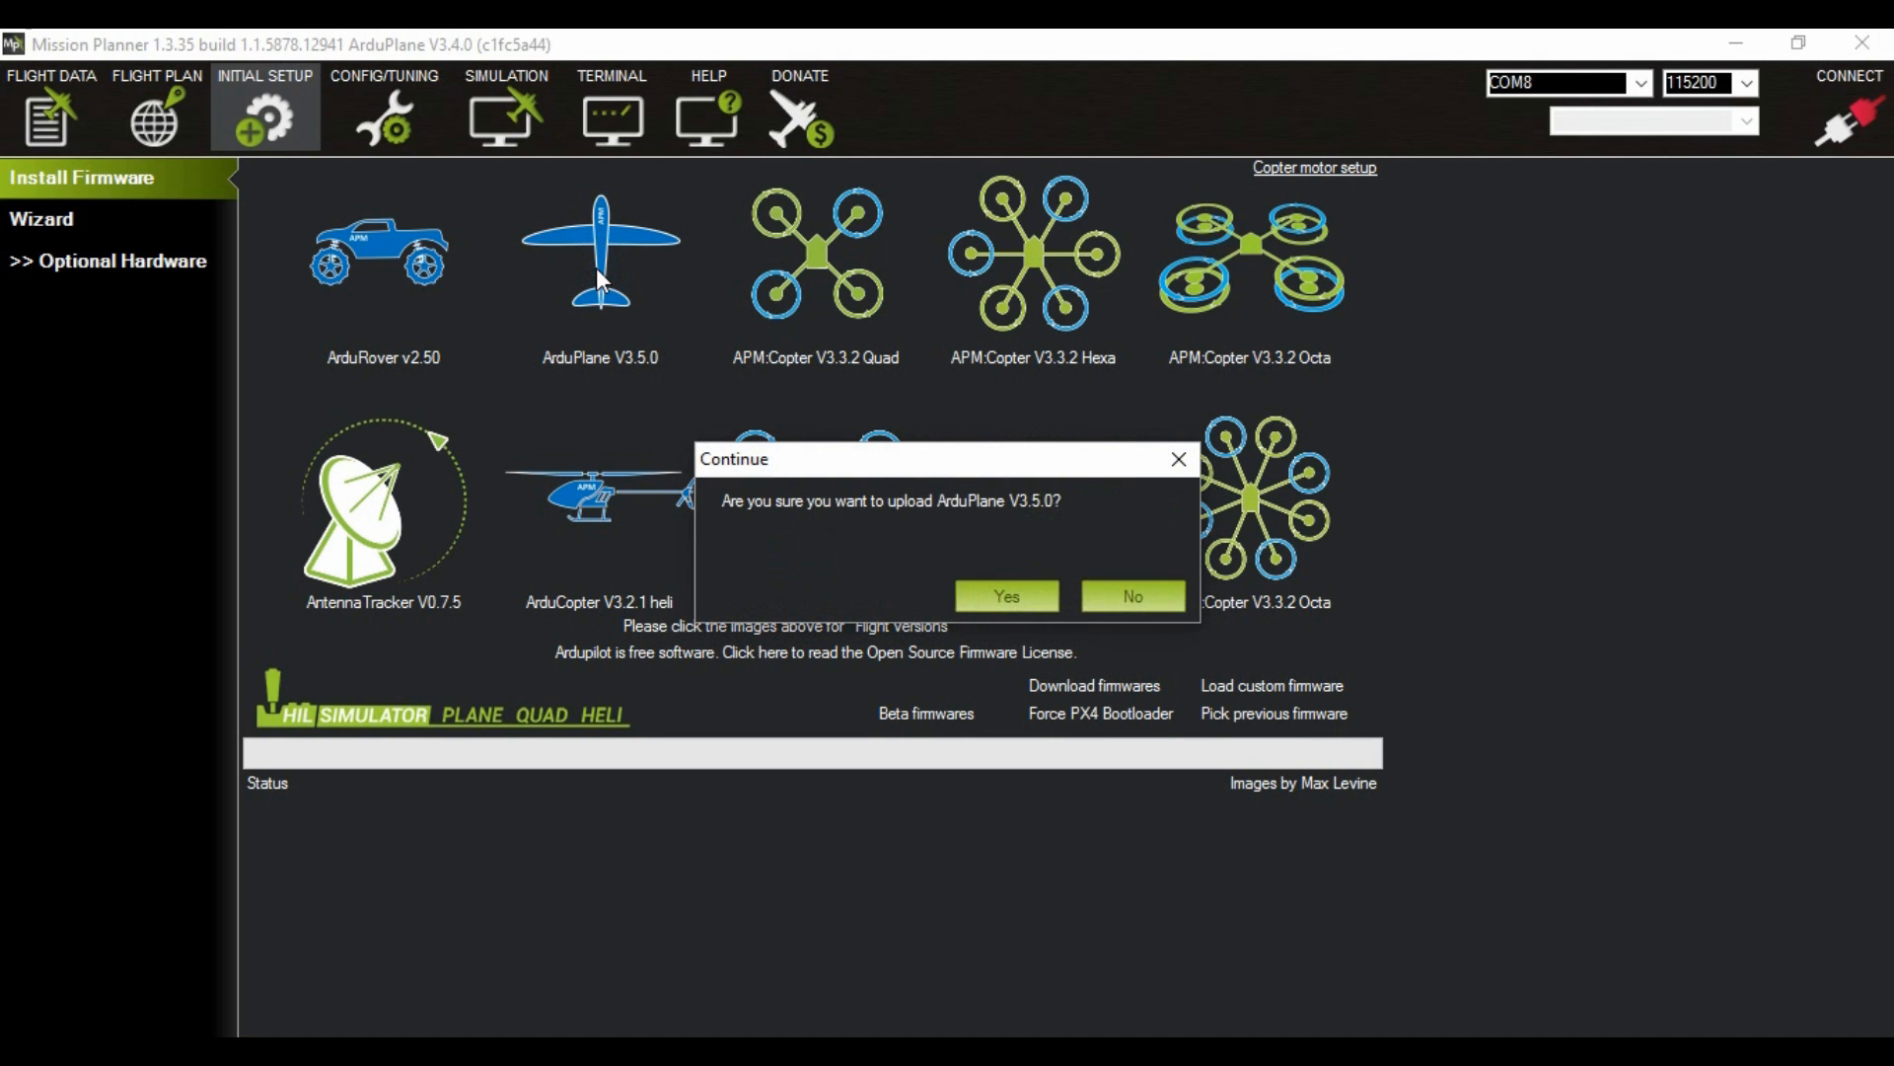
left_click(1008, 599)
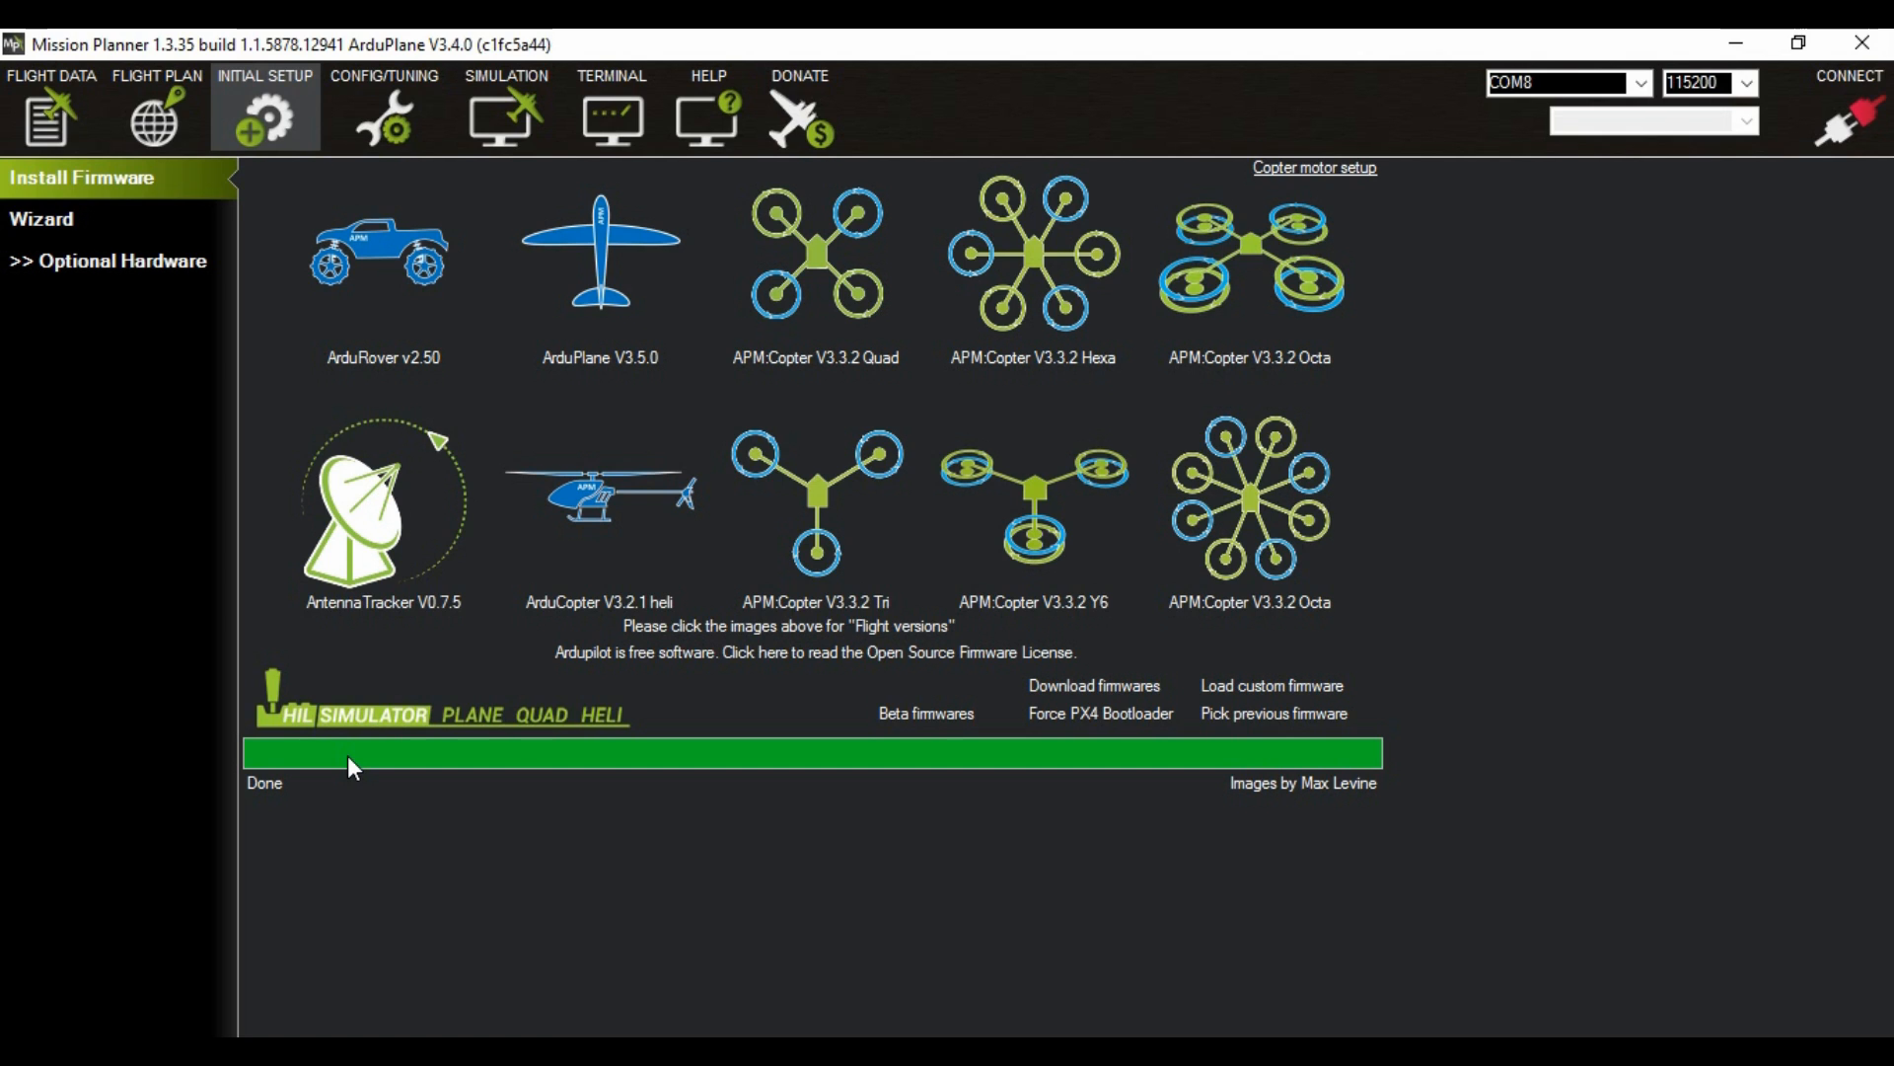
Step: Reconnect to the autopilot on COM8 at 115200 and show the mandatory hardware setup pages
left_click(1870, 119)
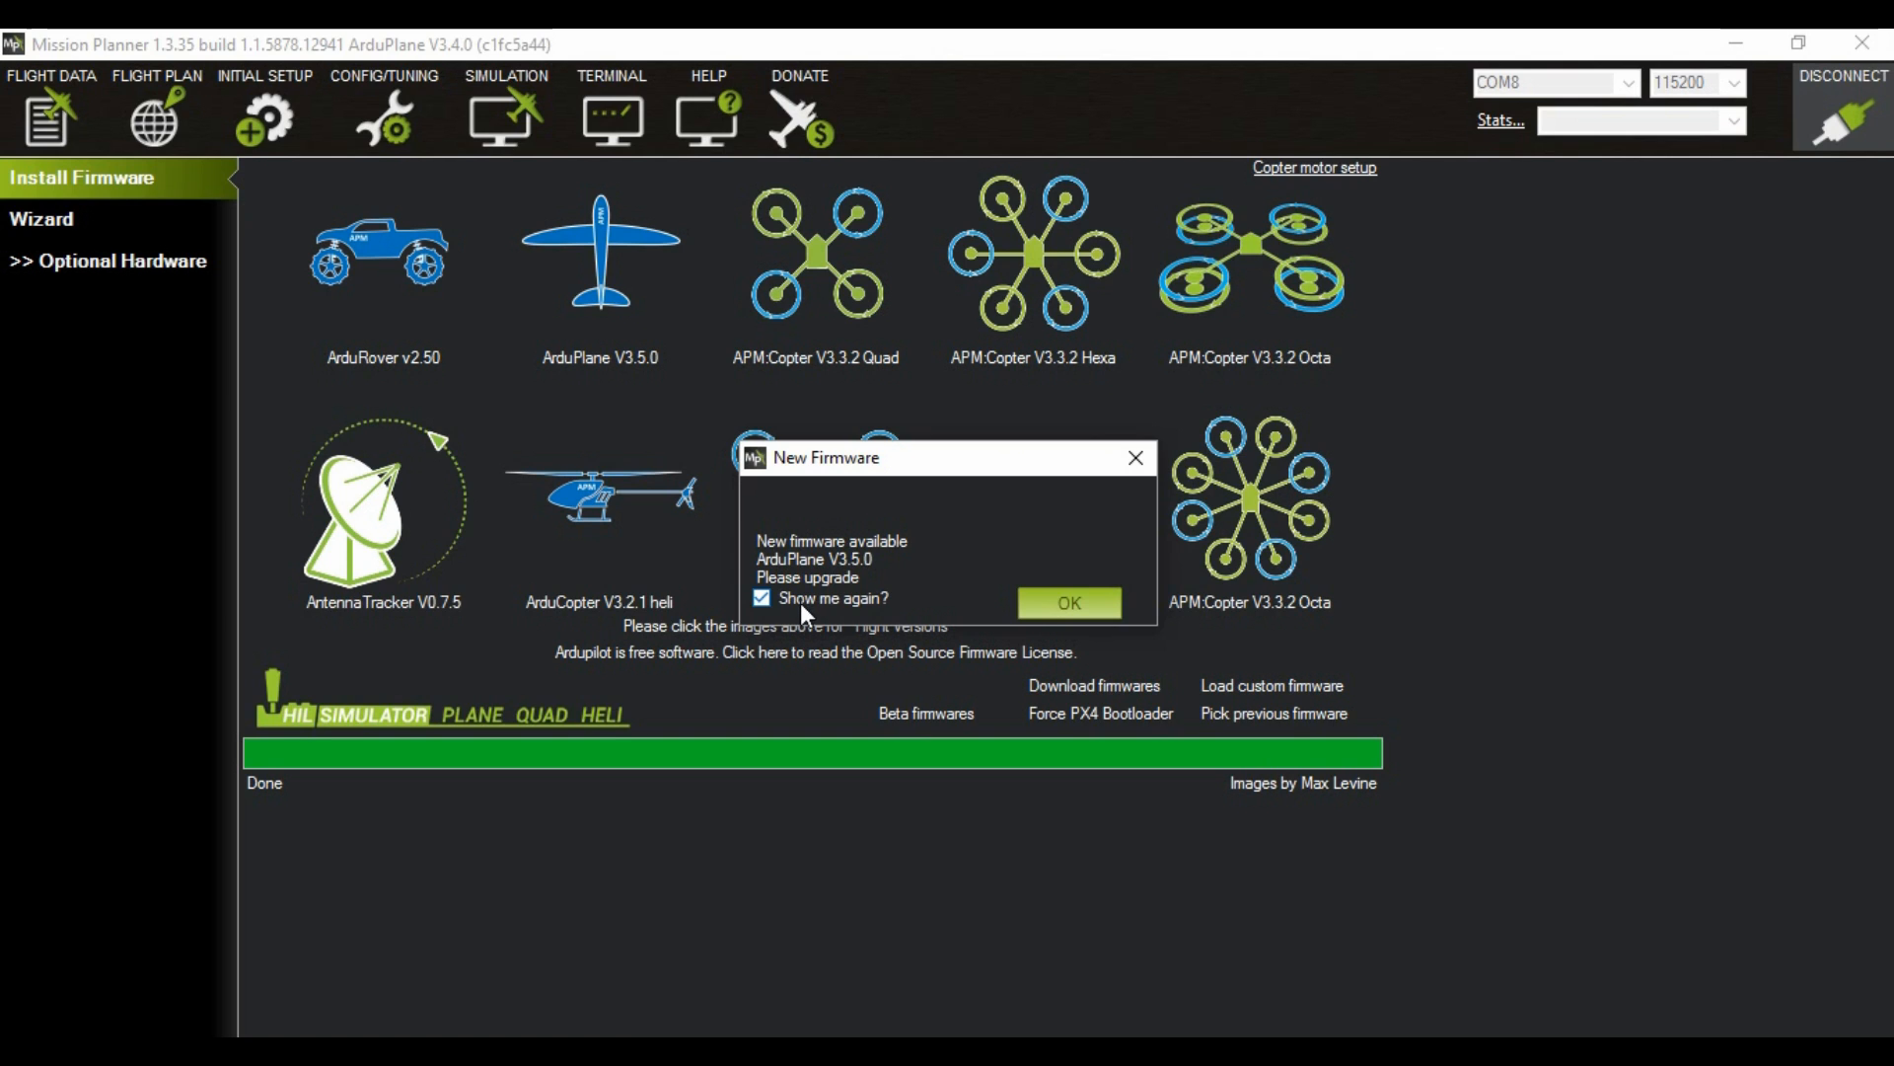
left_click(1067, 602)
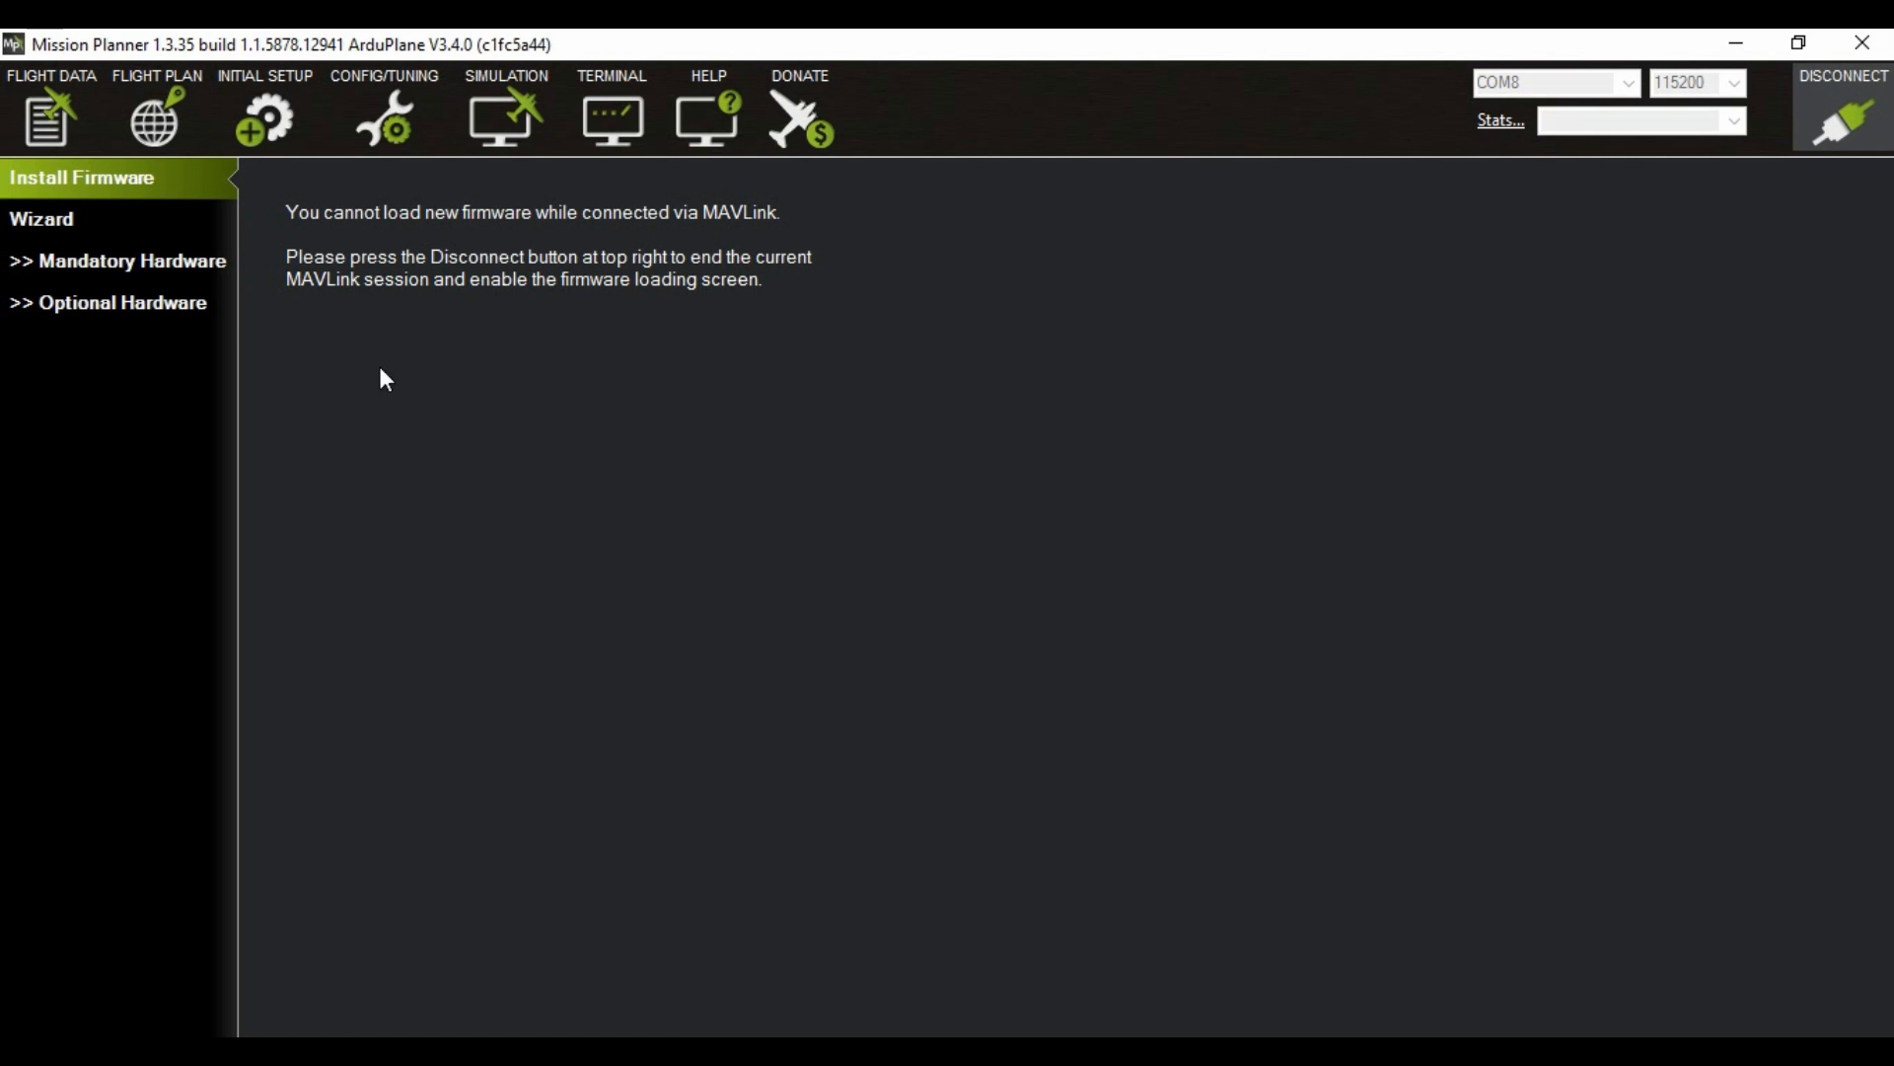
left_click(147, 275)
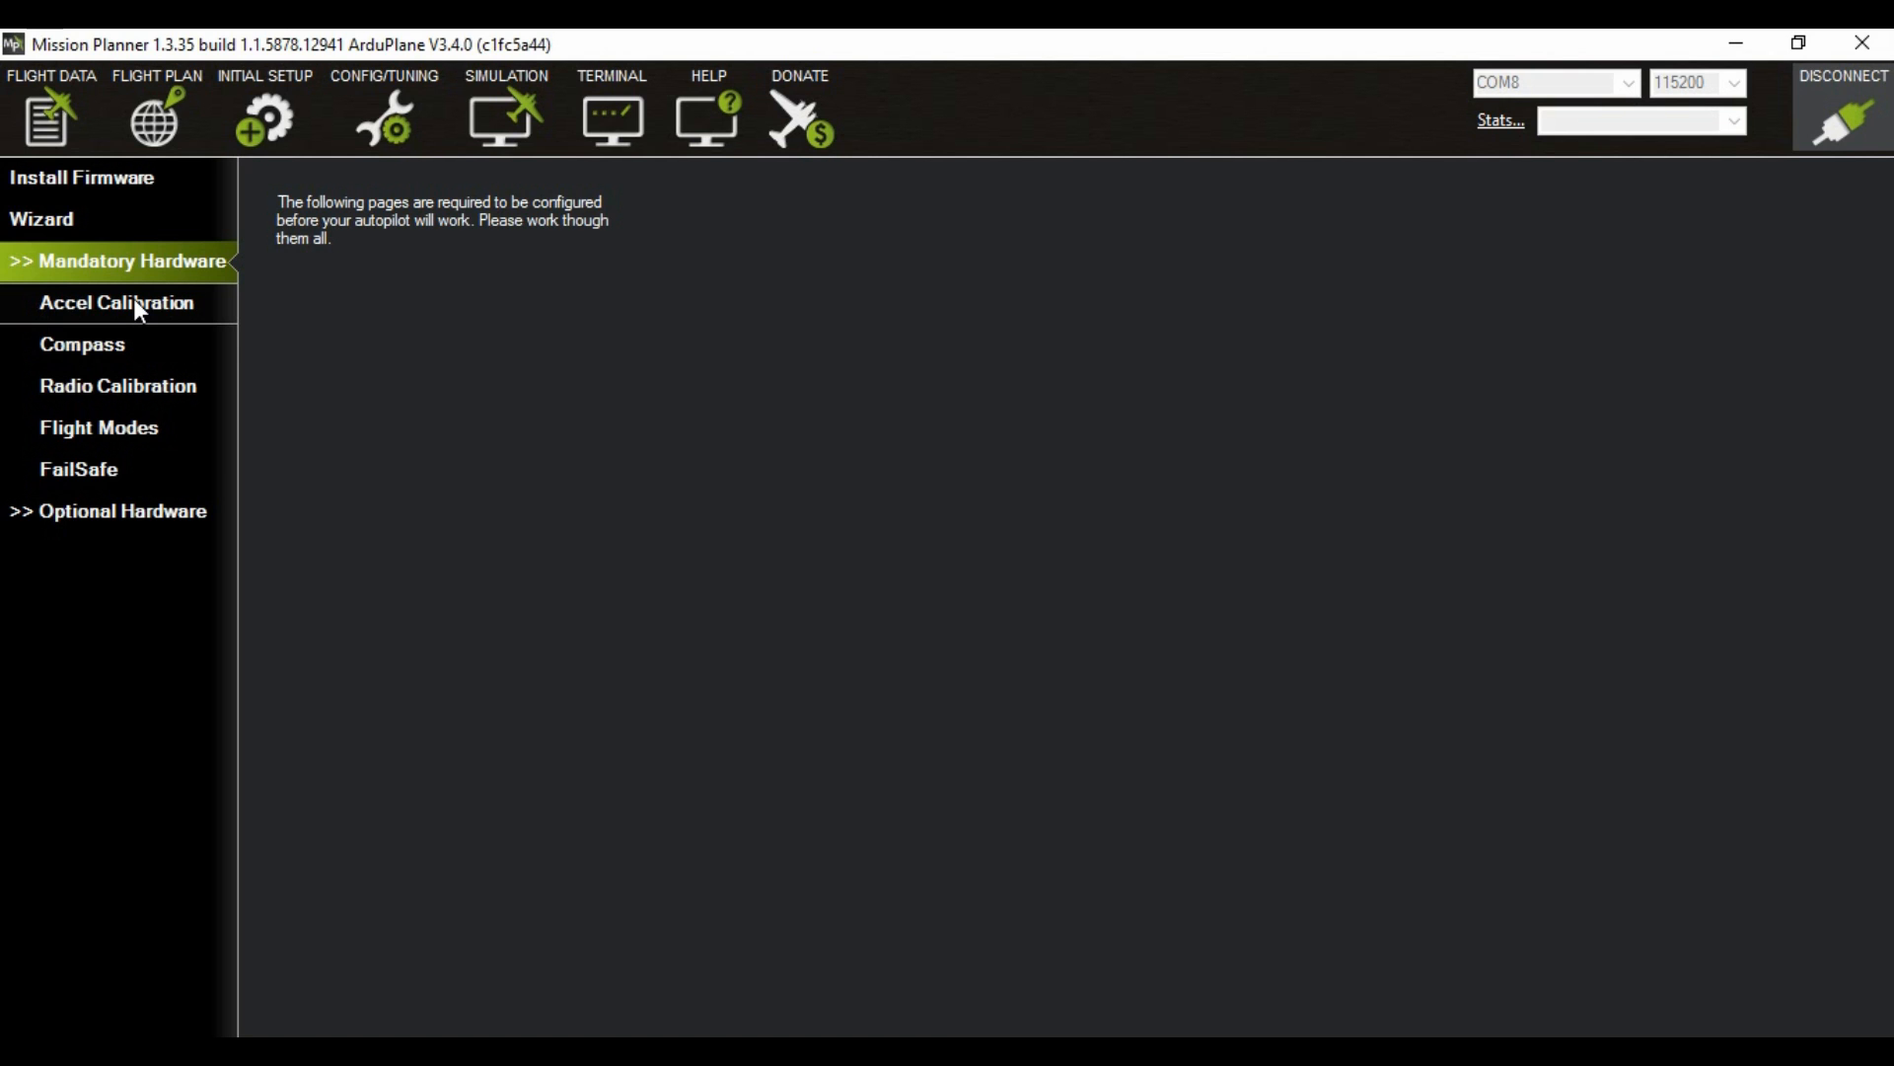
Step: Disconnect, reconnect to the autopilot with the port set to AUTO, and close the firmware notice with its "Show me again?" option cleared
left_click(1838, 117)
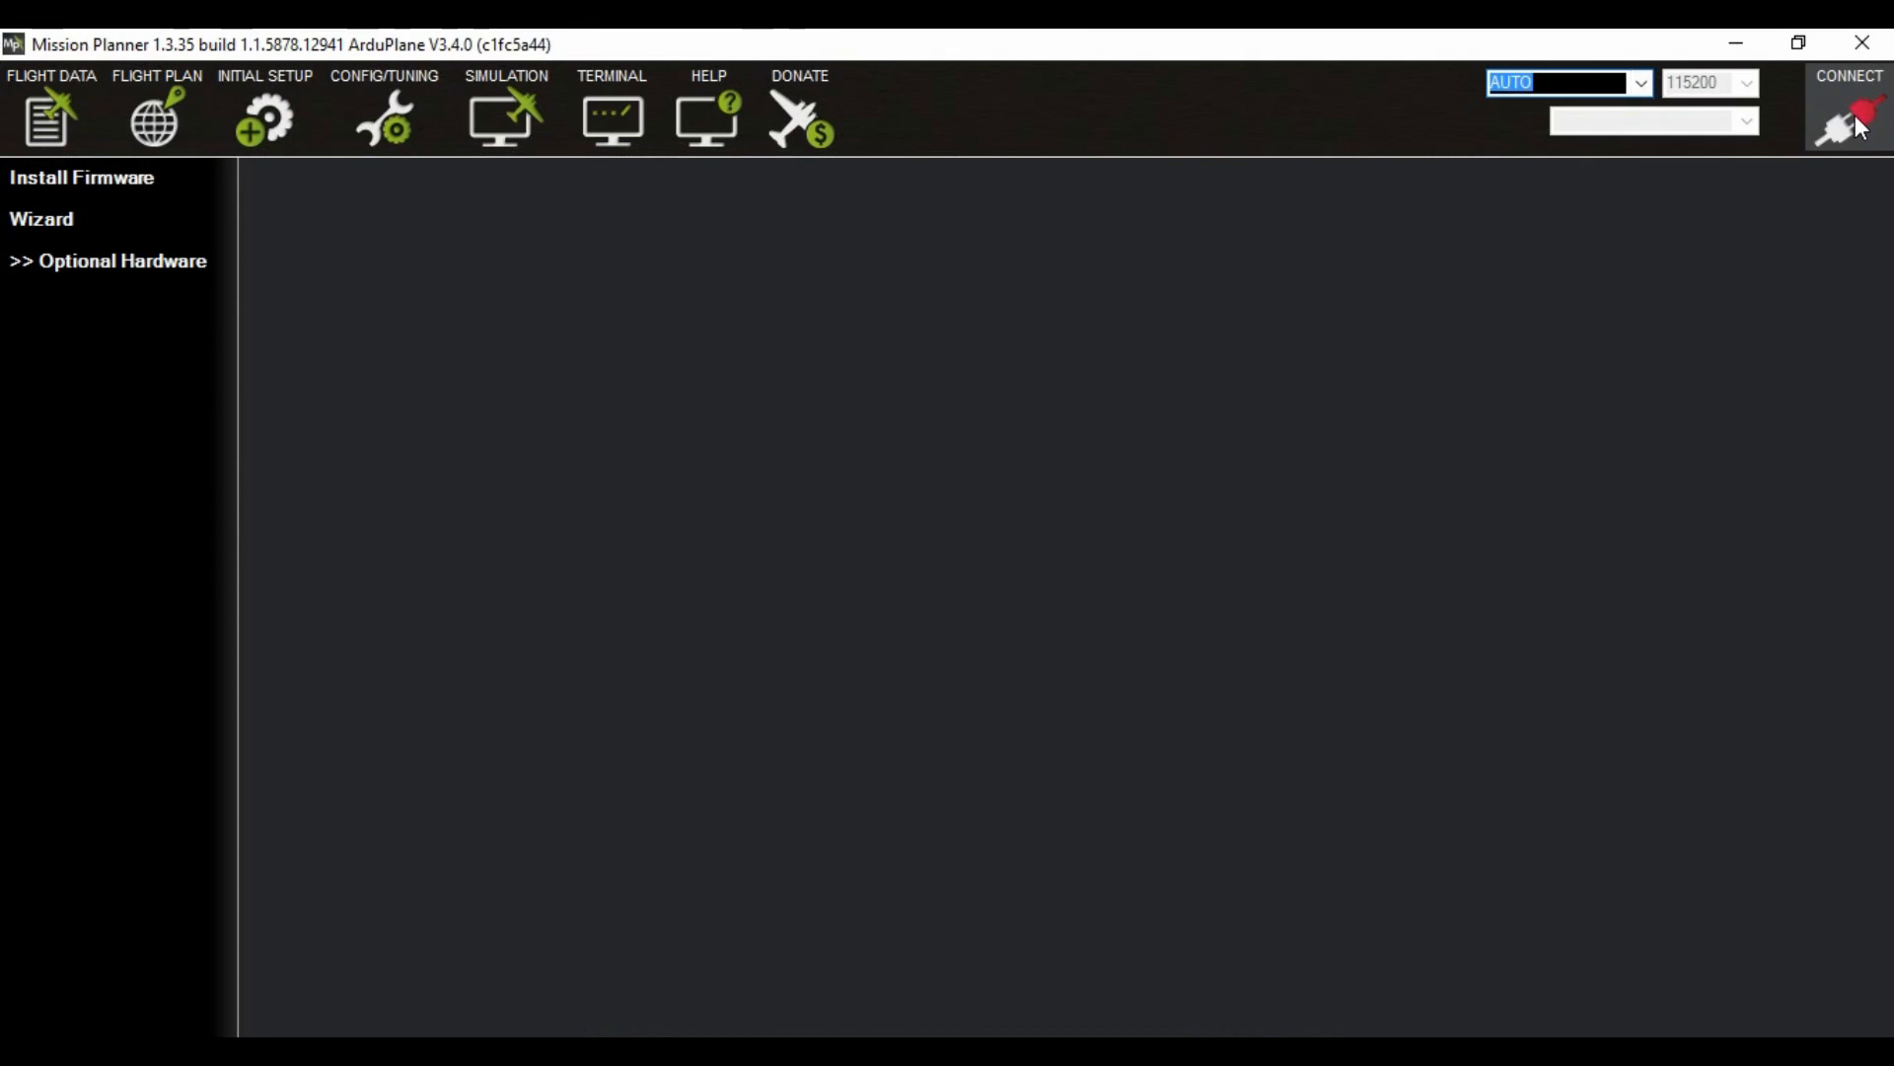
left_click(1859, 126)
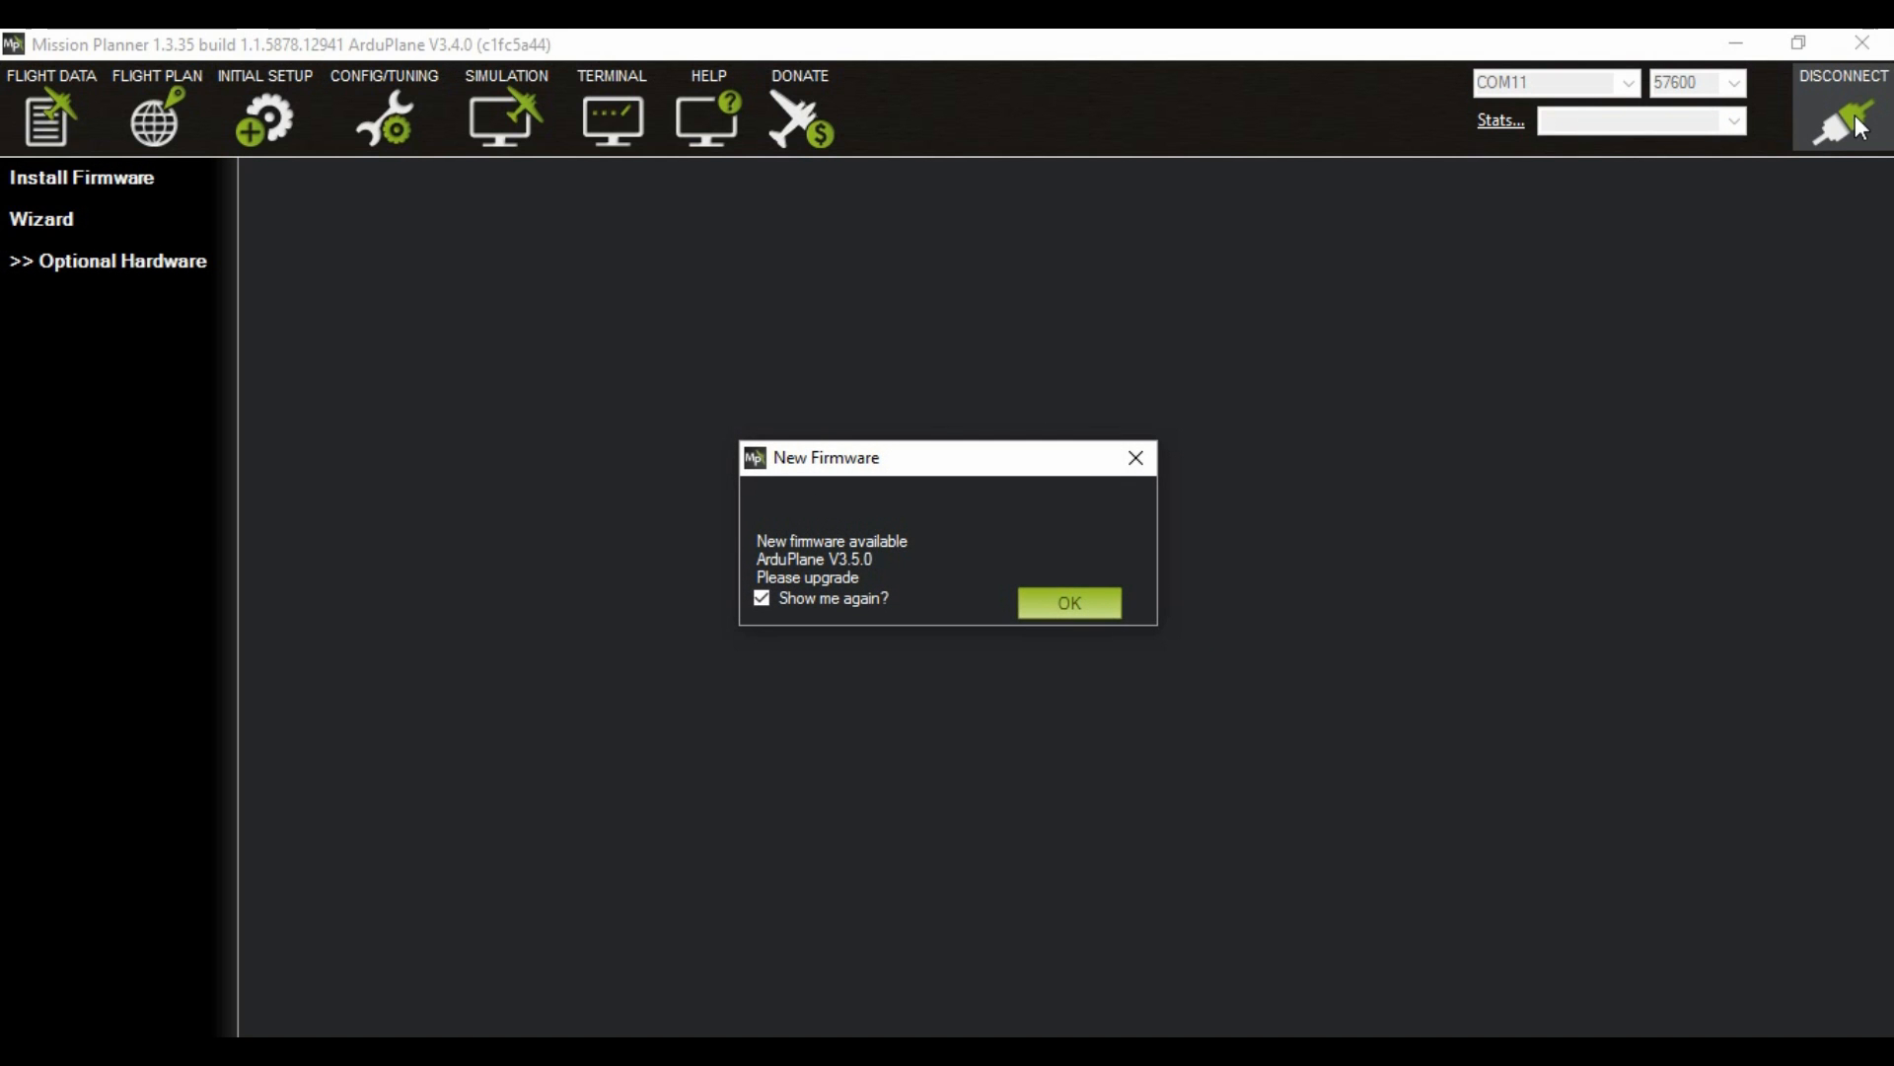
left_click(835, 598)
left_click(1091, 600)
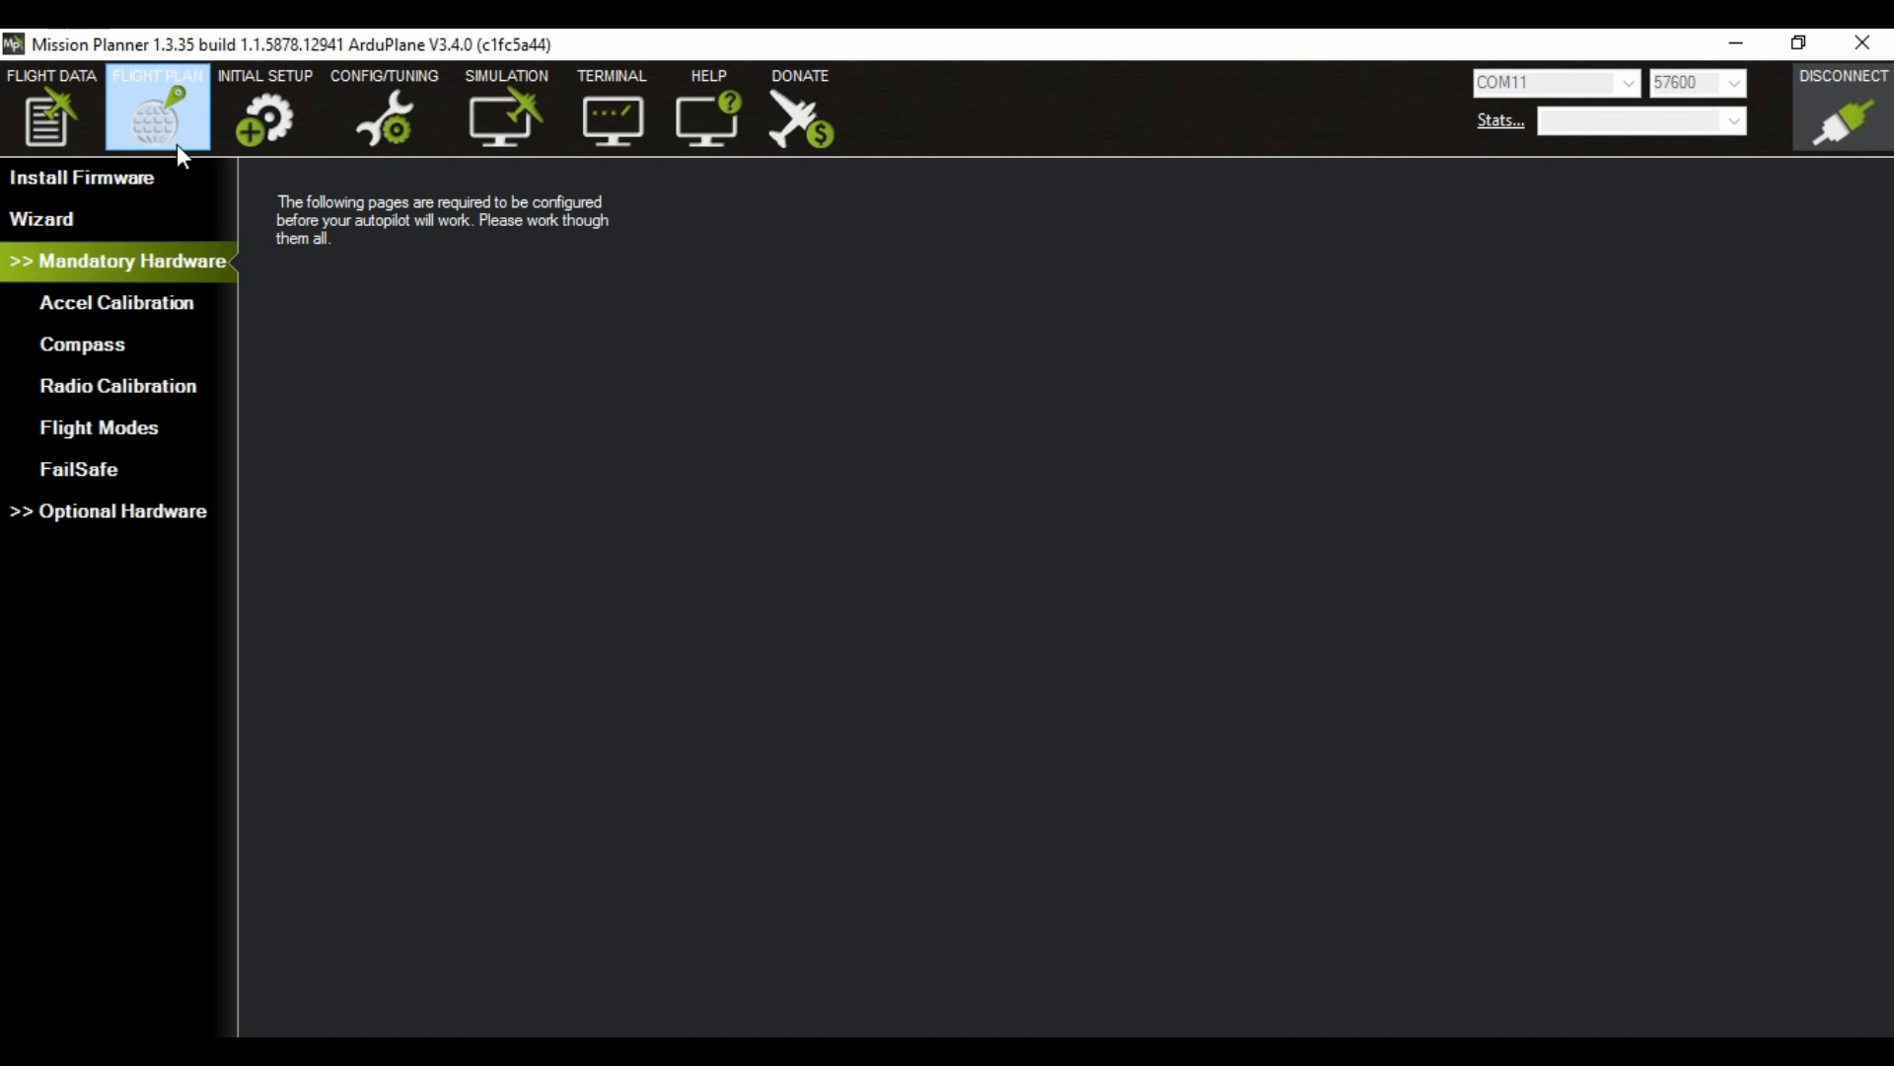
Step: Check the plane's live status and map position in the flight data view, and bring up the accelerometer calibration page
left_click(59, 112)
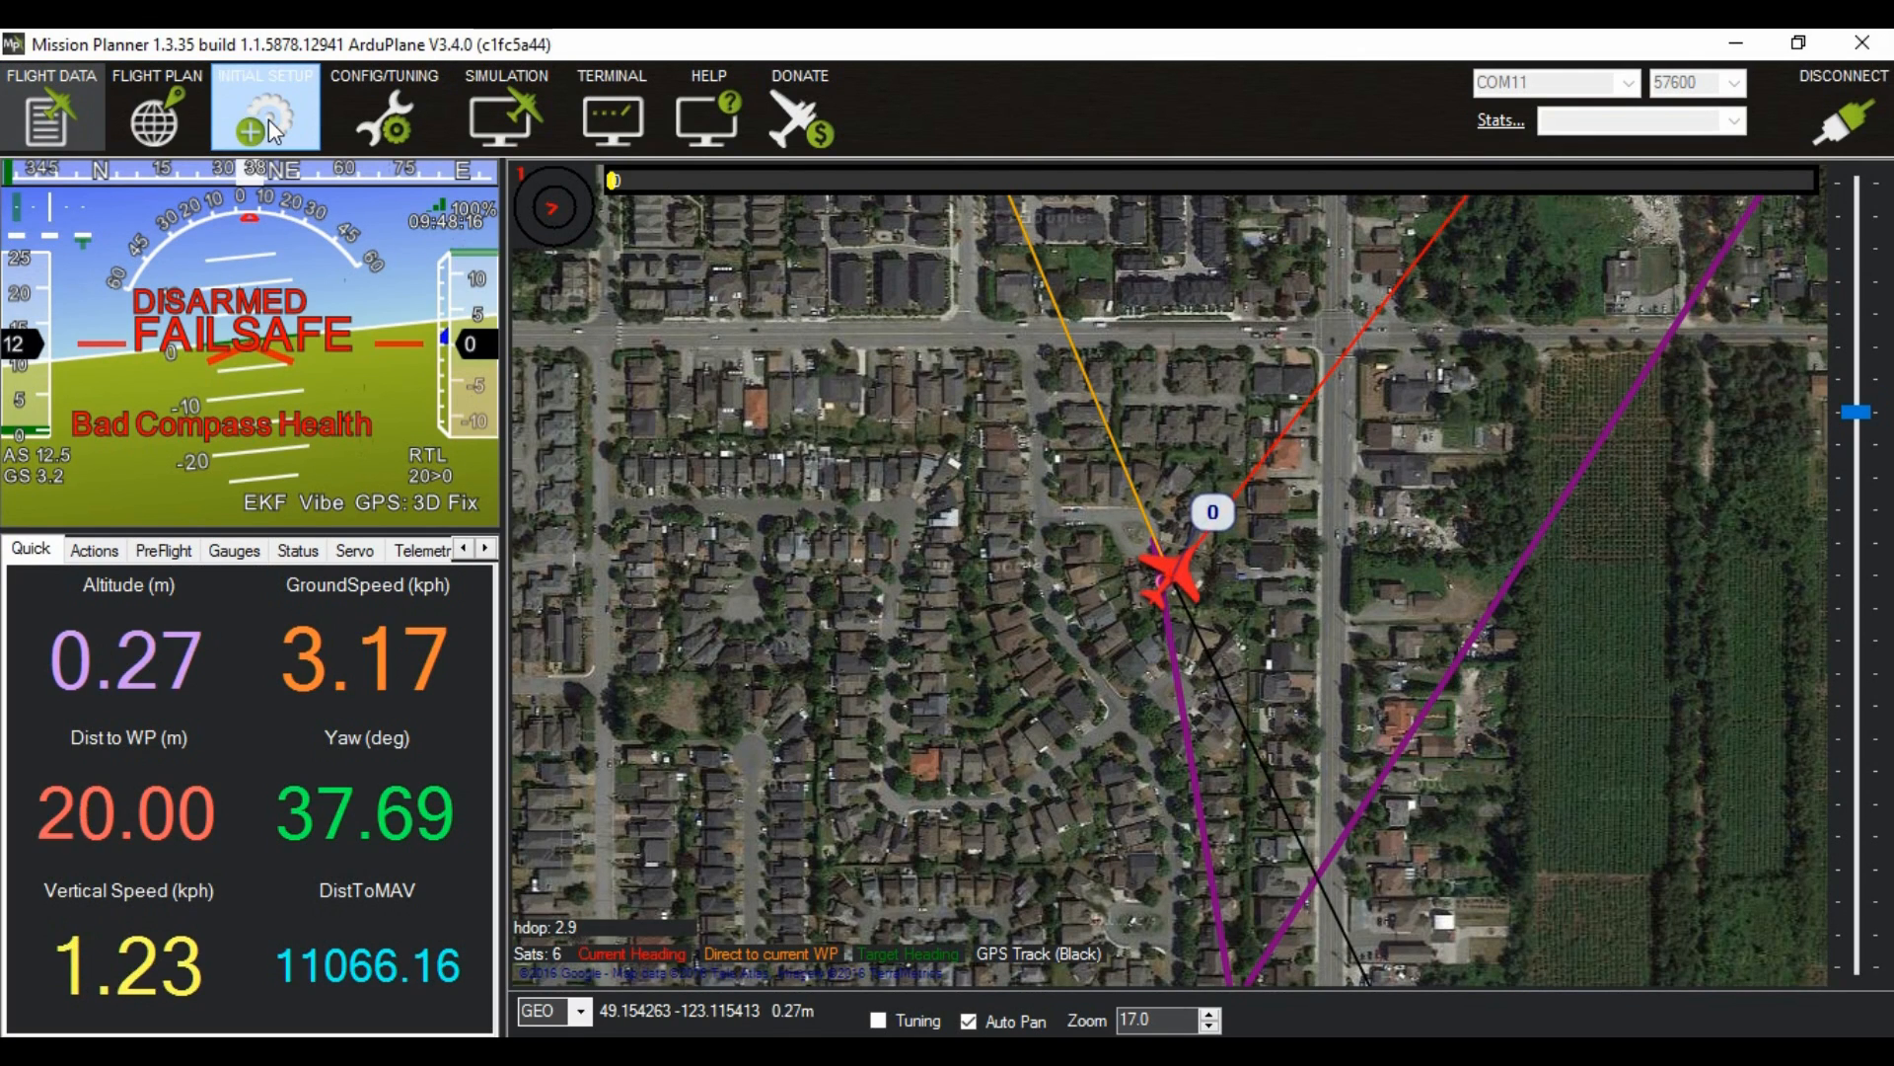
left_click(270, 125)
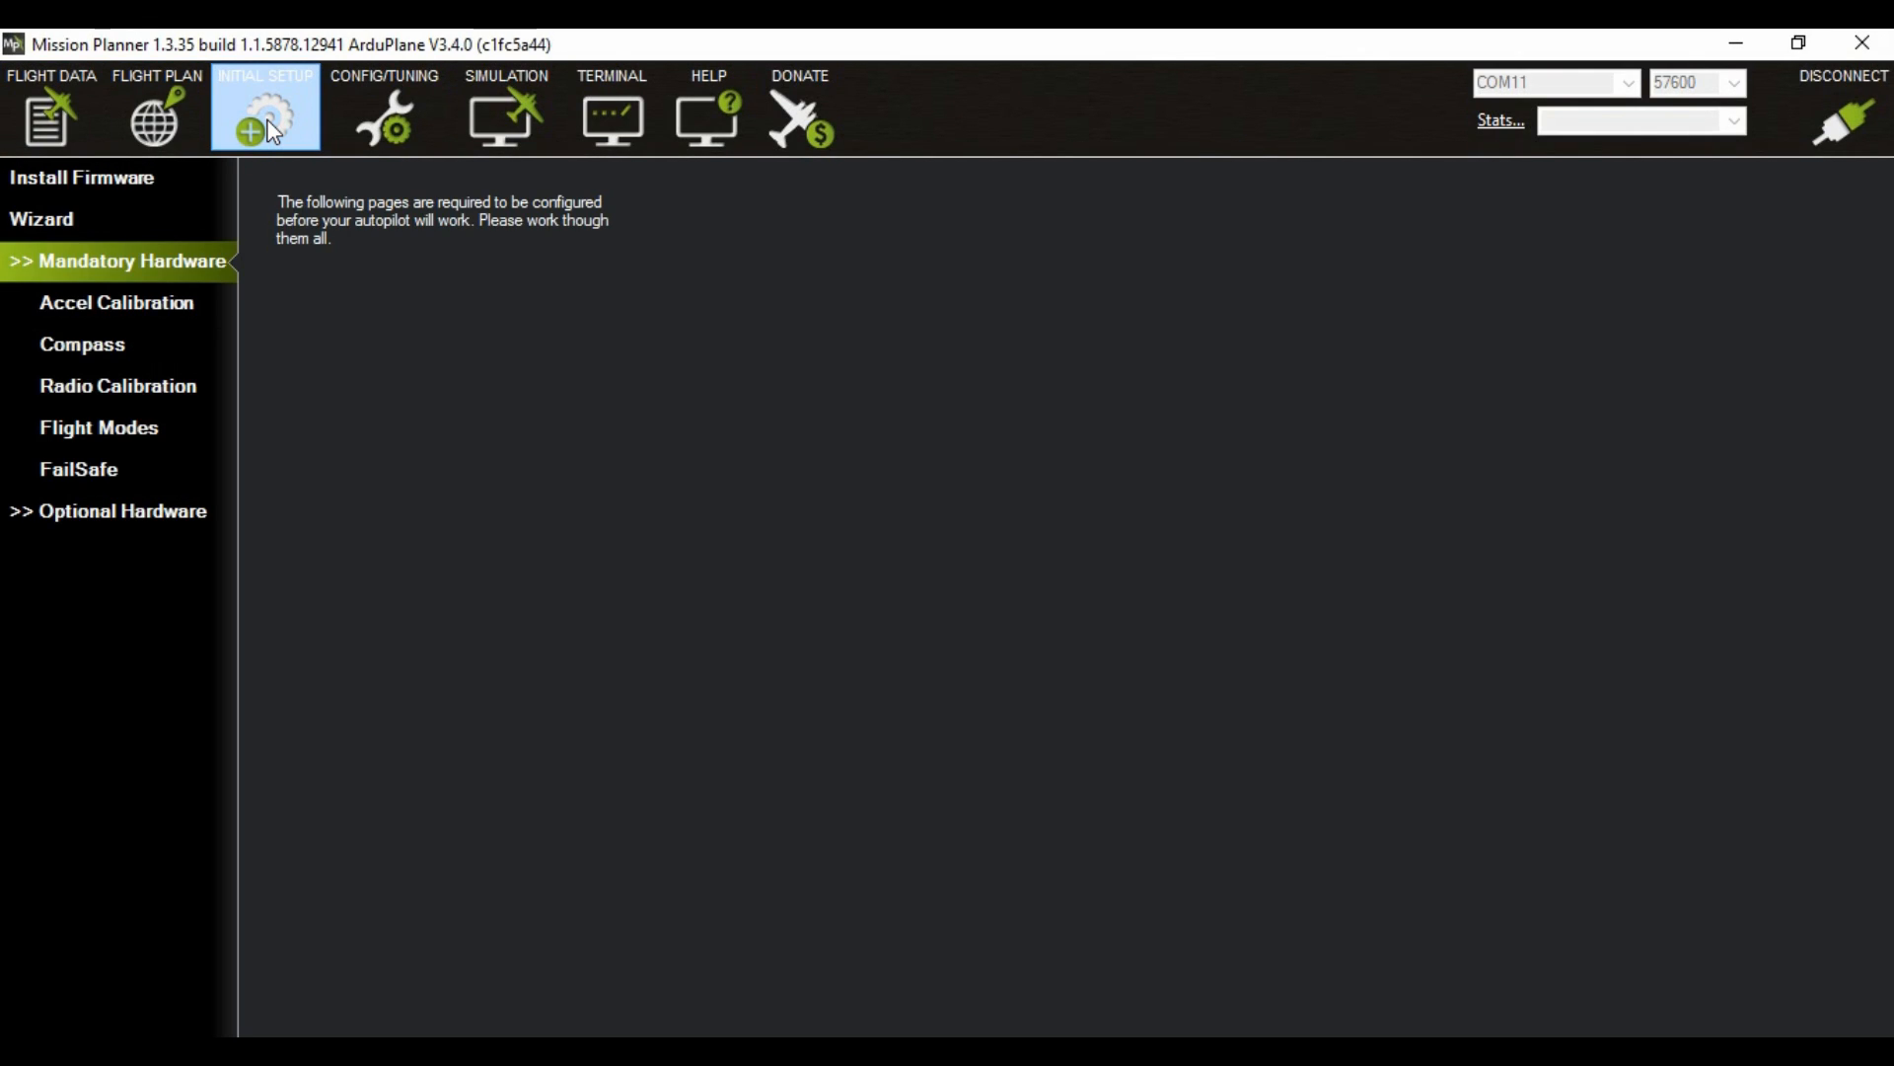
left_click(102, 300)
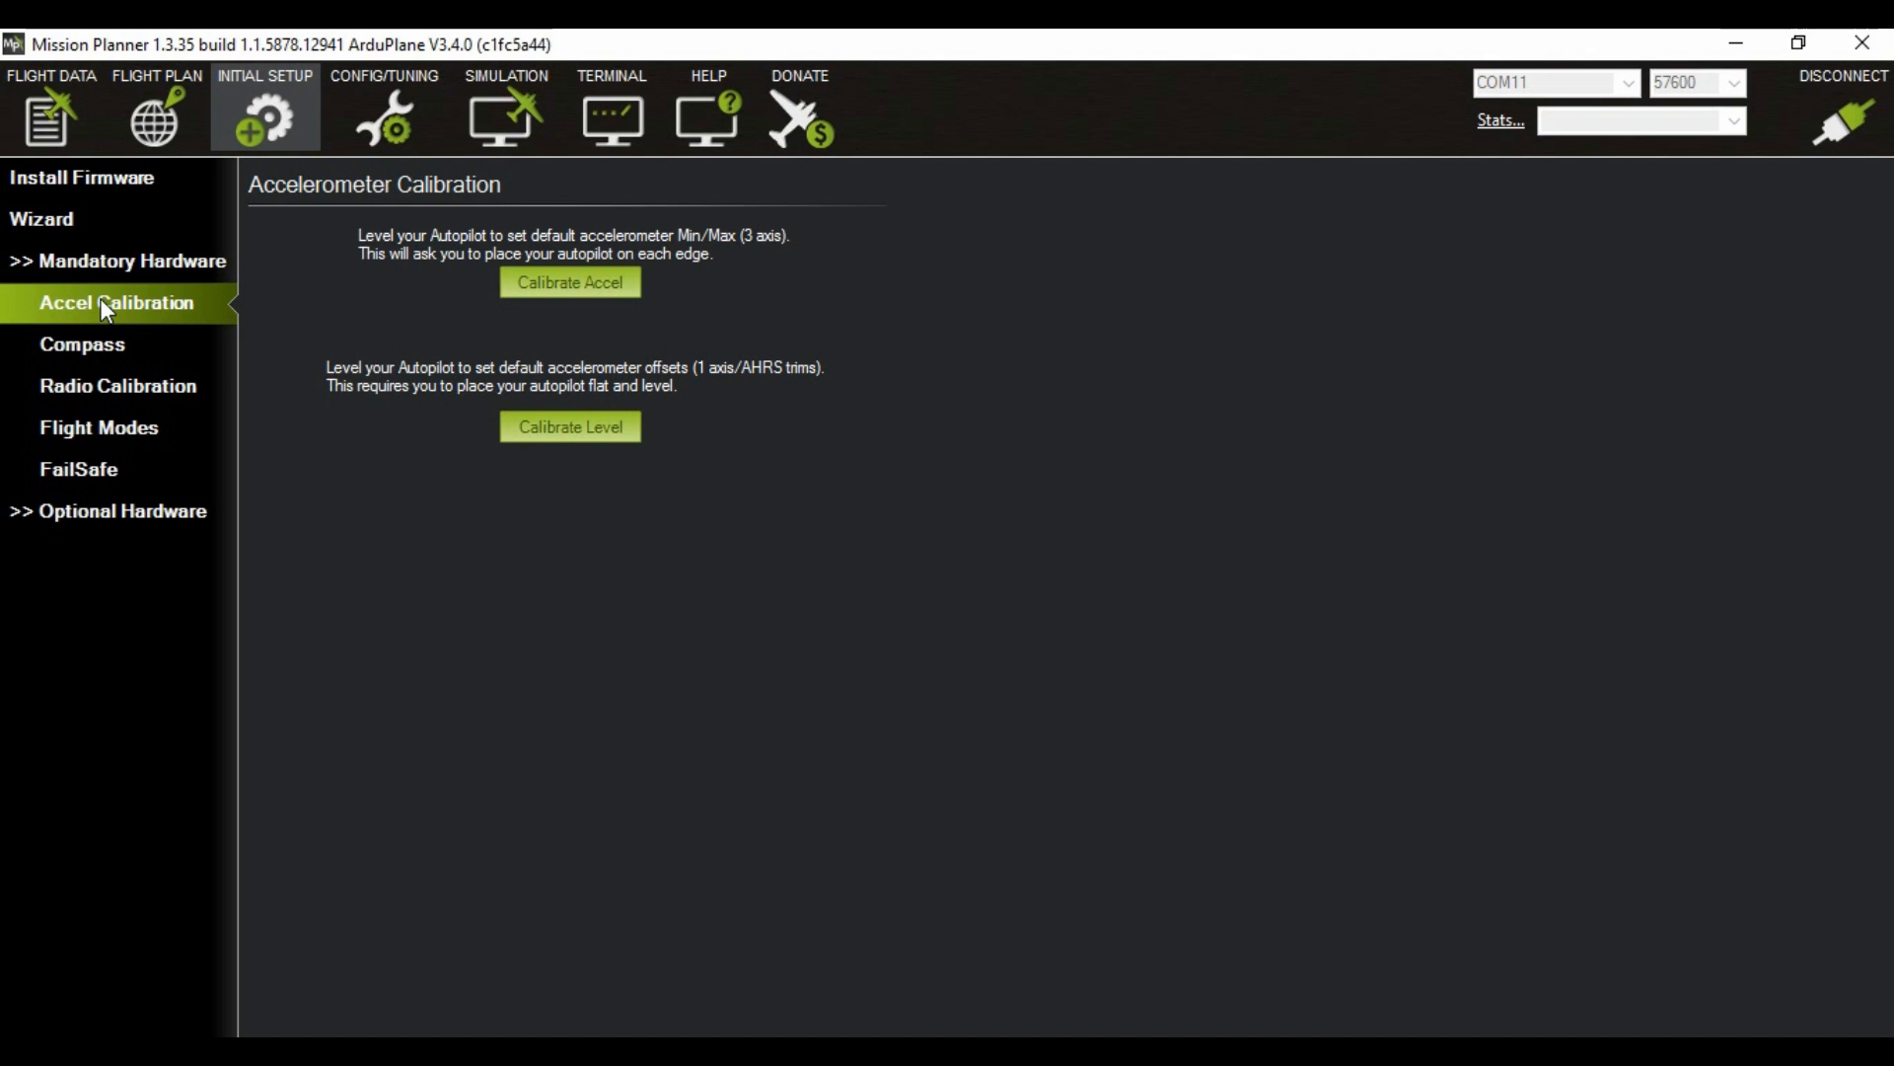
Step: Set the plane's flight mode to Manual from the flight data actions
left_click(55, 129)
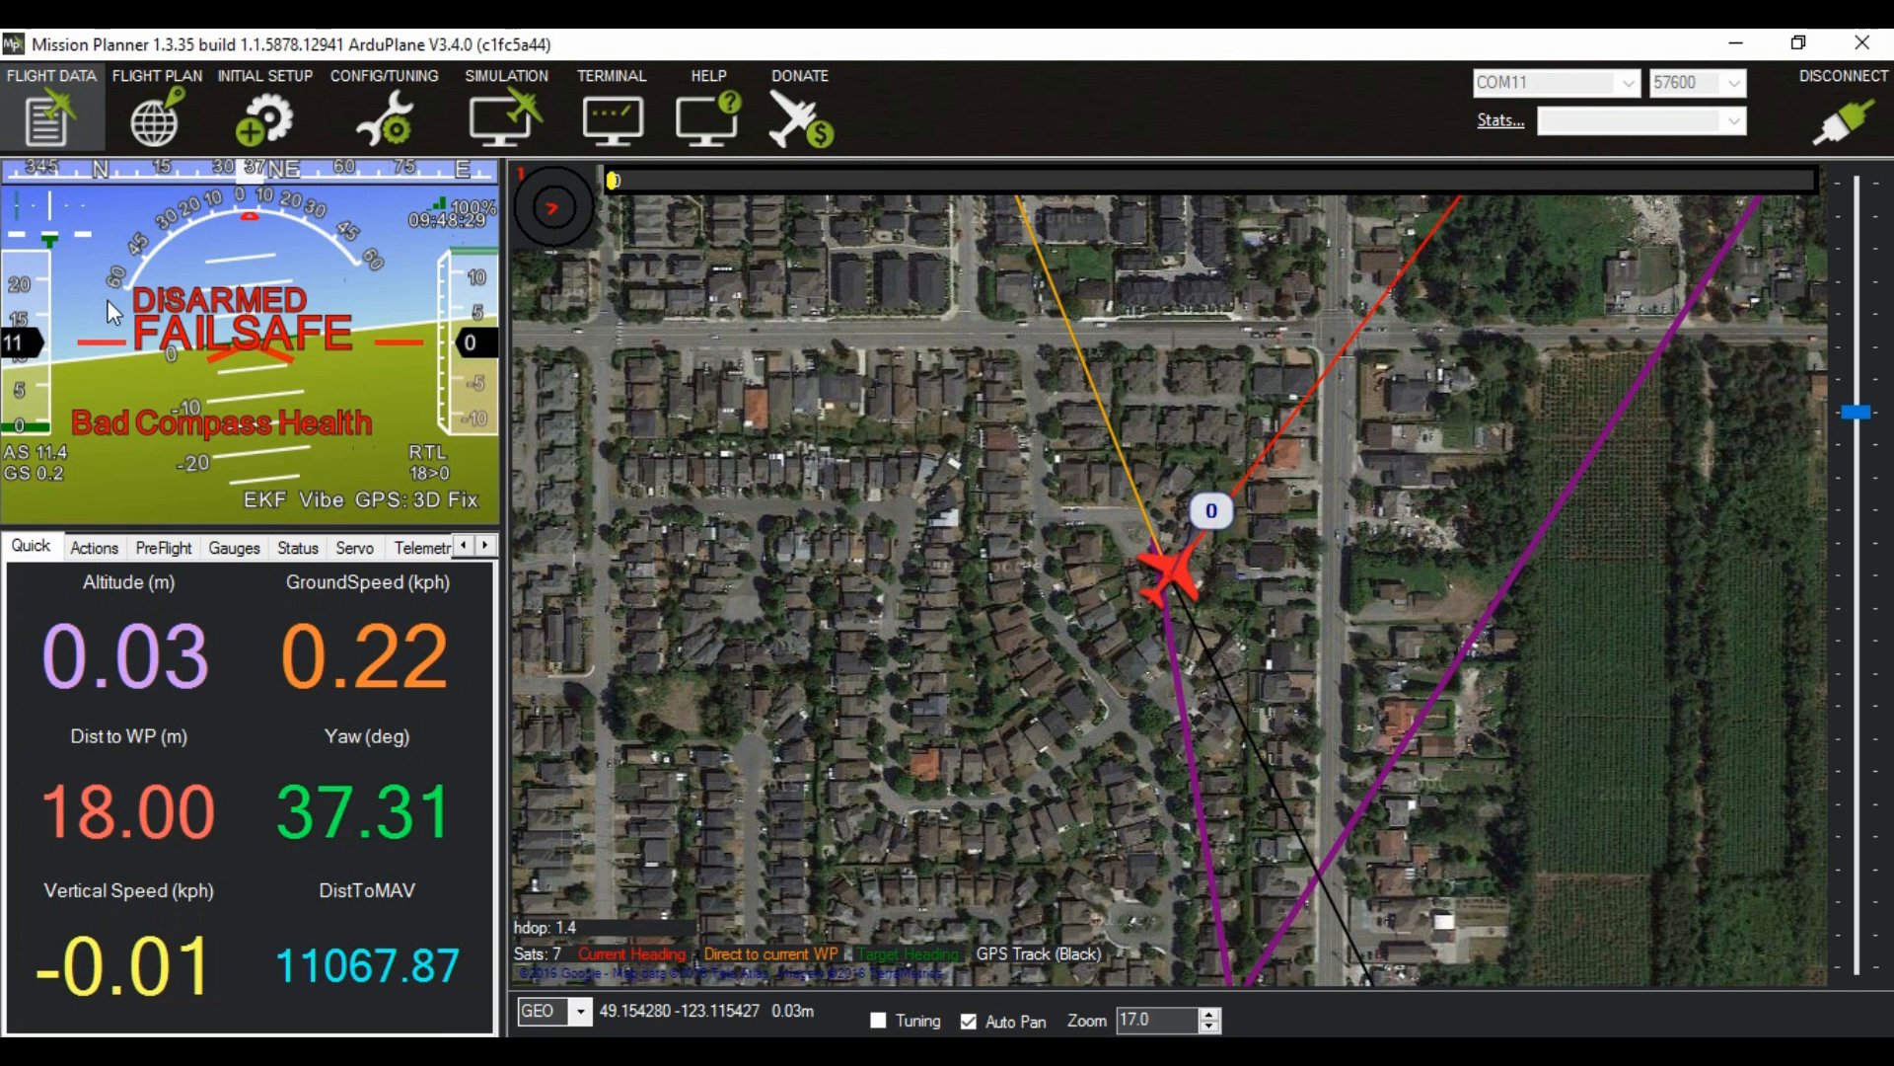
left_click(94, 547)
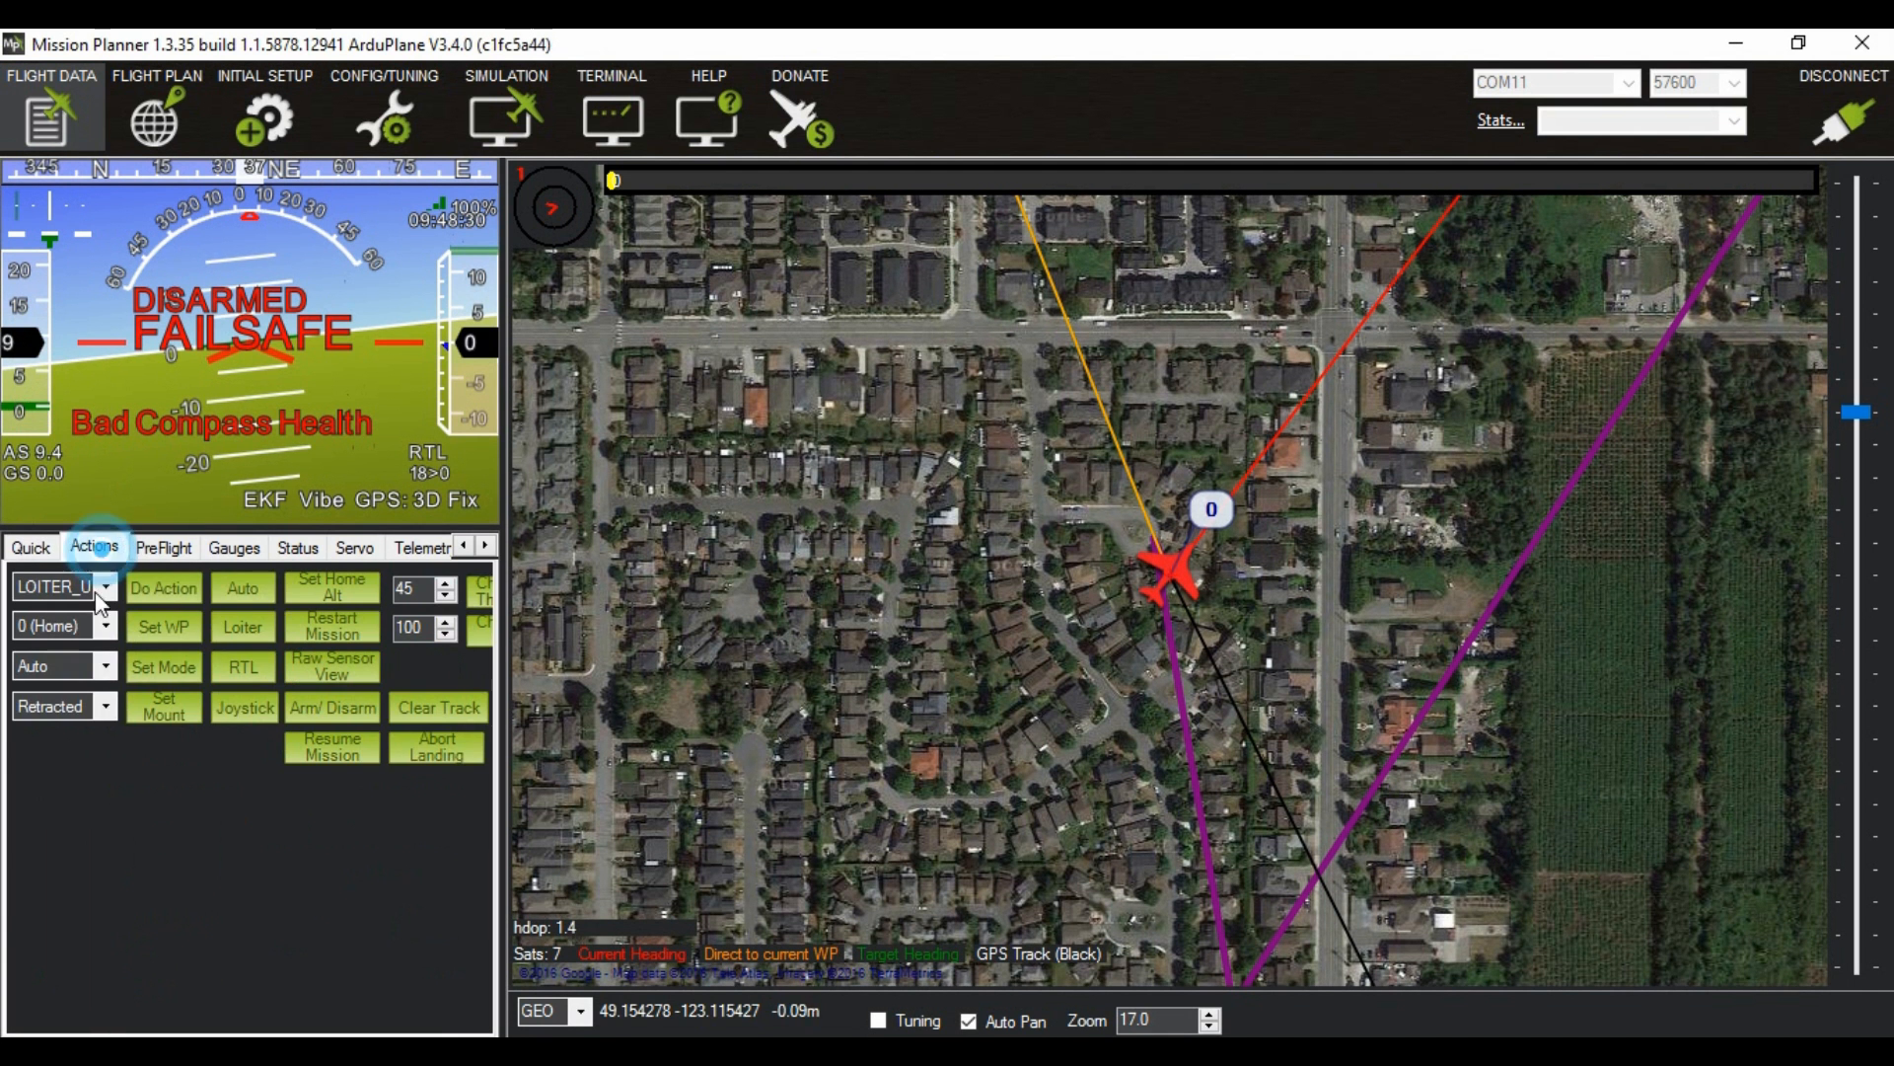
left_click(105, 668)
scroll(89, 700, "up", 1)
left_click(94, 690)
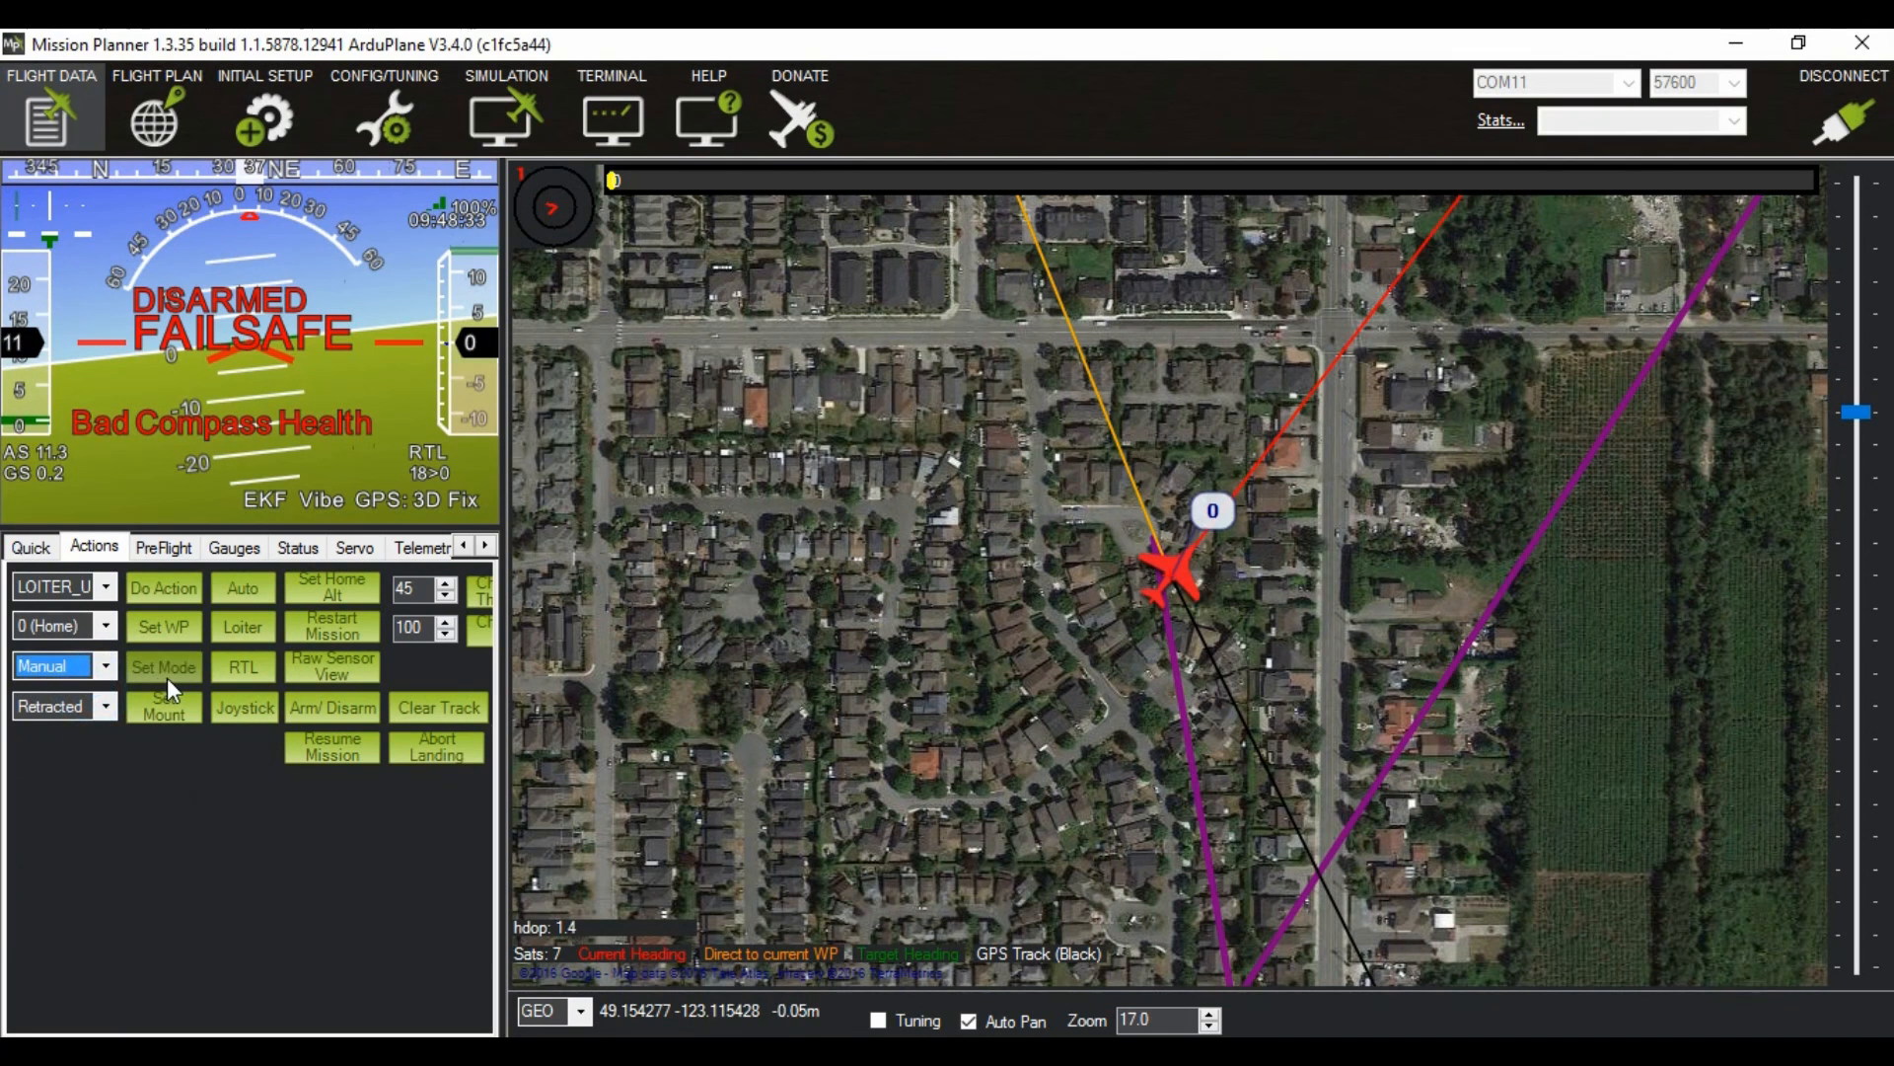
left_click(168, 673)
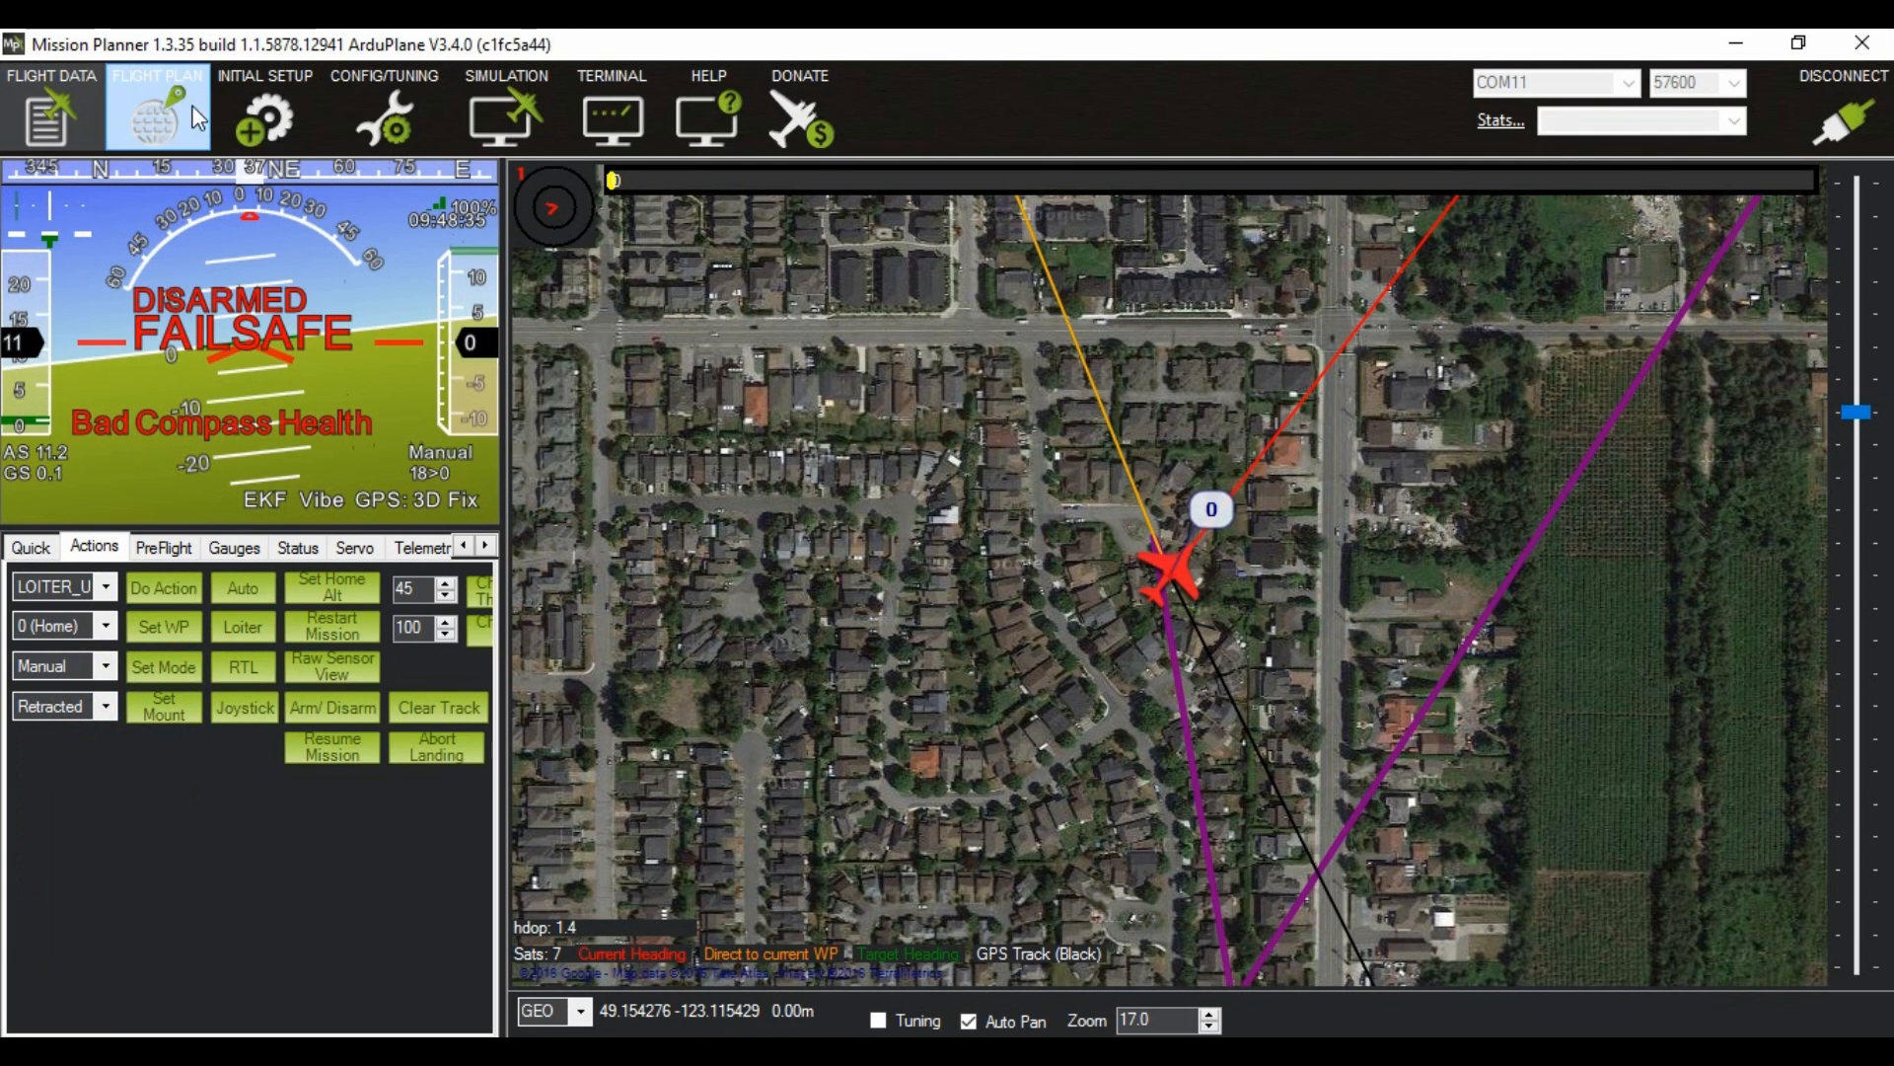
Step: Return to the accelerometer calibration page and start the 3-axis accelerometer calibration
left_click(237, 131)
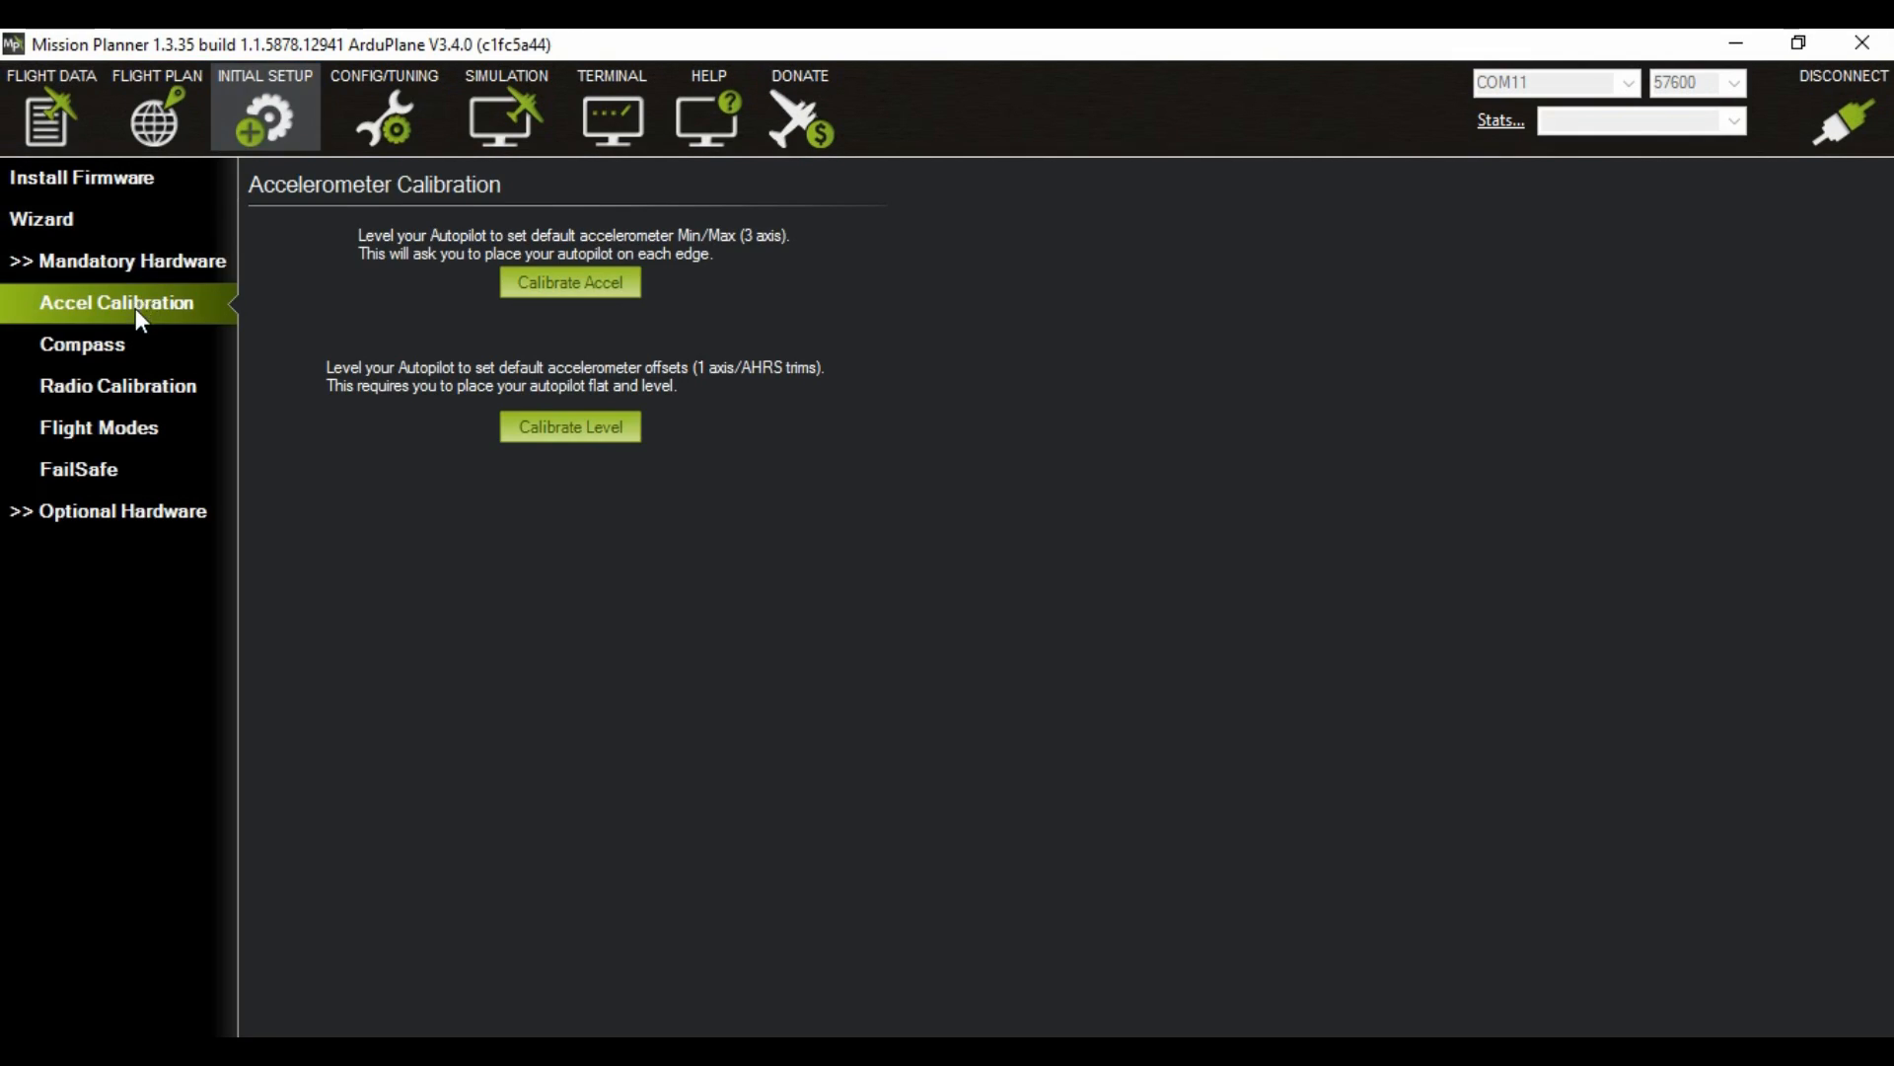
left_click(569, 289)
left_click(559, 287)
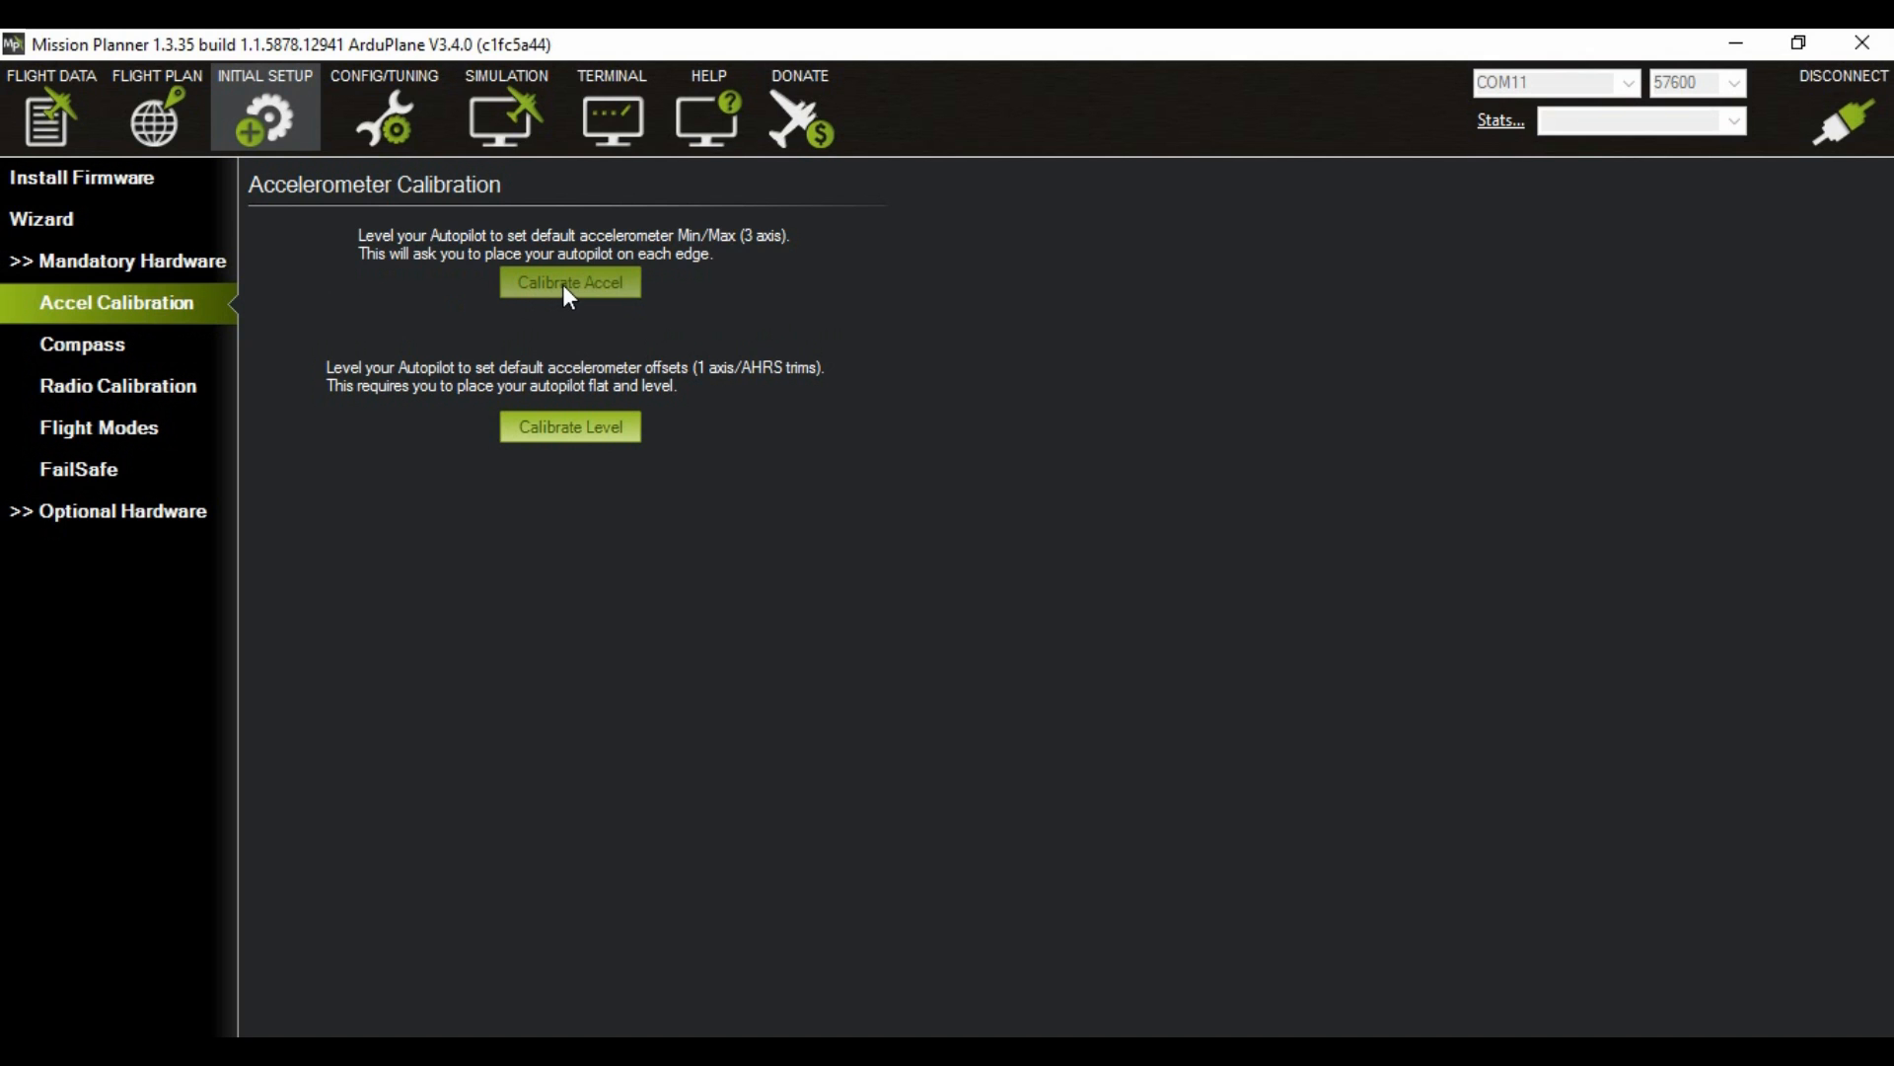
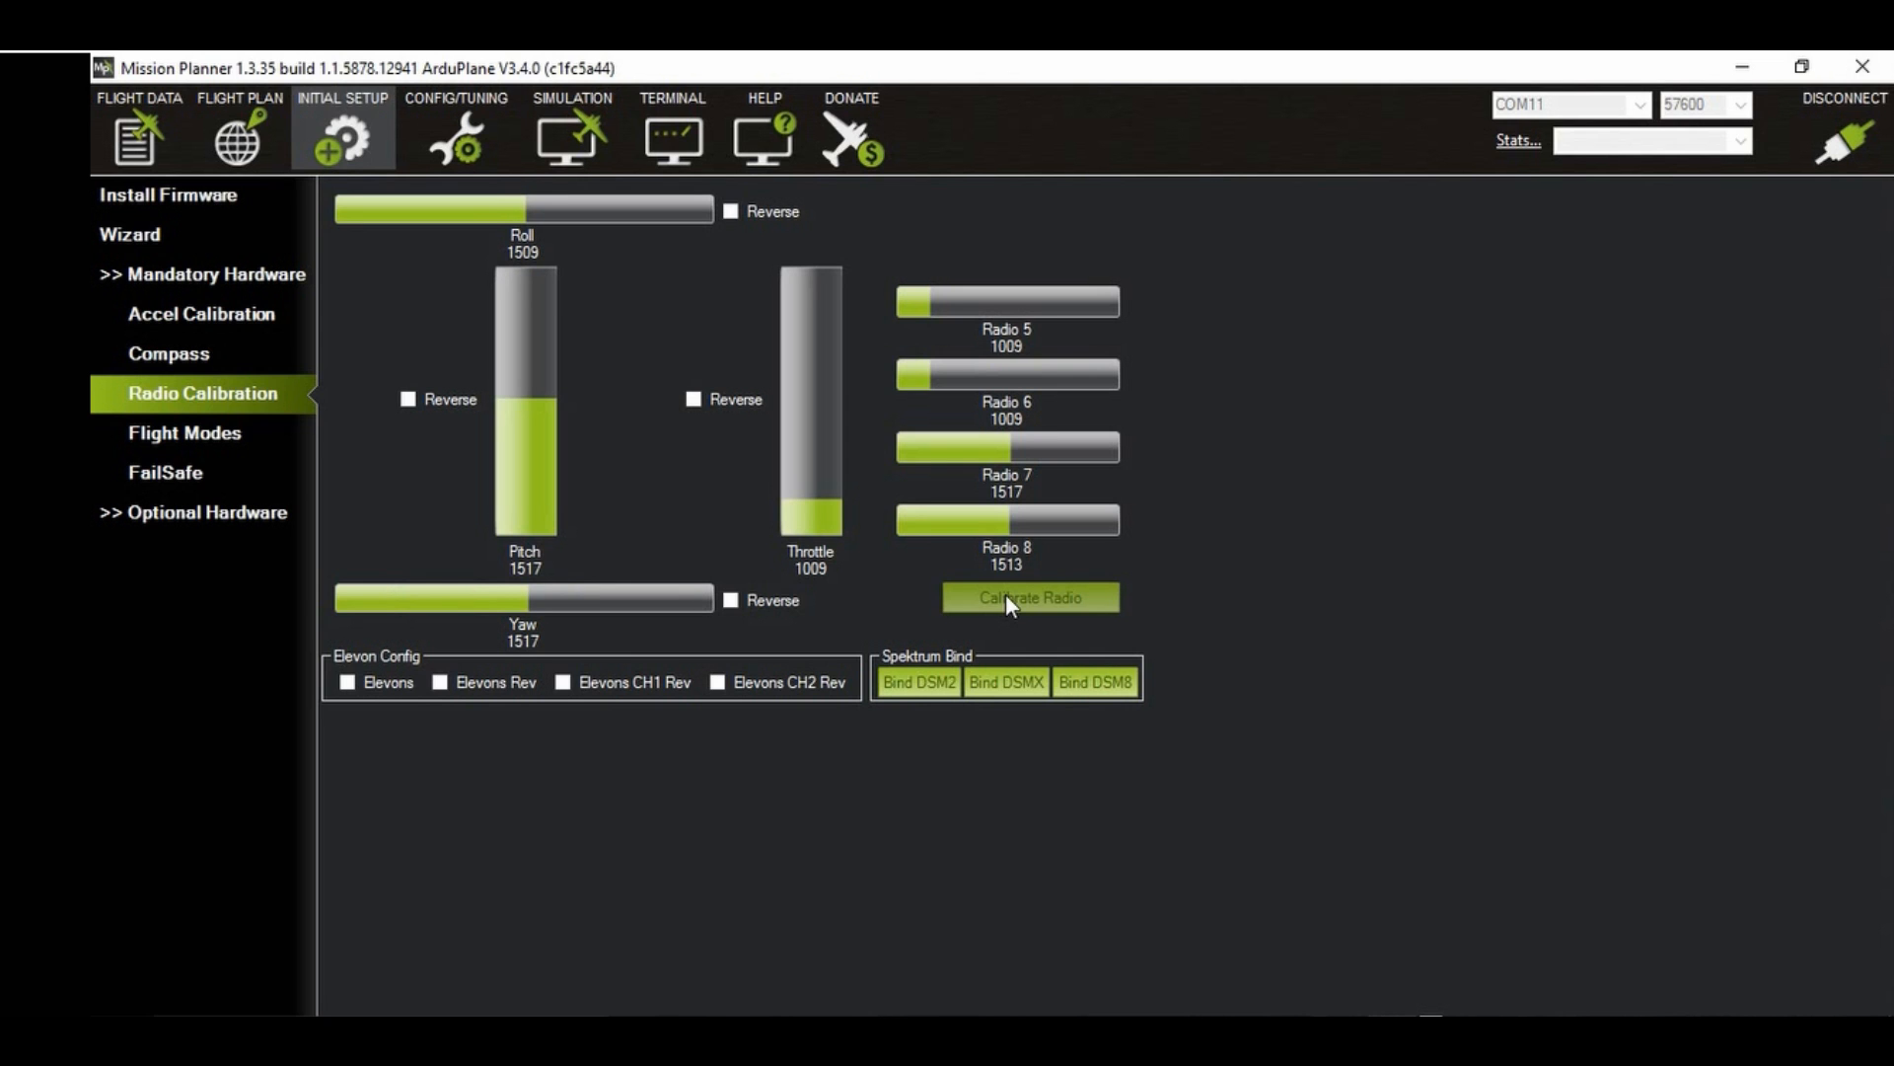
Step: Run the radio calibration, capturing the stick and switch extremes and the centred, throttle-down position, and accept the detected ranges
left_click(1007, 597)
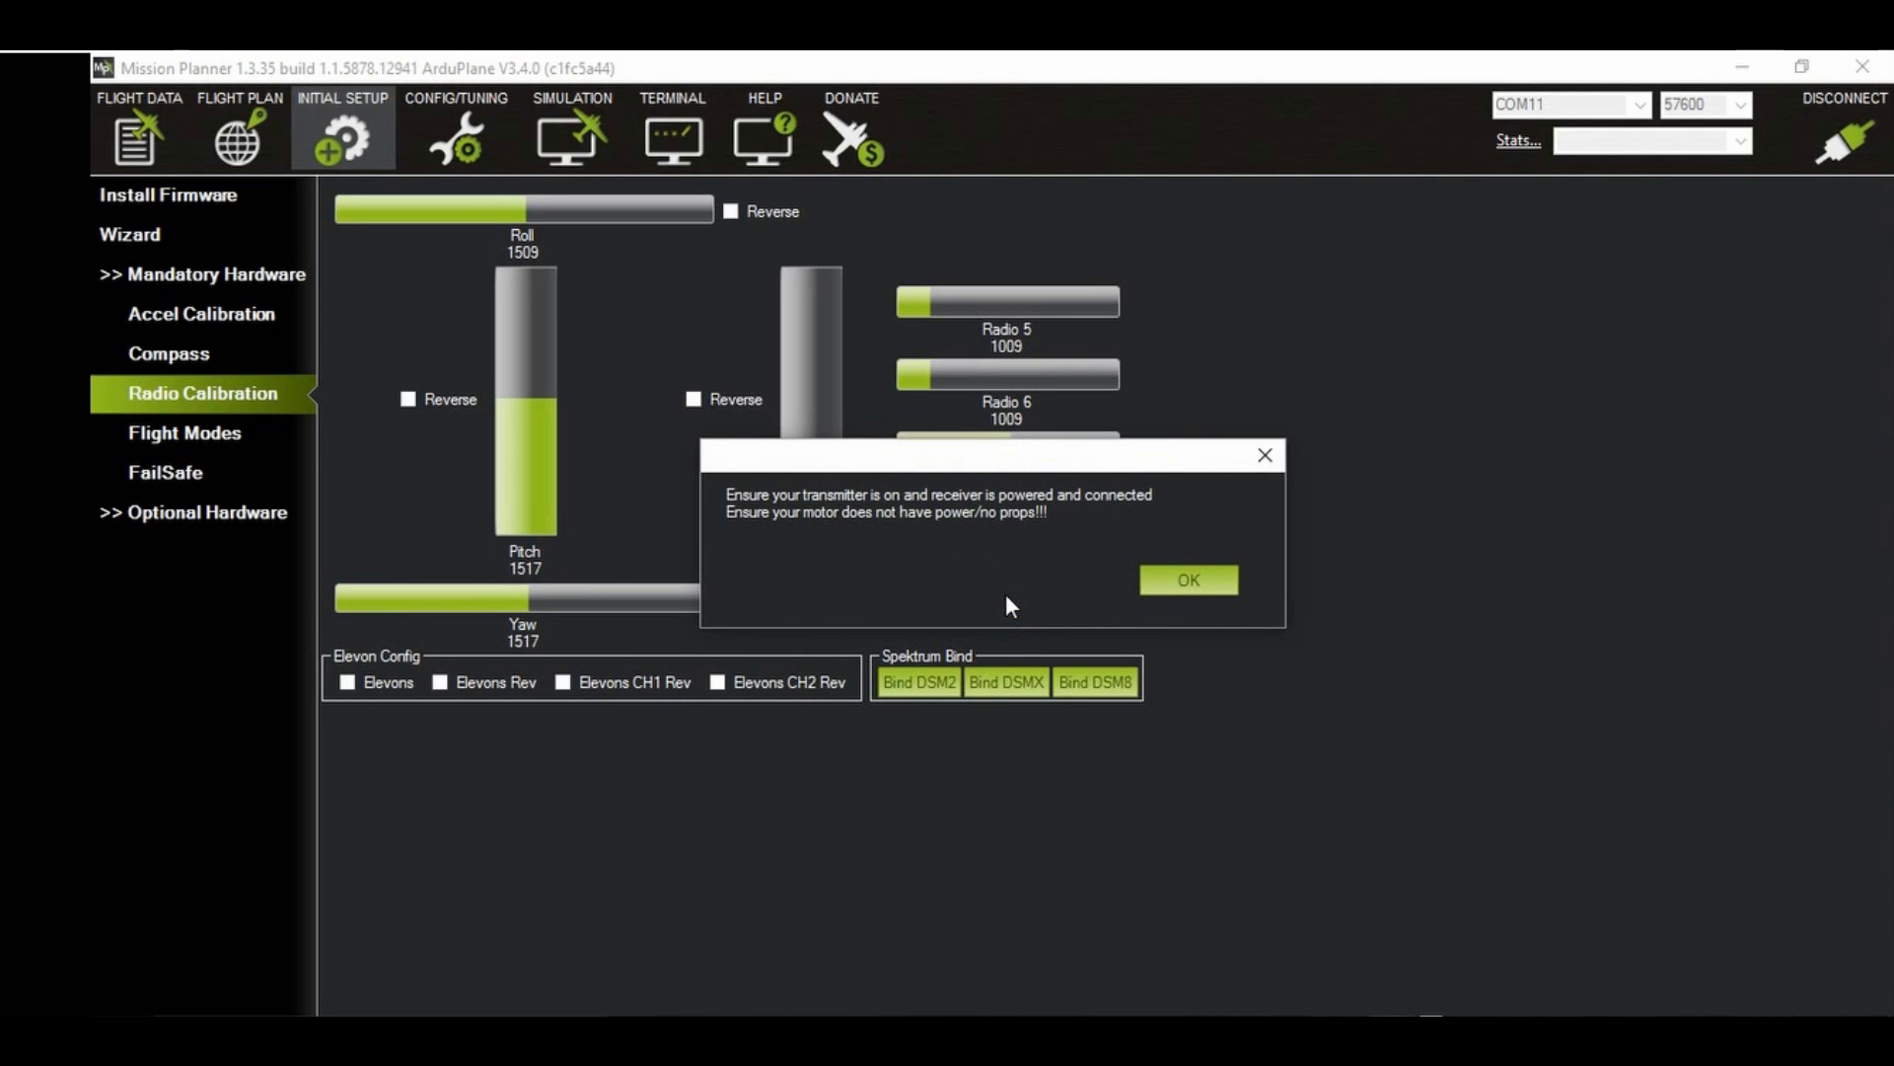
left_click(1193, 577)
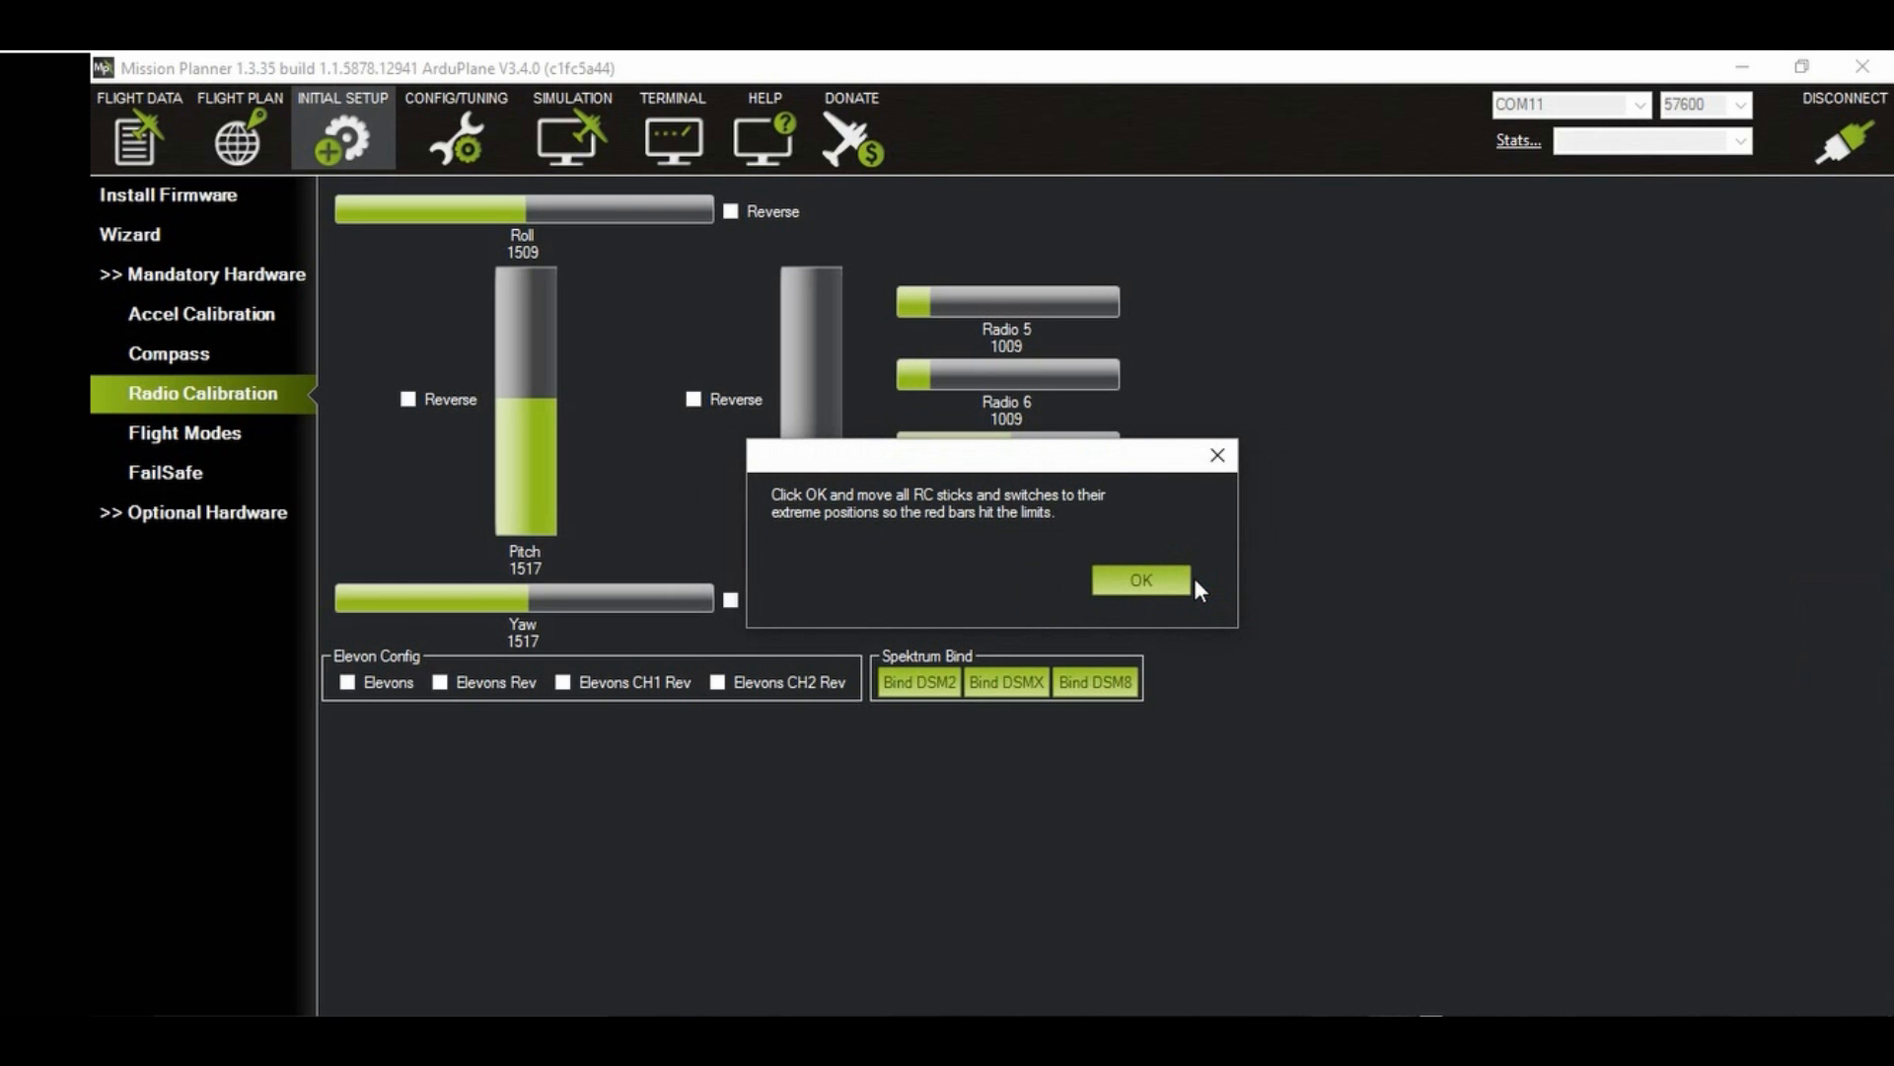
left_click(1141, 583)
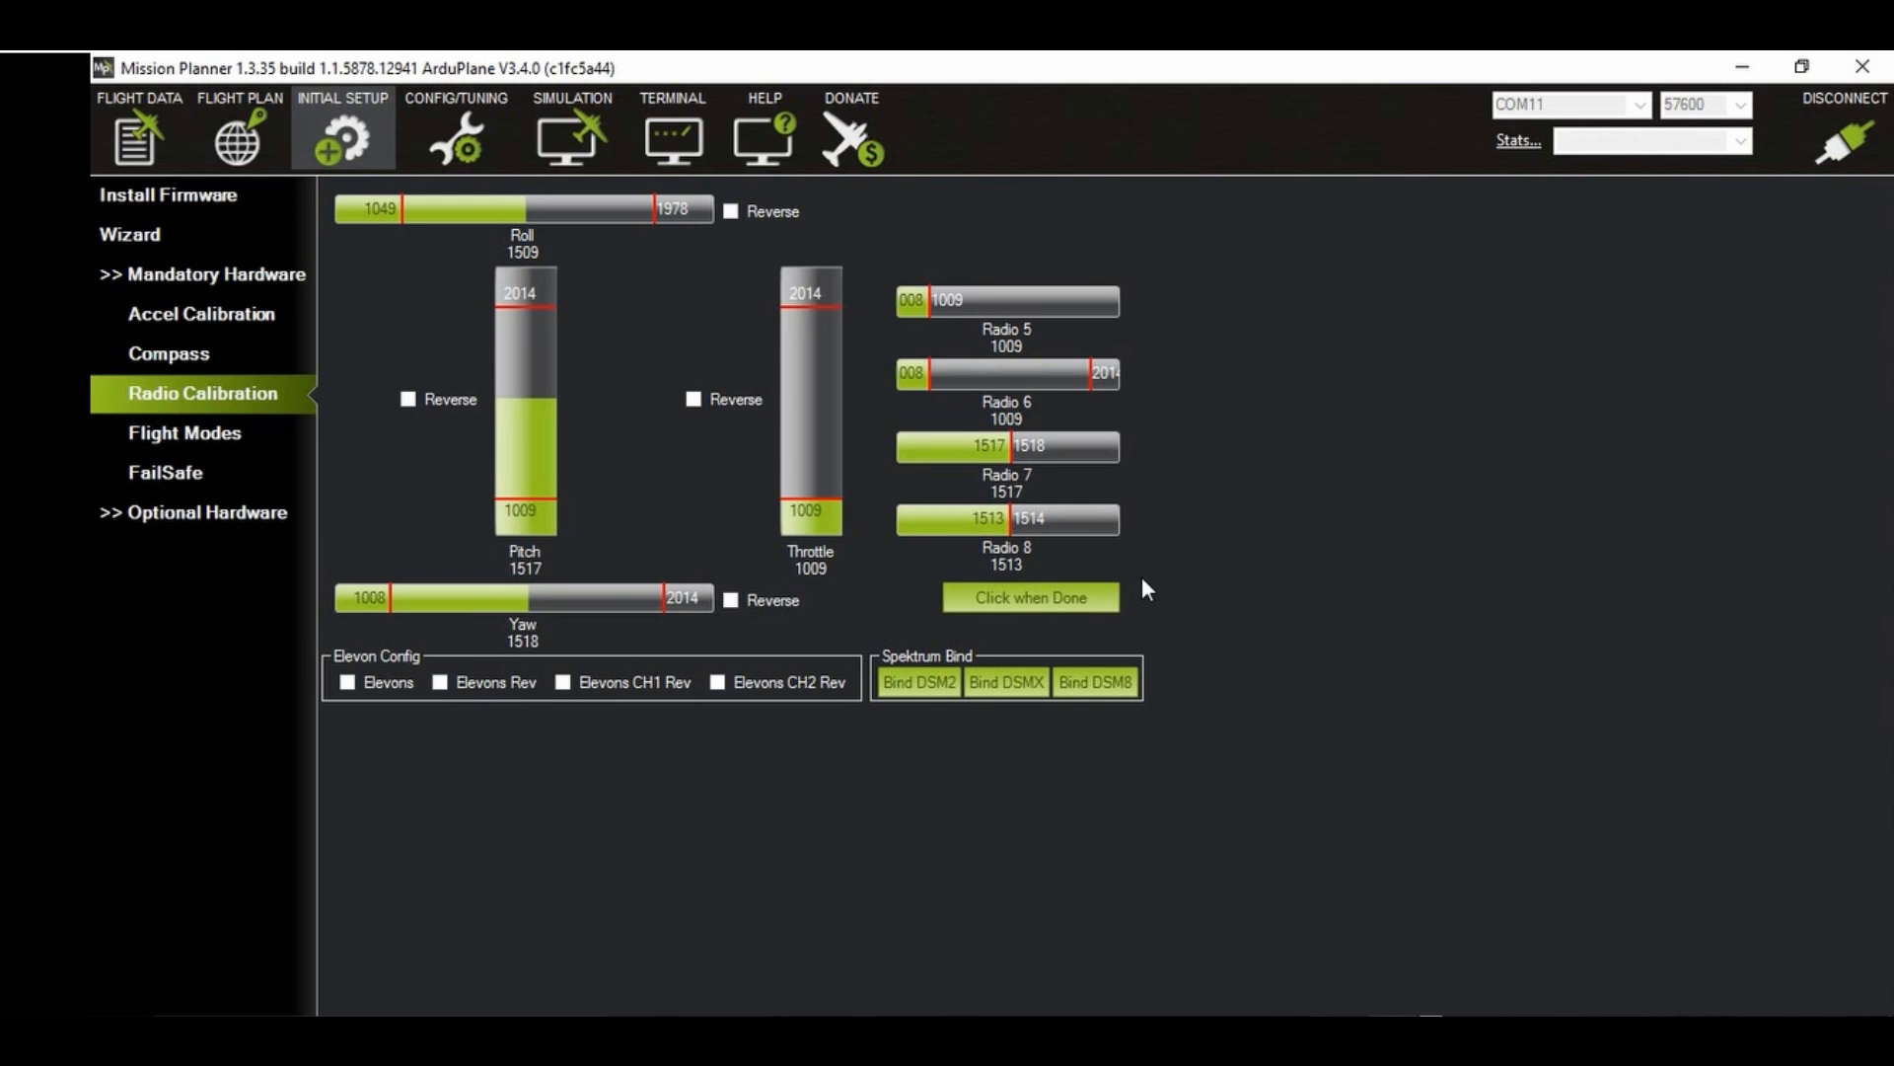
left_click(1086, 596)
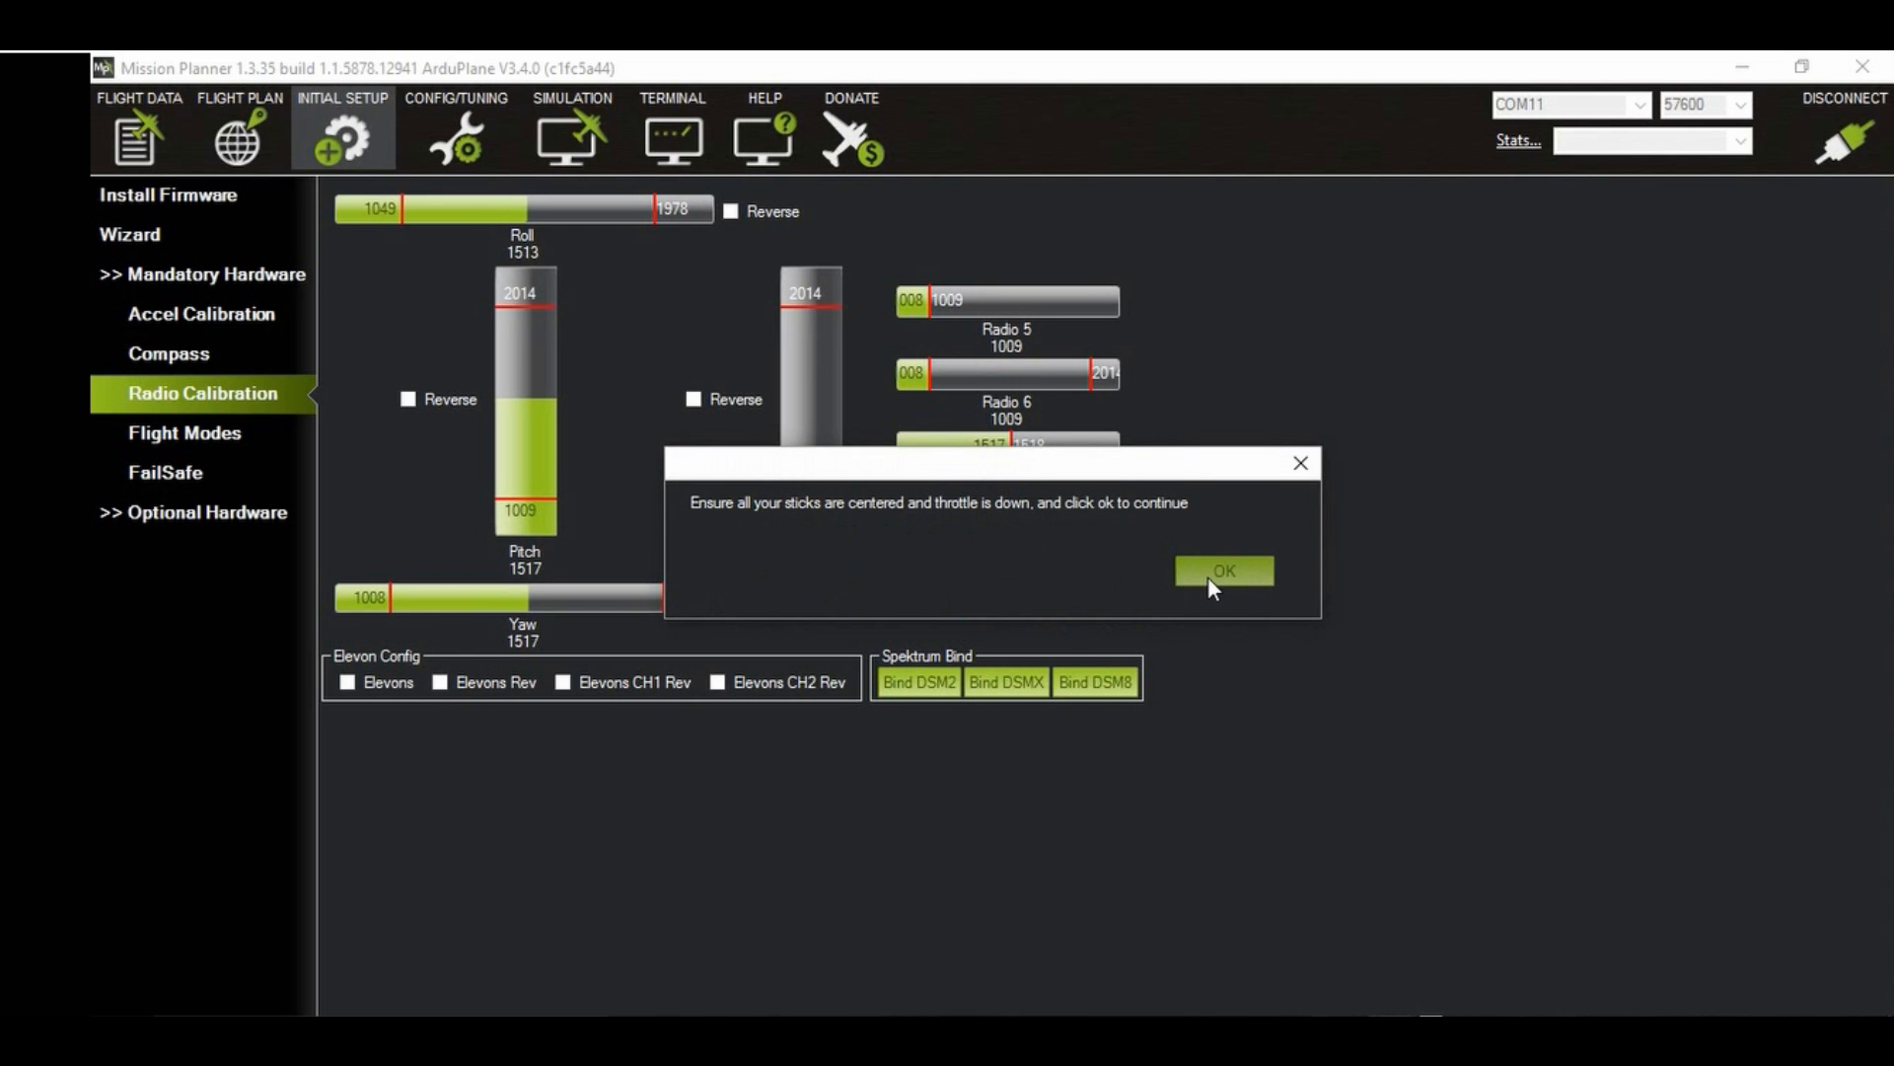
left_click(1211, 583)
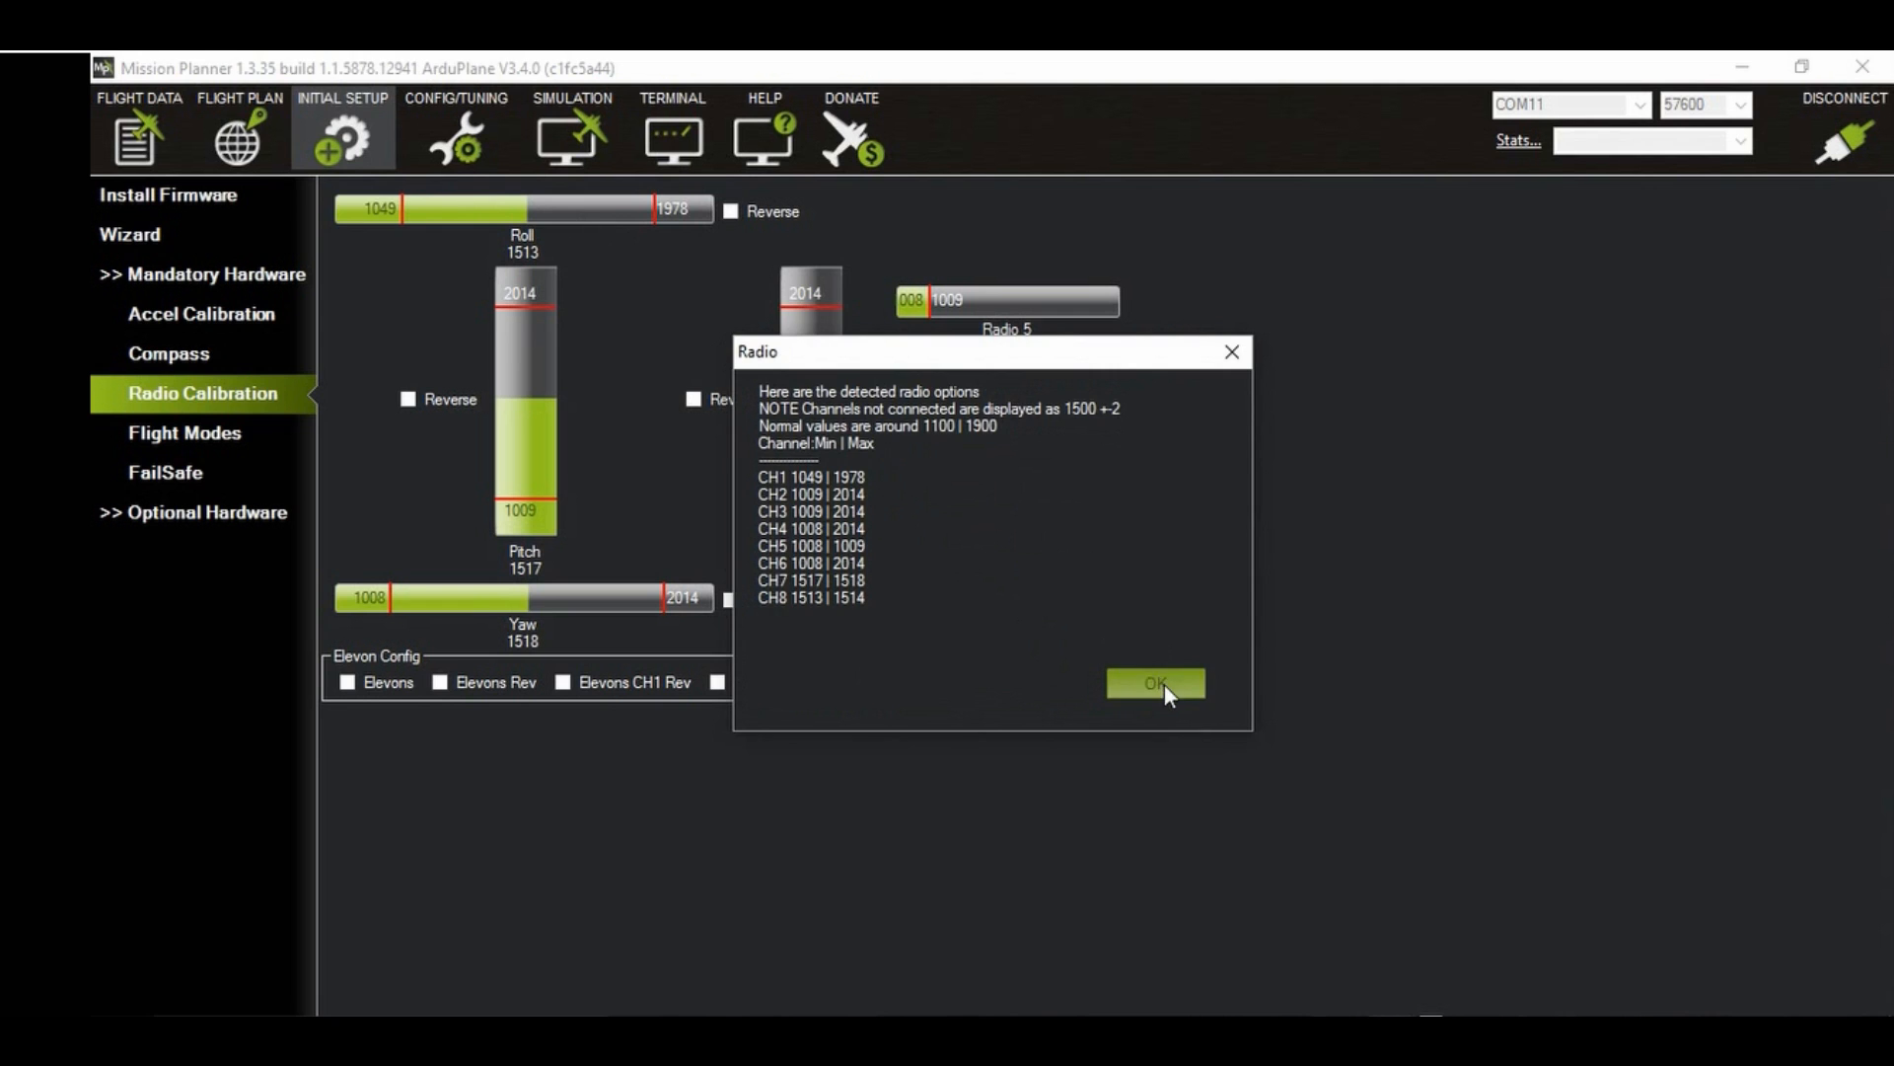
left_click(1161, 682)
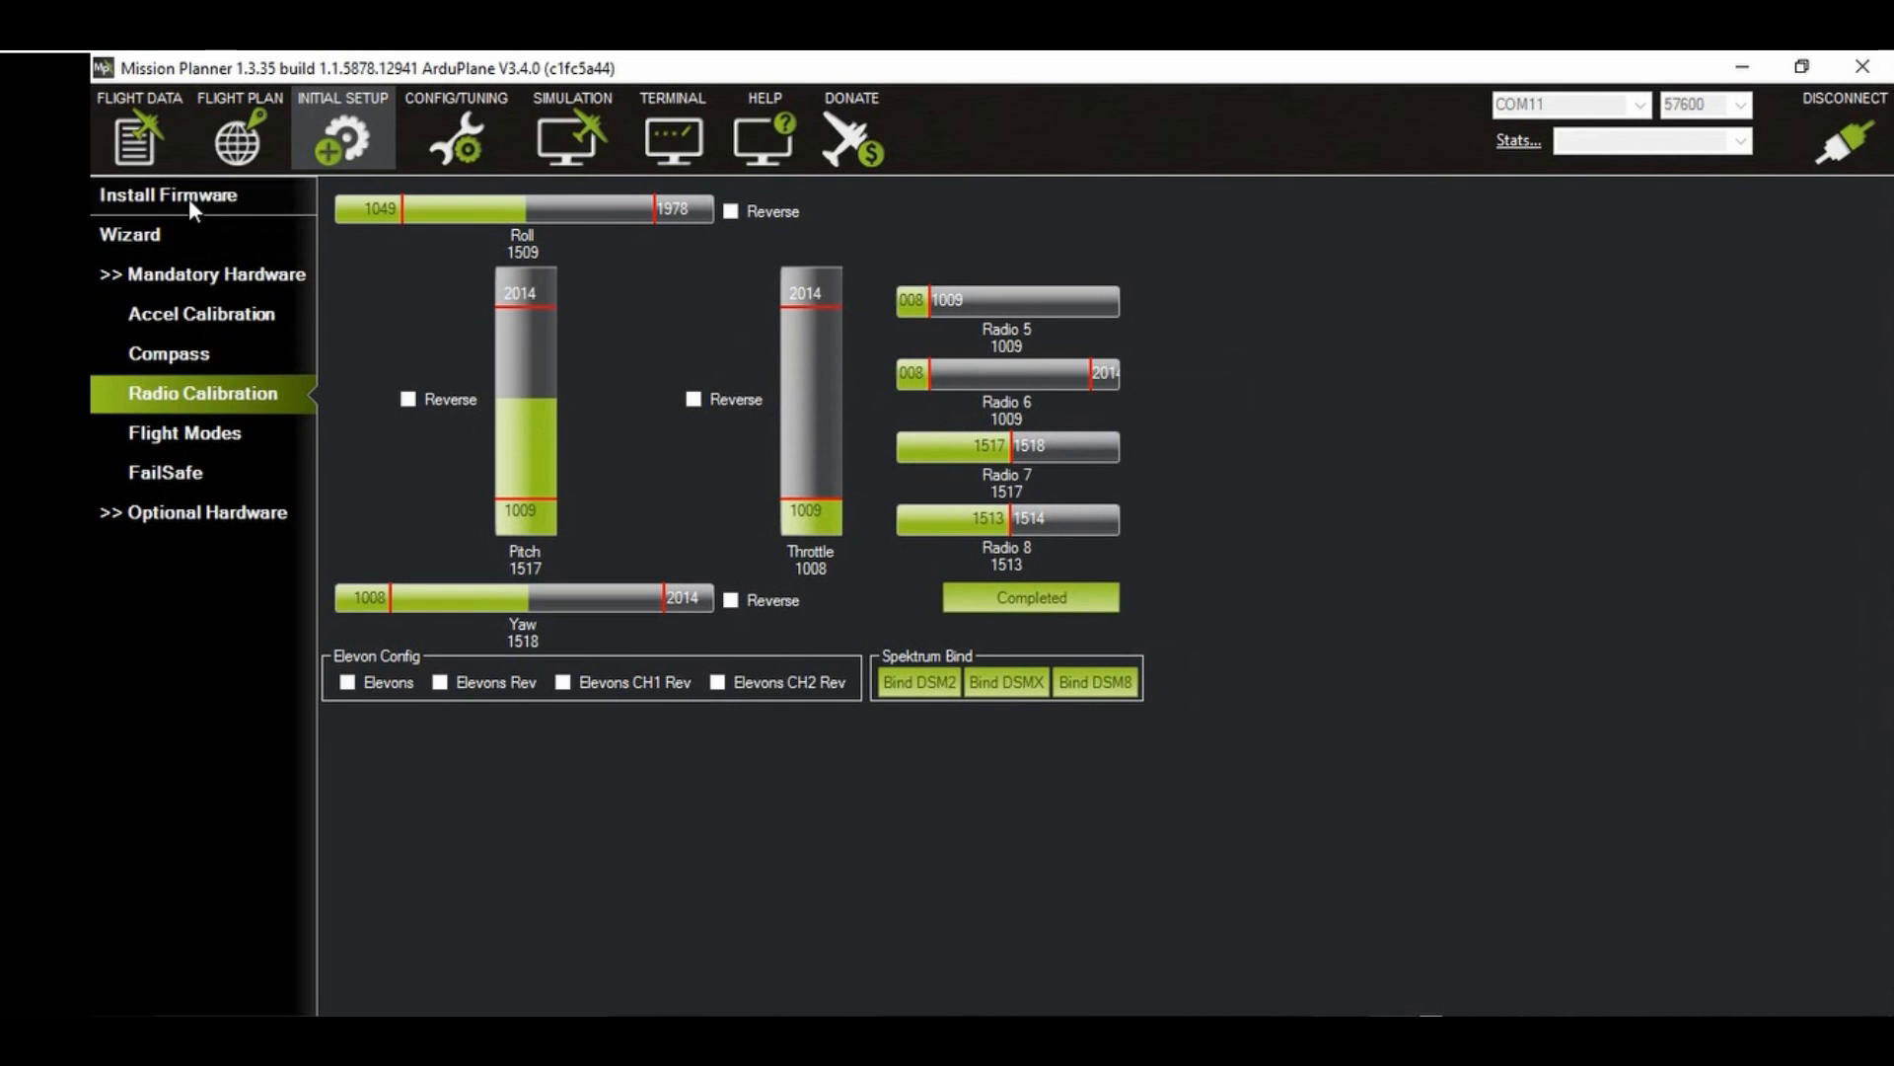
Step: Set the plane's flight mode to STABILIZE from the flight data actions
left_click(158, 141)
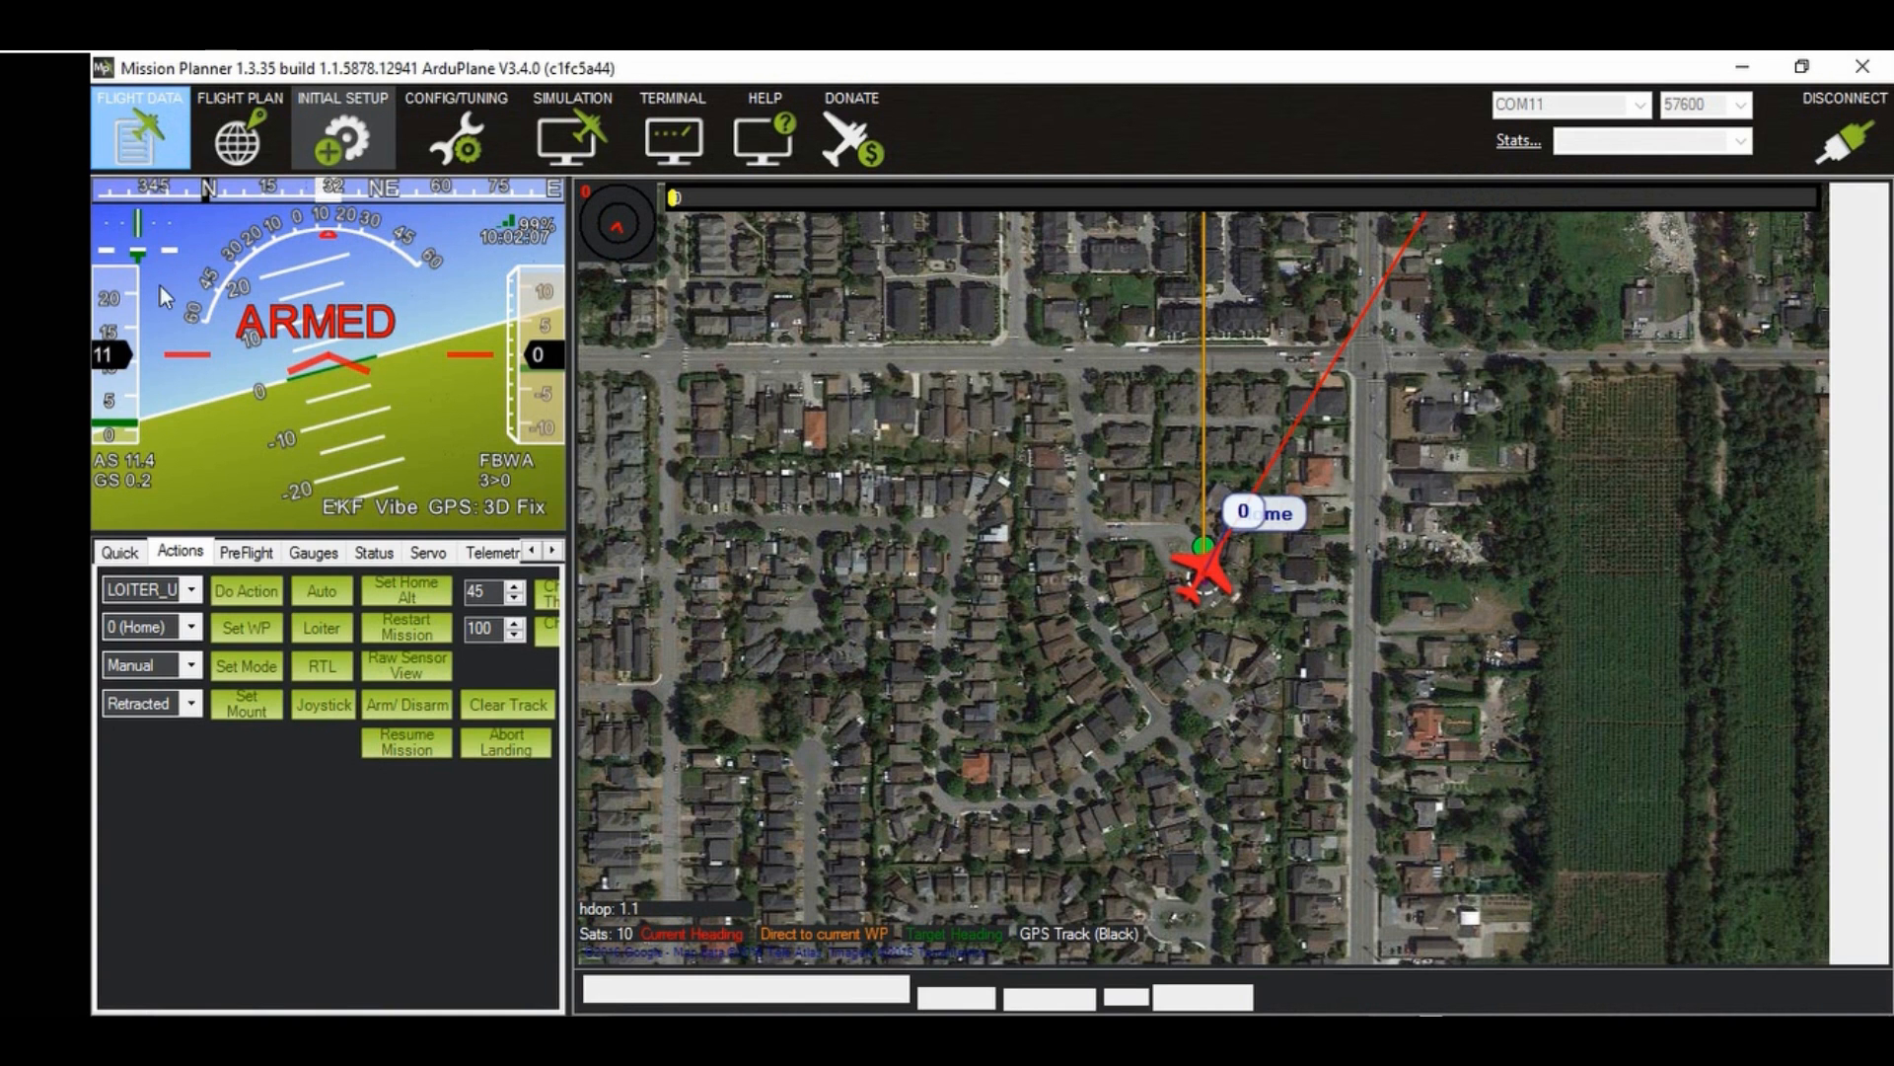
left_click(192, 667)
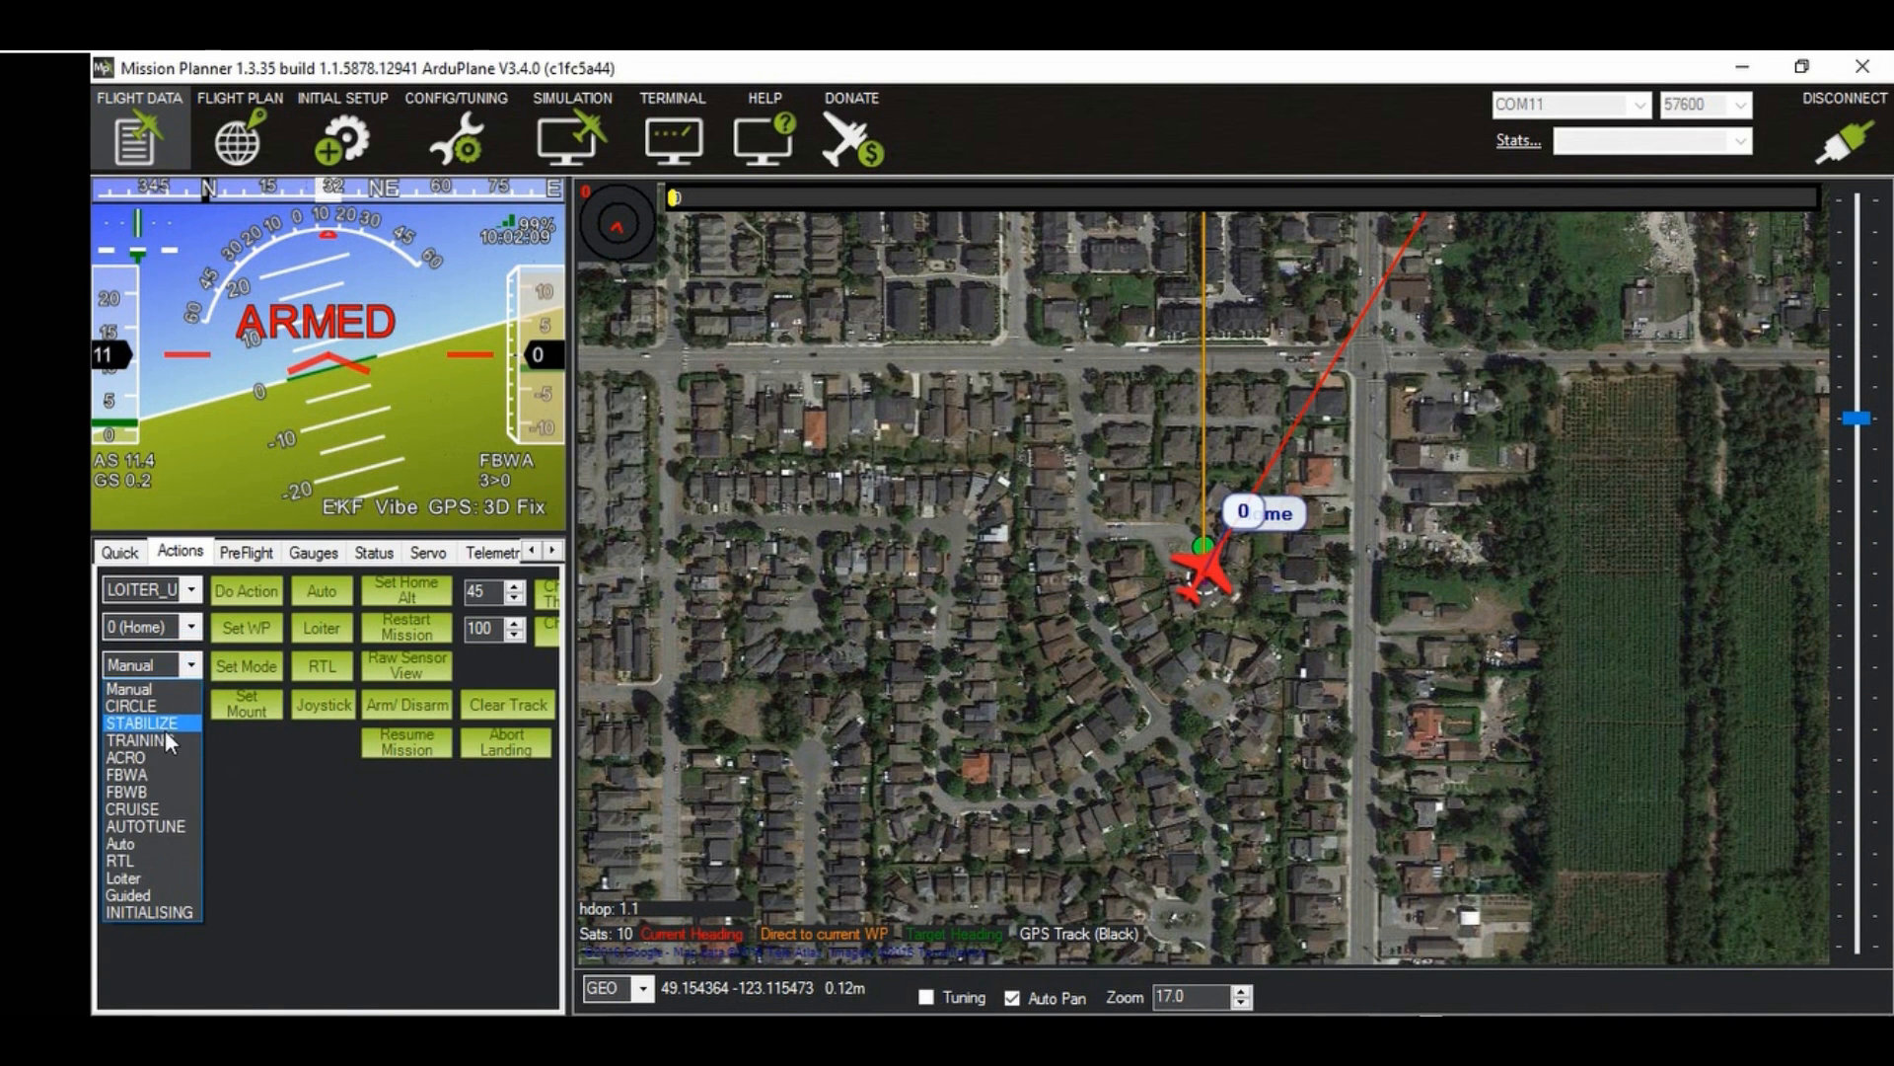
left_click(164, 720)
left_click(237, 667)
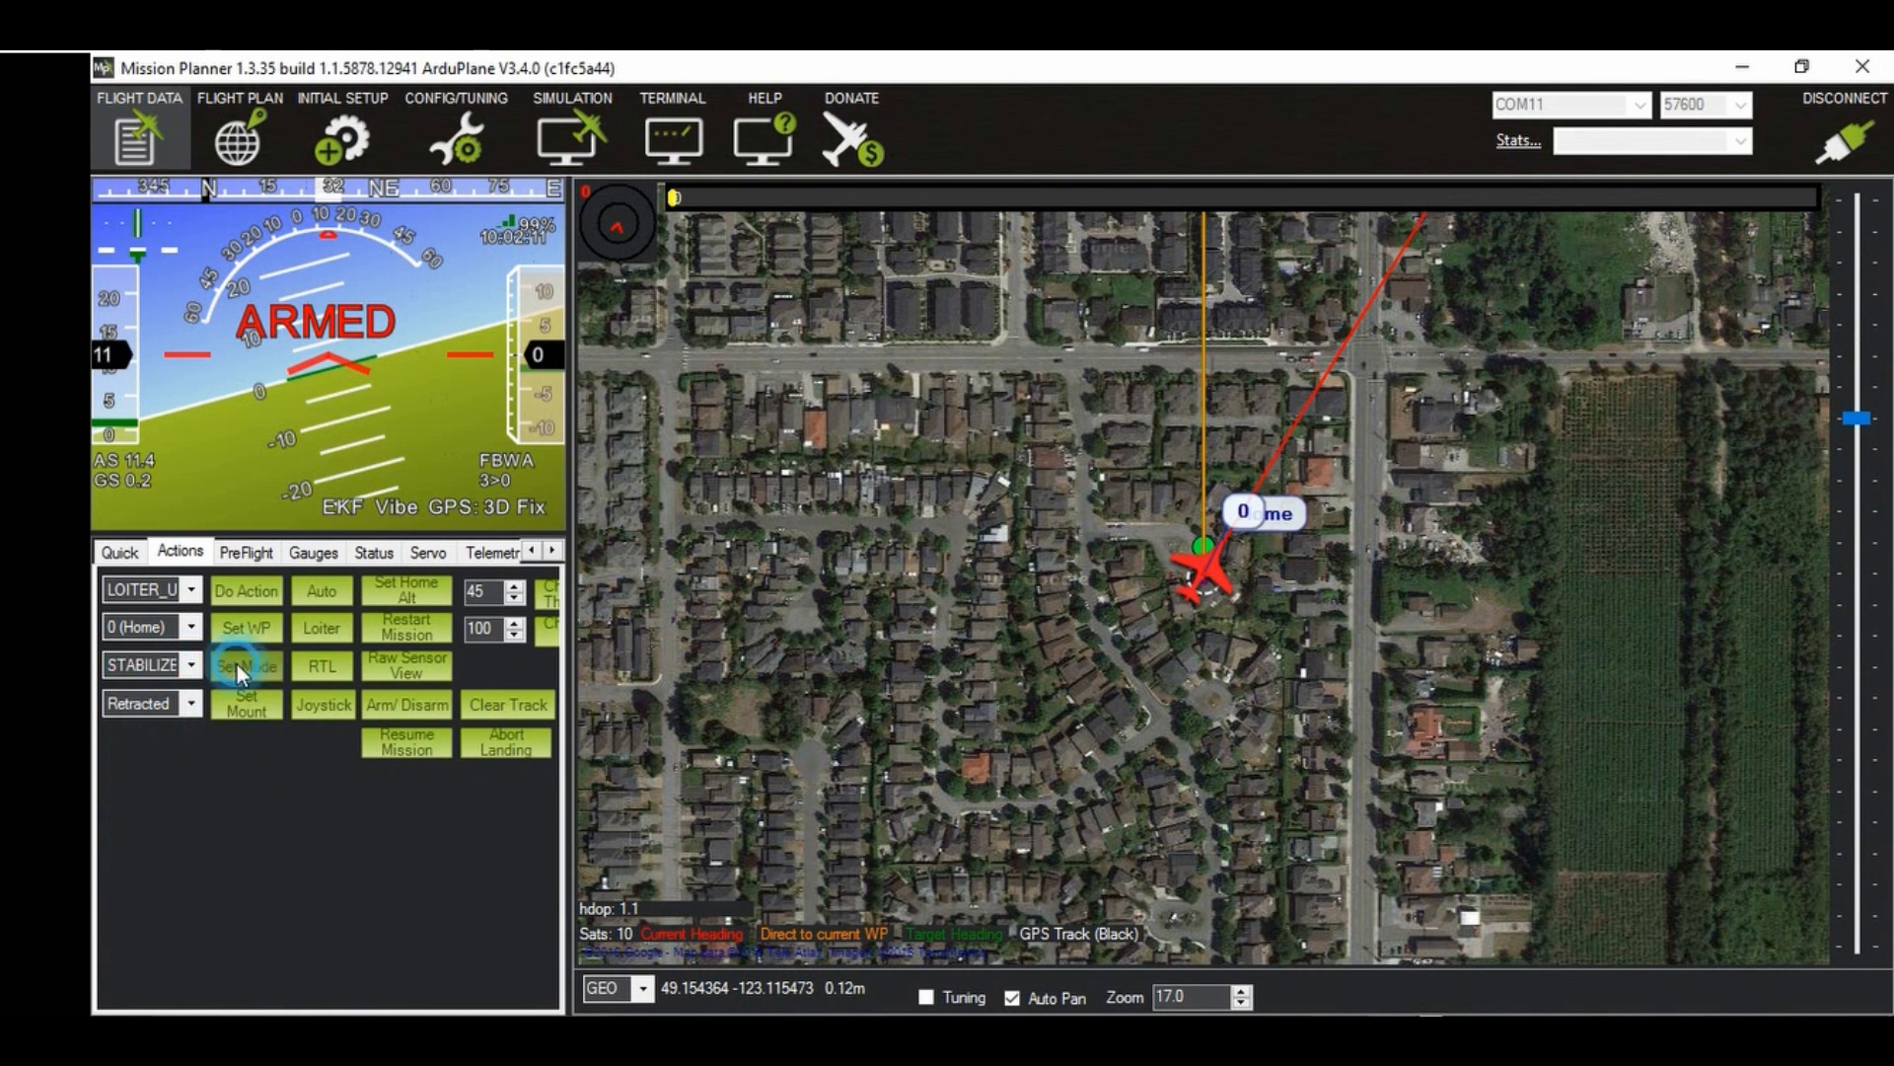
Step: Return to the radio calibration page and reverse the Roll channel
left_click(257, 136)
left_click(342, 137)
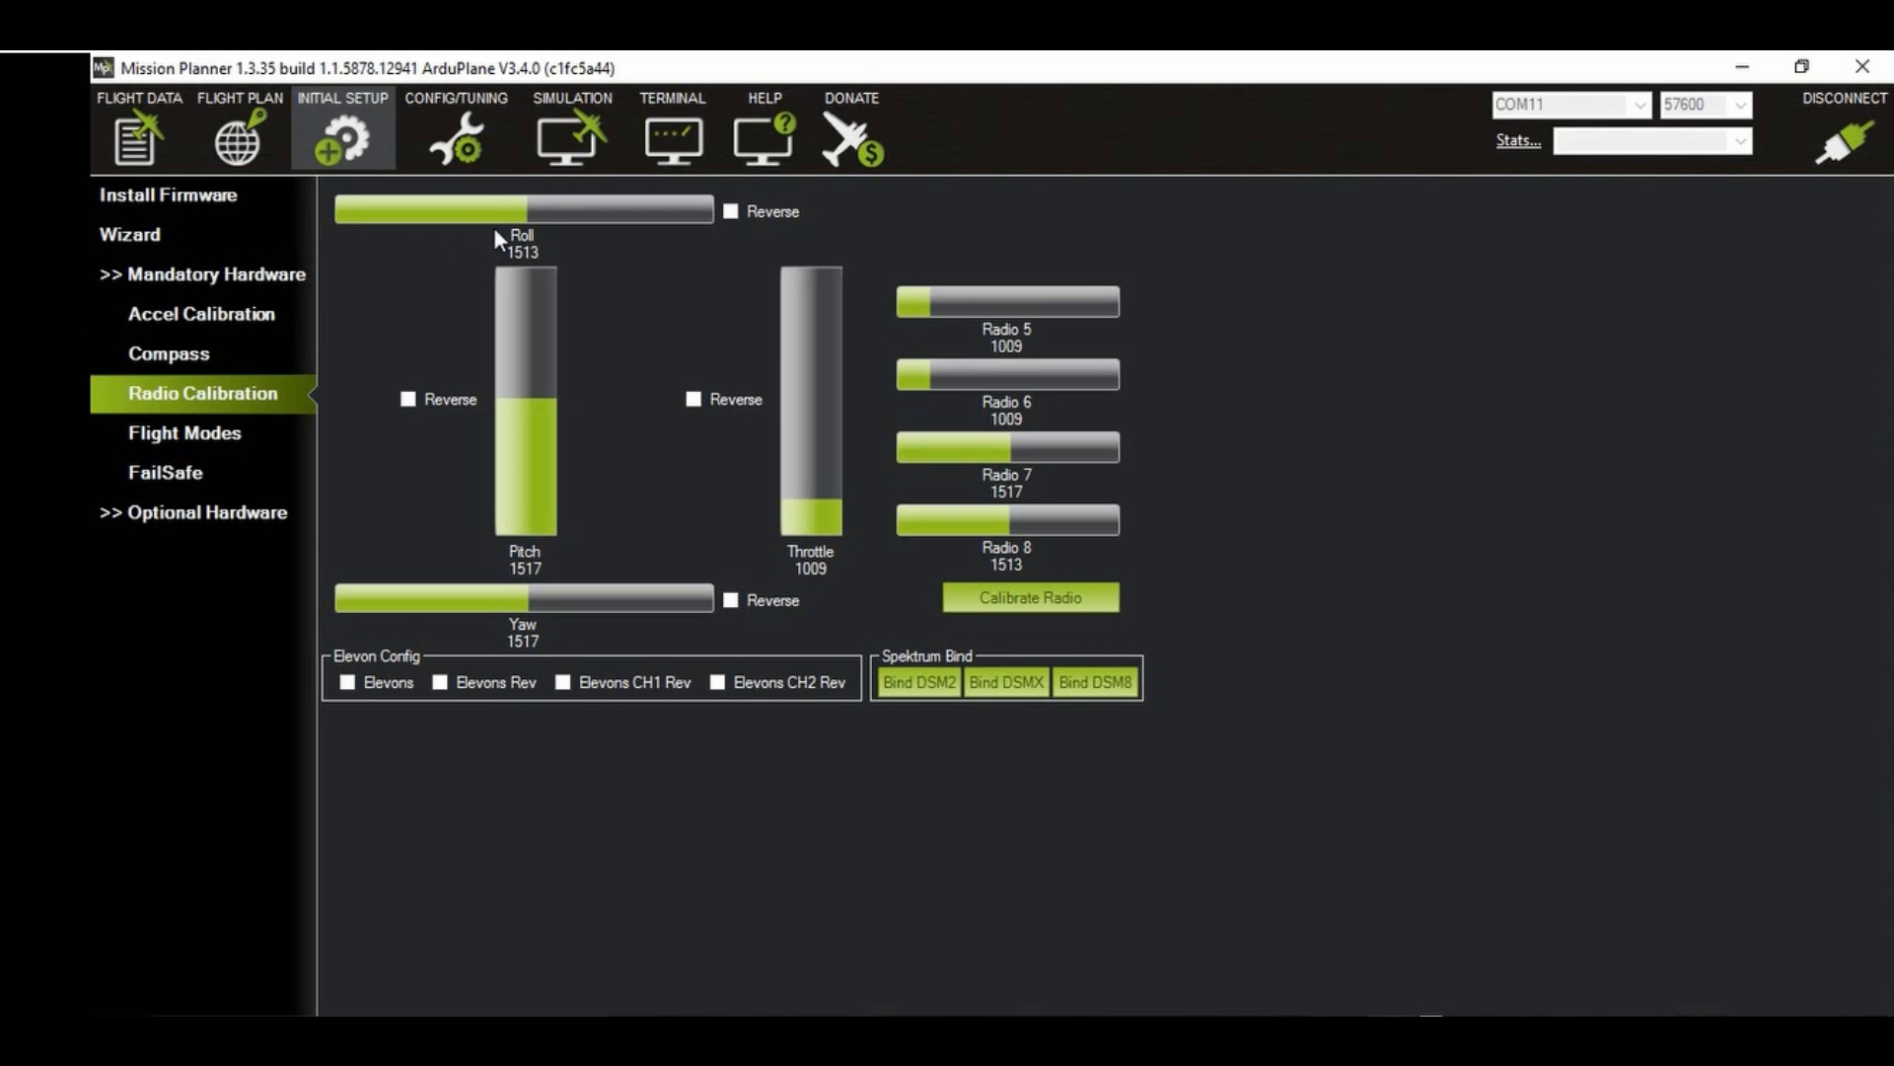
left_click(732, 211)
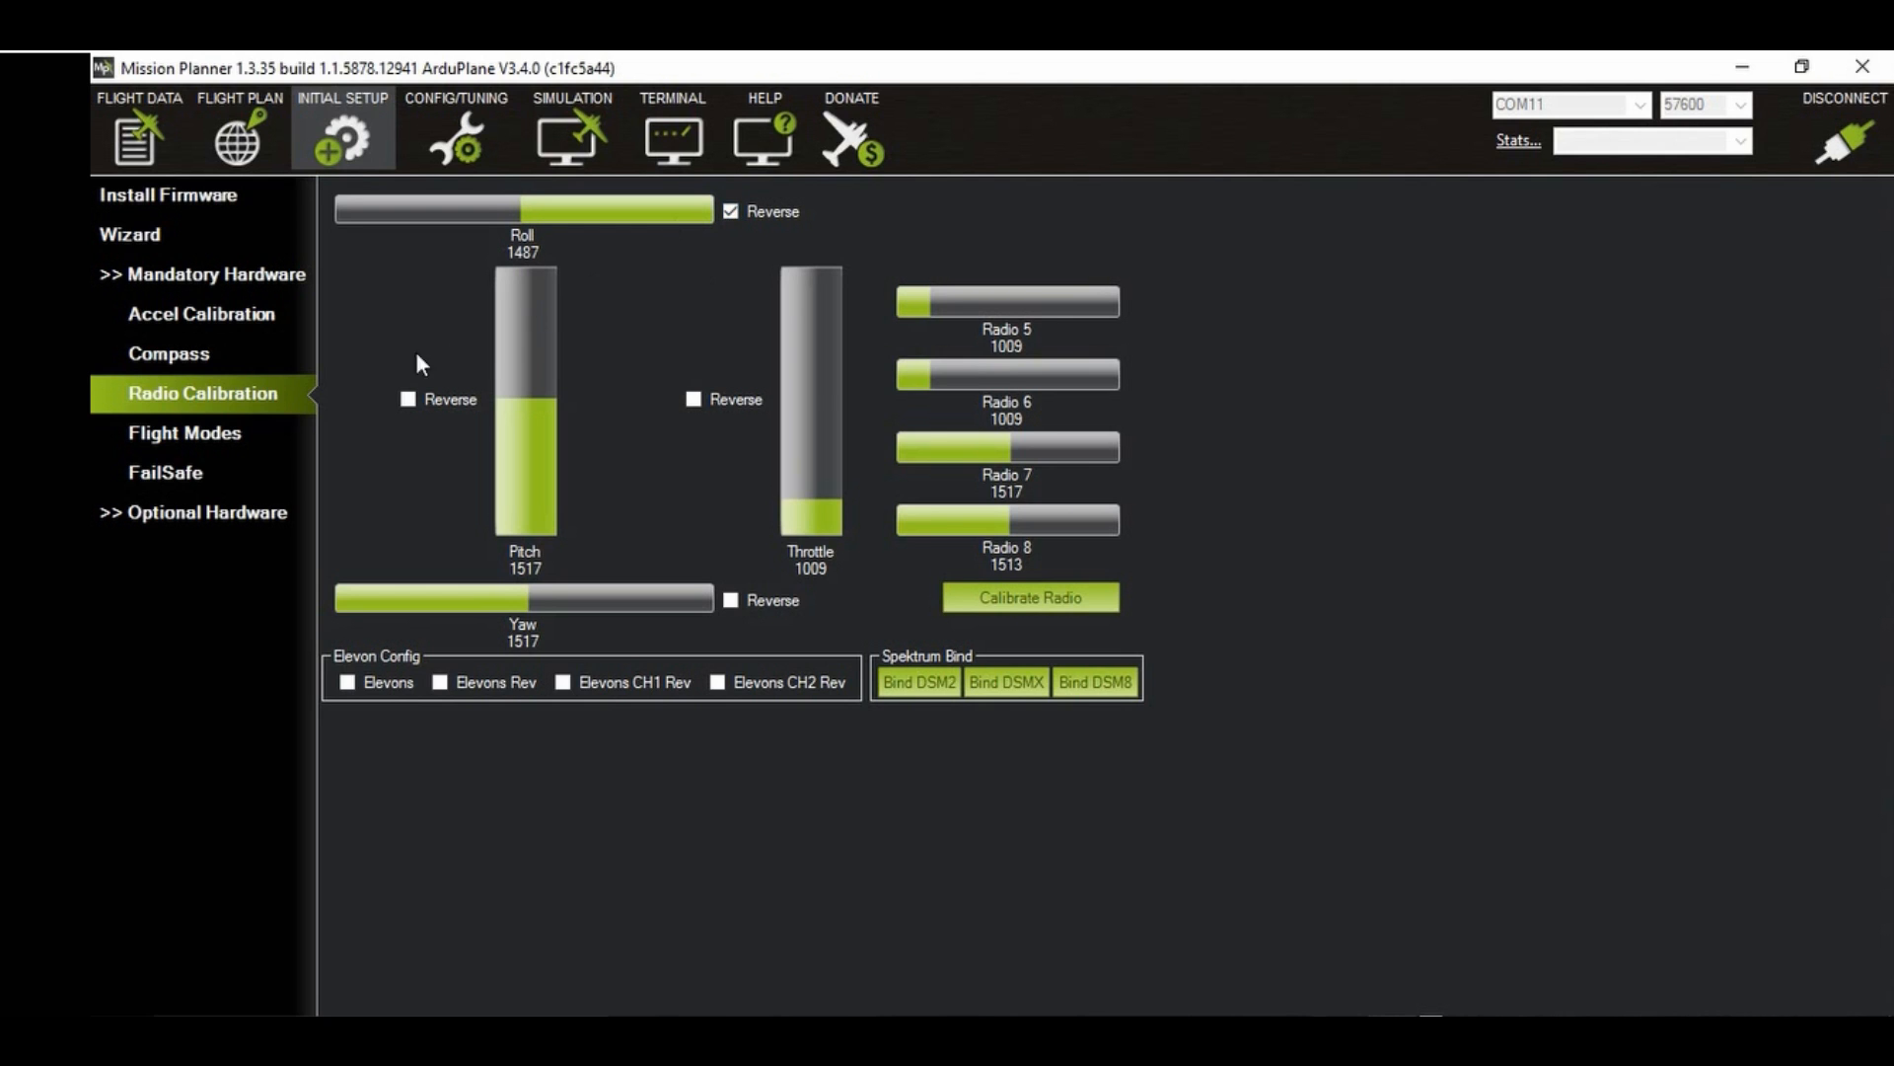
Step: Check the flight modes page, and filter the full parameter list with the search term "flt"
left_click(150, 446)
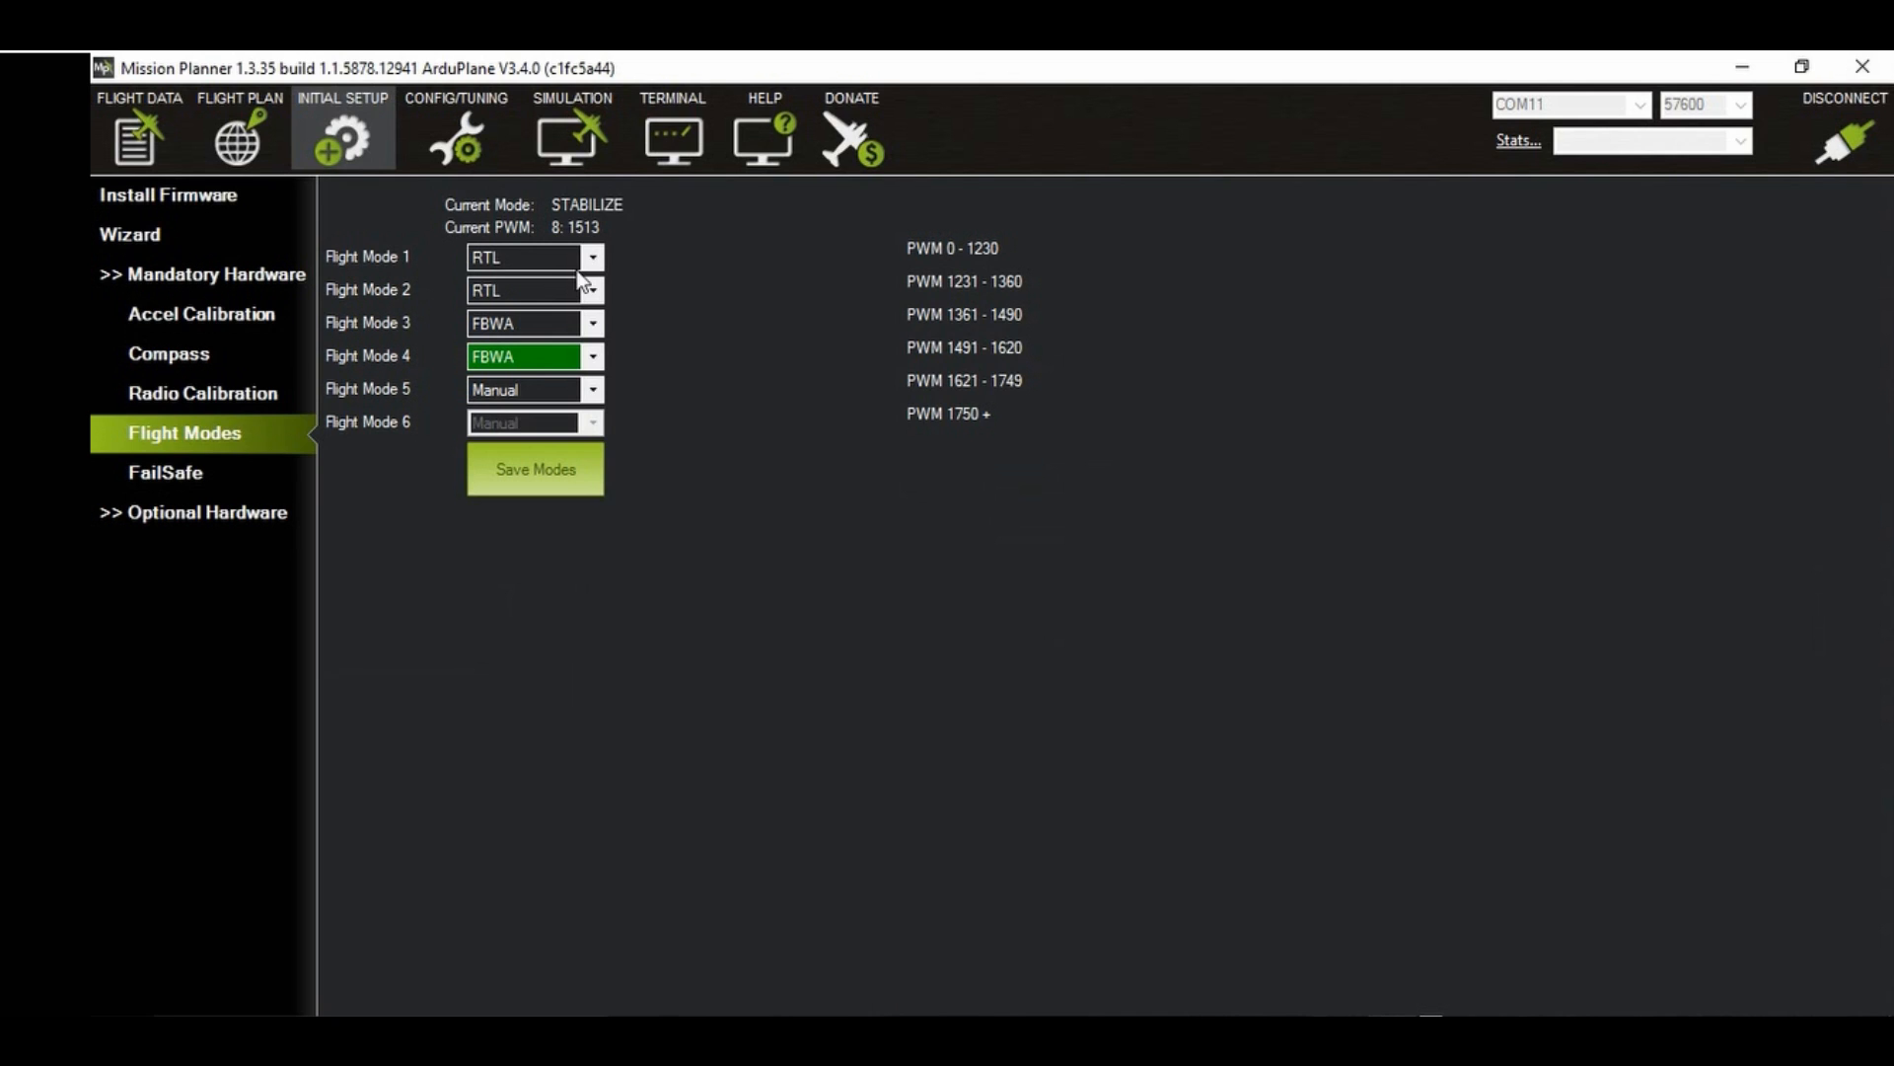
left_click(482, 150)
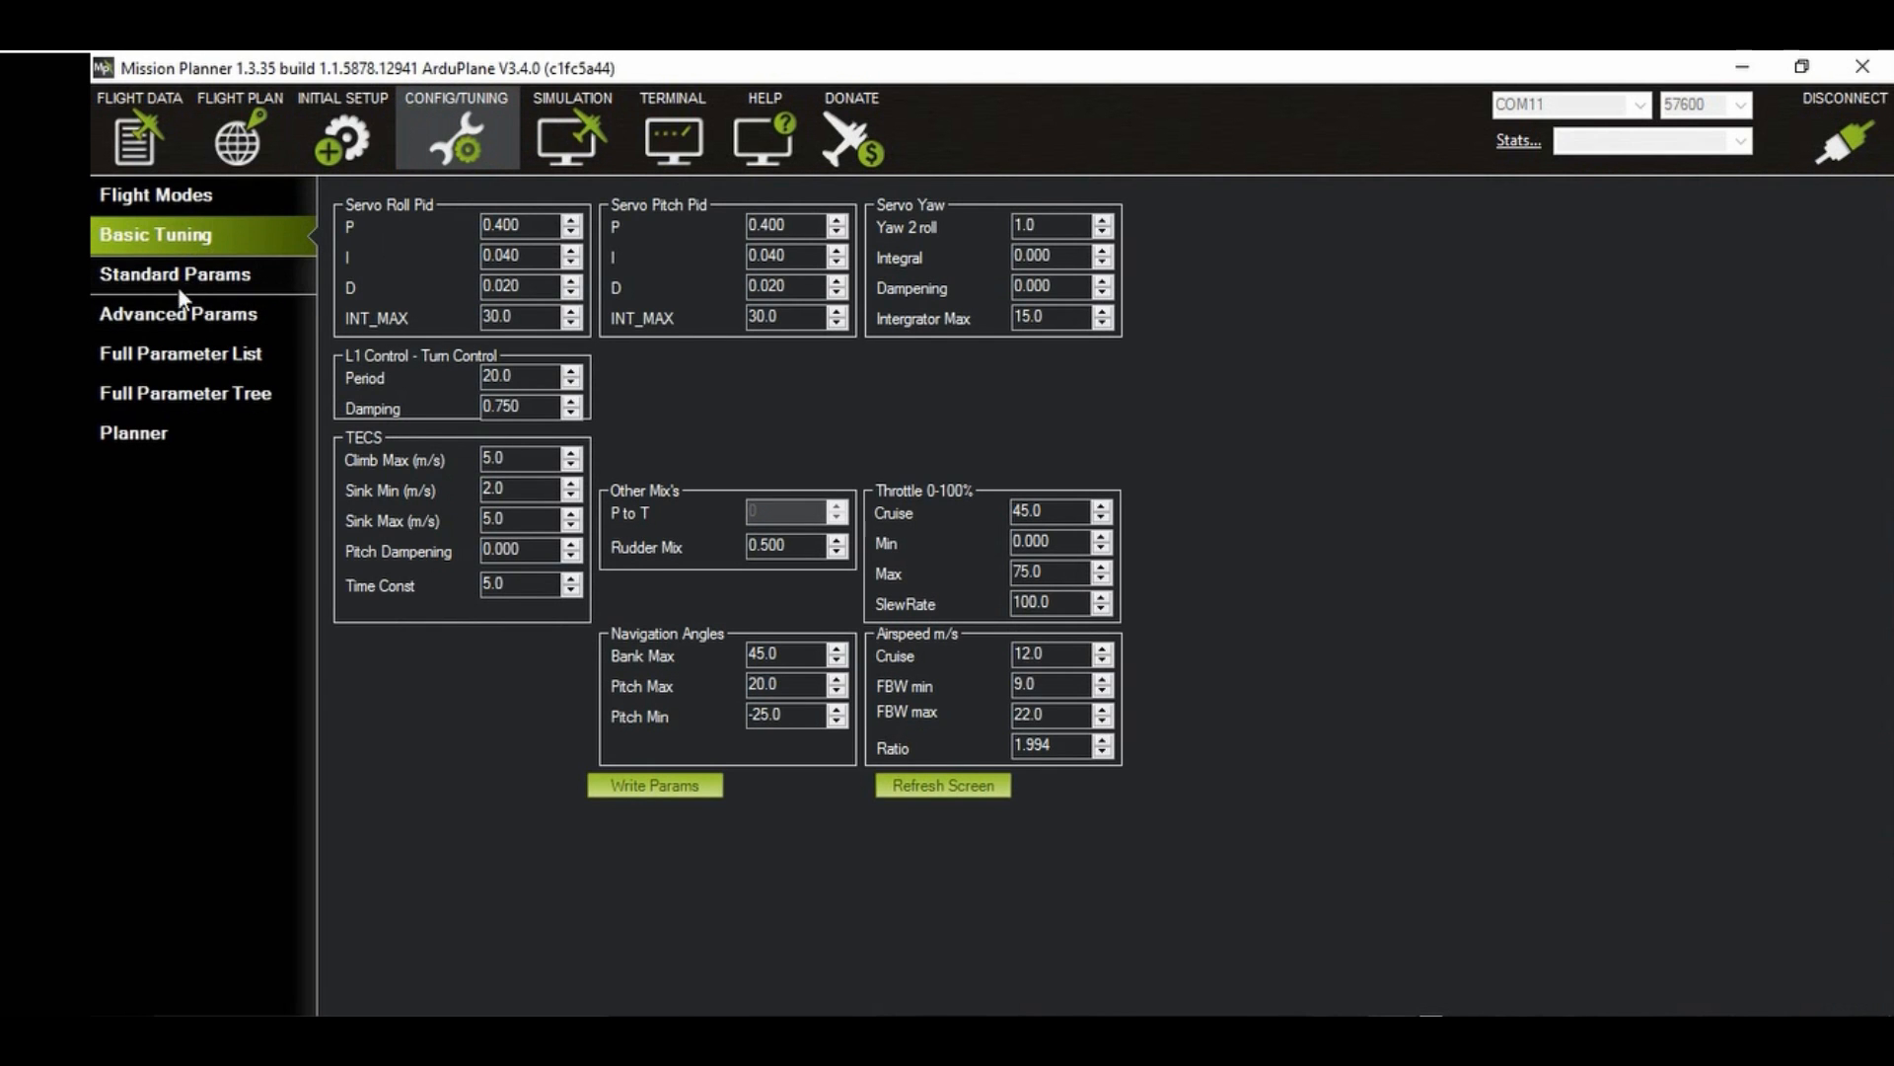
left_click(175, 310)
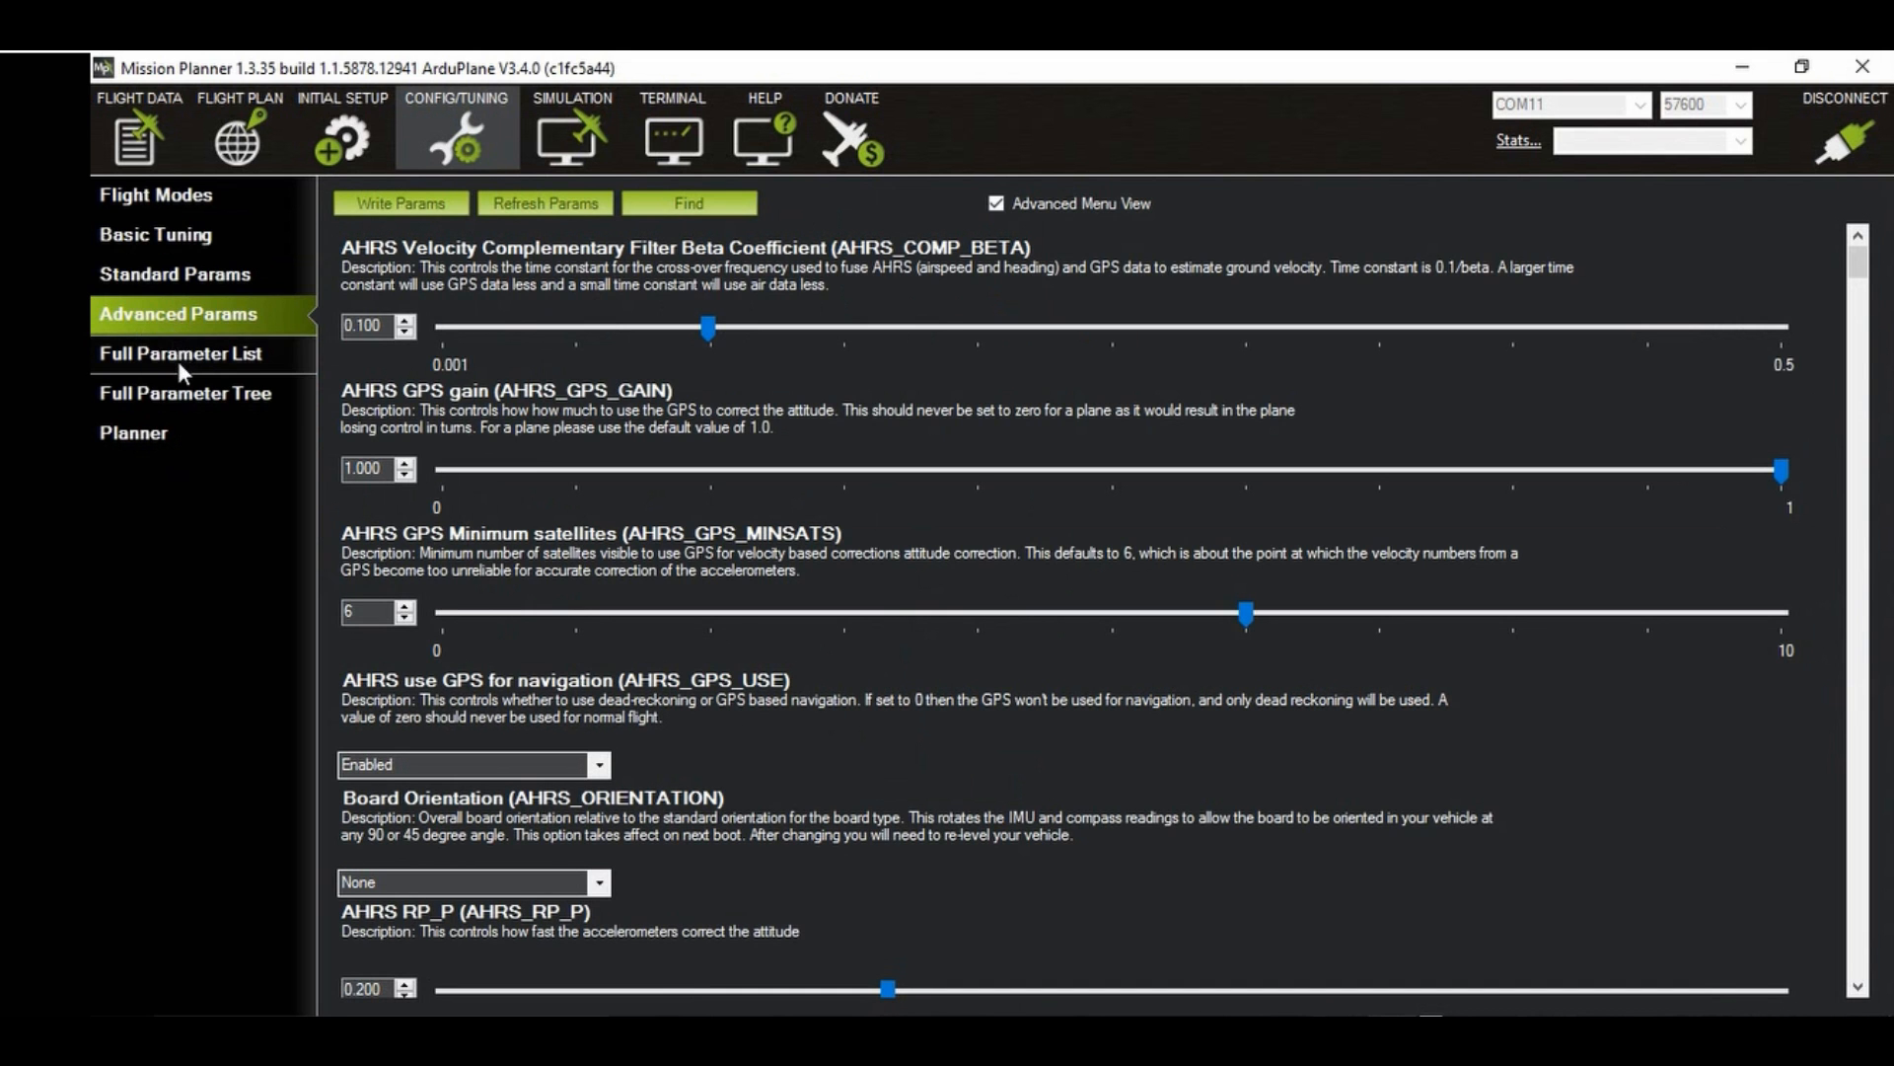
left_click(178, 355)
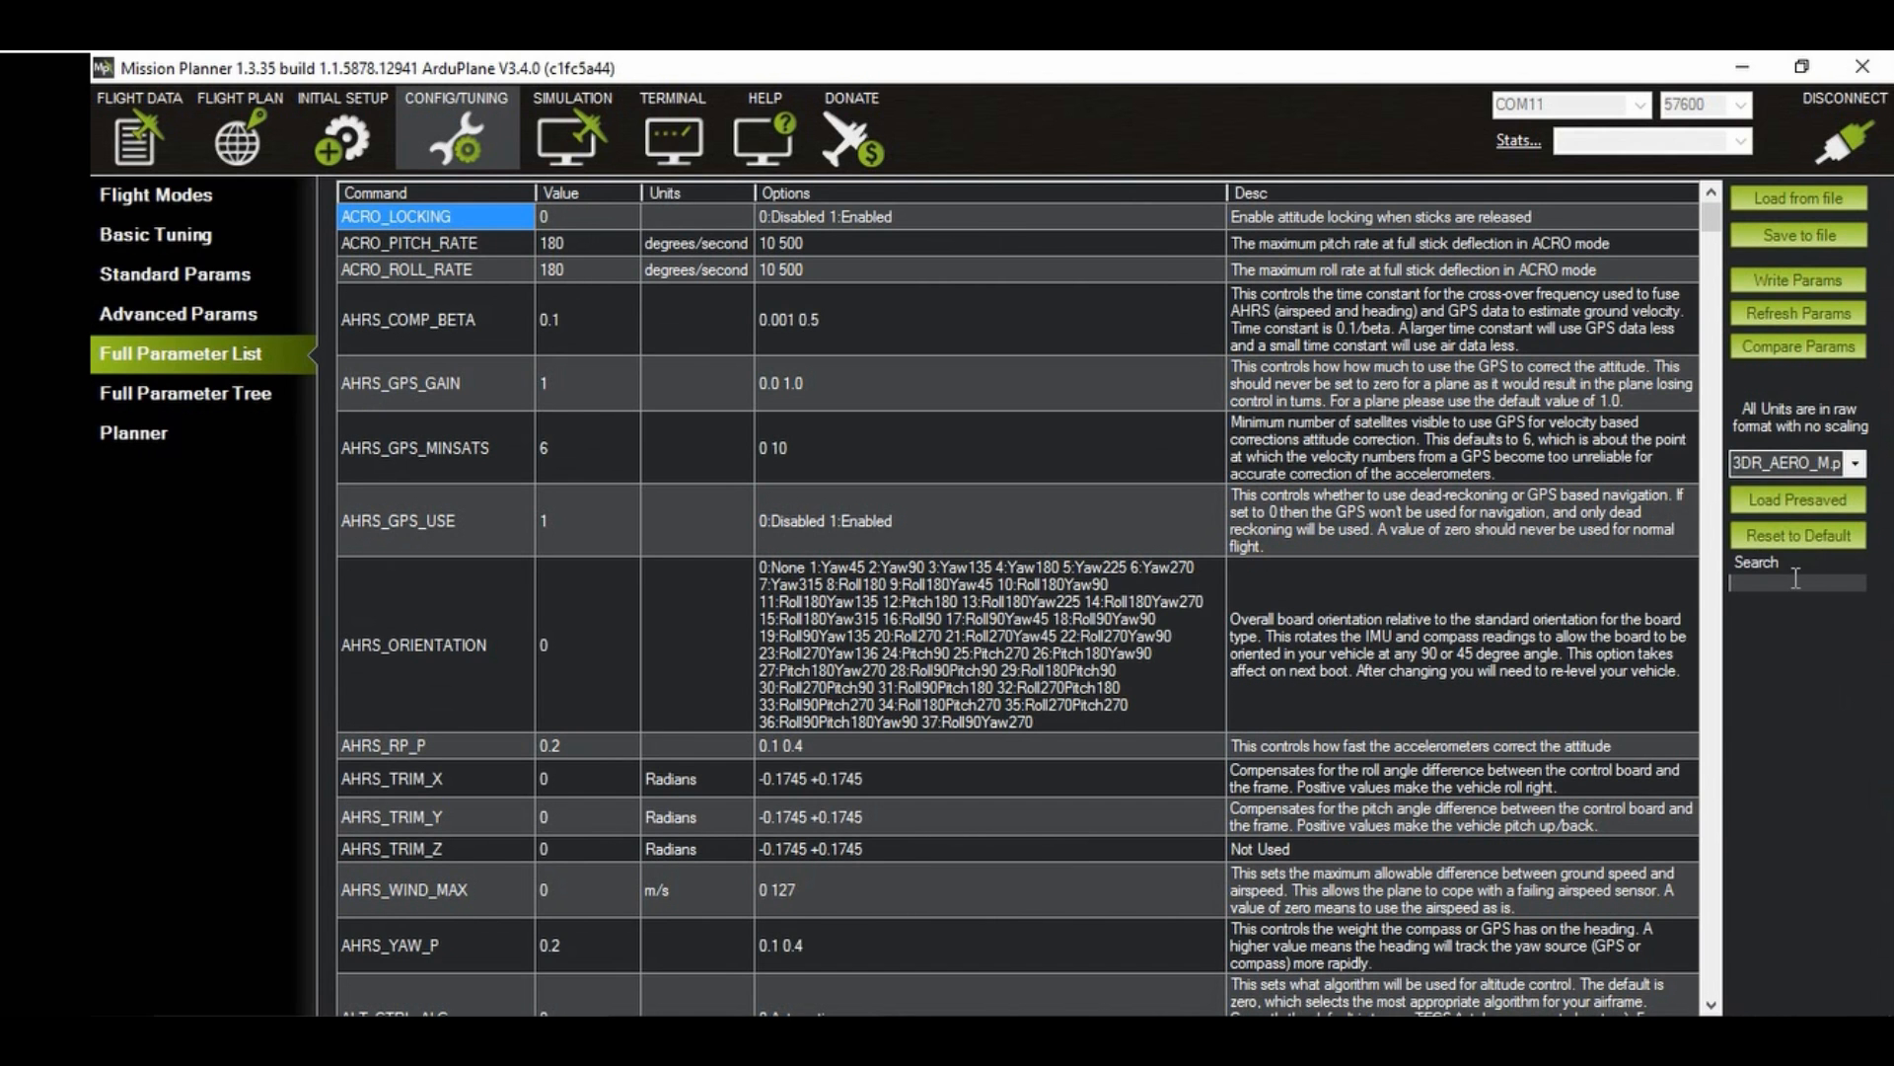
left_click(1796, 581)
type("flt")
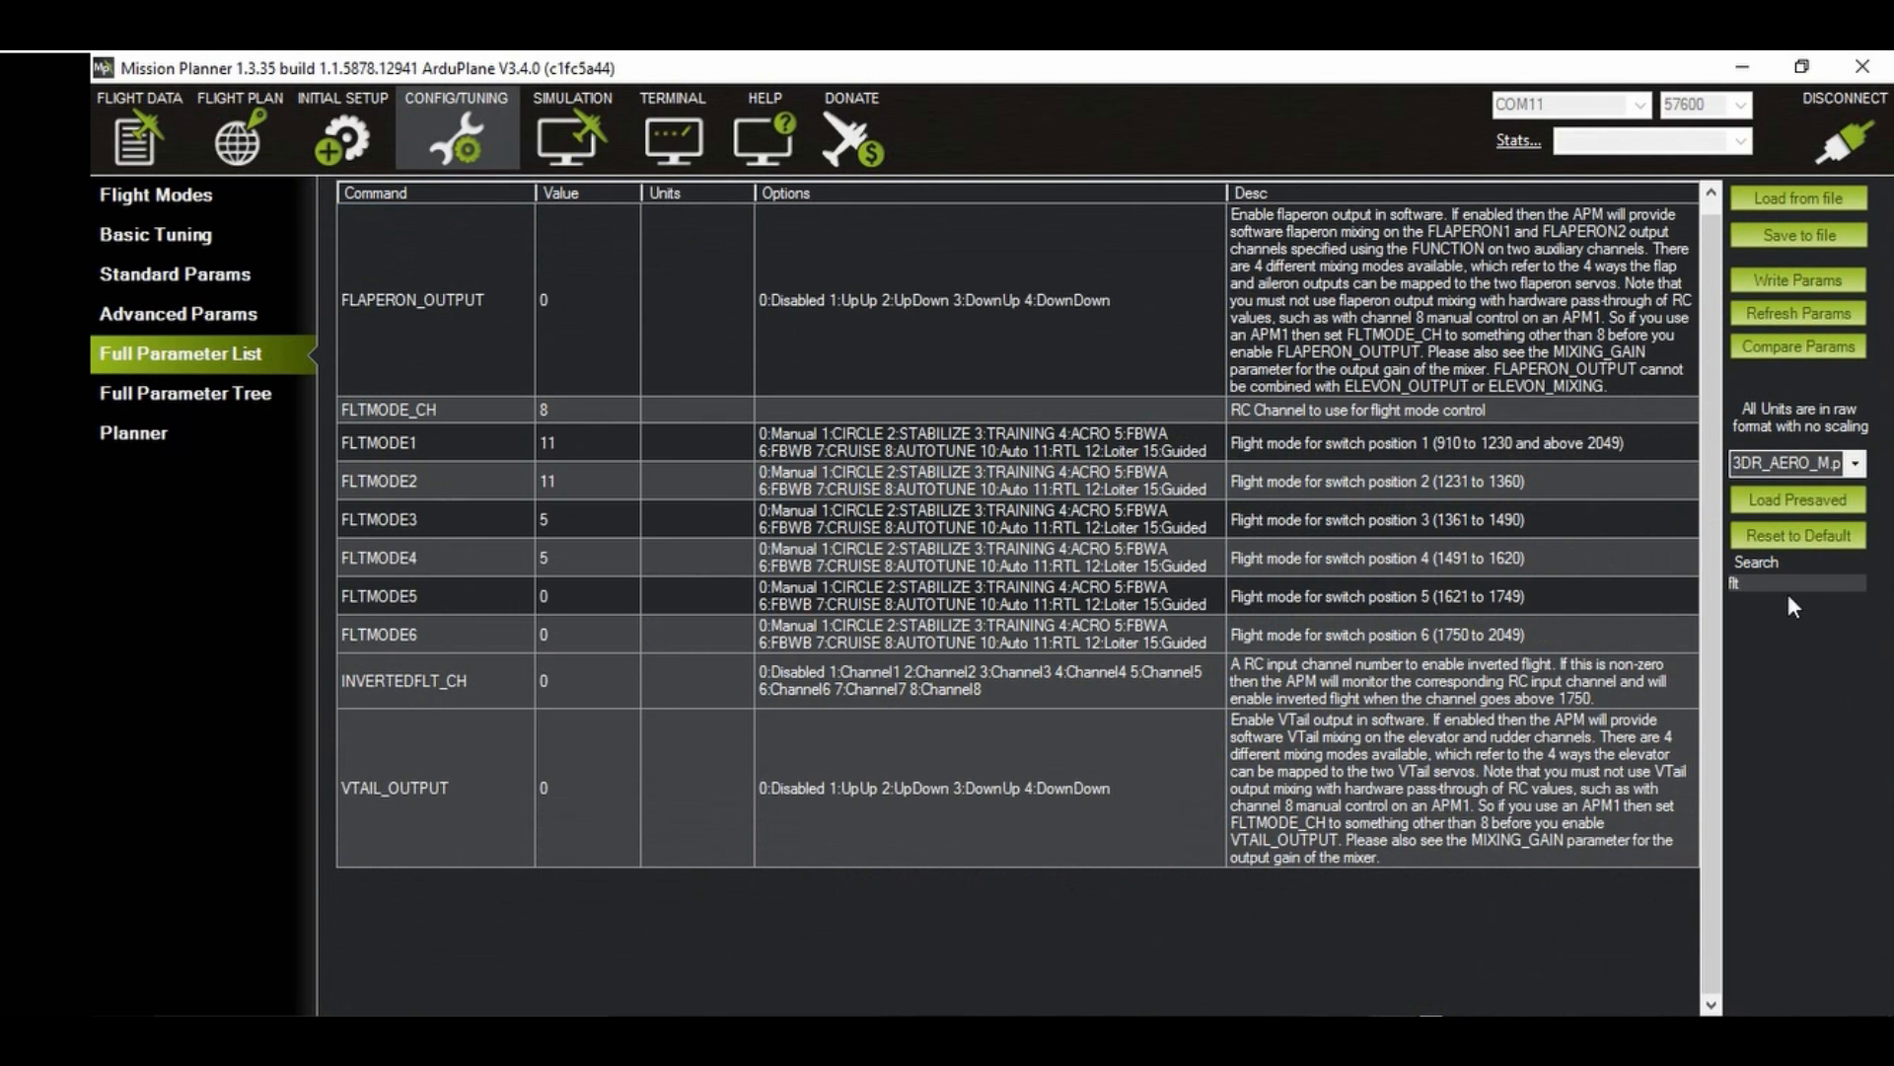
Step: Set the FLTMODE_CH parameter to 5 and write the parameters to the autopilot
left_click(586, 408)
left_click(572, 405)
type("5")
left_click(1796, 279)
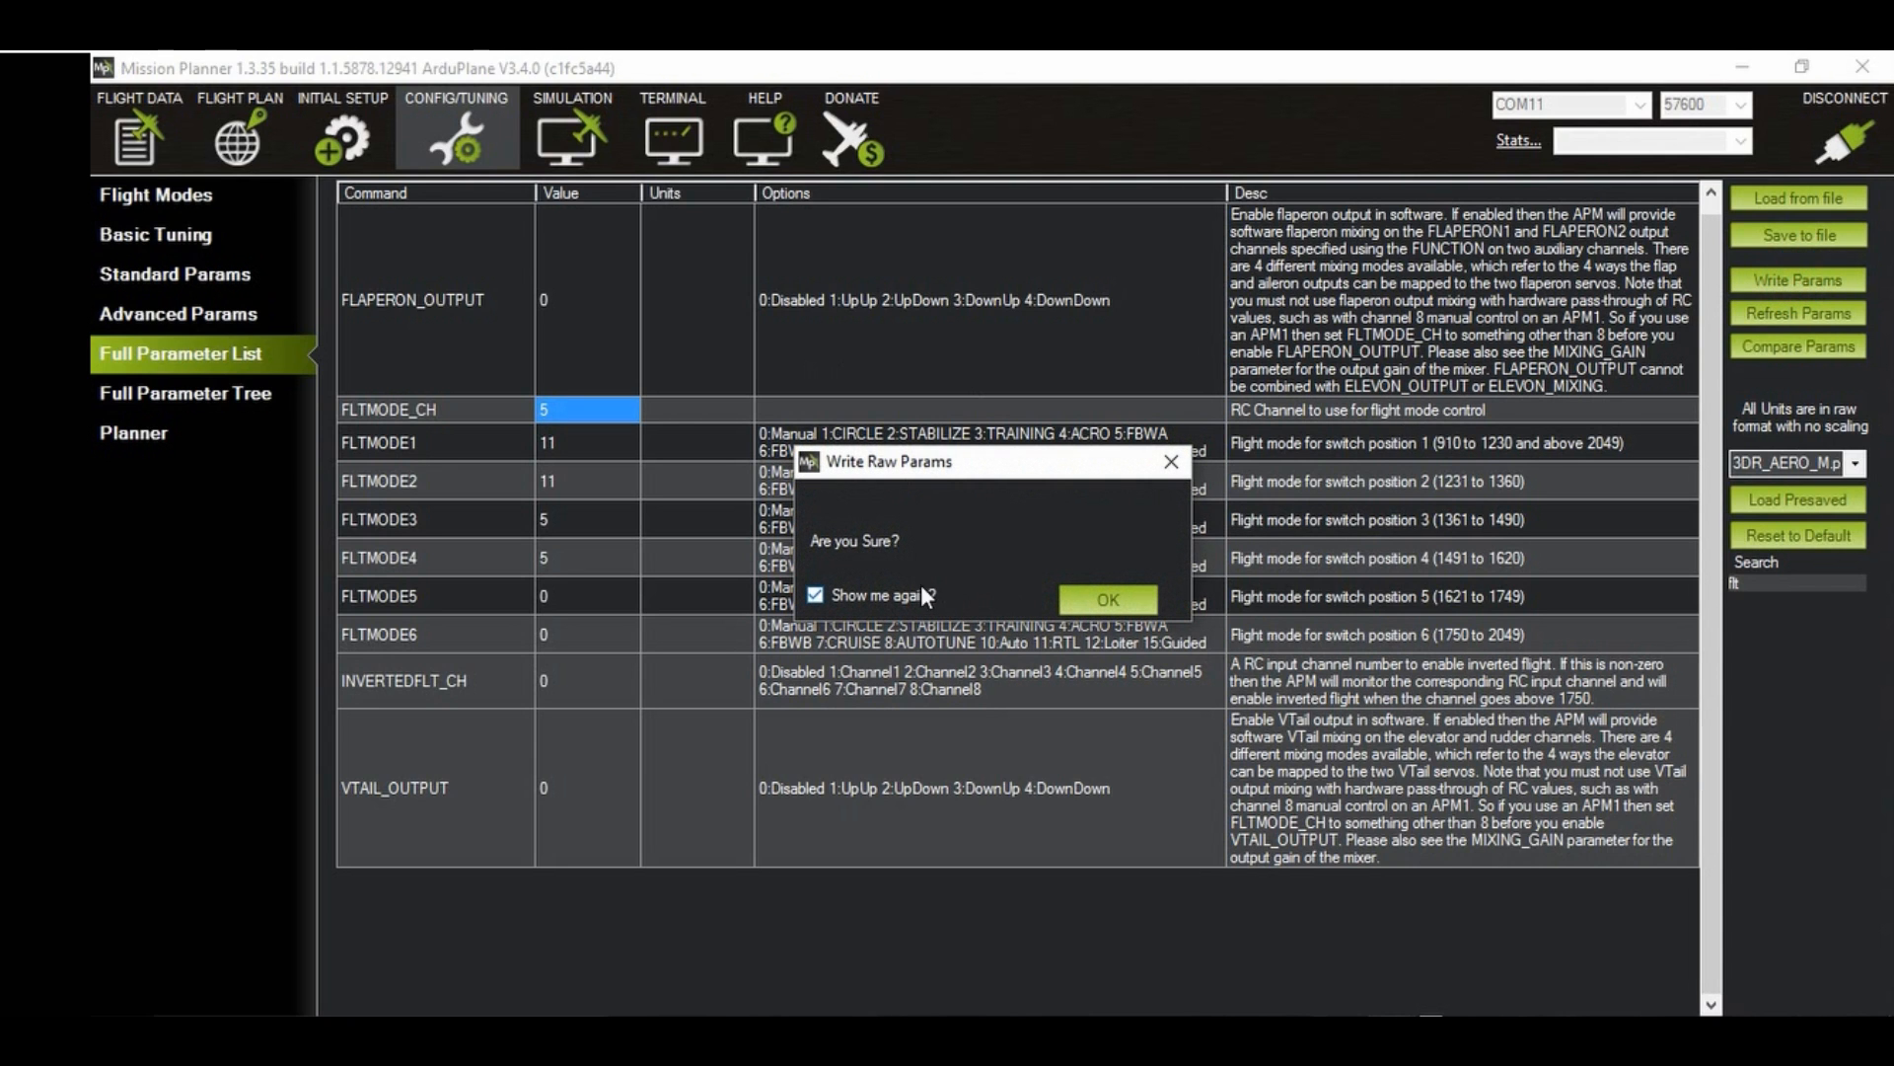
left_click(1108, 601)
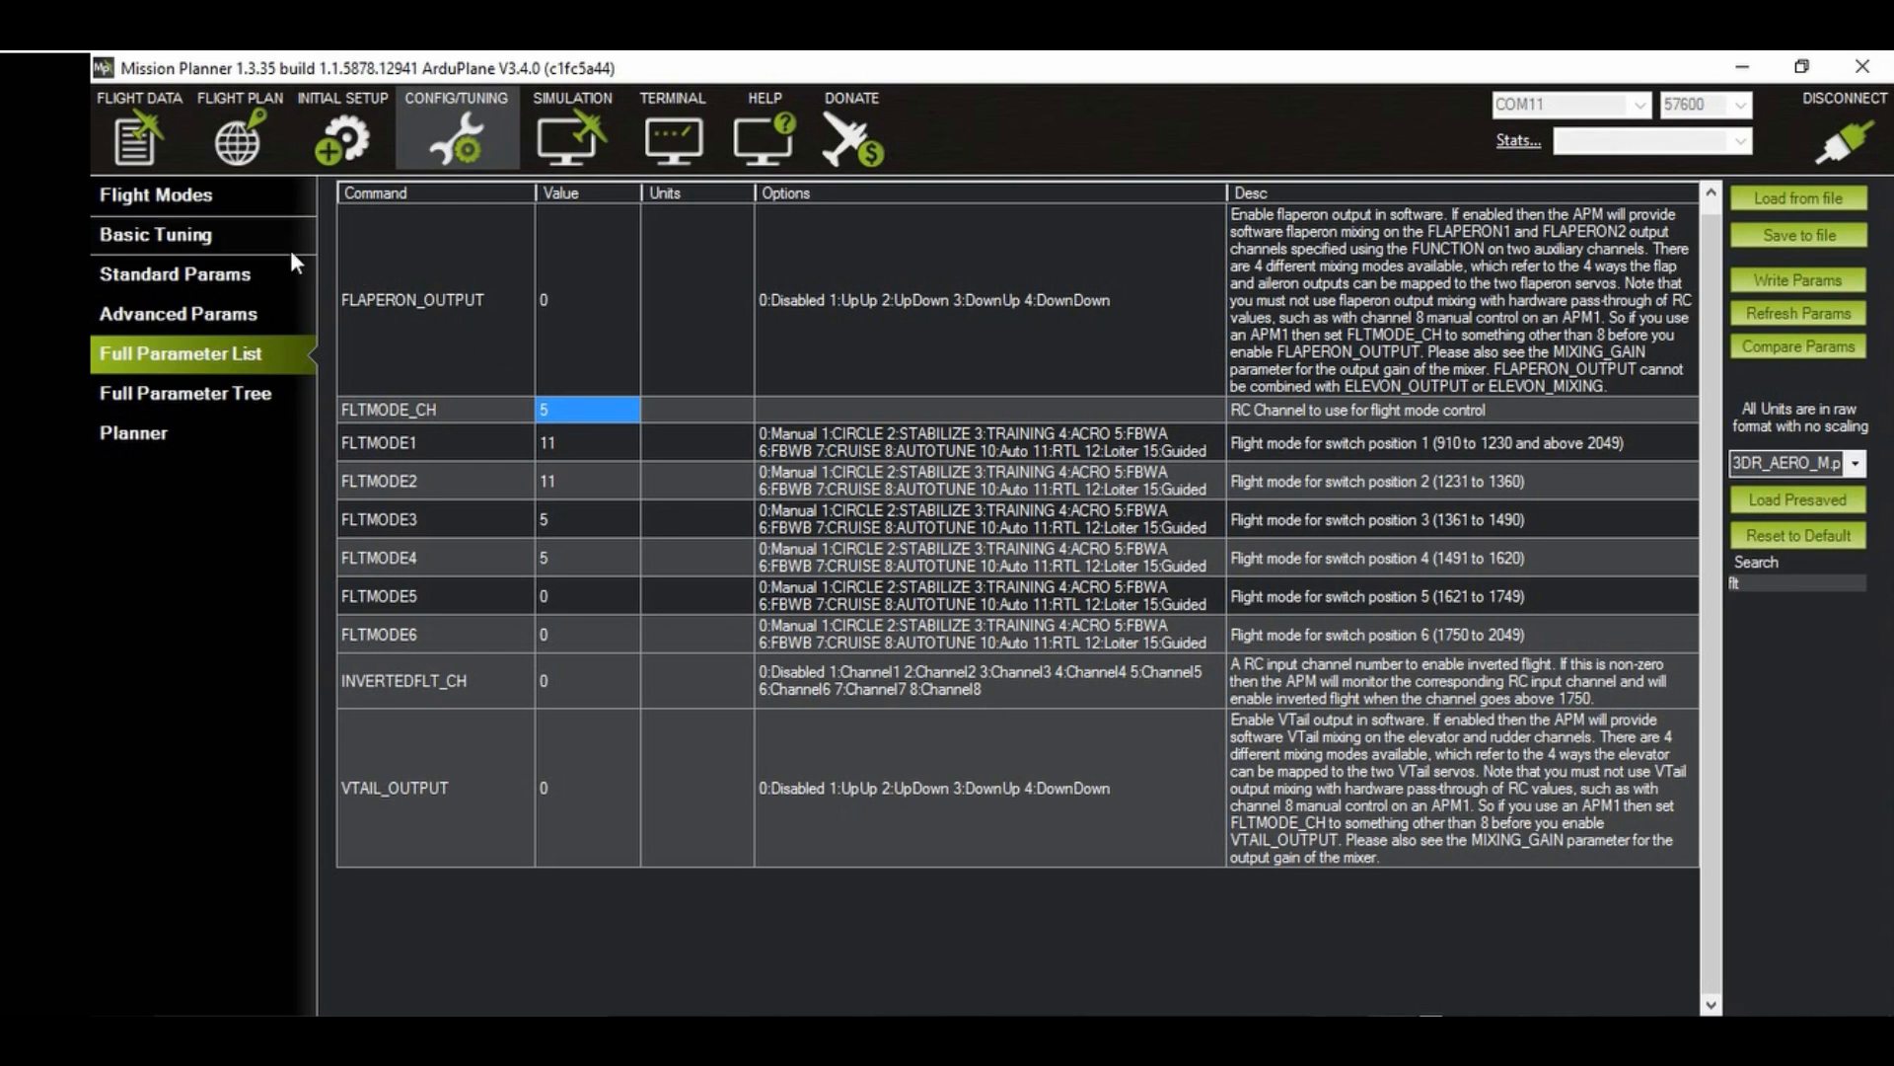
Step: Review the flight modes and radio calibration pages, and switch the plane back to STABILIZE mode
left_click(162, 192)
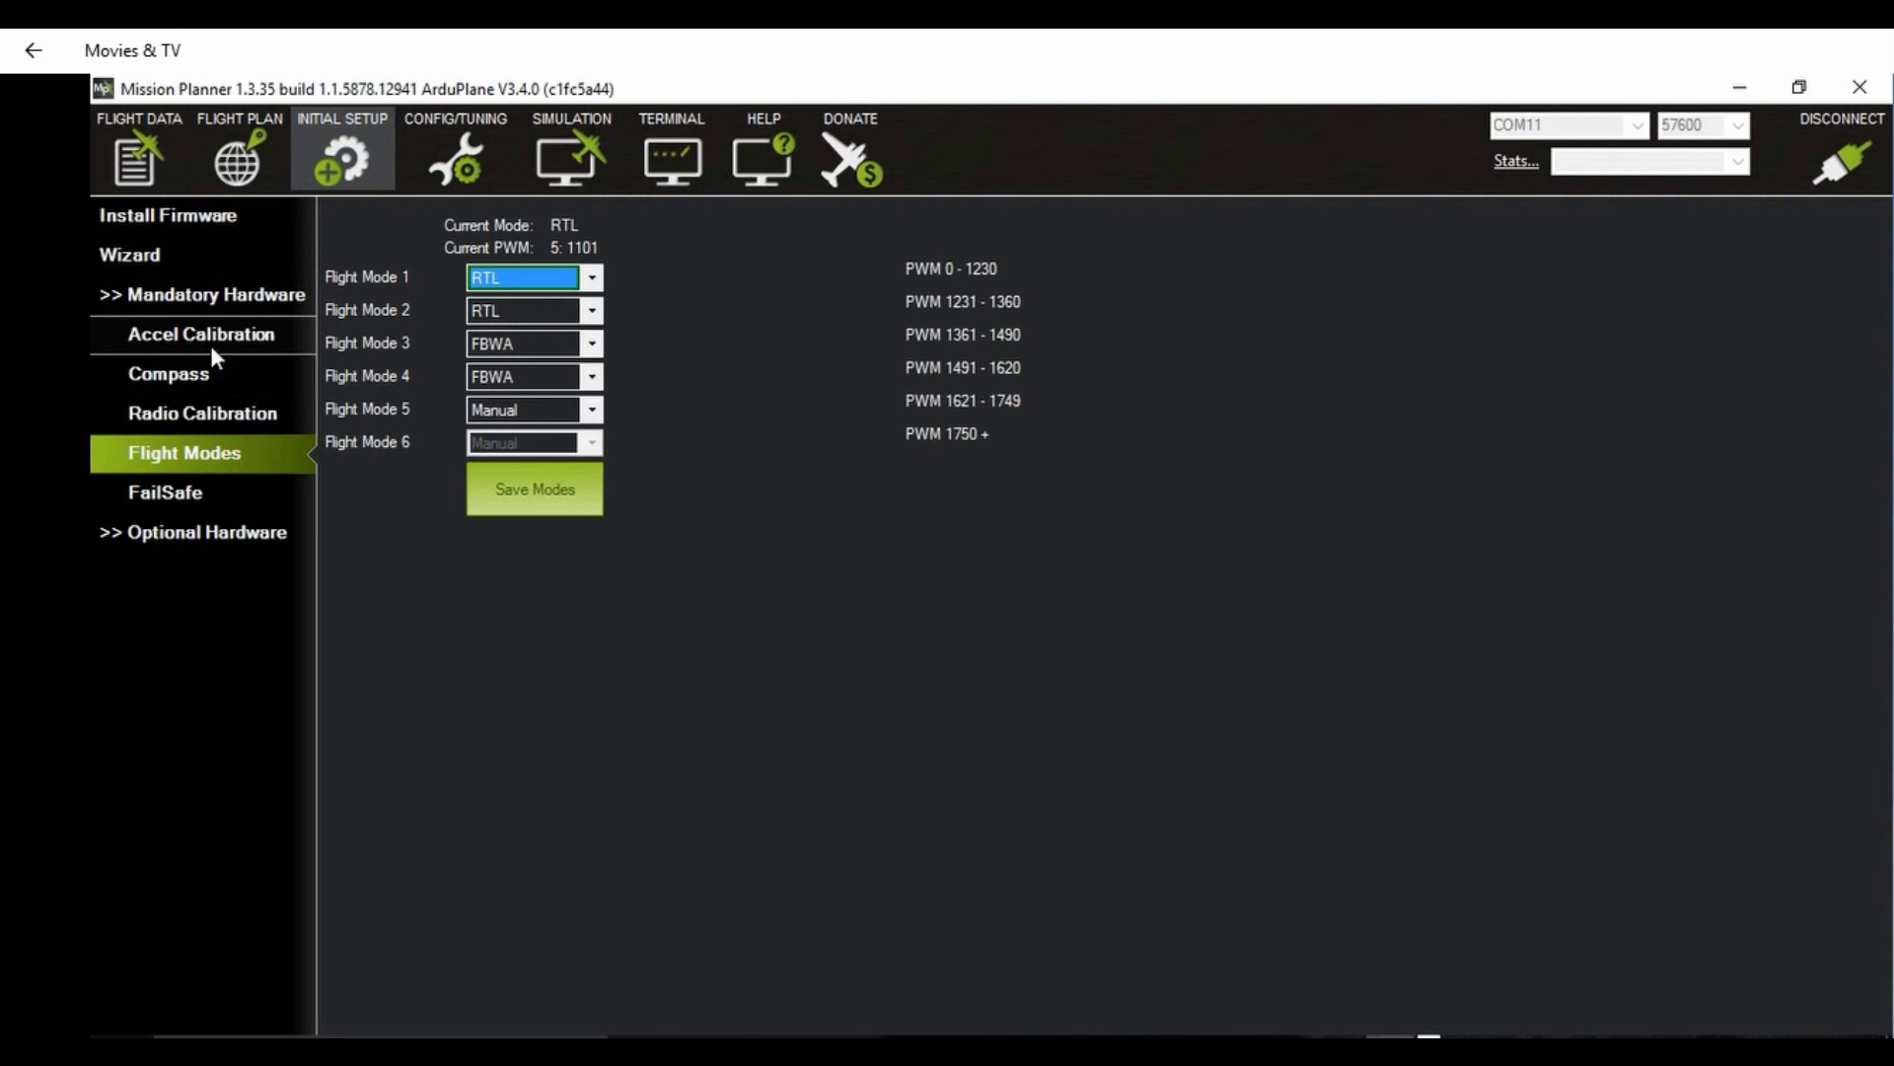
left_click(211, 413)
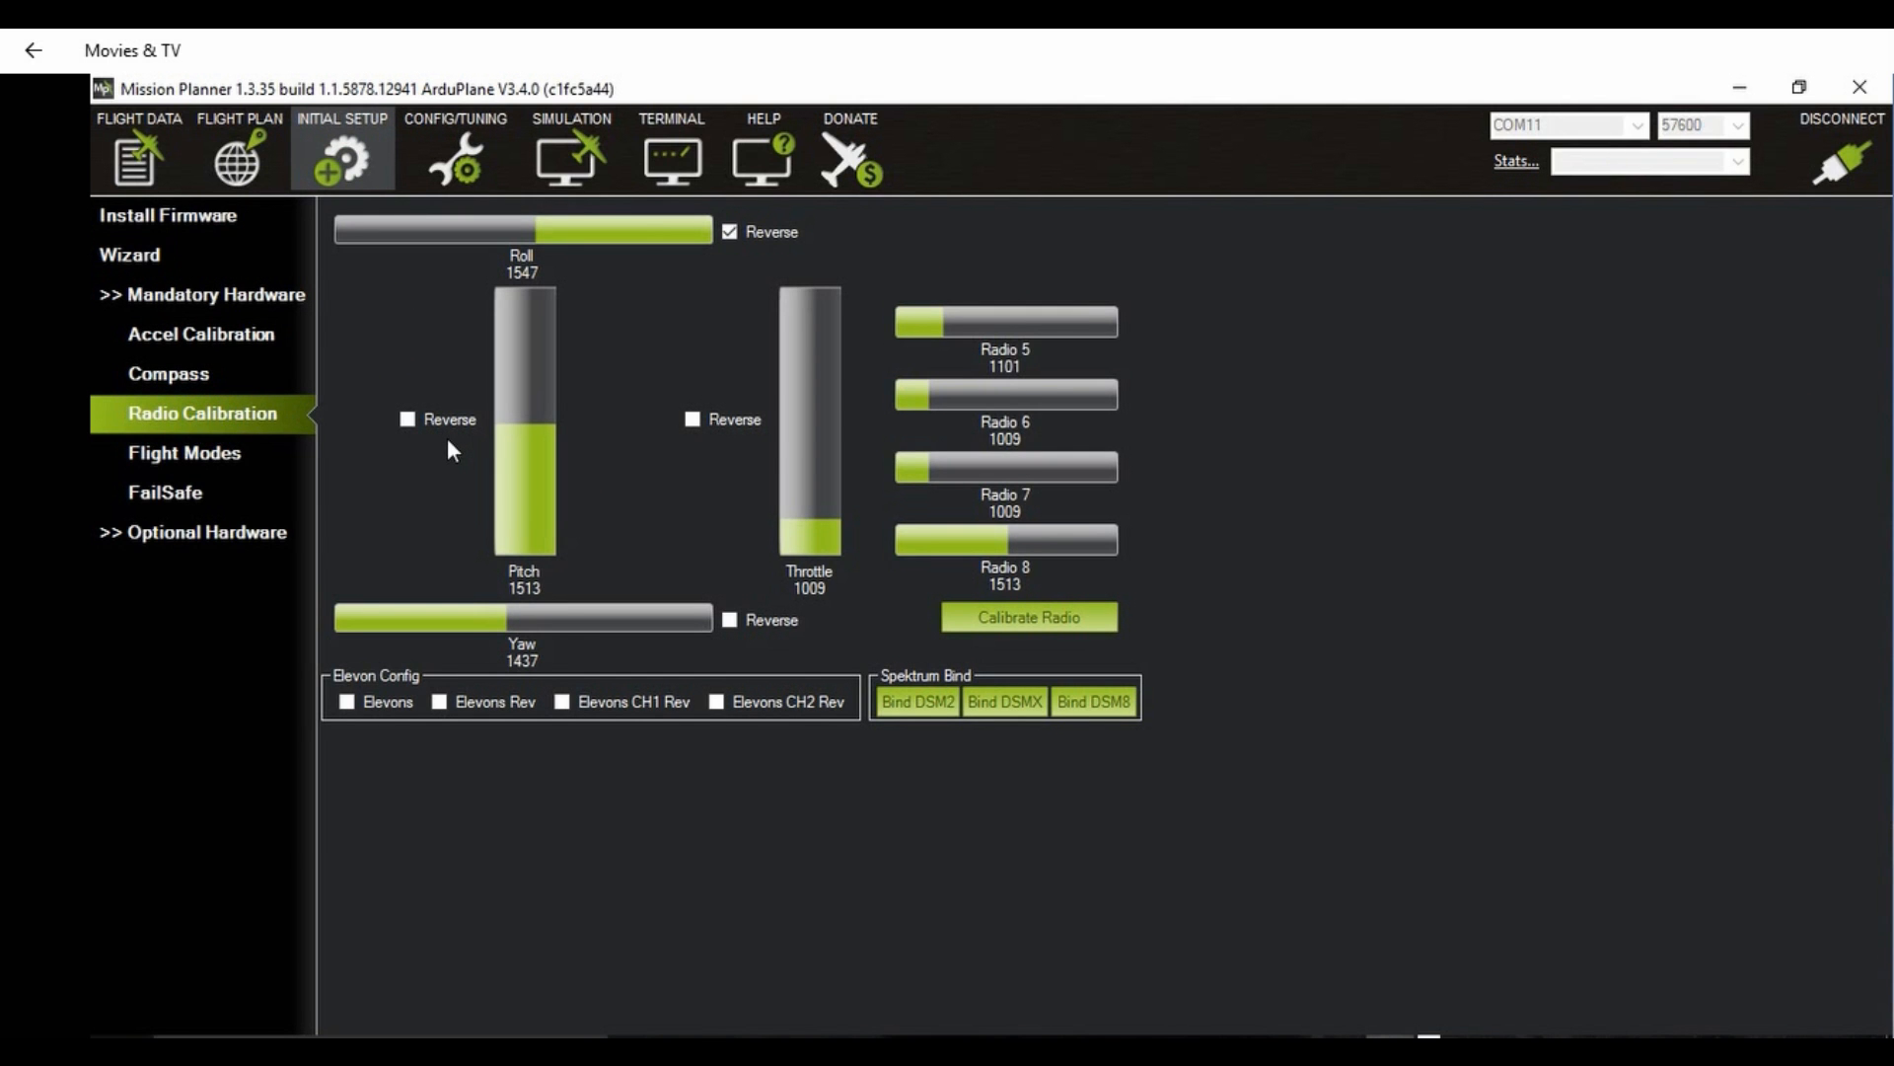
left_click(136, 171)
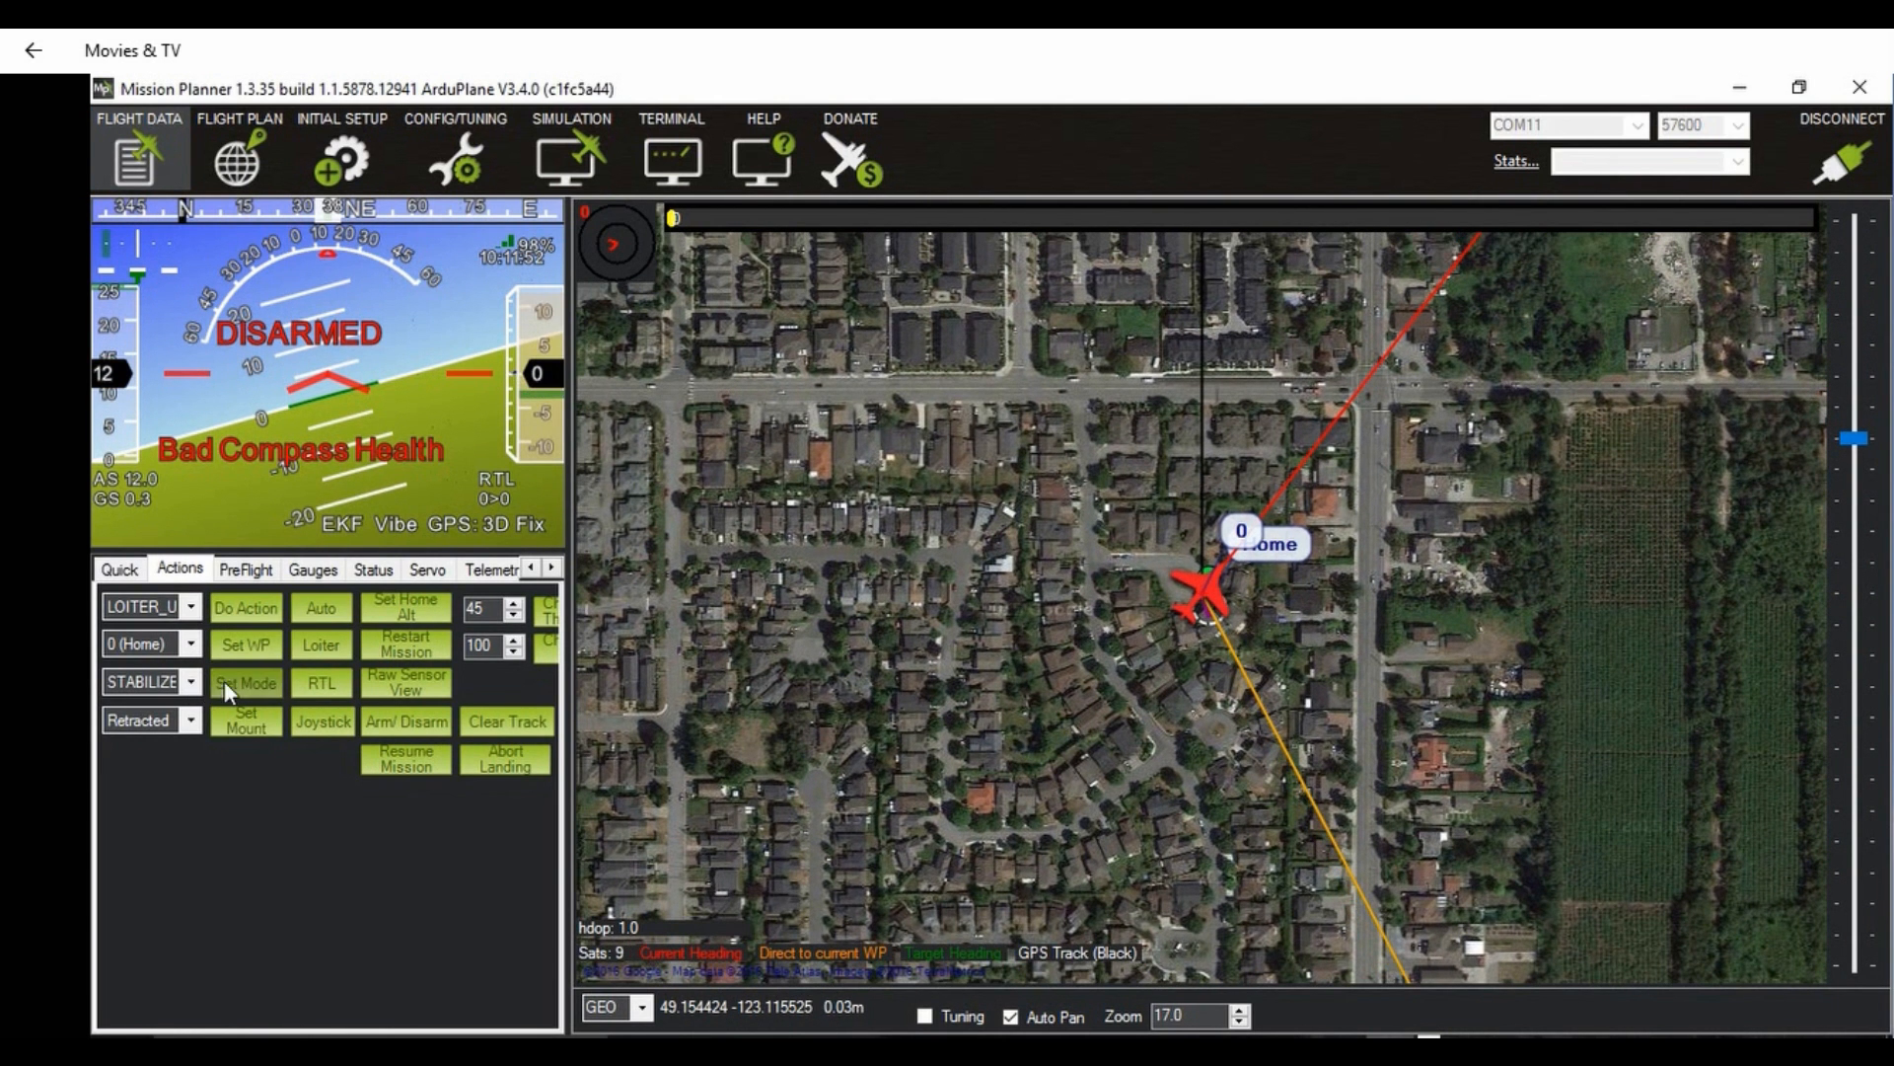
left_click(233, 683)
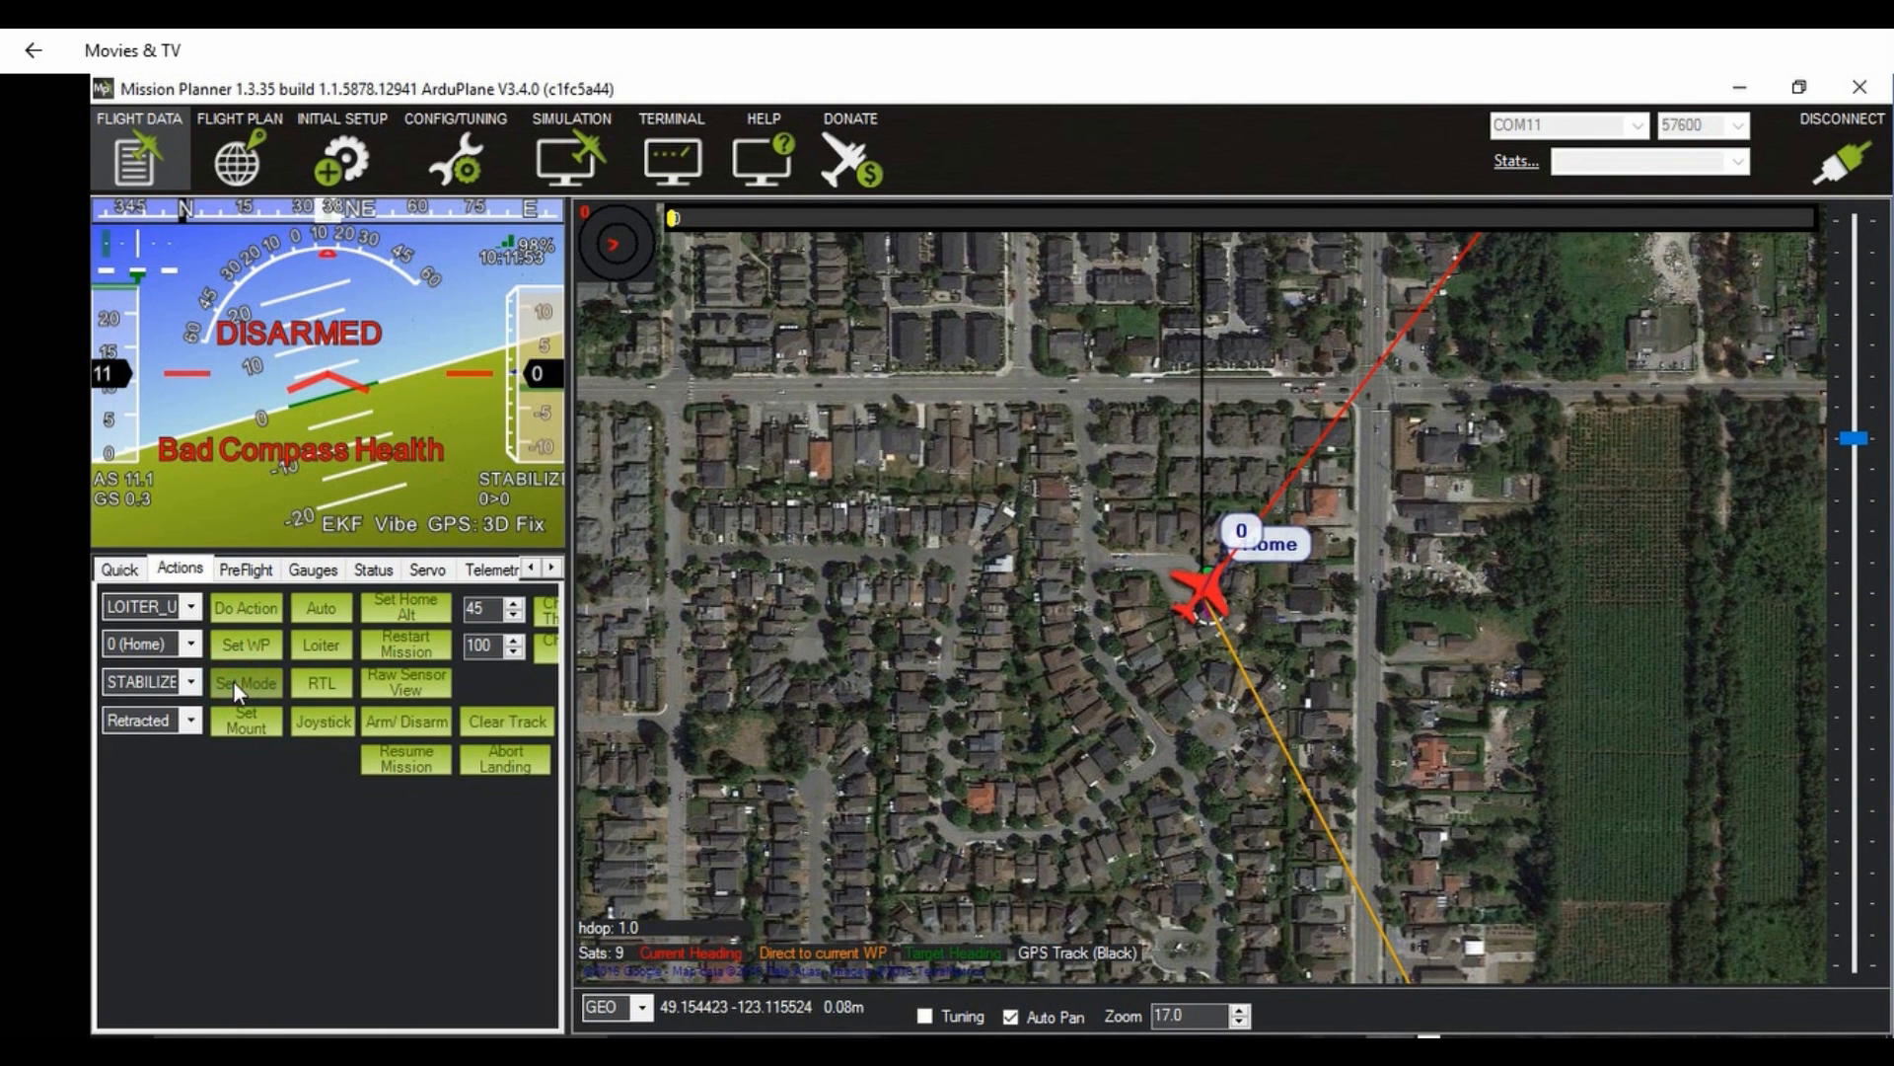
Step: On the flight modes setup page, assign STABILIZE to Flight Mode 1, Auto to Flight Mode 2 and RTL to Flight Mode 3
left_click(343, 168)
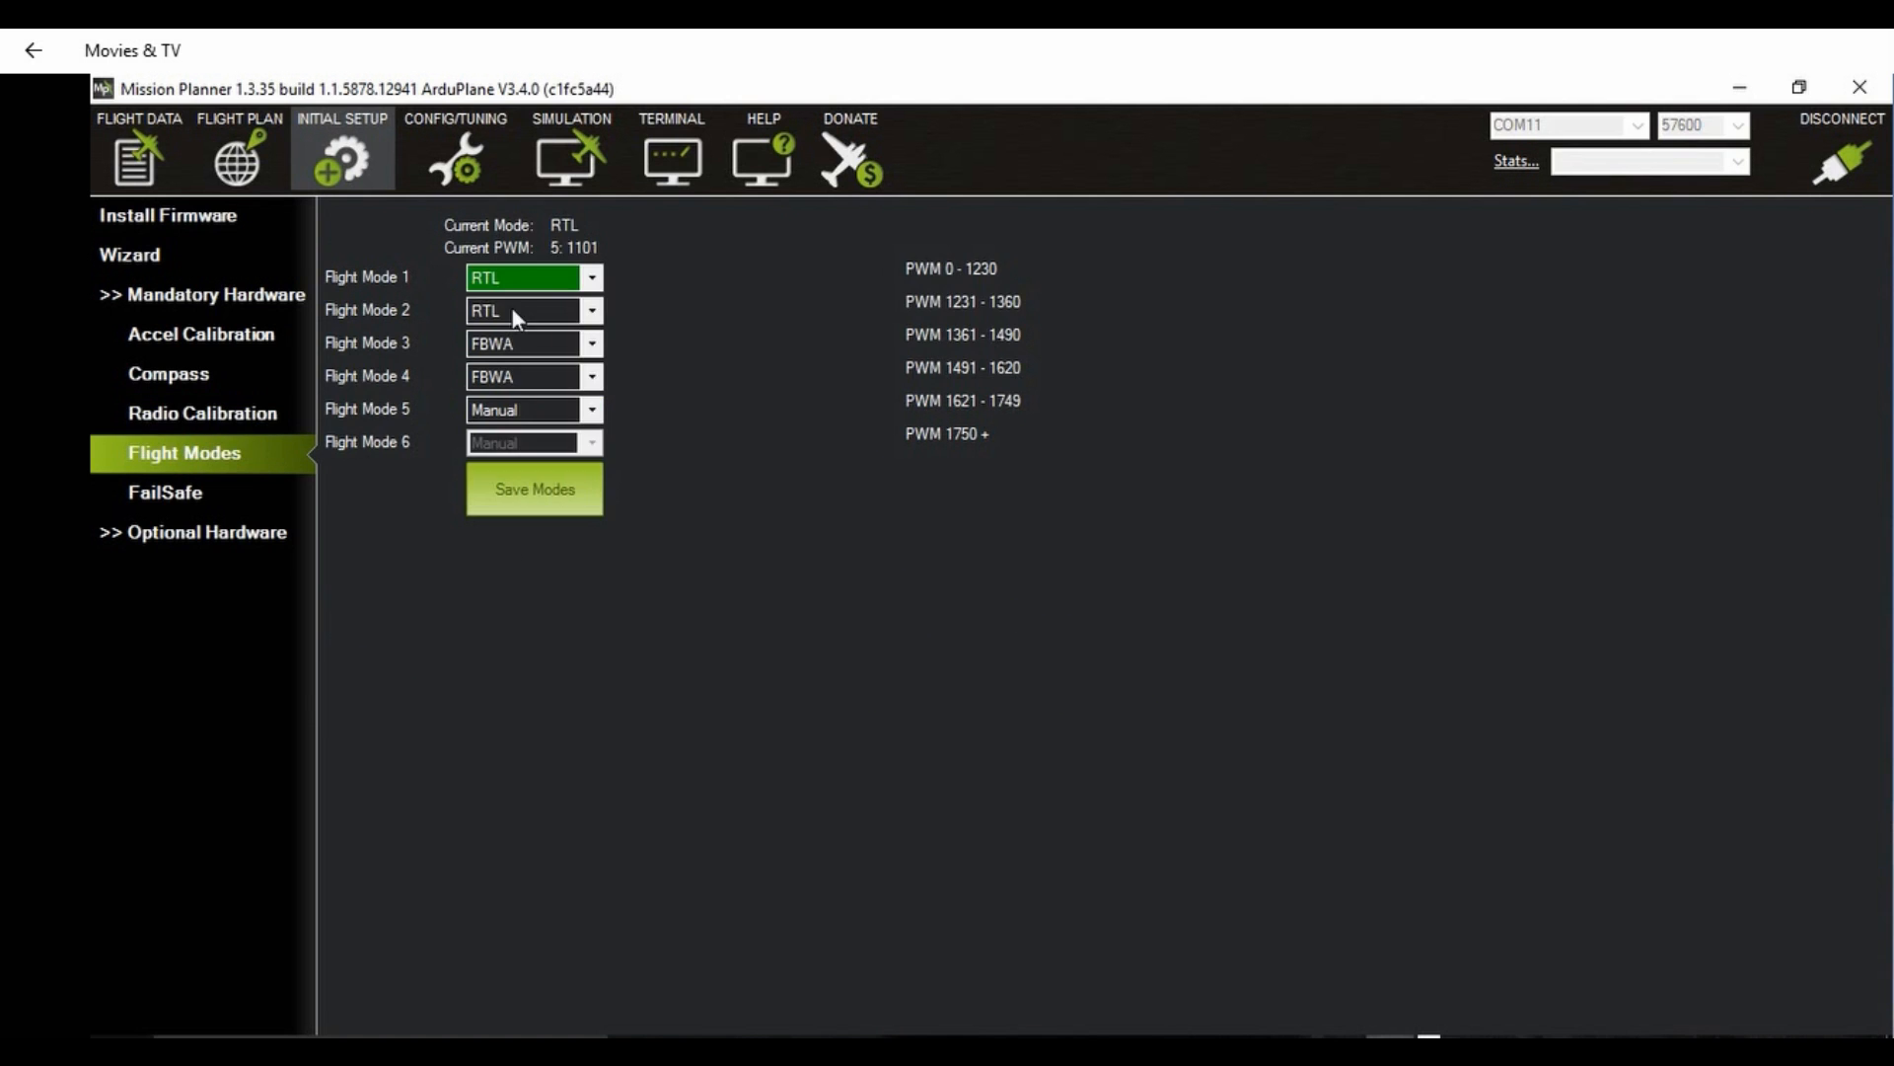
left_click(592, 278)
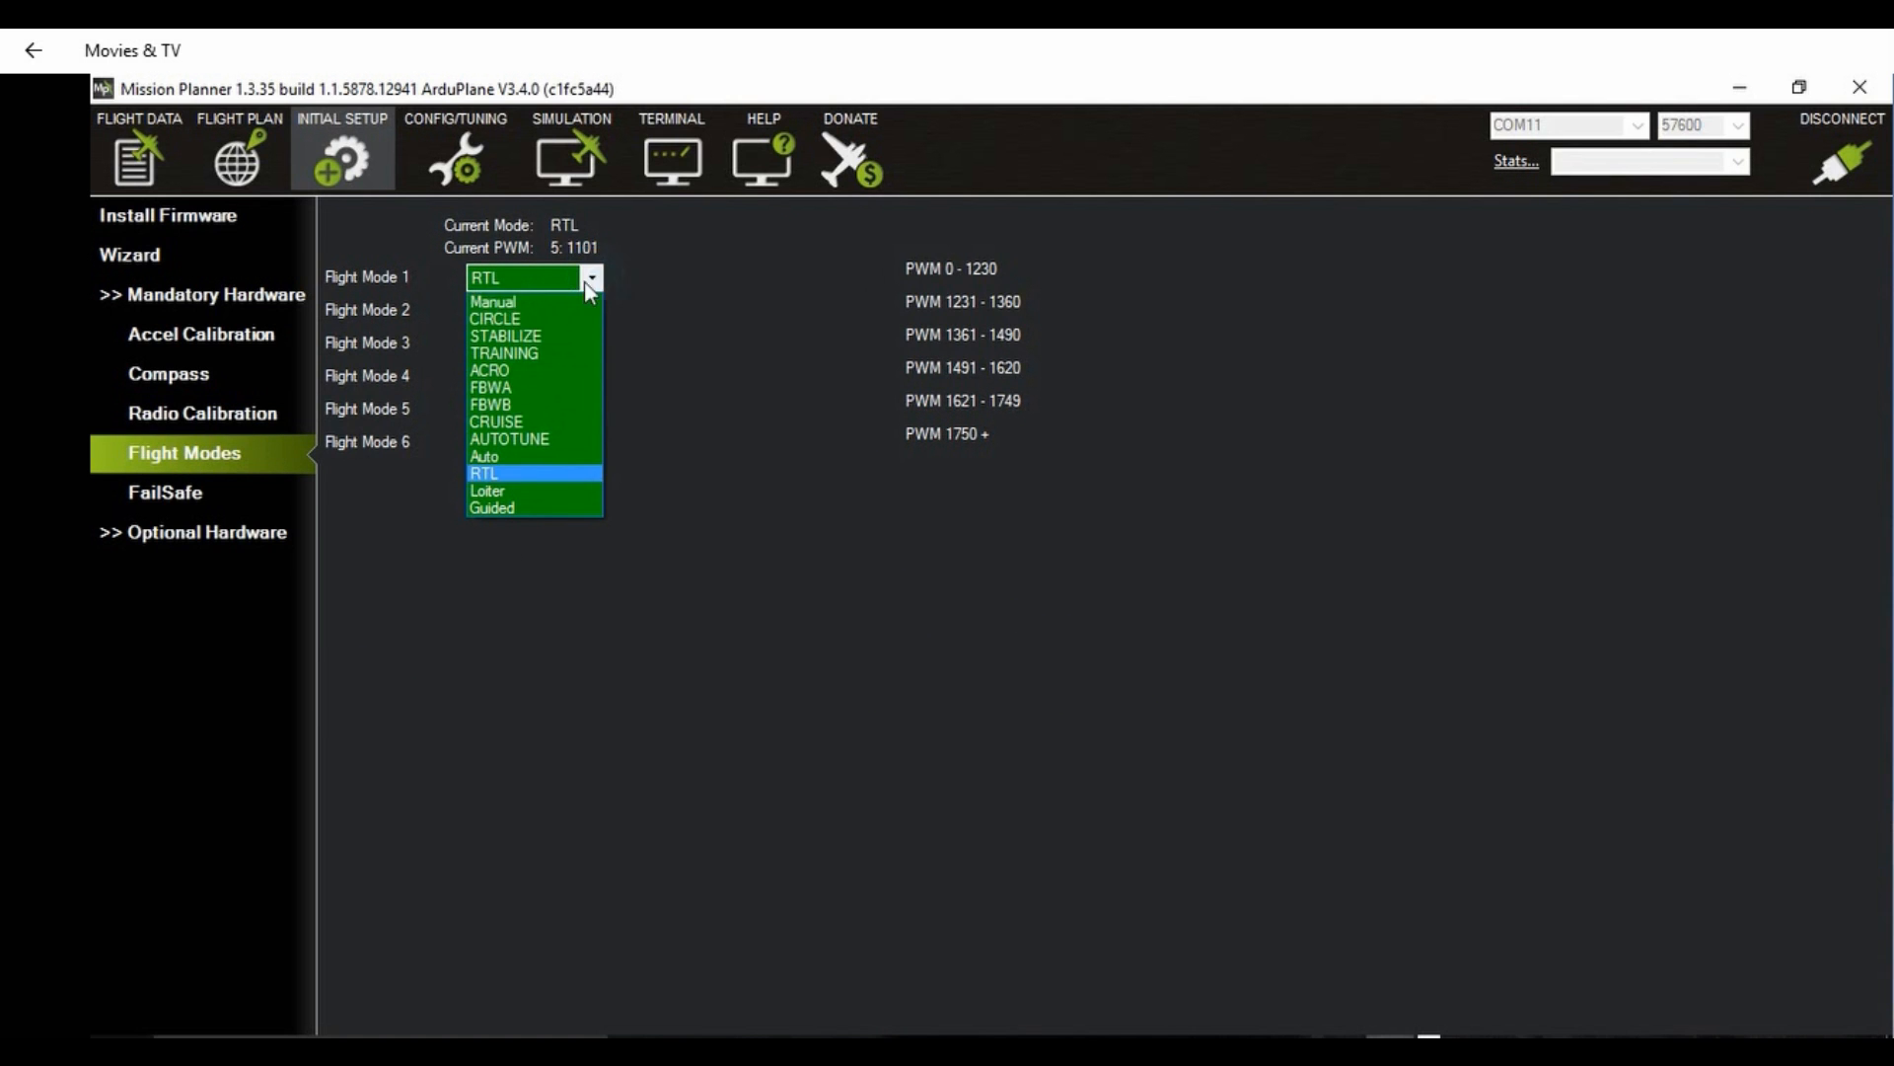
left_click(535, 331)
left_click(592, 311)
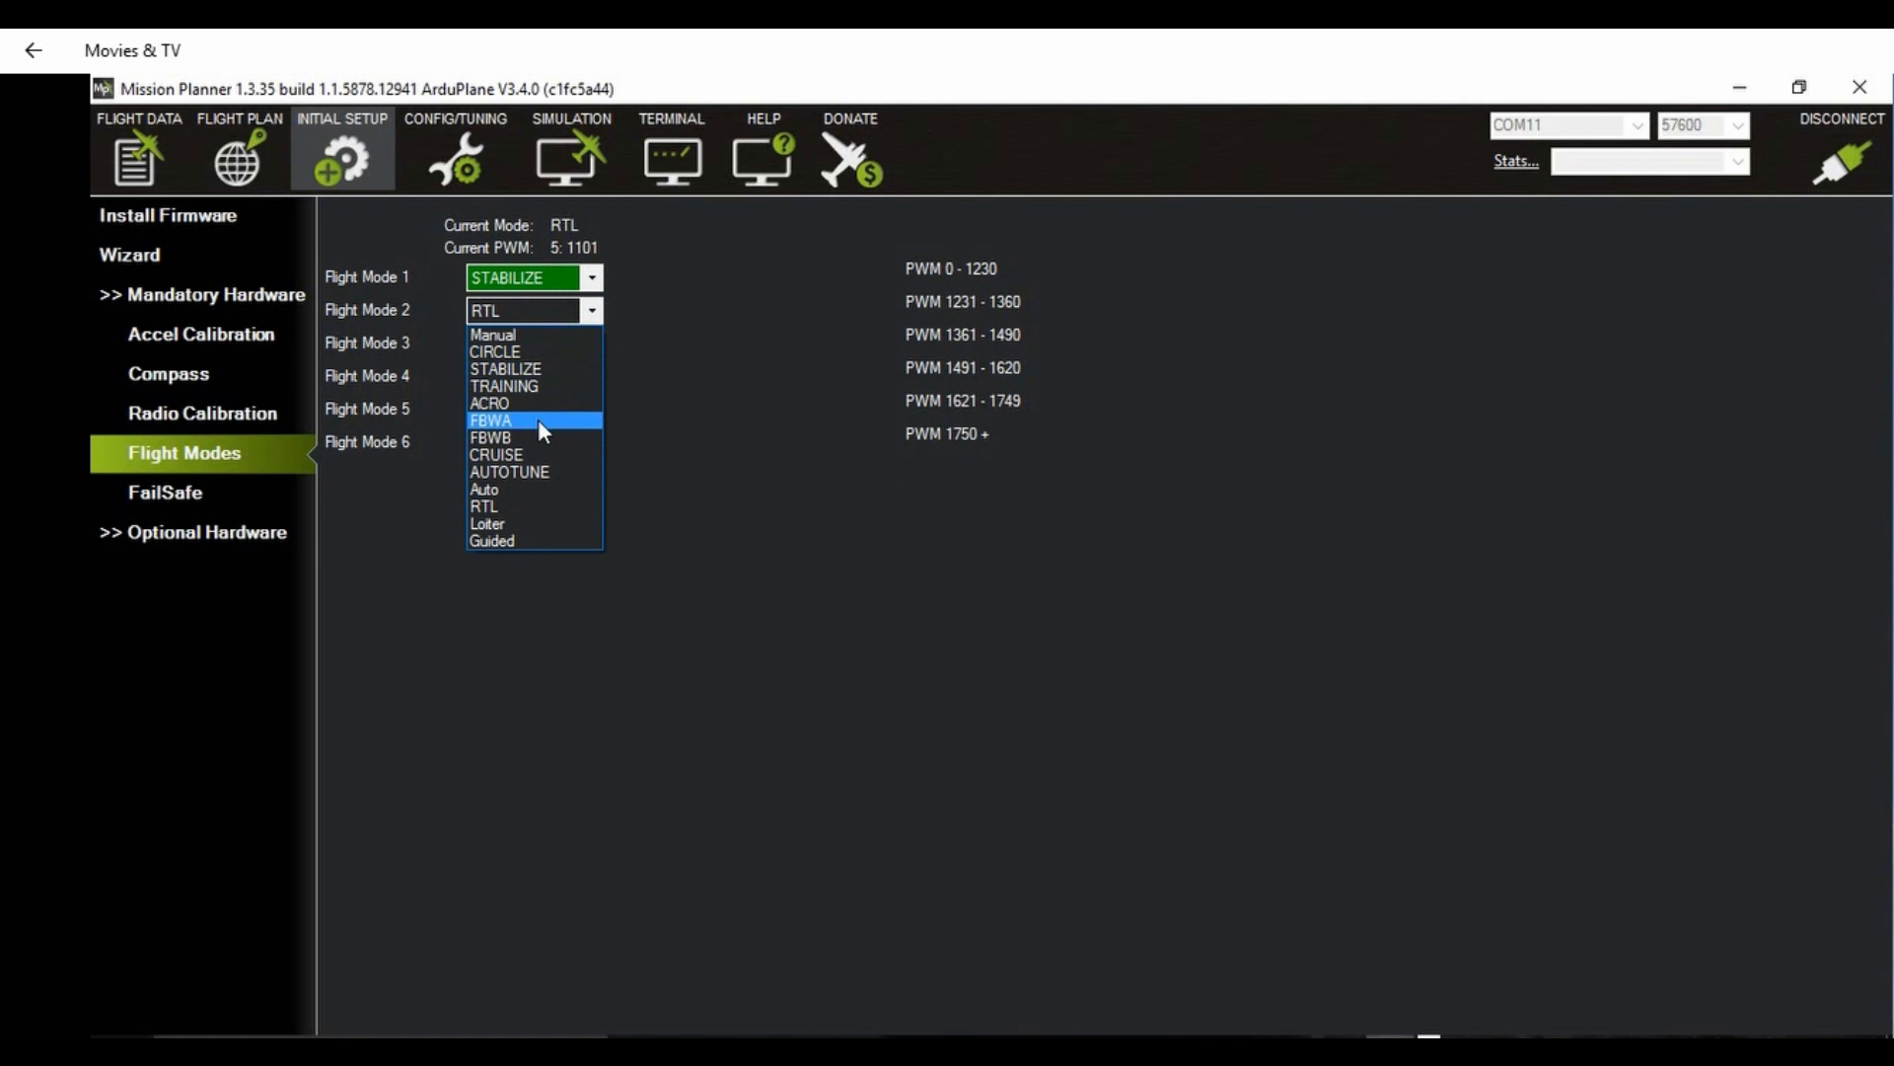
left_click(520, 490)
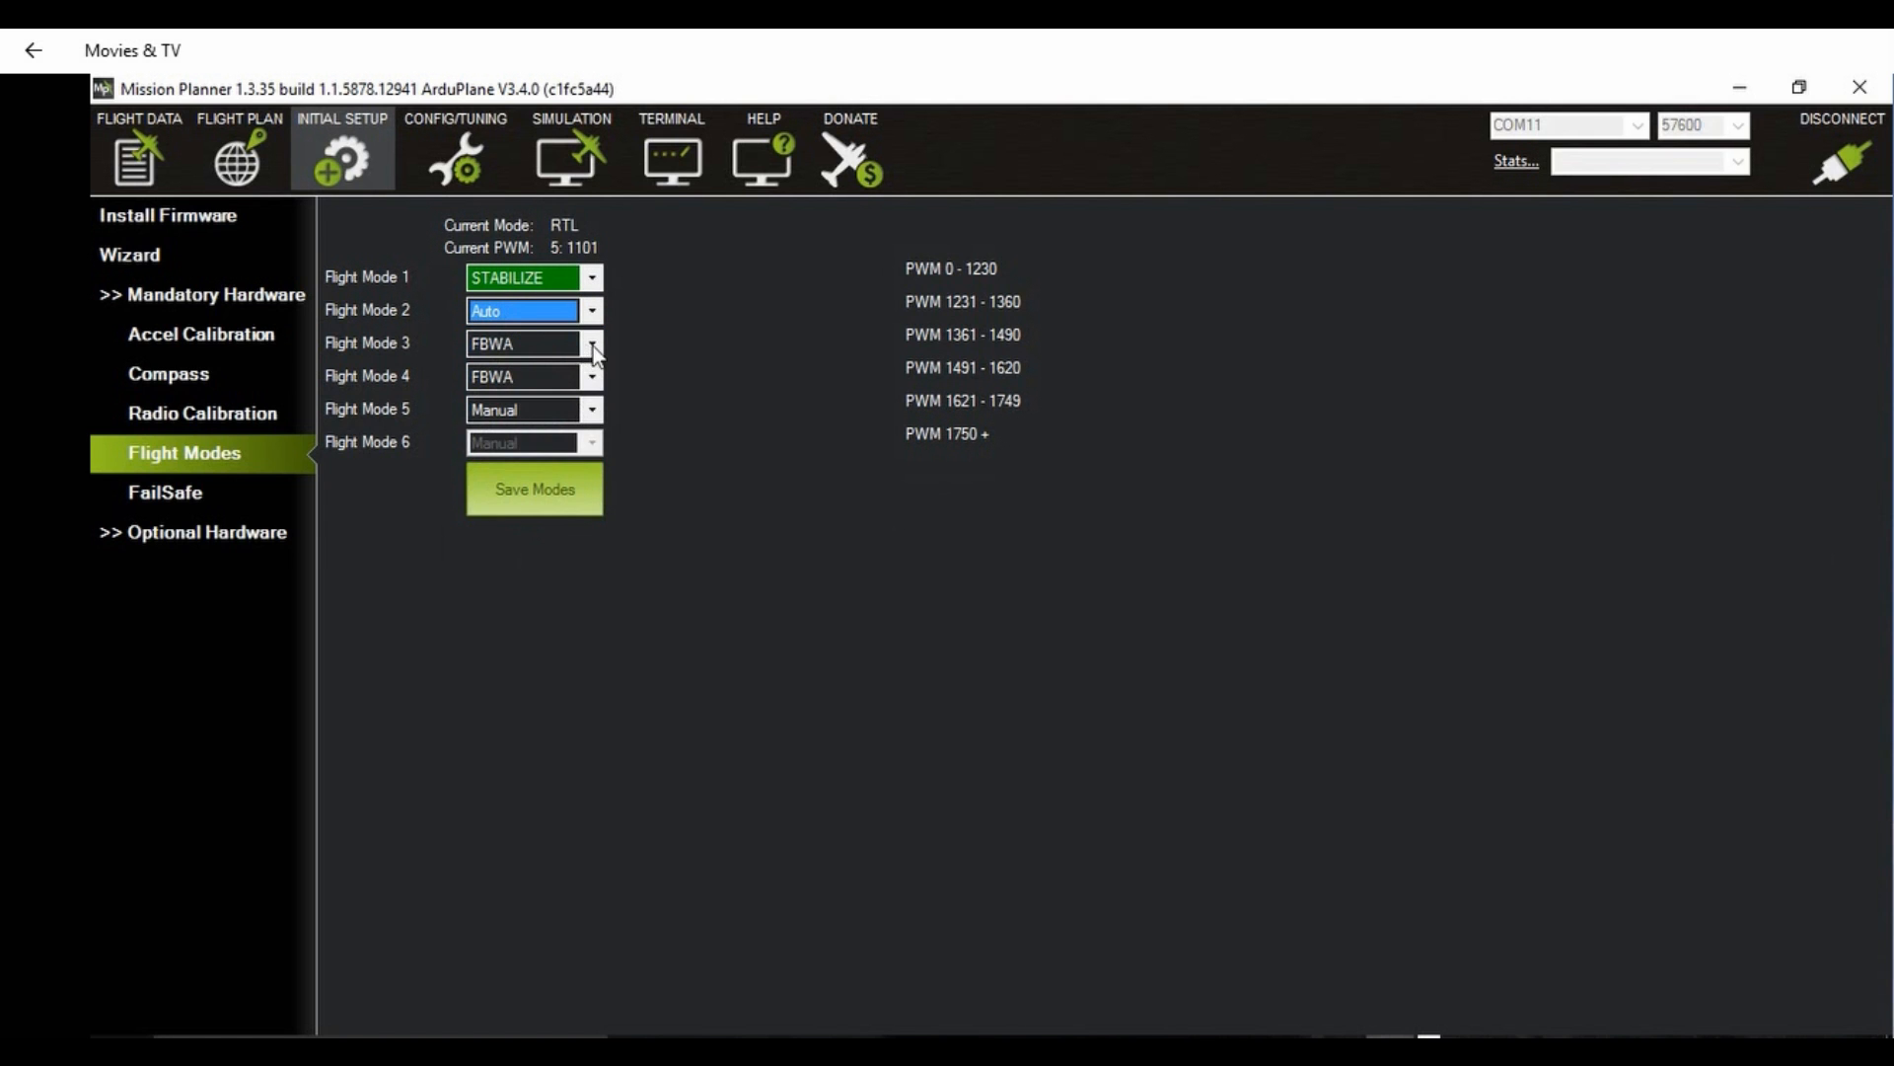
left_click(592, 344)
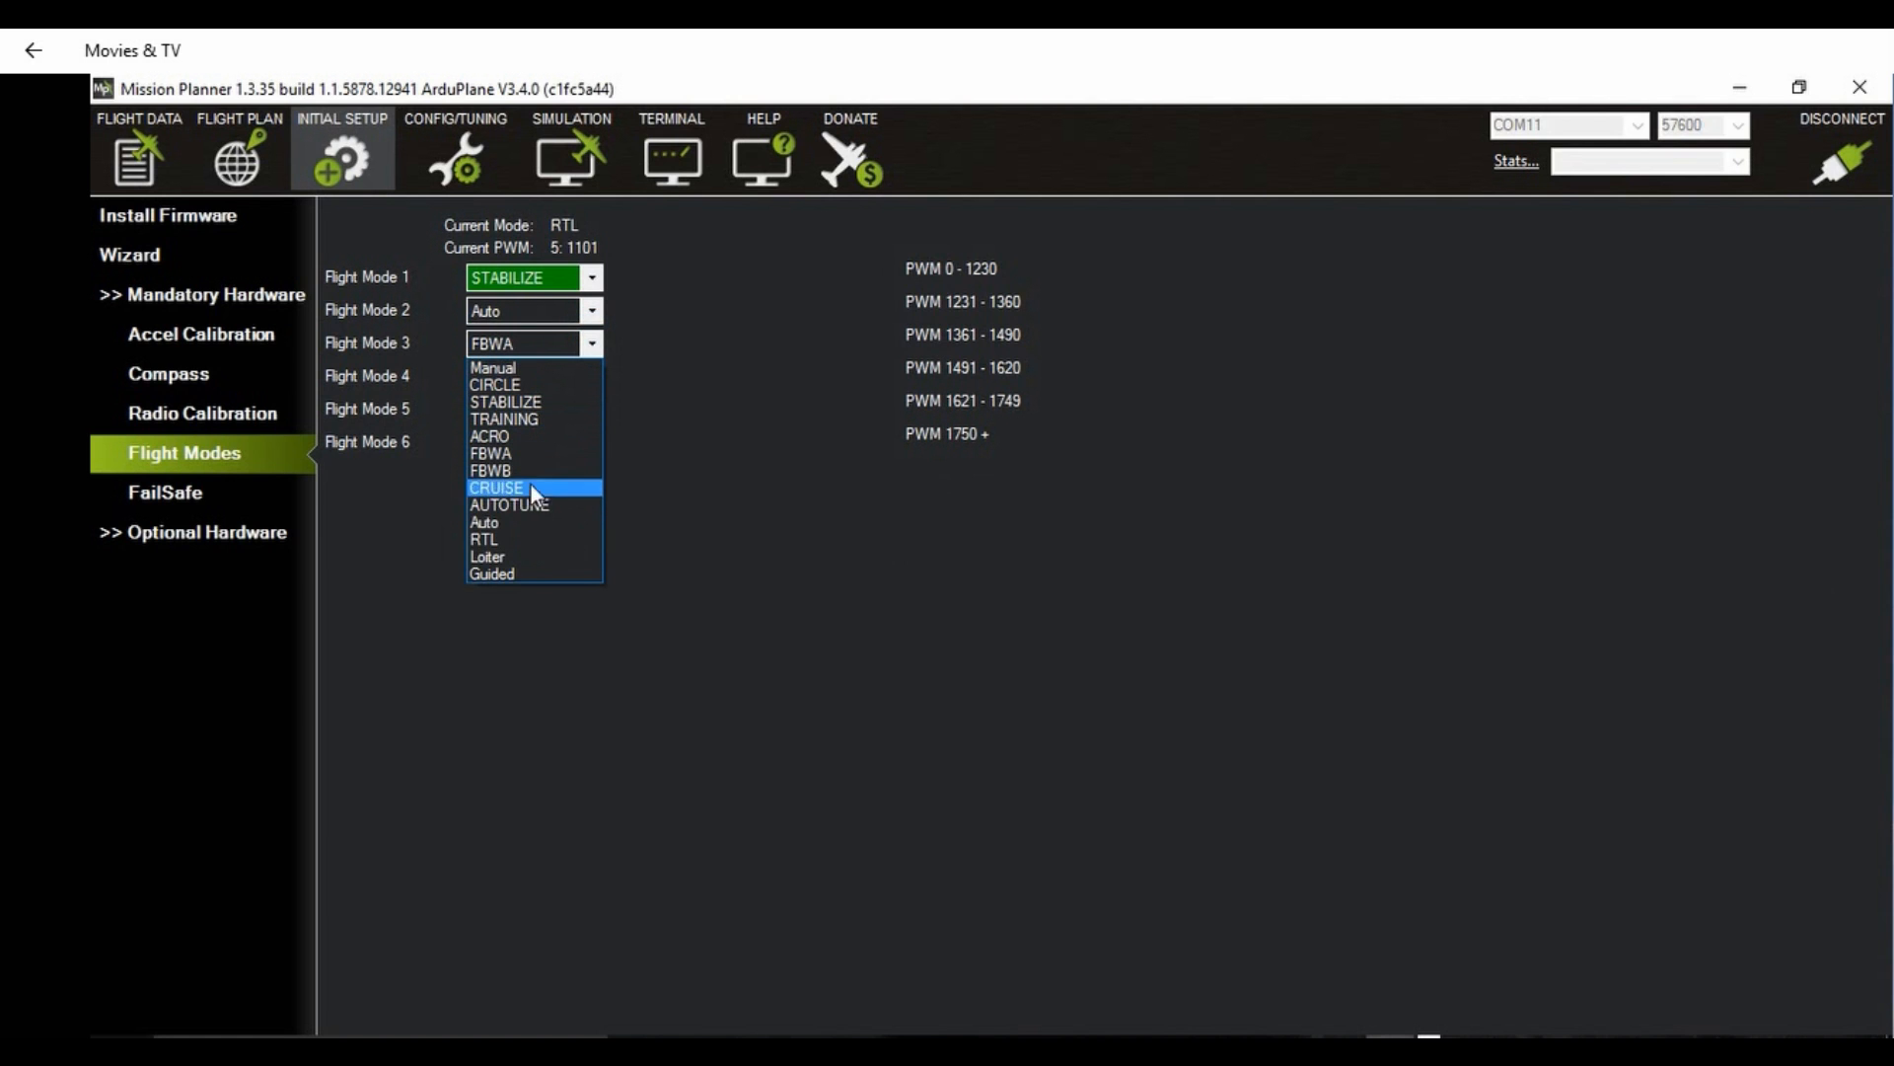
left_click(521, 539)
Step: Keep Flight Mode 4 at FBWA, set Flight Mode 5 to CRUISE, and save the modes
left_click(592, 376)
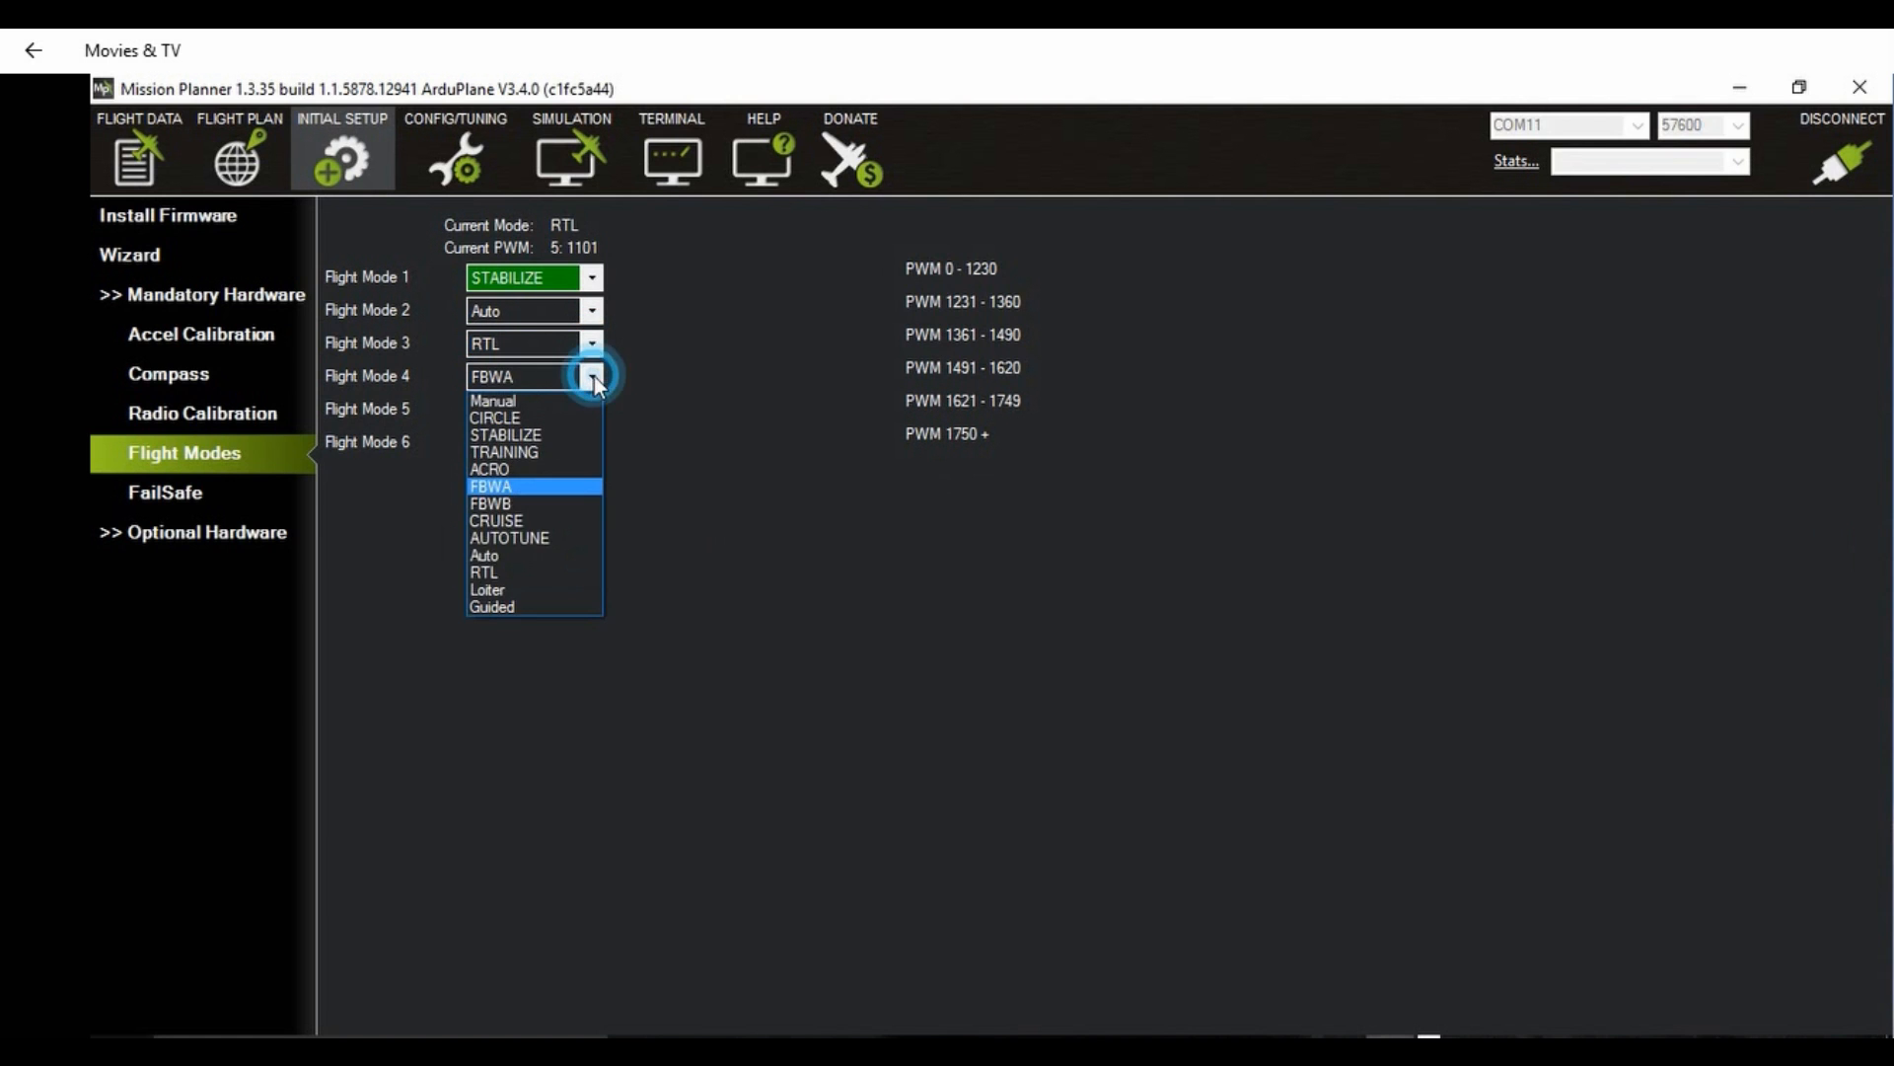
left_click(593, 375)
left_click(590, 411)
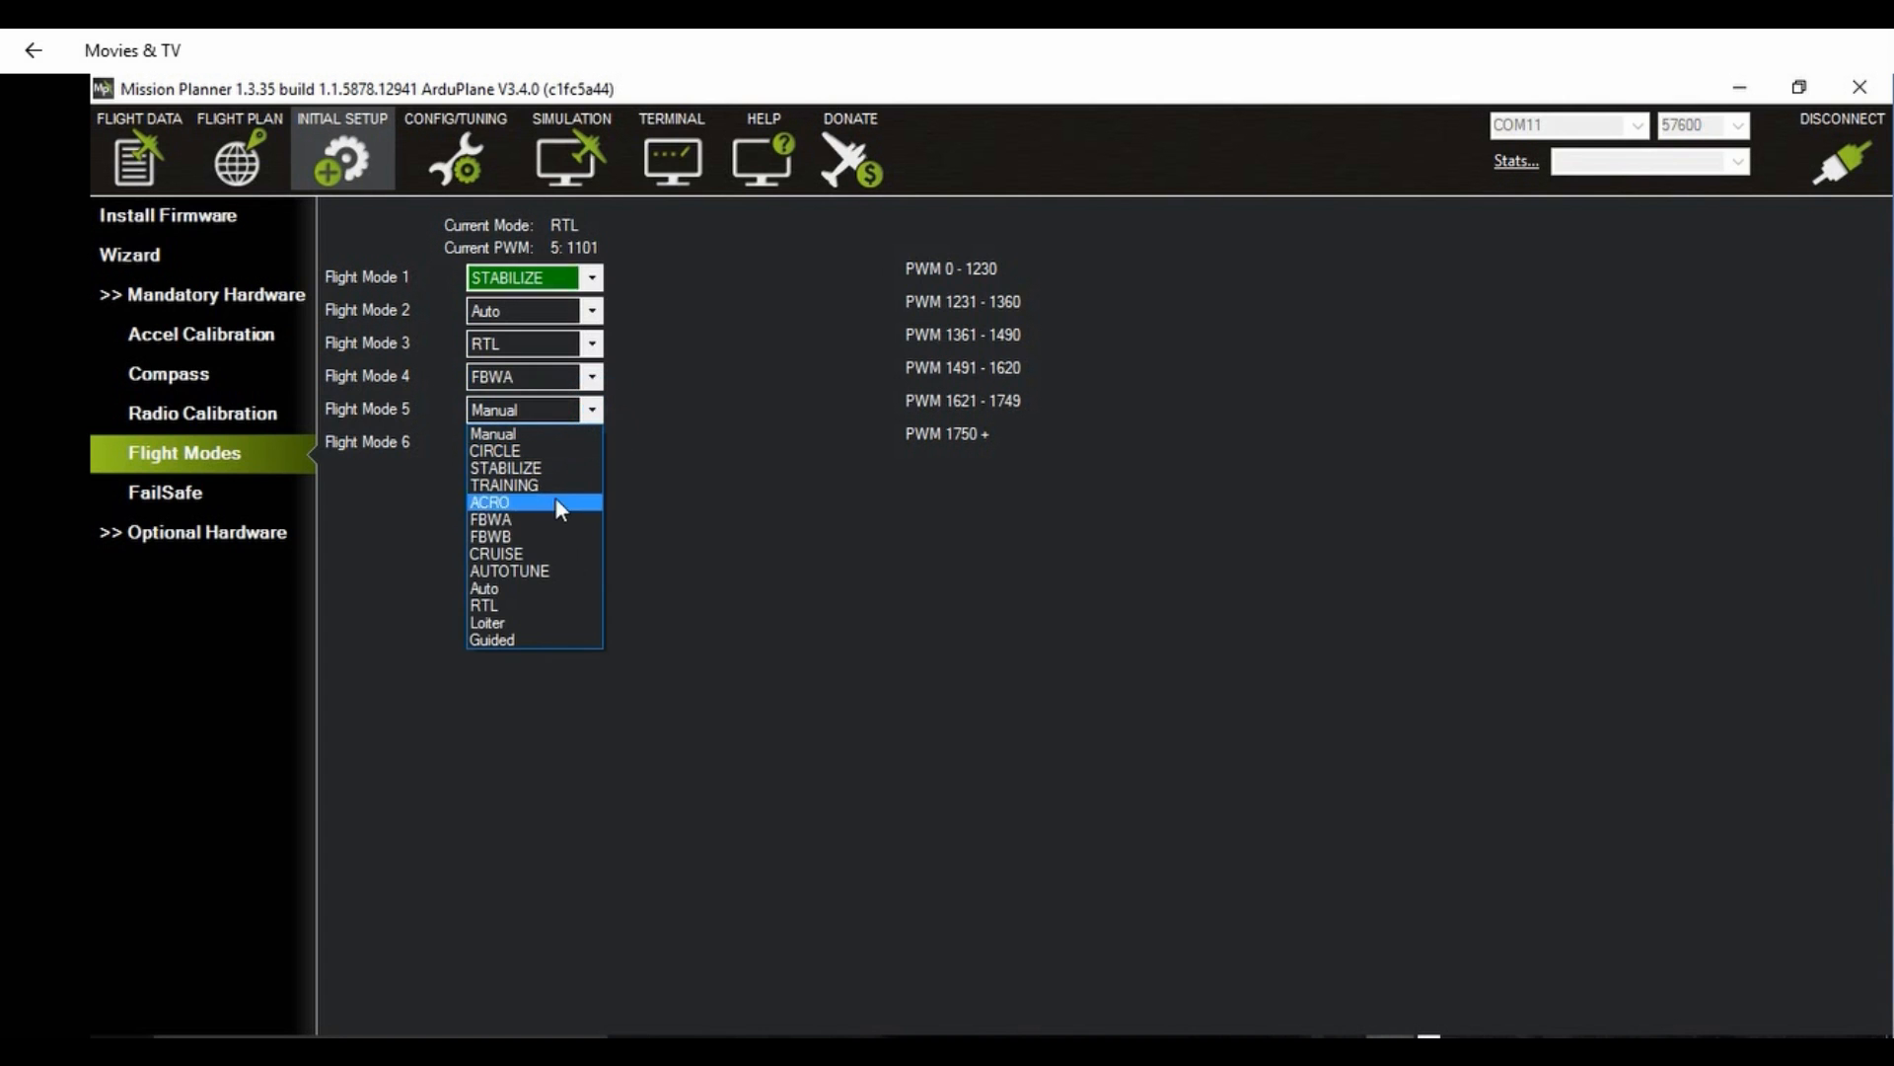
left_click(541, 553)
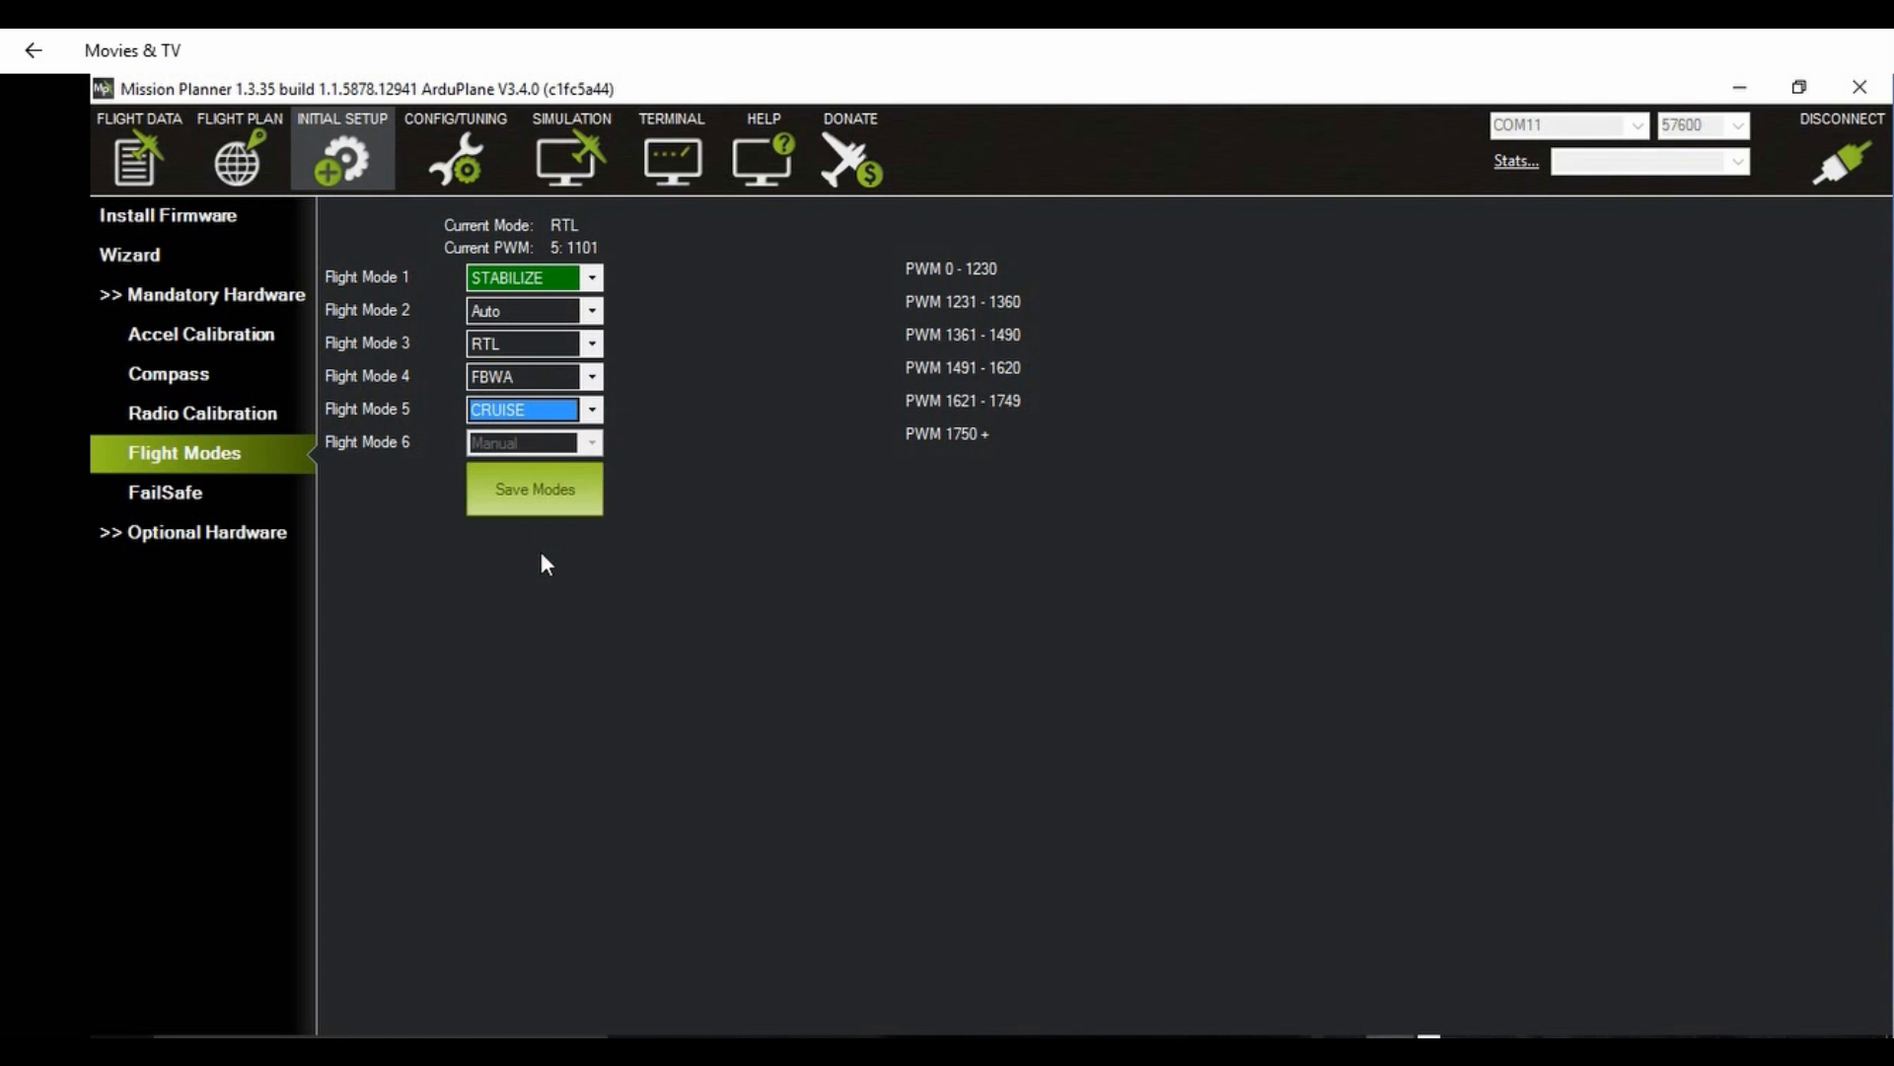
left_click(535, 501)
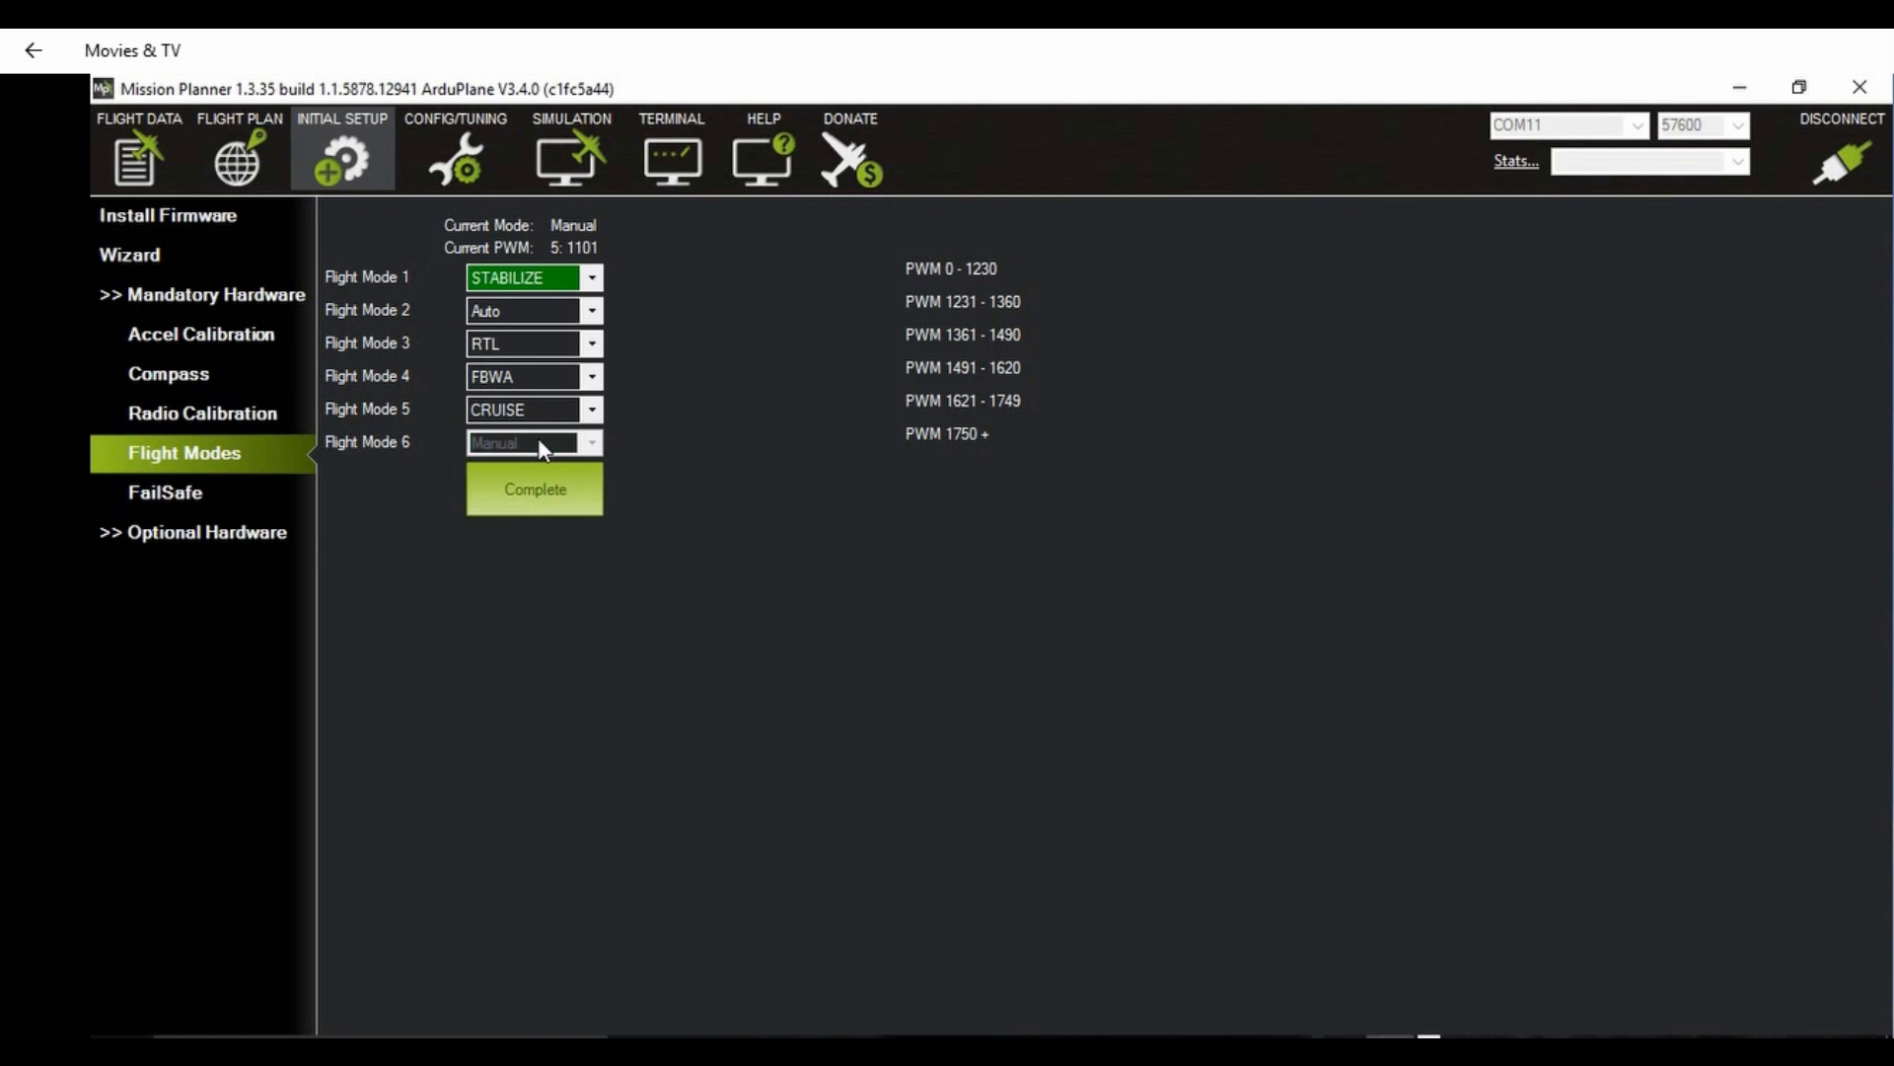
Step: Set the optional battery monitor to "4: Voltage and Current"
left_click(182, 535)
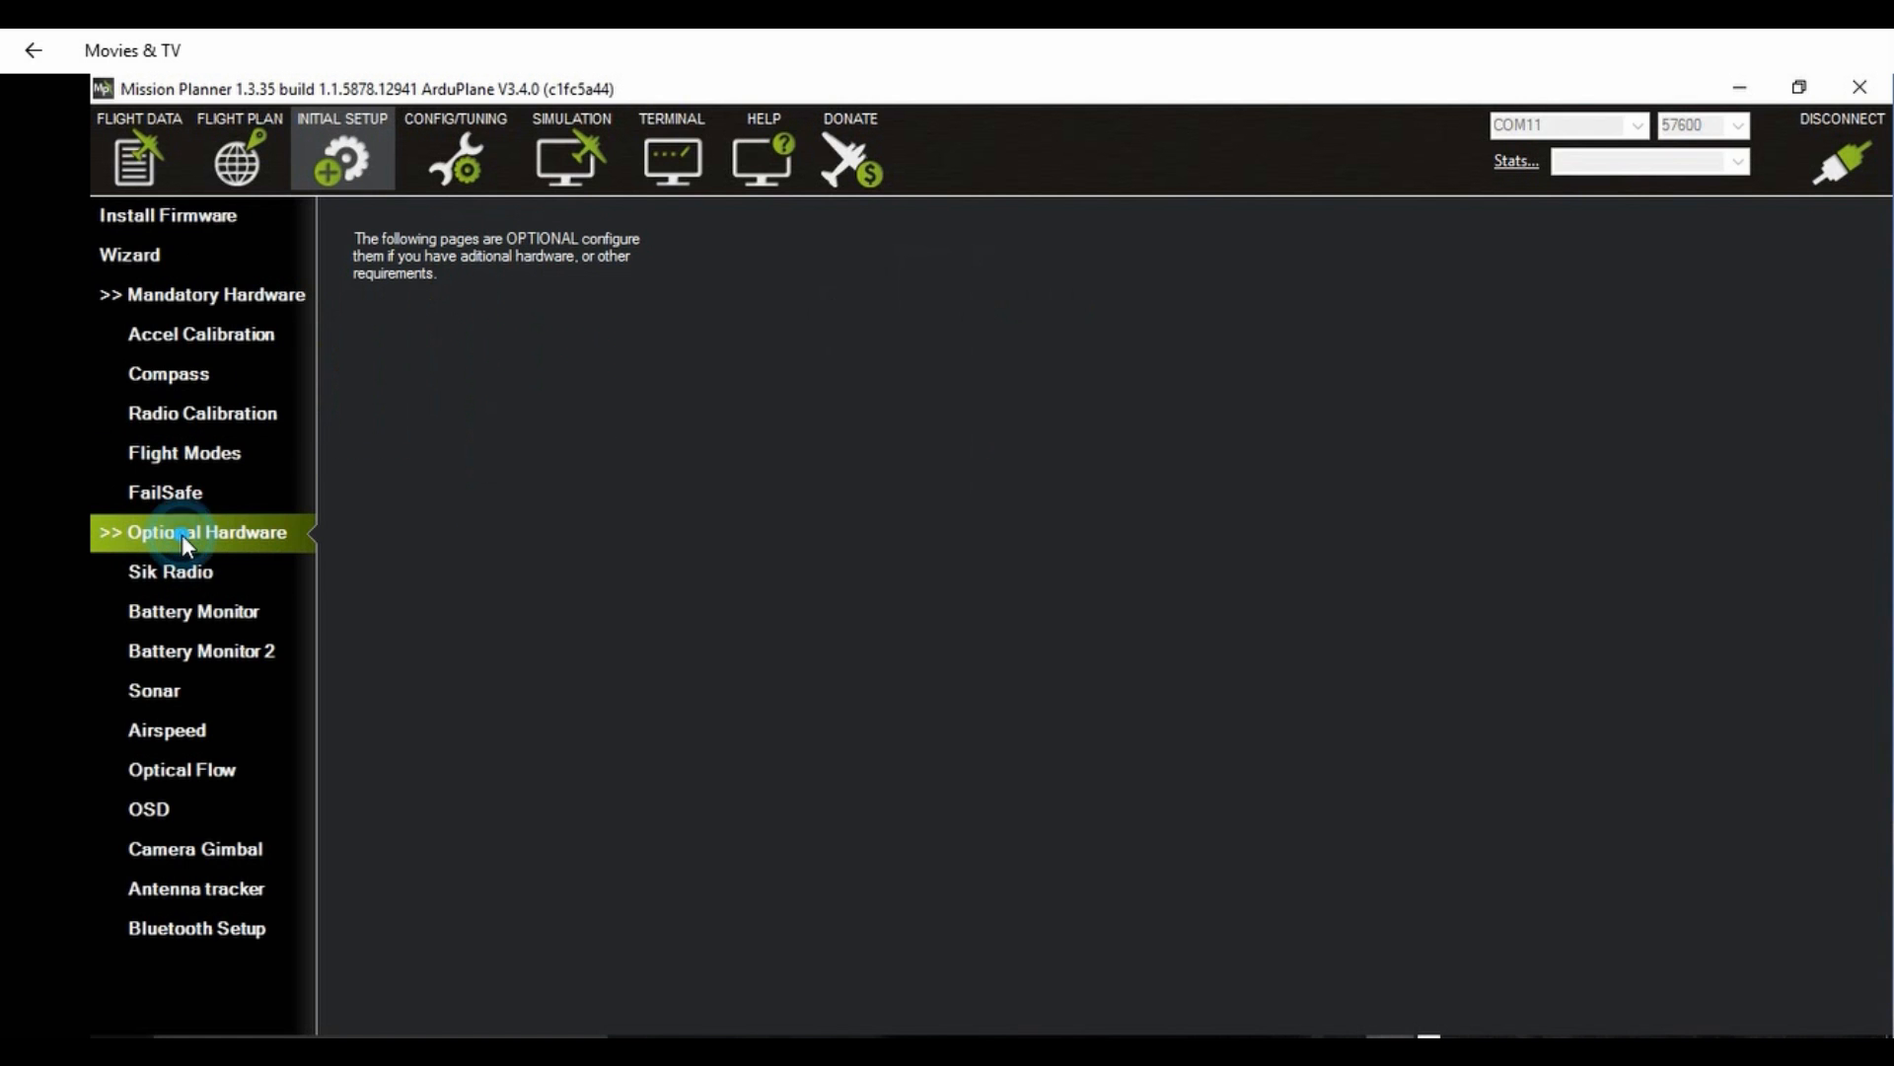
left_click(198, 614)
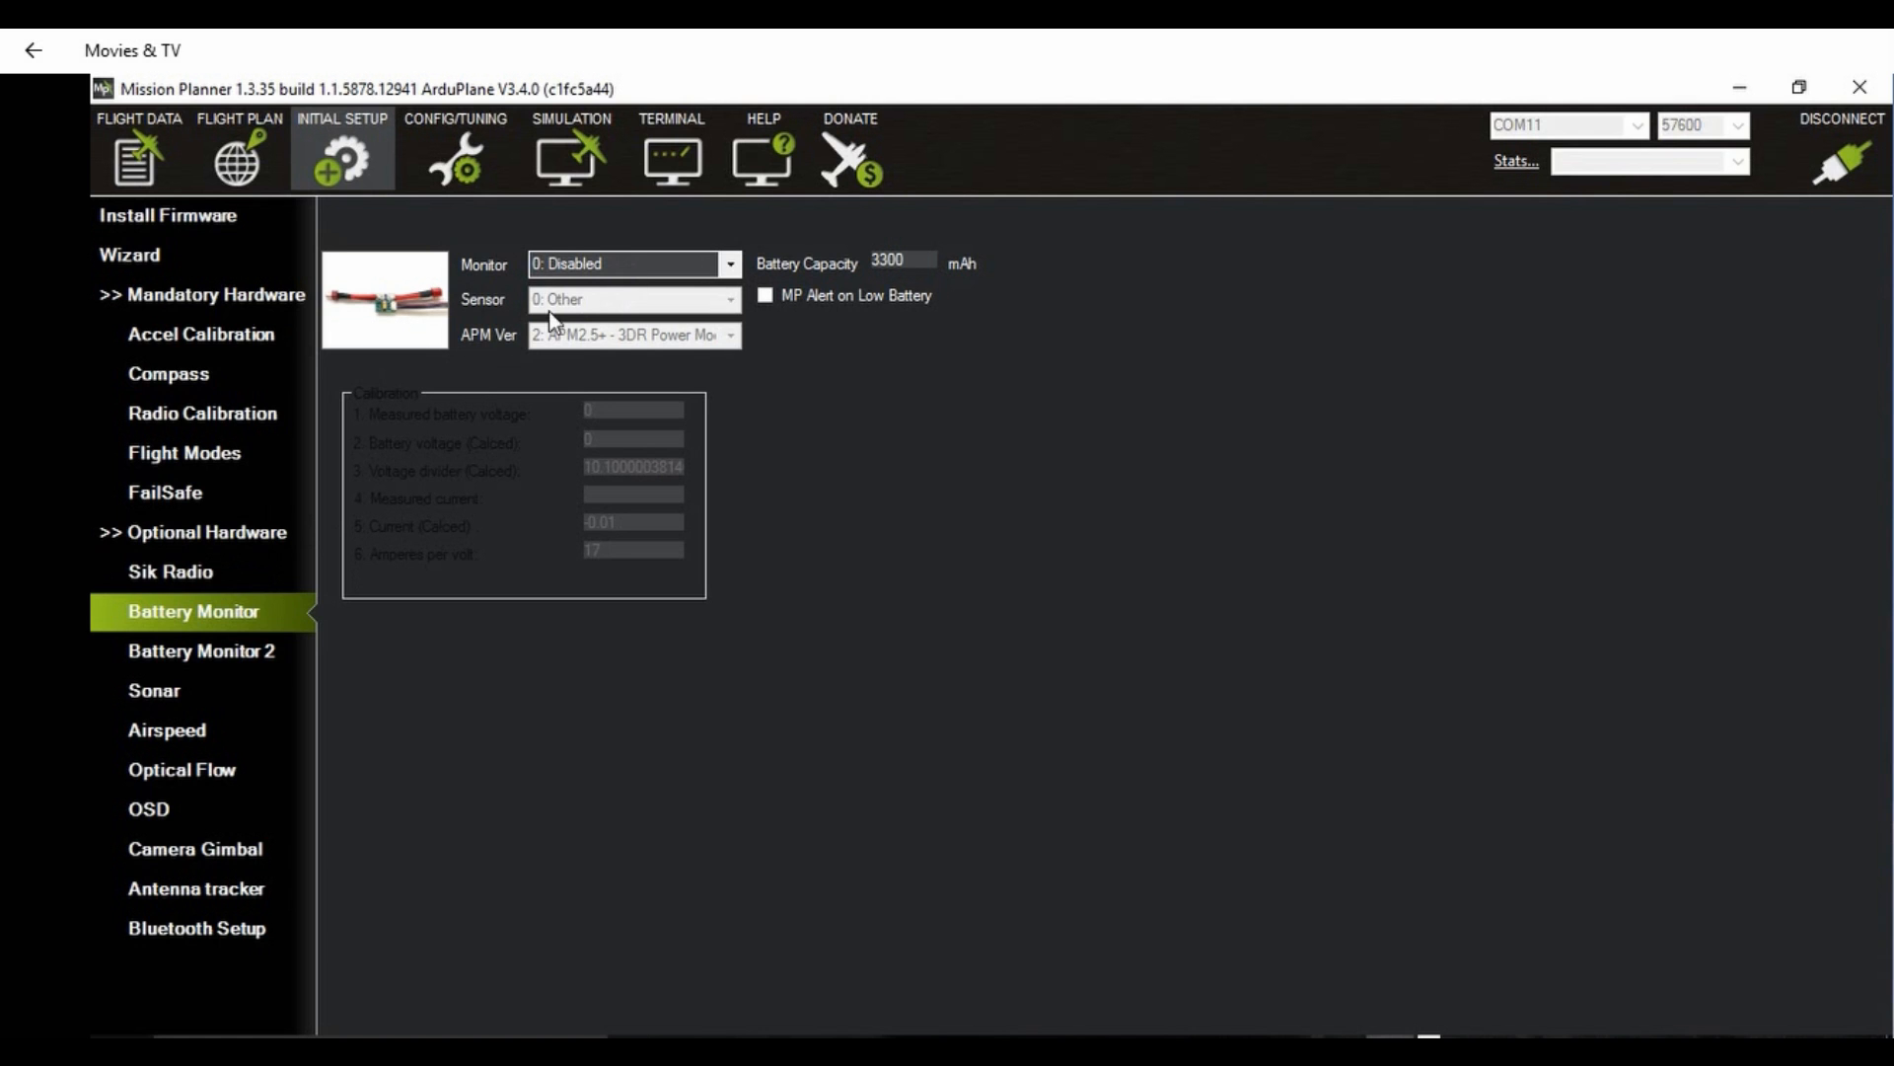
left_click(732, 261)
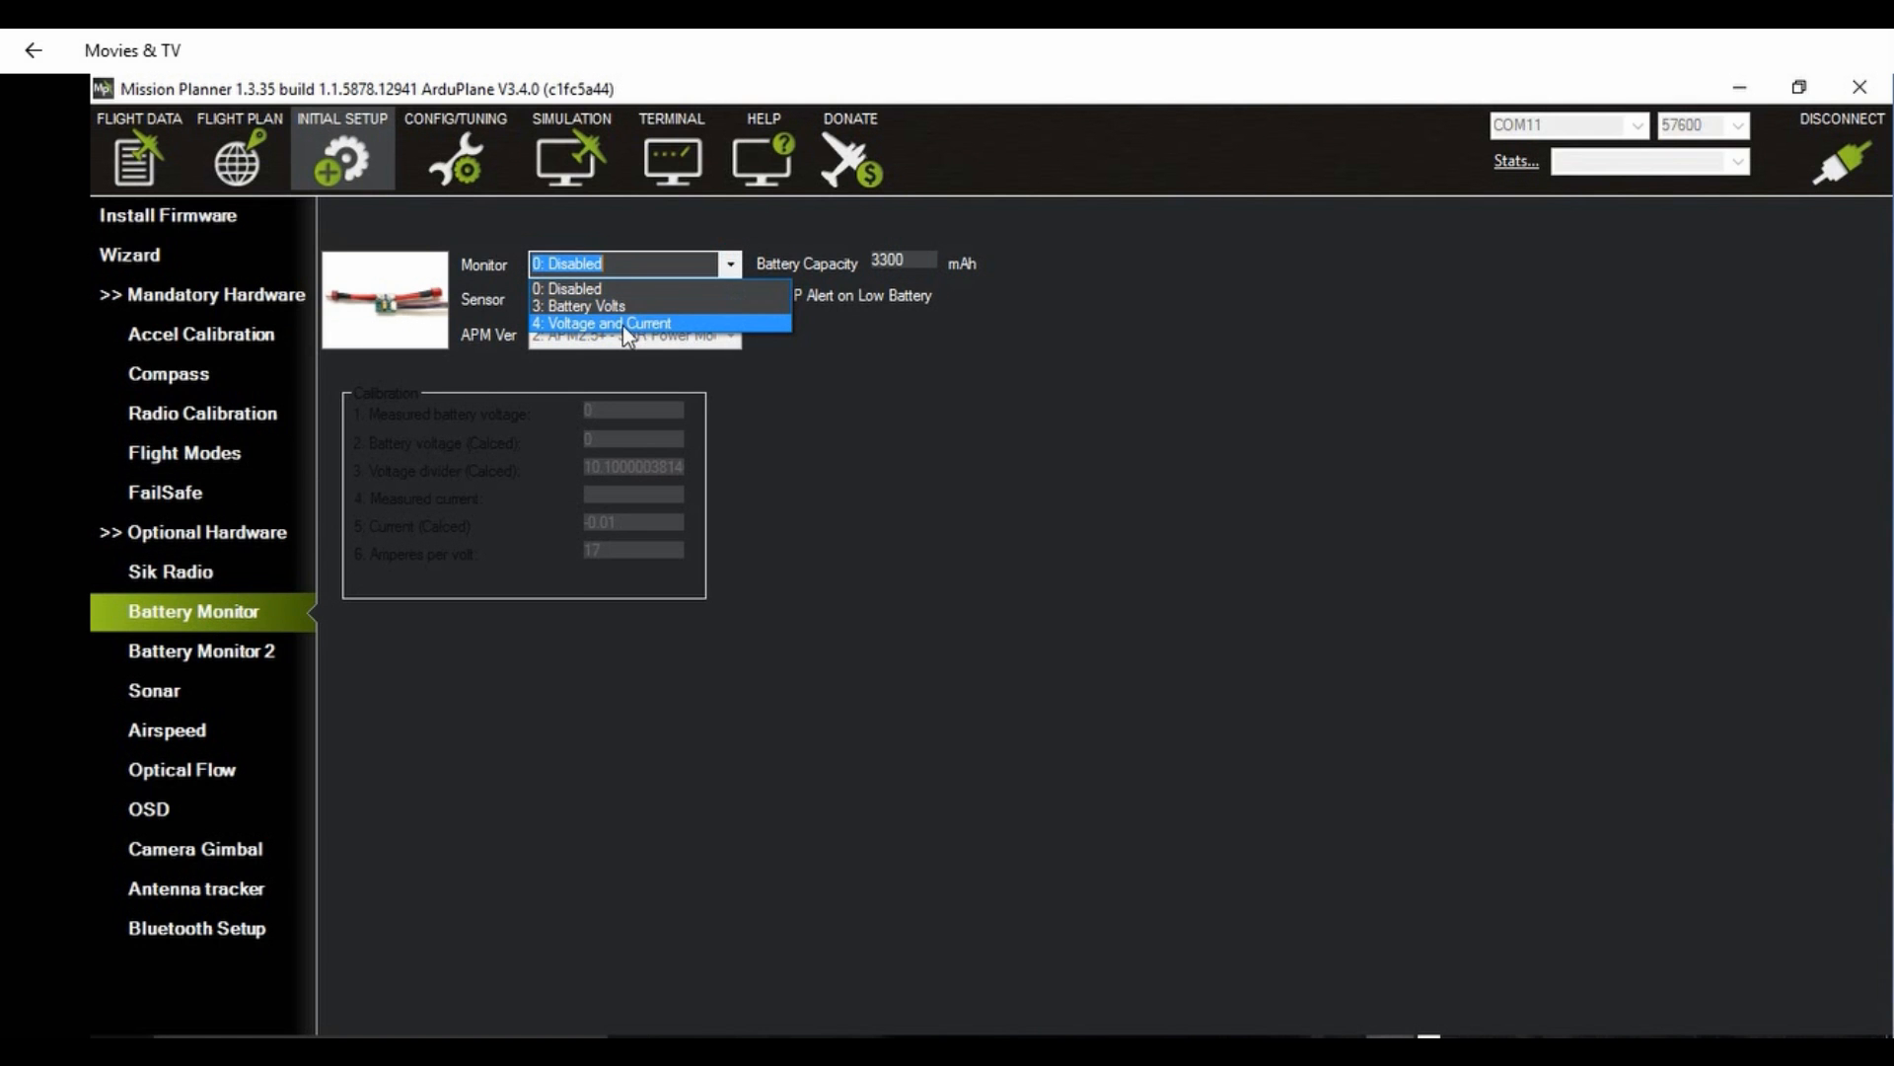
left_click(594, 322)
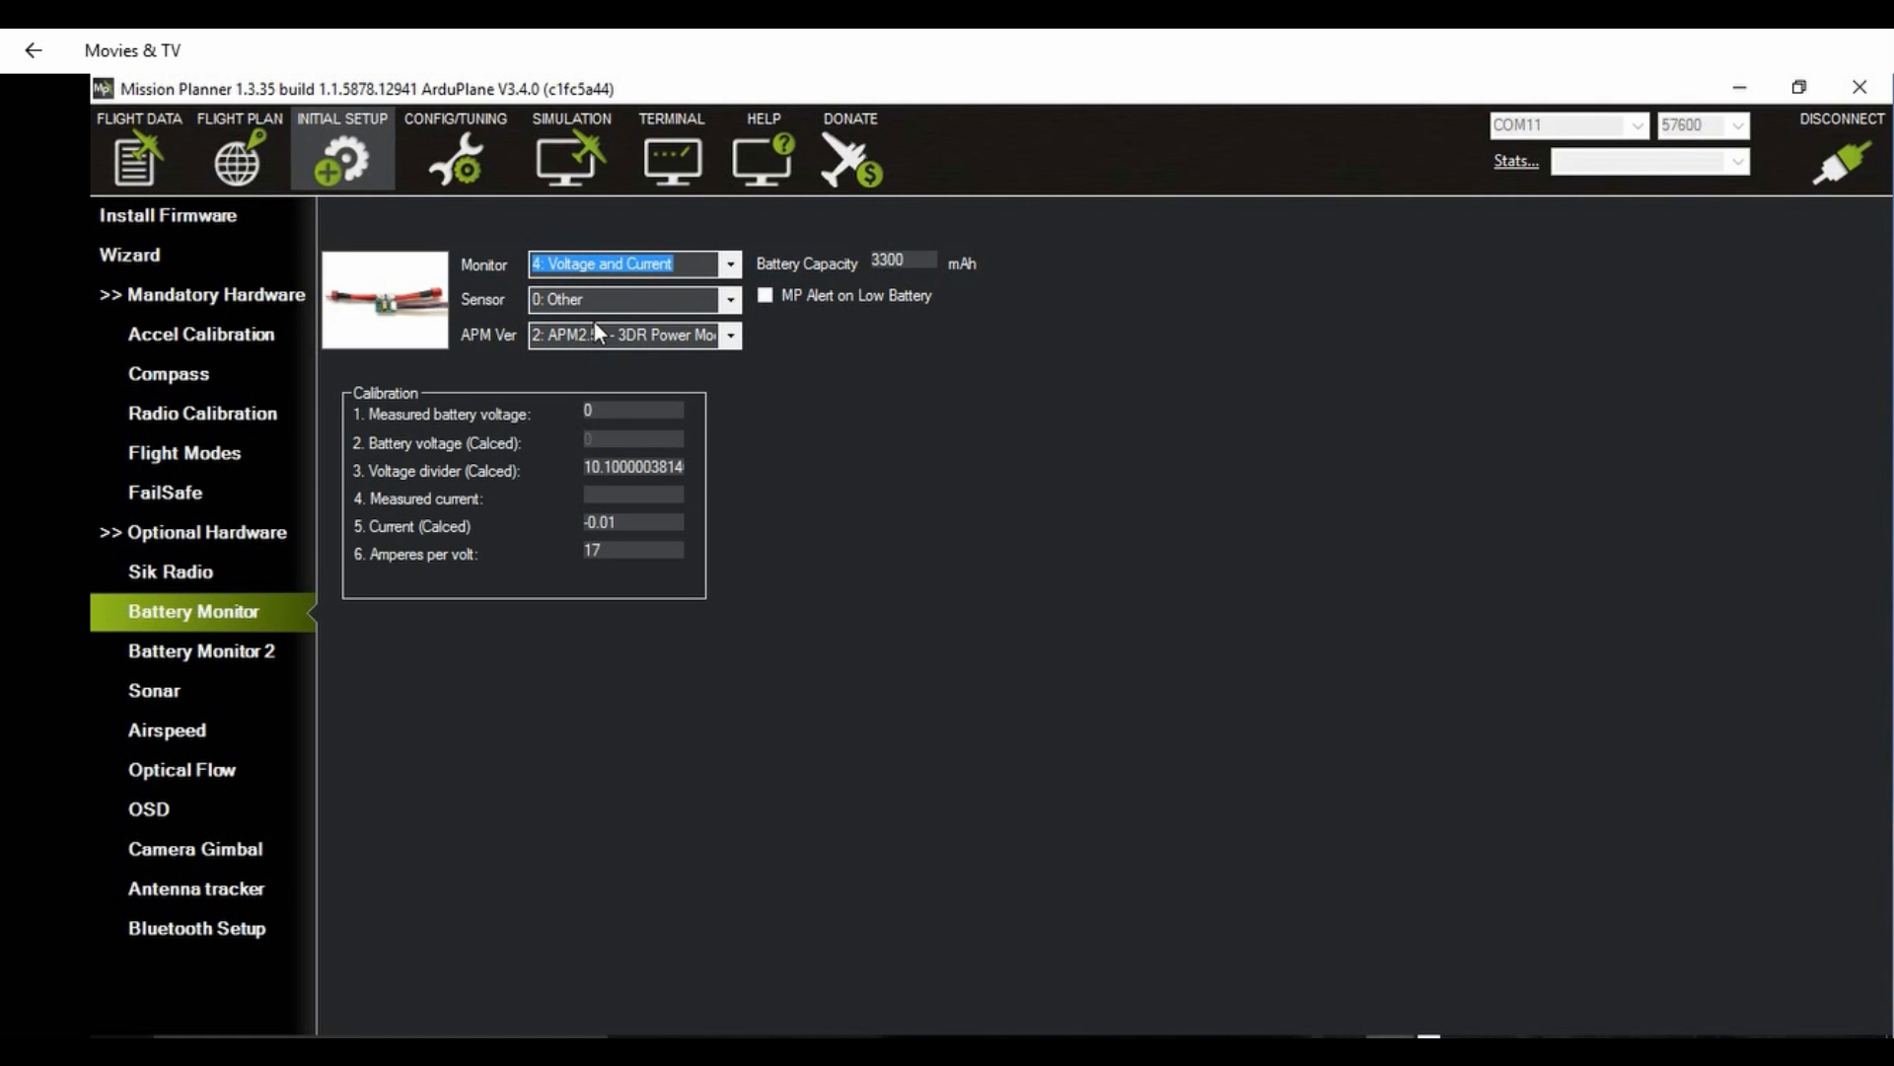
Step: Keep the battery monitor's sensor at "0: Other" and its APM version at "2: APM2.5+ - 3DR Power Module"
left_click(728, 300)
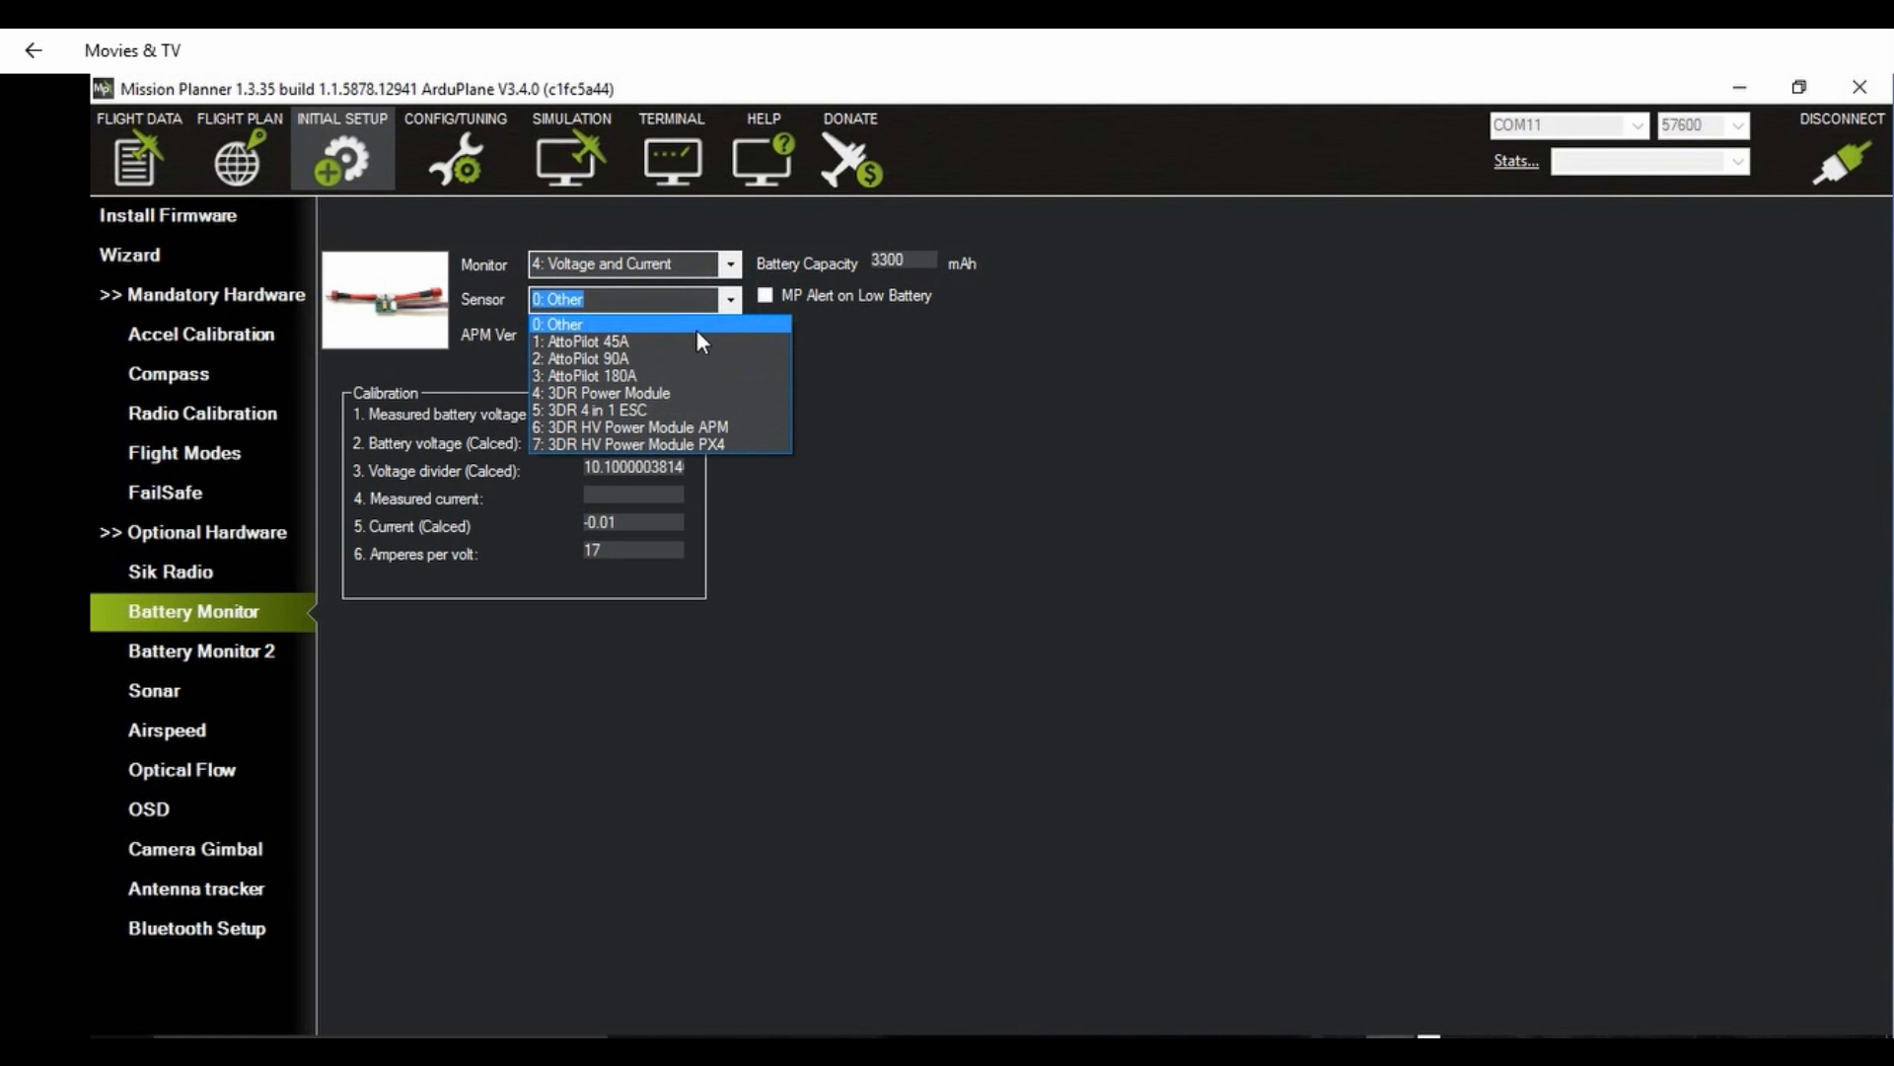
left_click(694, 326)
left_click(728, 336)
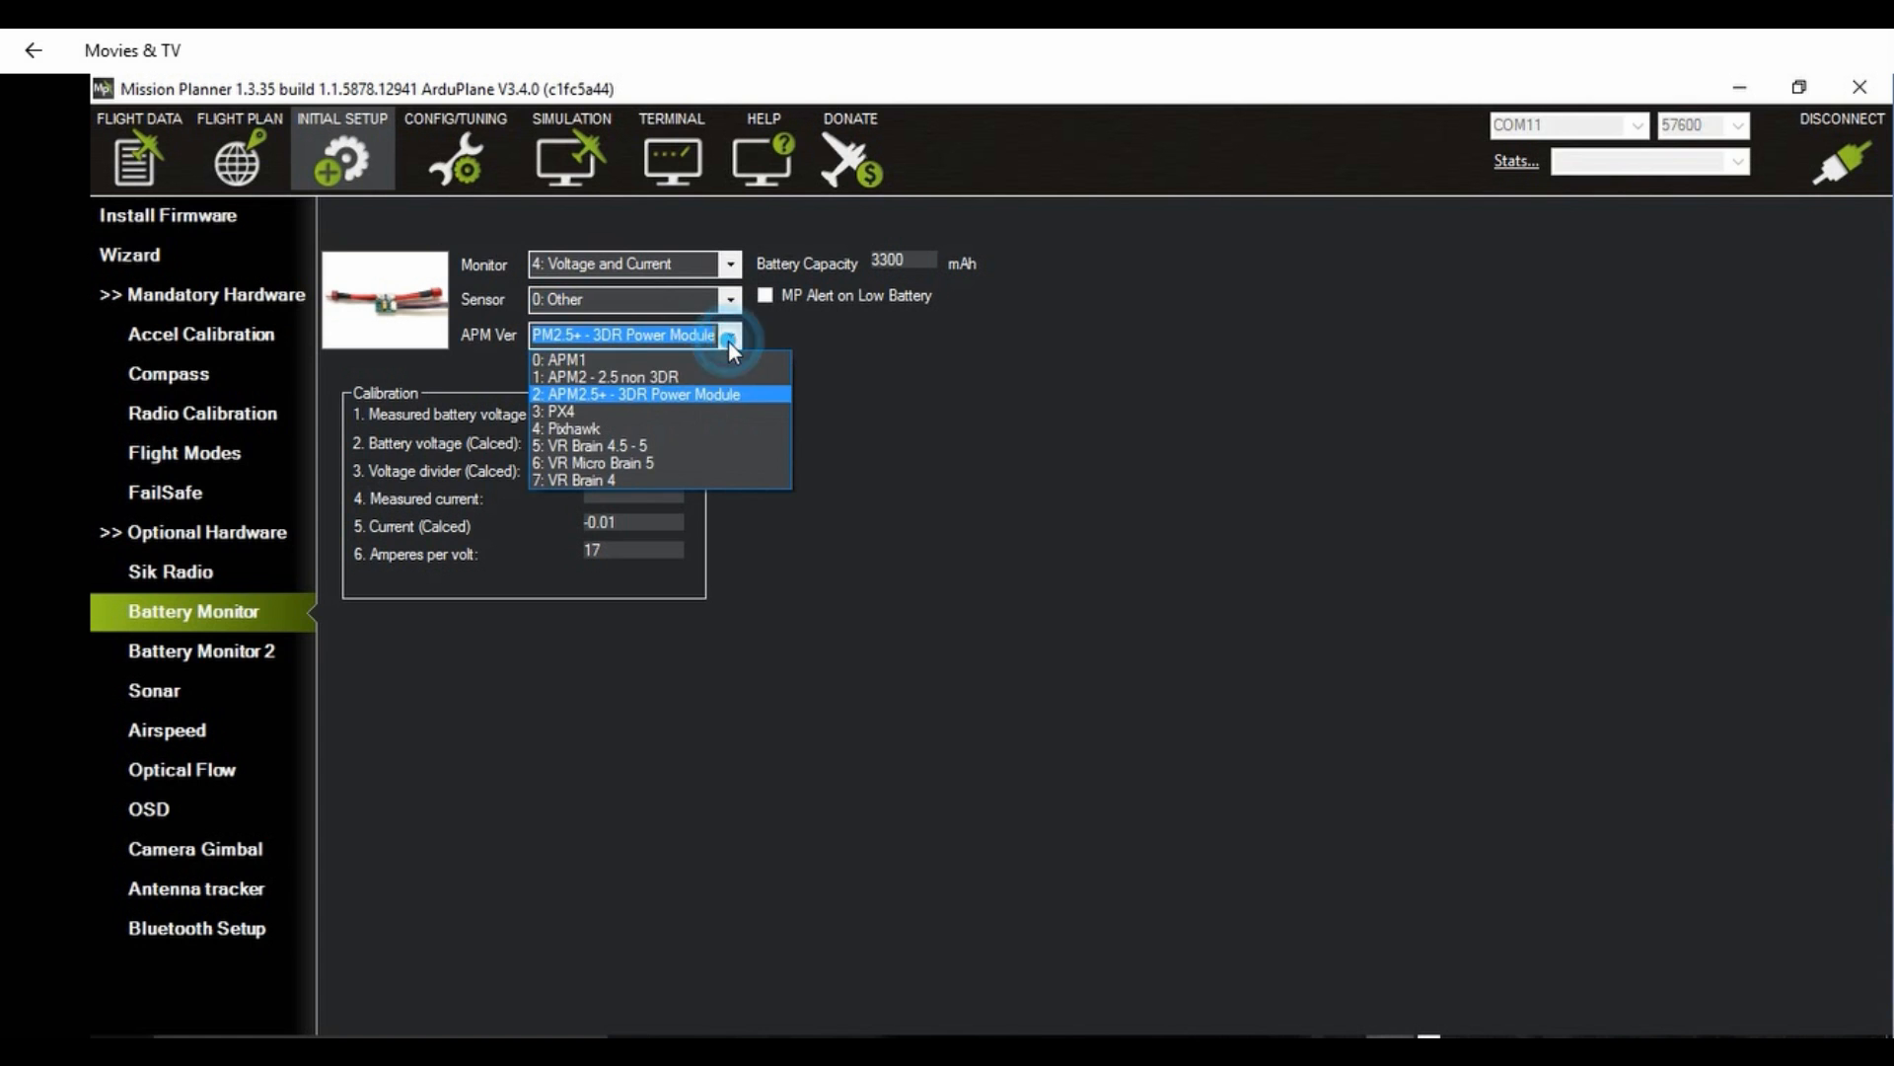
left_click(642, 395)
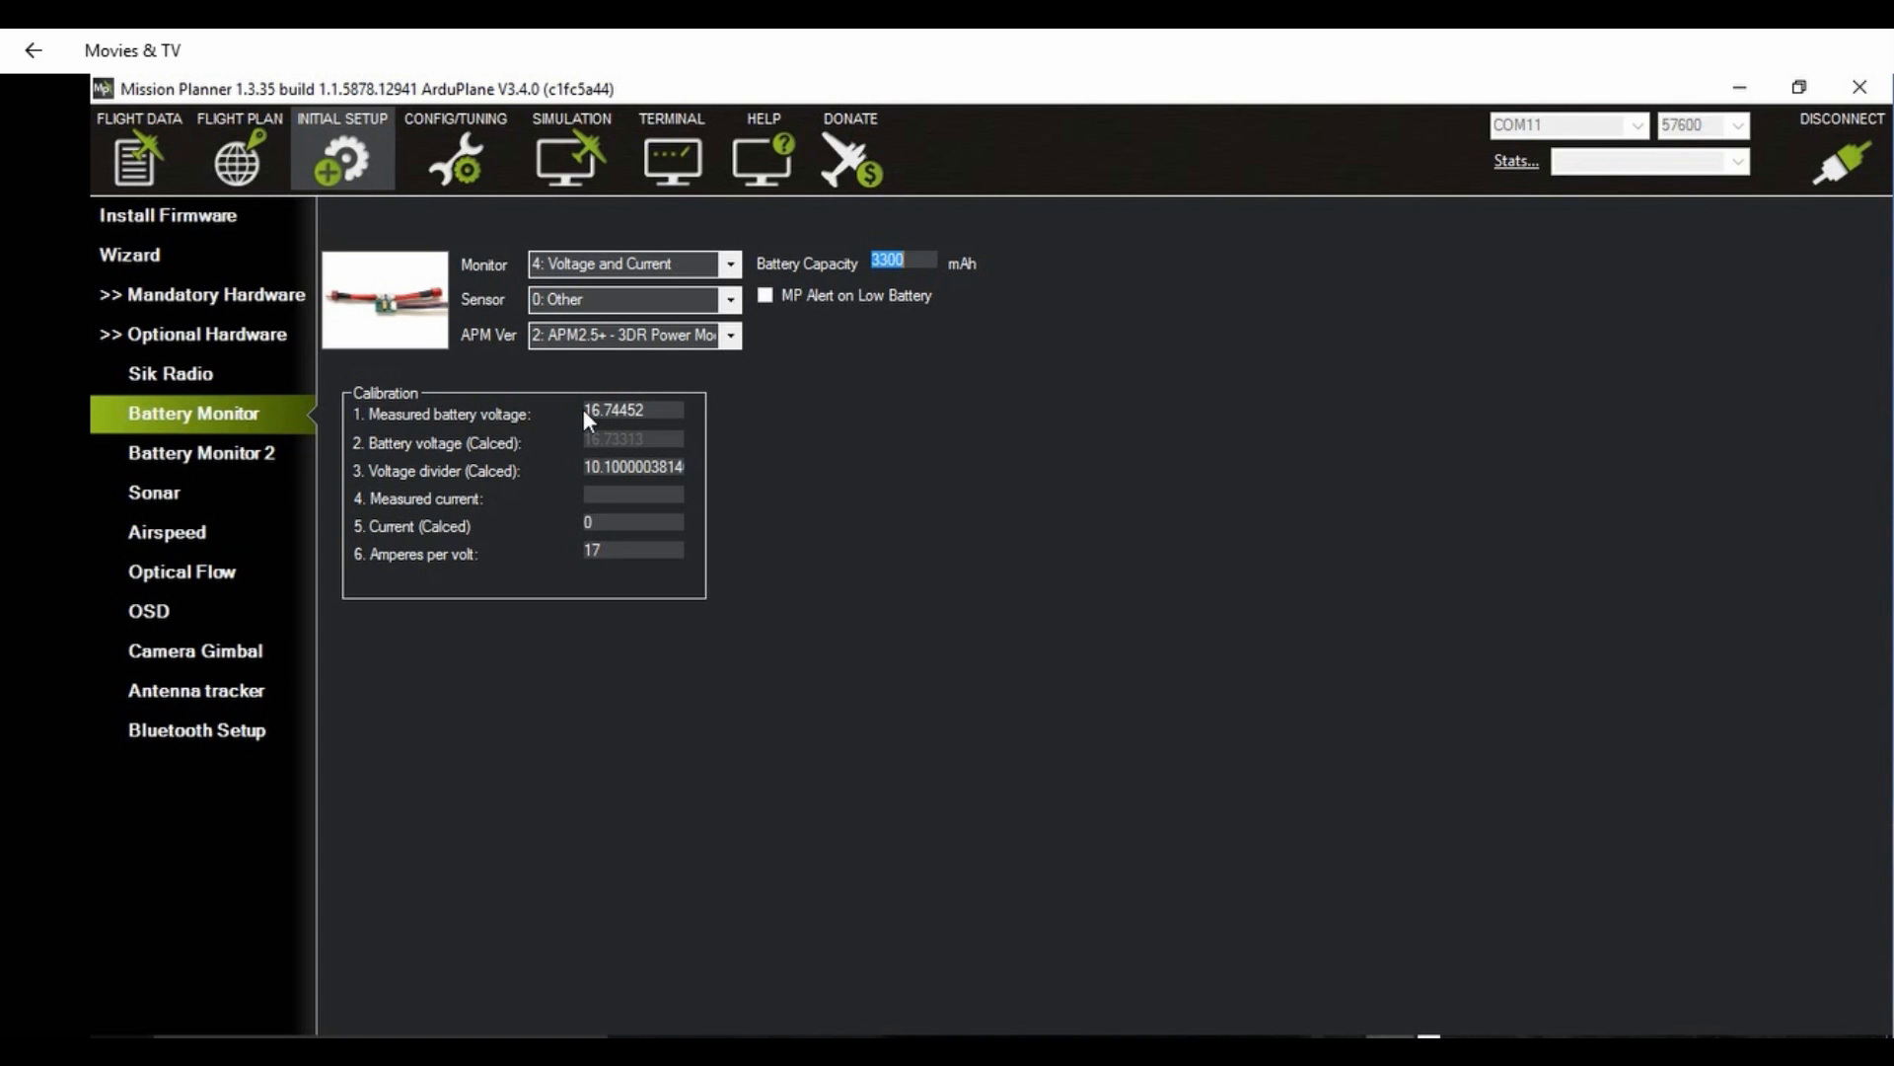
Step: Set the measured battery voltage to 16.64 and check the battery reading on the flight data screen
left_click_drag(588, 409, 682, 410)
type("16.64")
key("Tab")
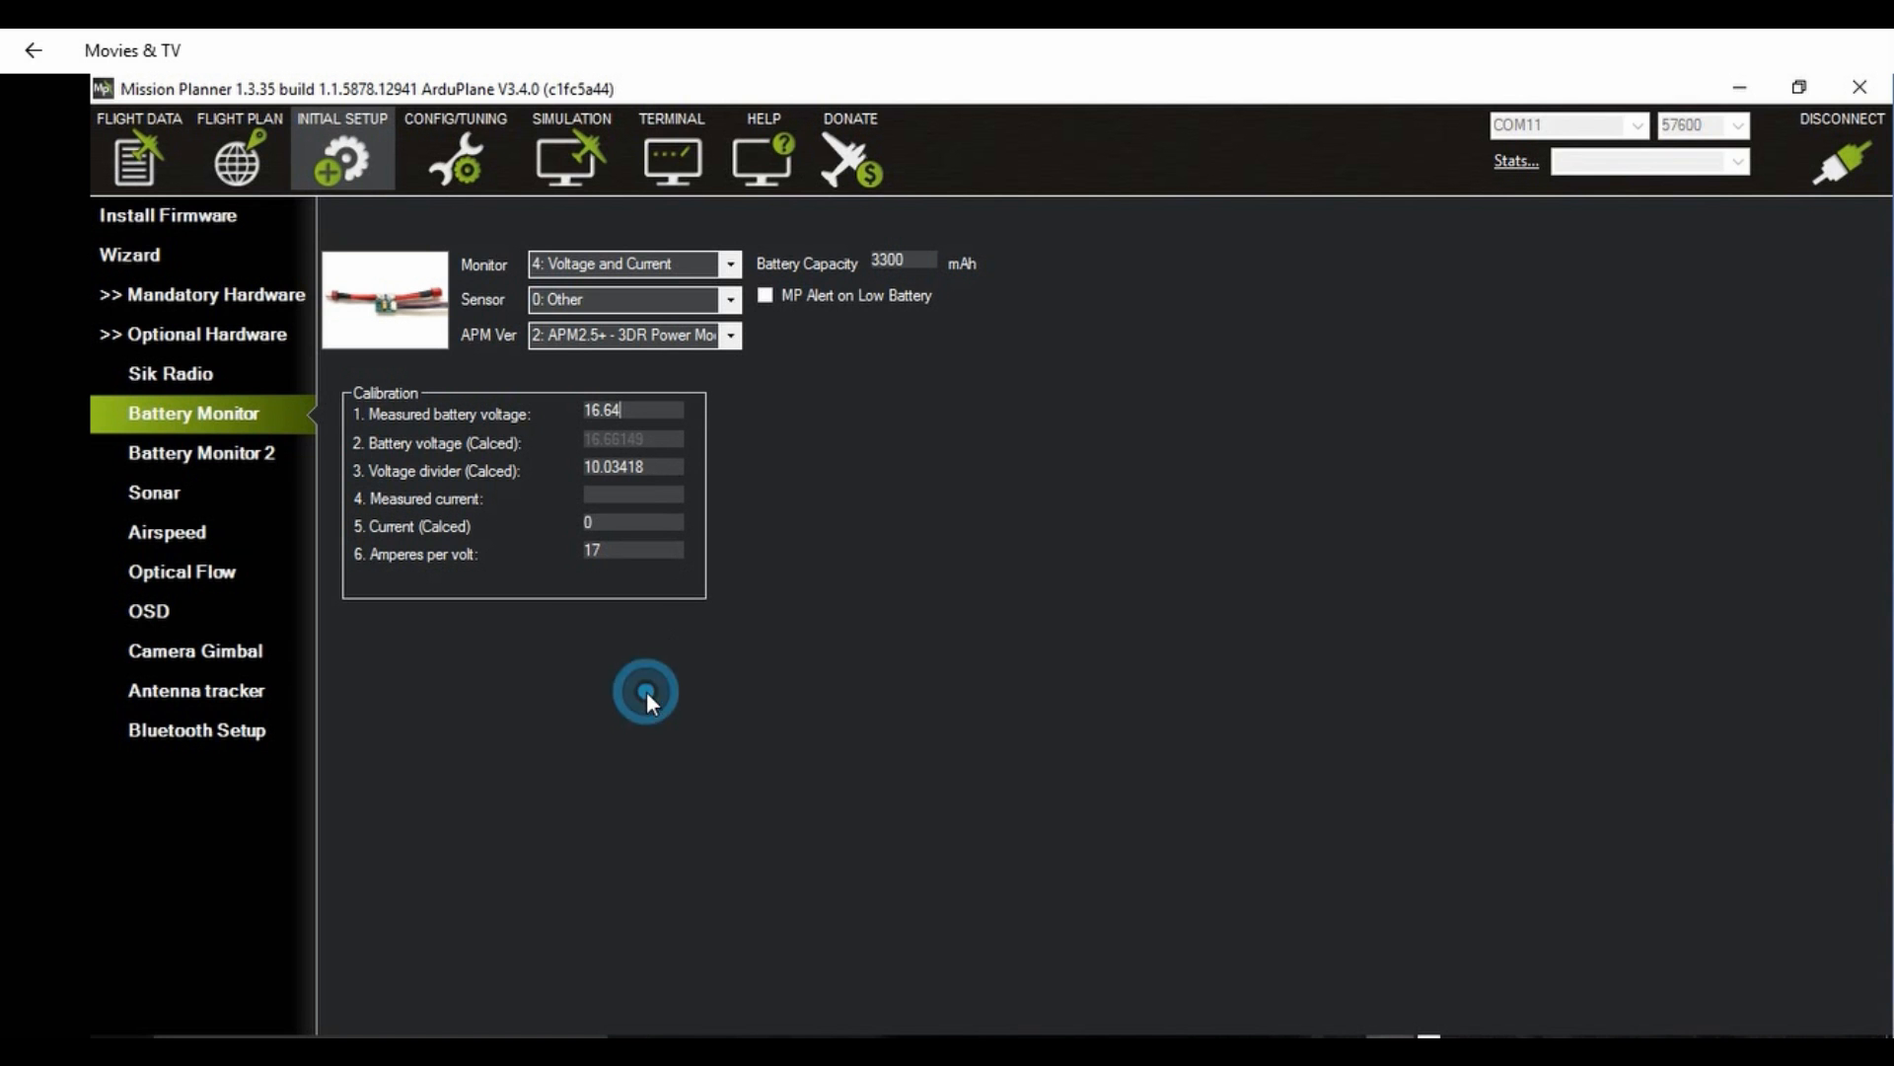
left_click(138, 153)
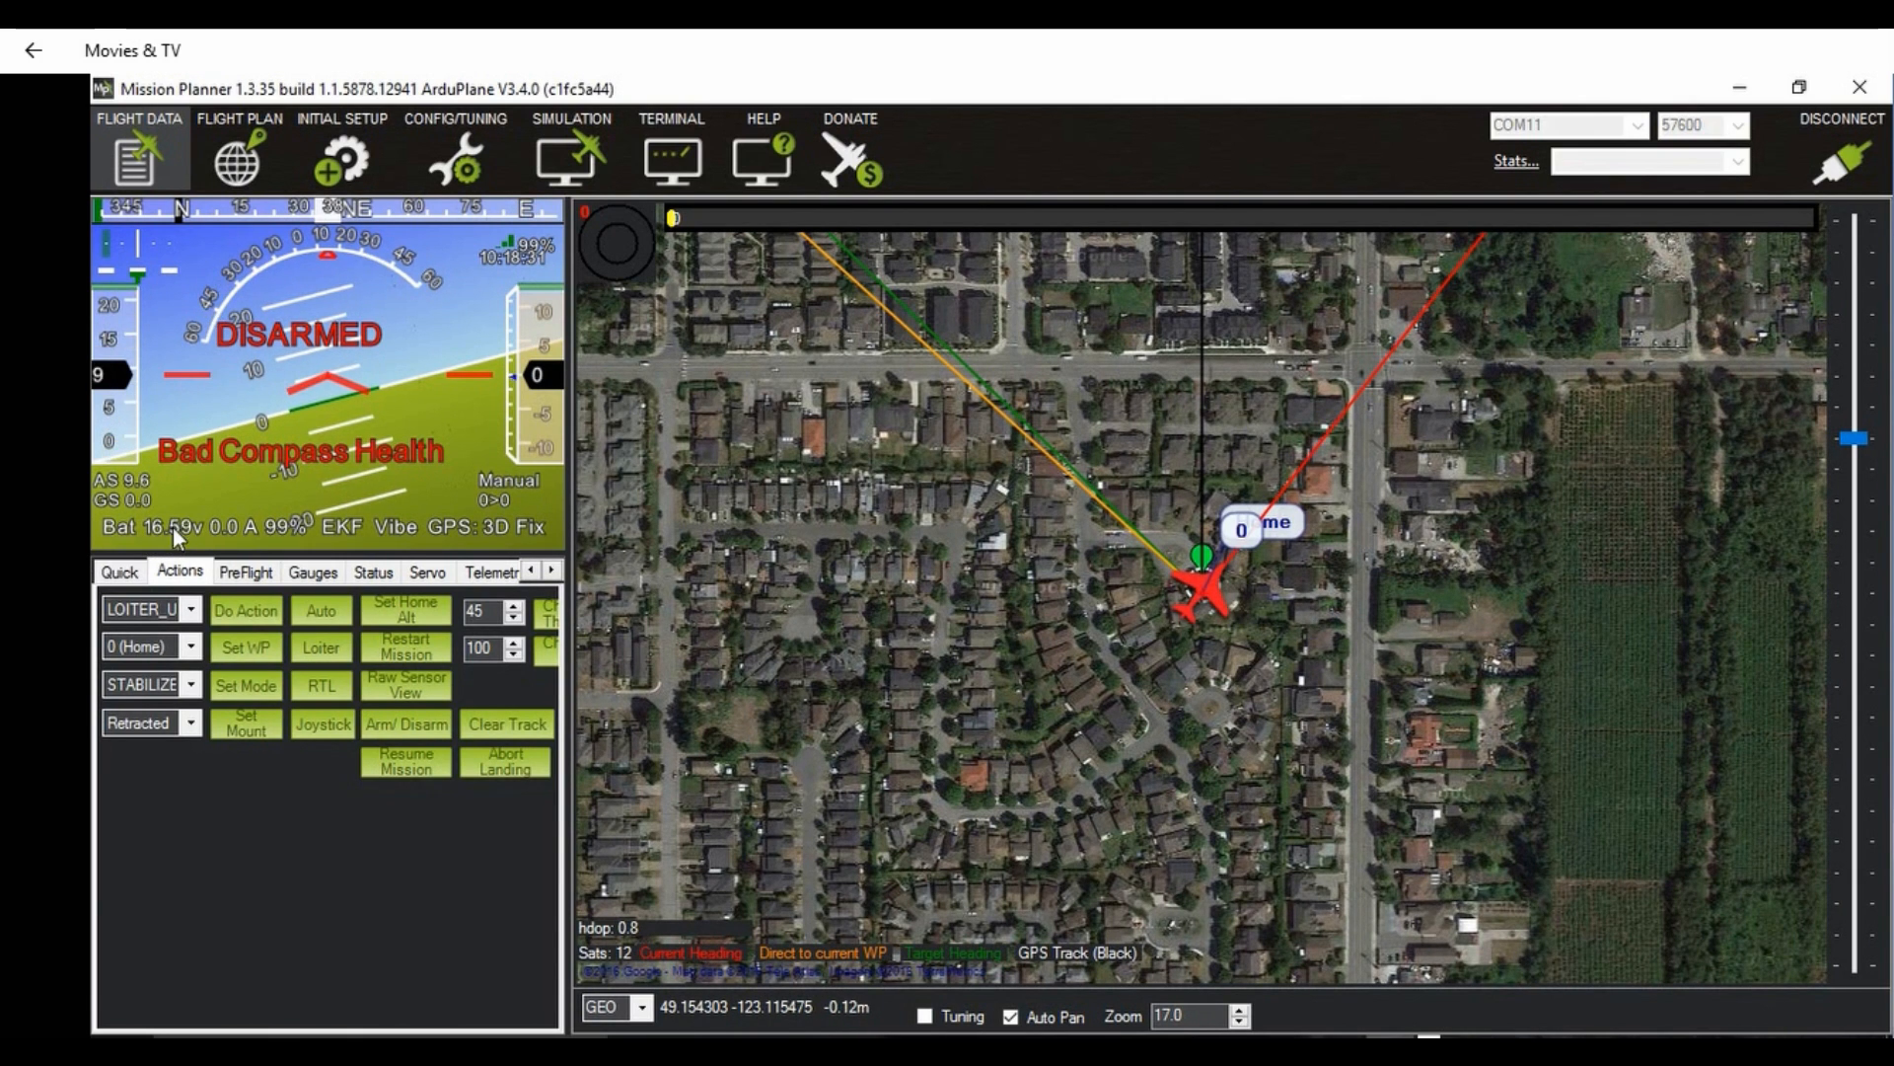
Step: Correct the measured battery voltage to 16.66 in the battery monitor calibration and recheck the flight data battery reading
left_click(339, 156)
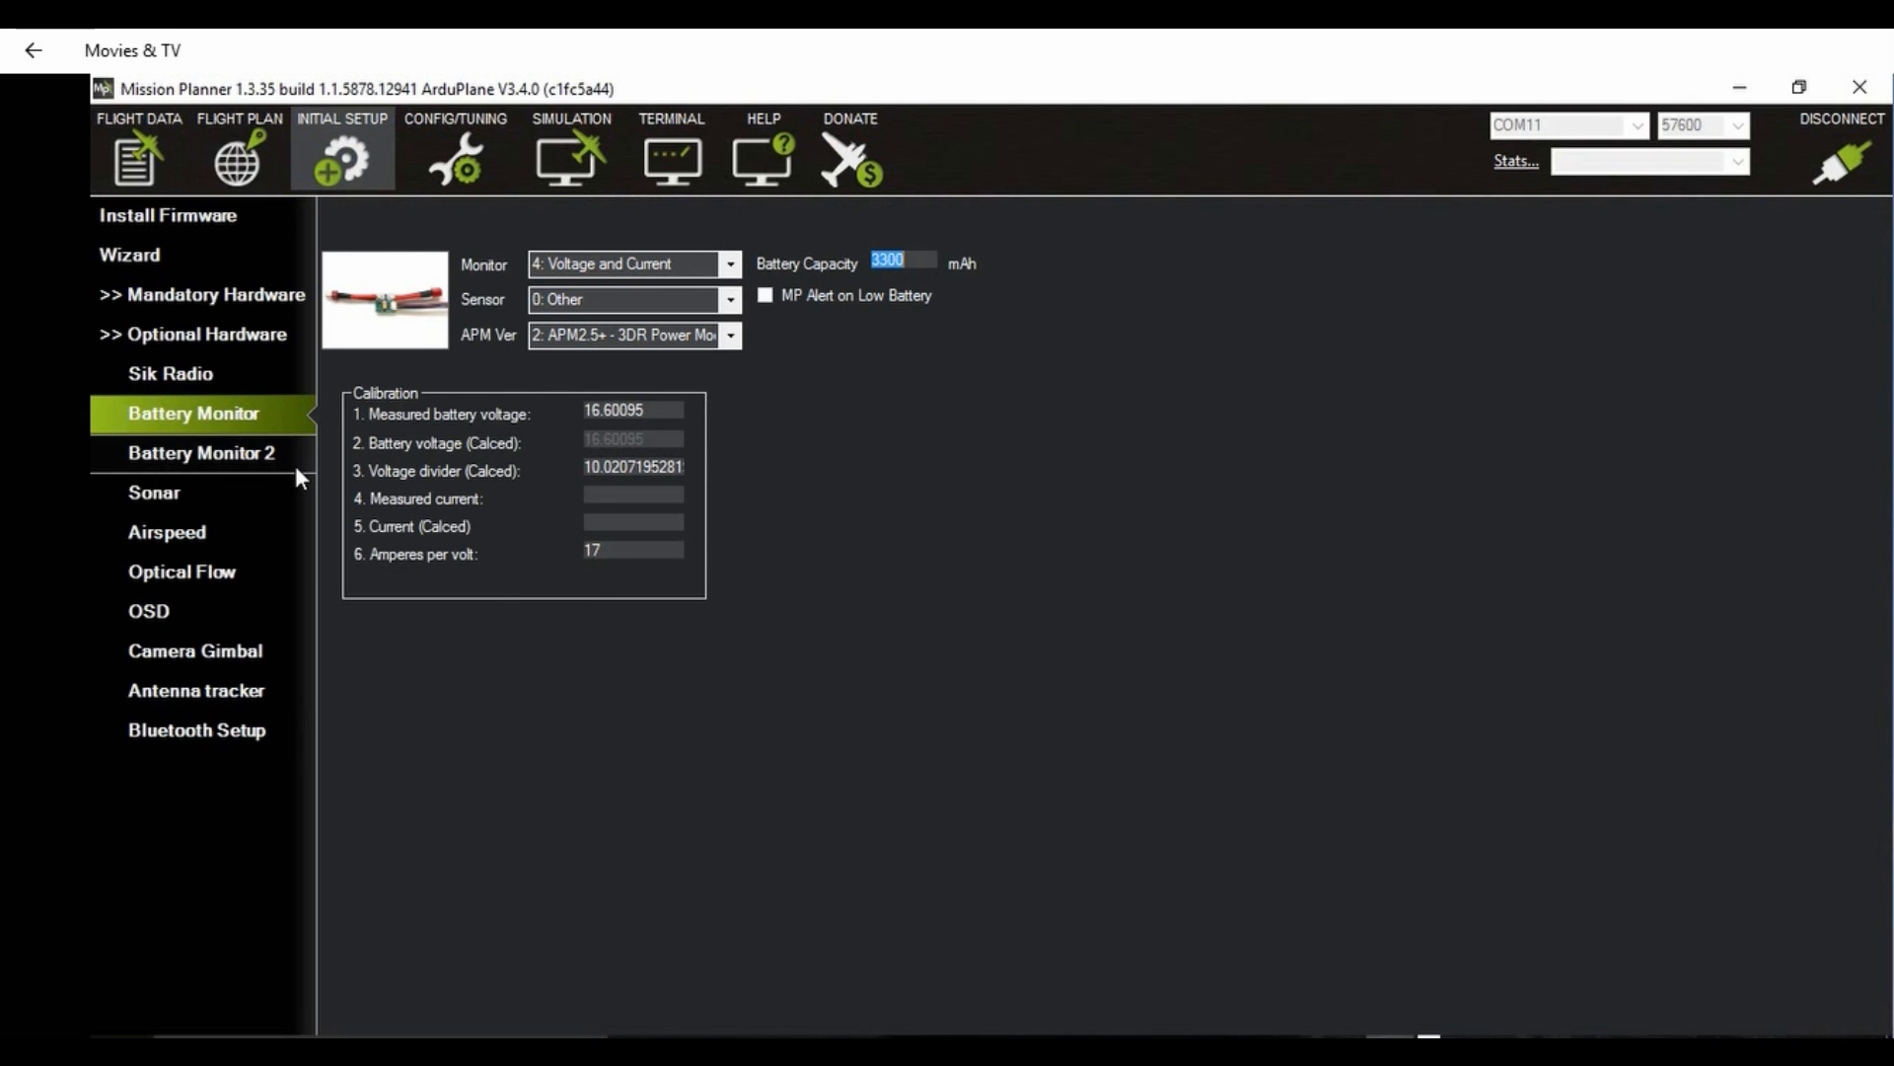
left_click(618, 408)
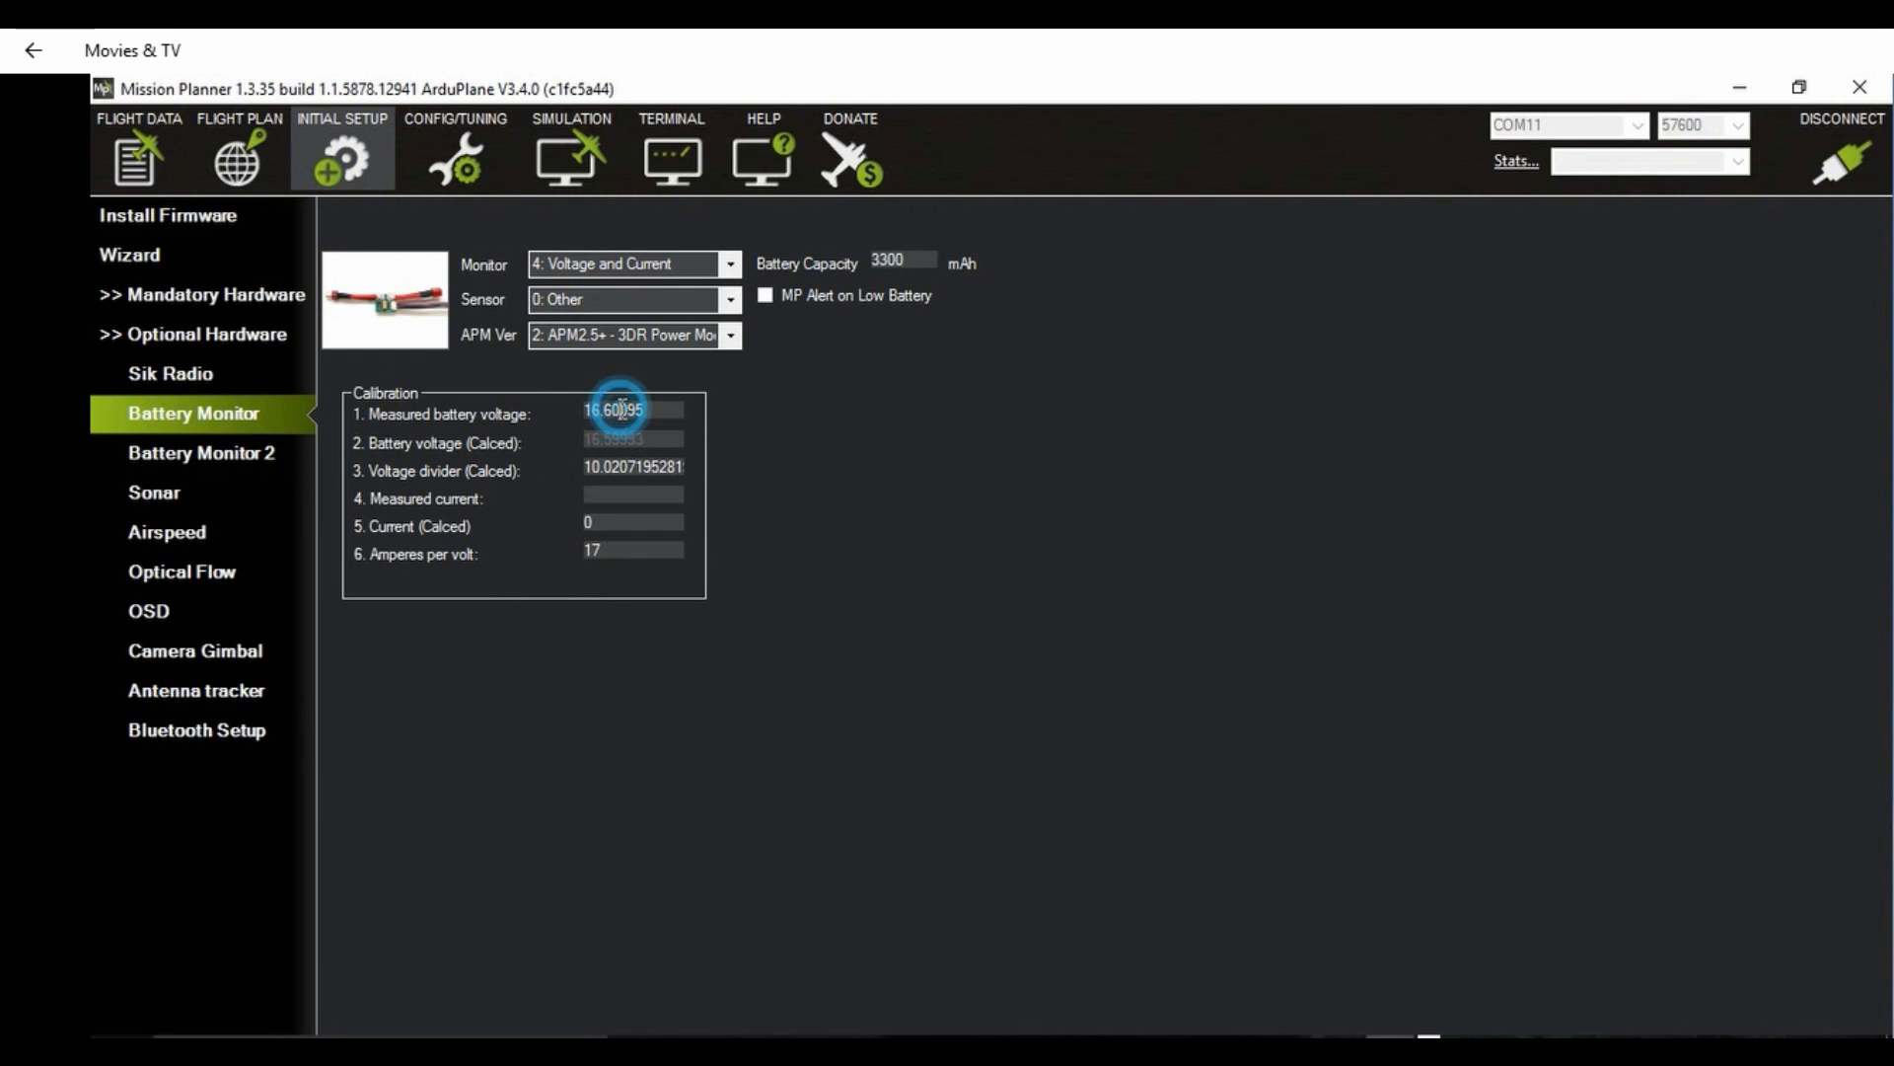
left_click(663, 405)
key("BackSpace")
key("BackSpace")
key("BackSpace")
key("BackSpace")
key("BackSpace")
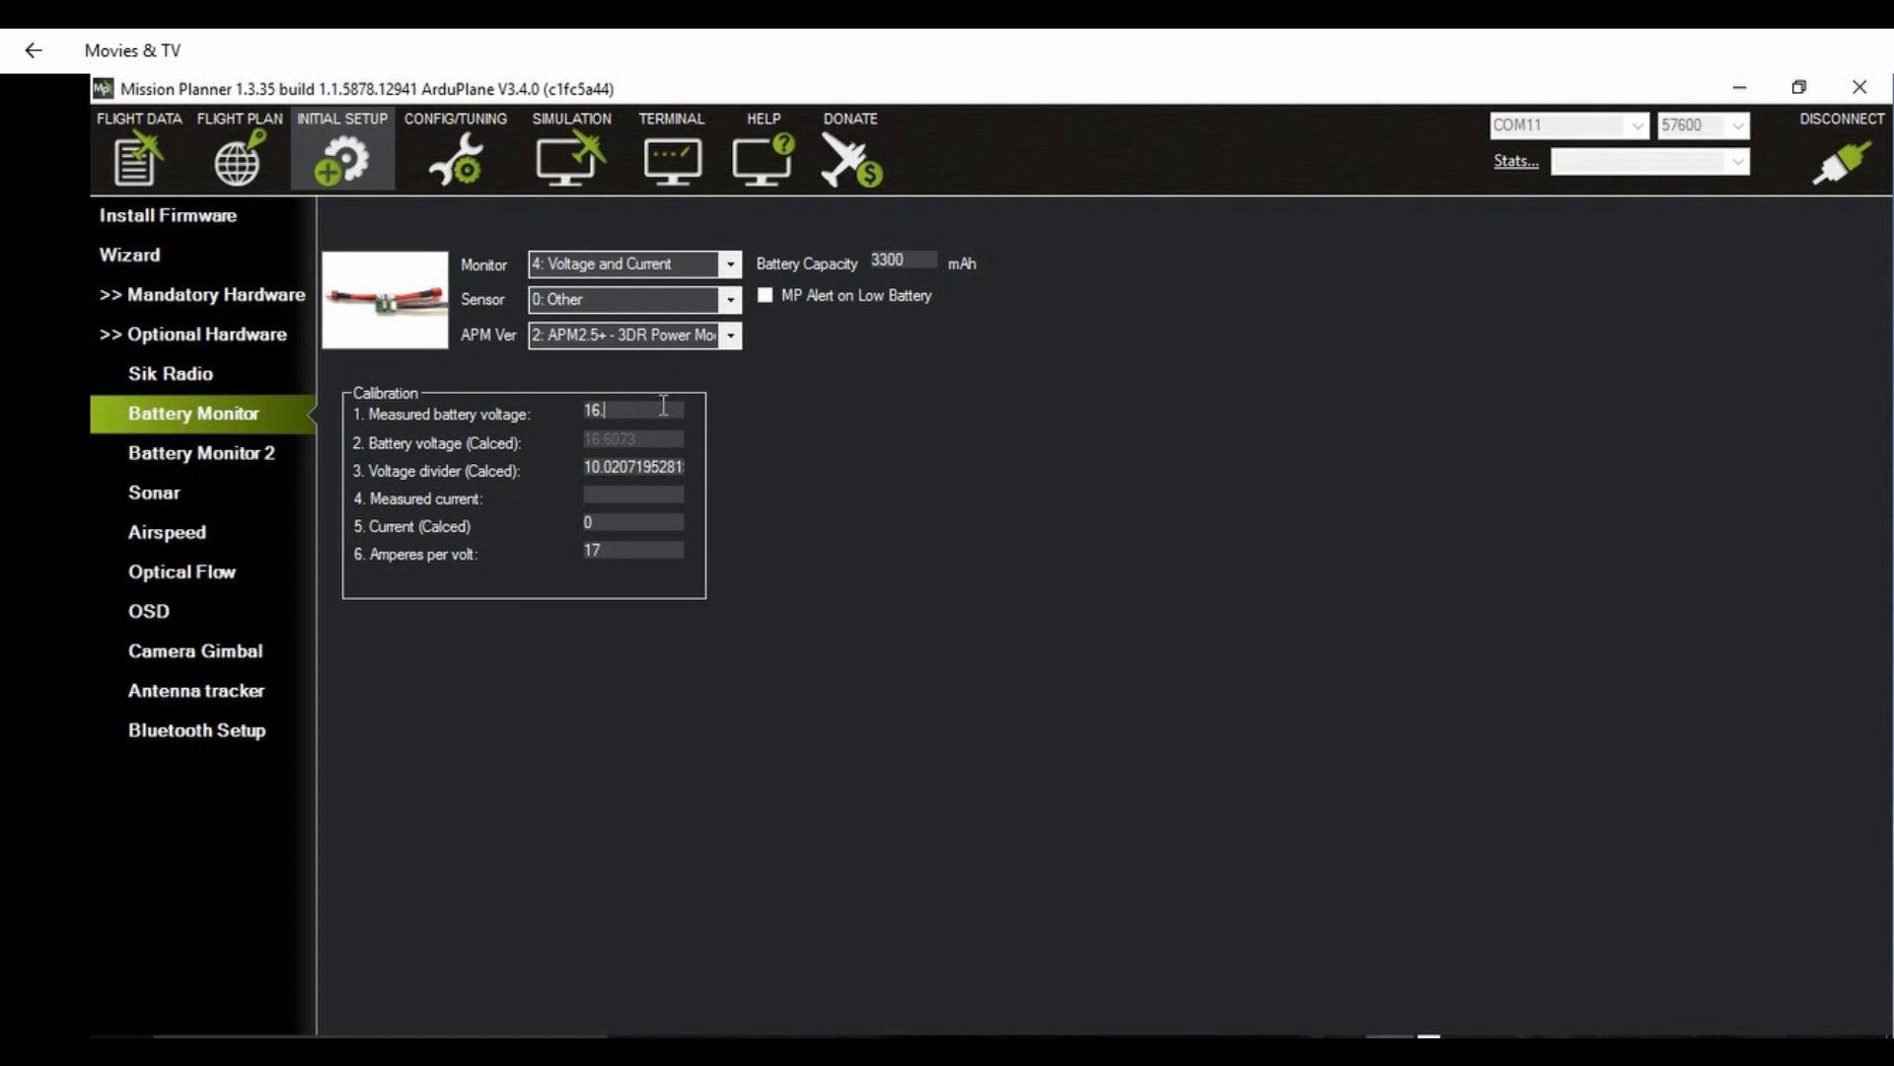
type("66")
left_click(128, 150)
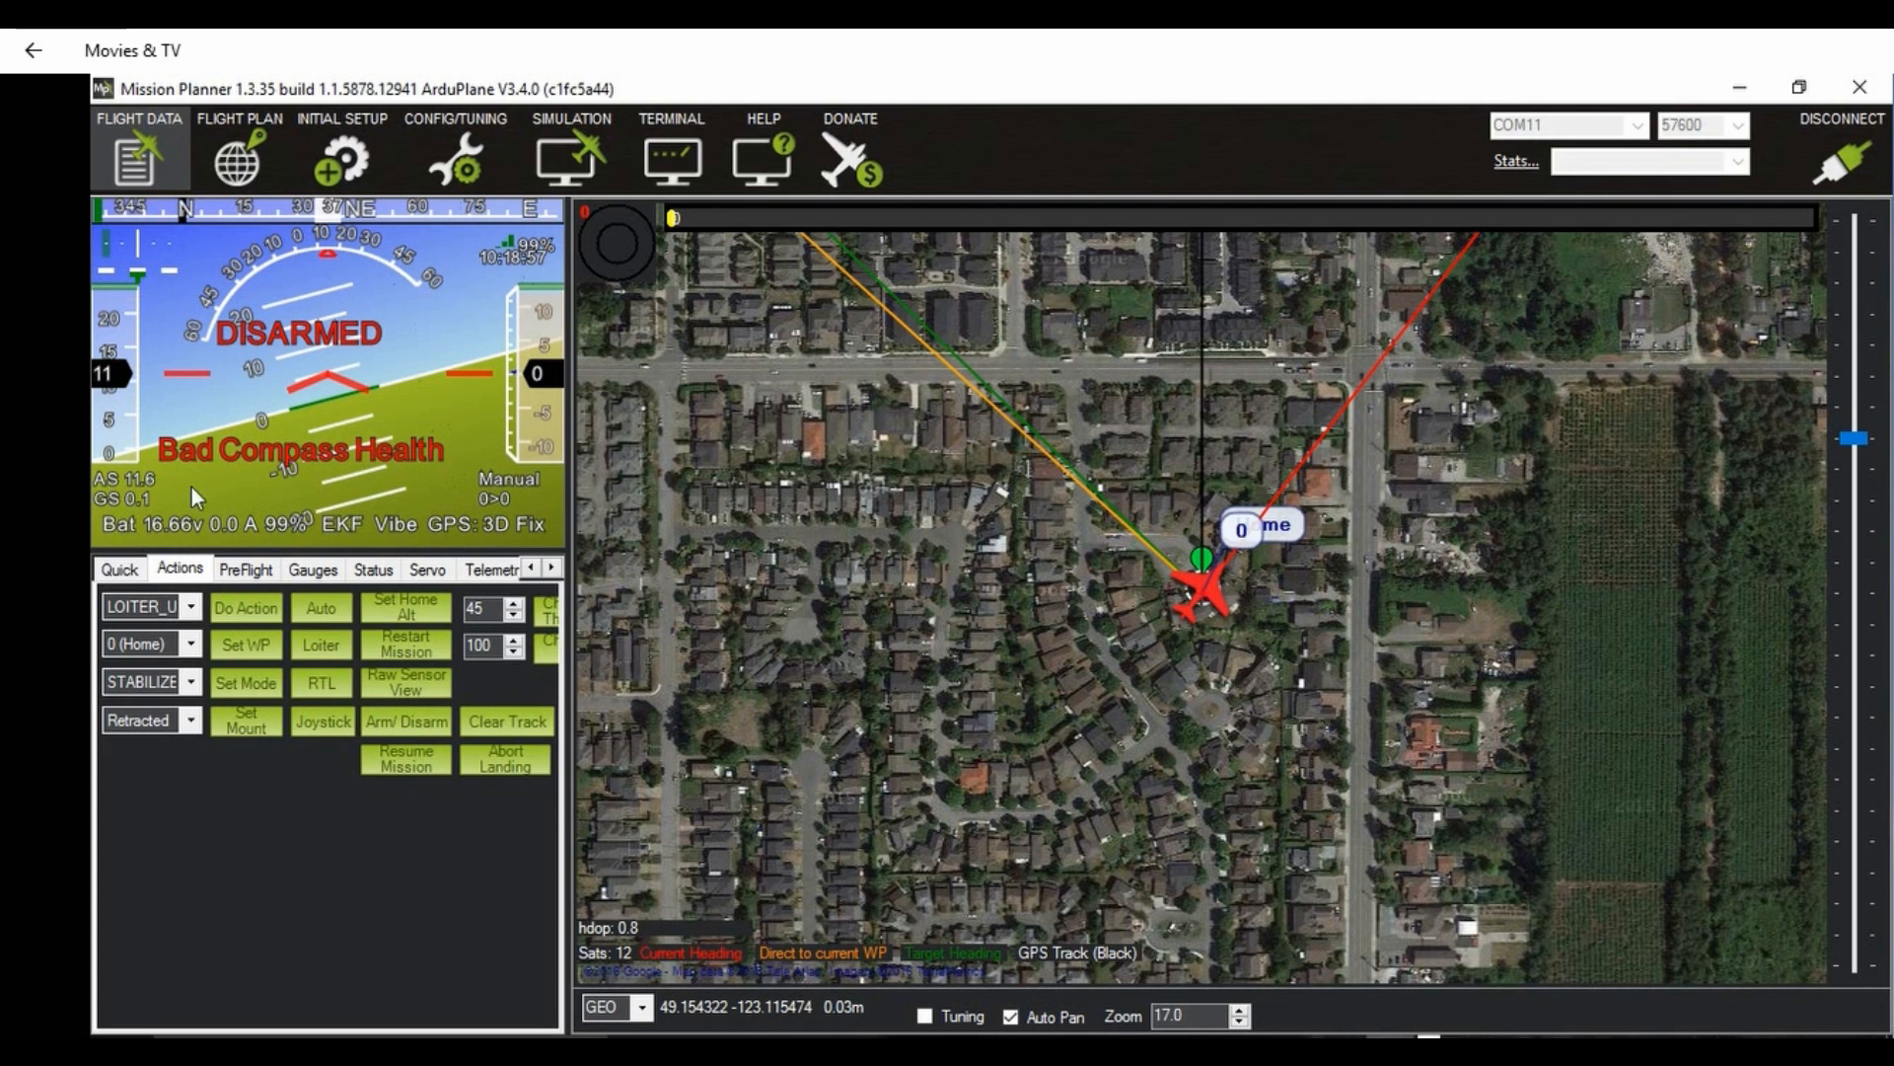
Step: Set the battery monitor's measured current to 9.8, reload the page to apply it, and view the flight data
left_click(342, 163)
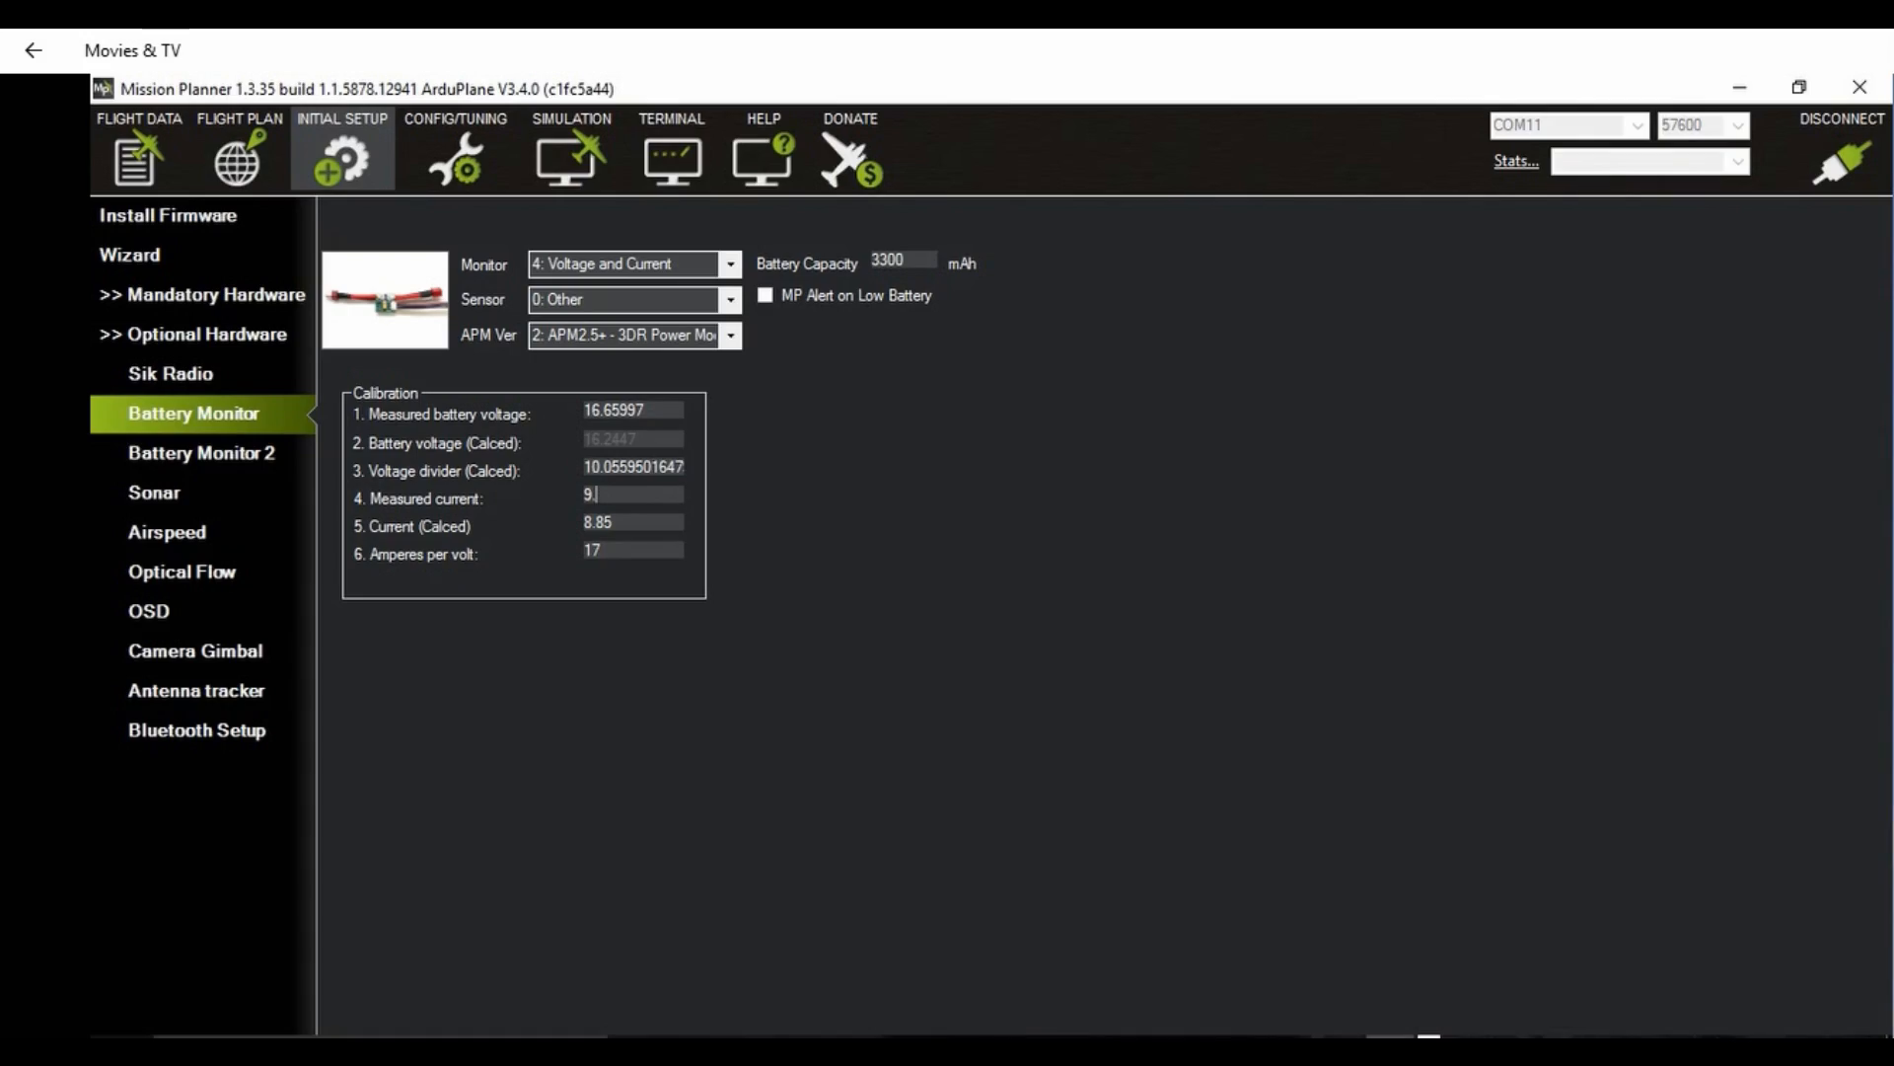
type("8")
left_click(221, 460)
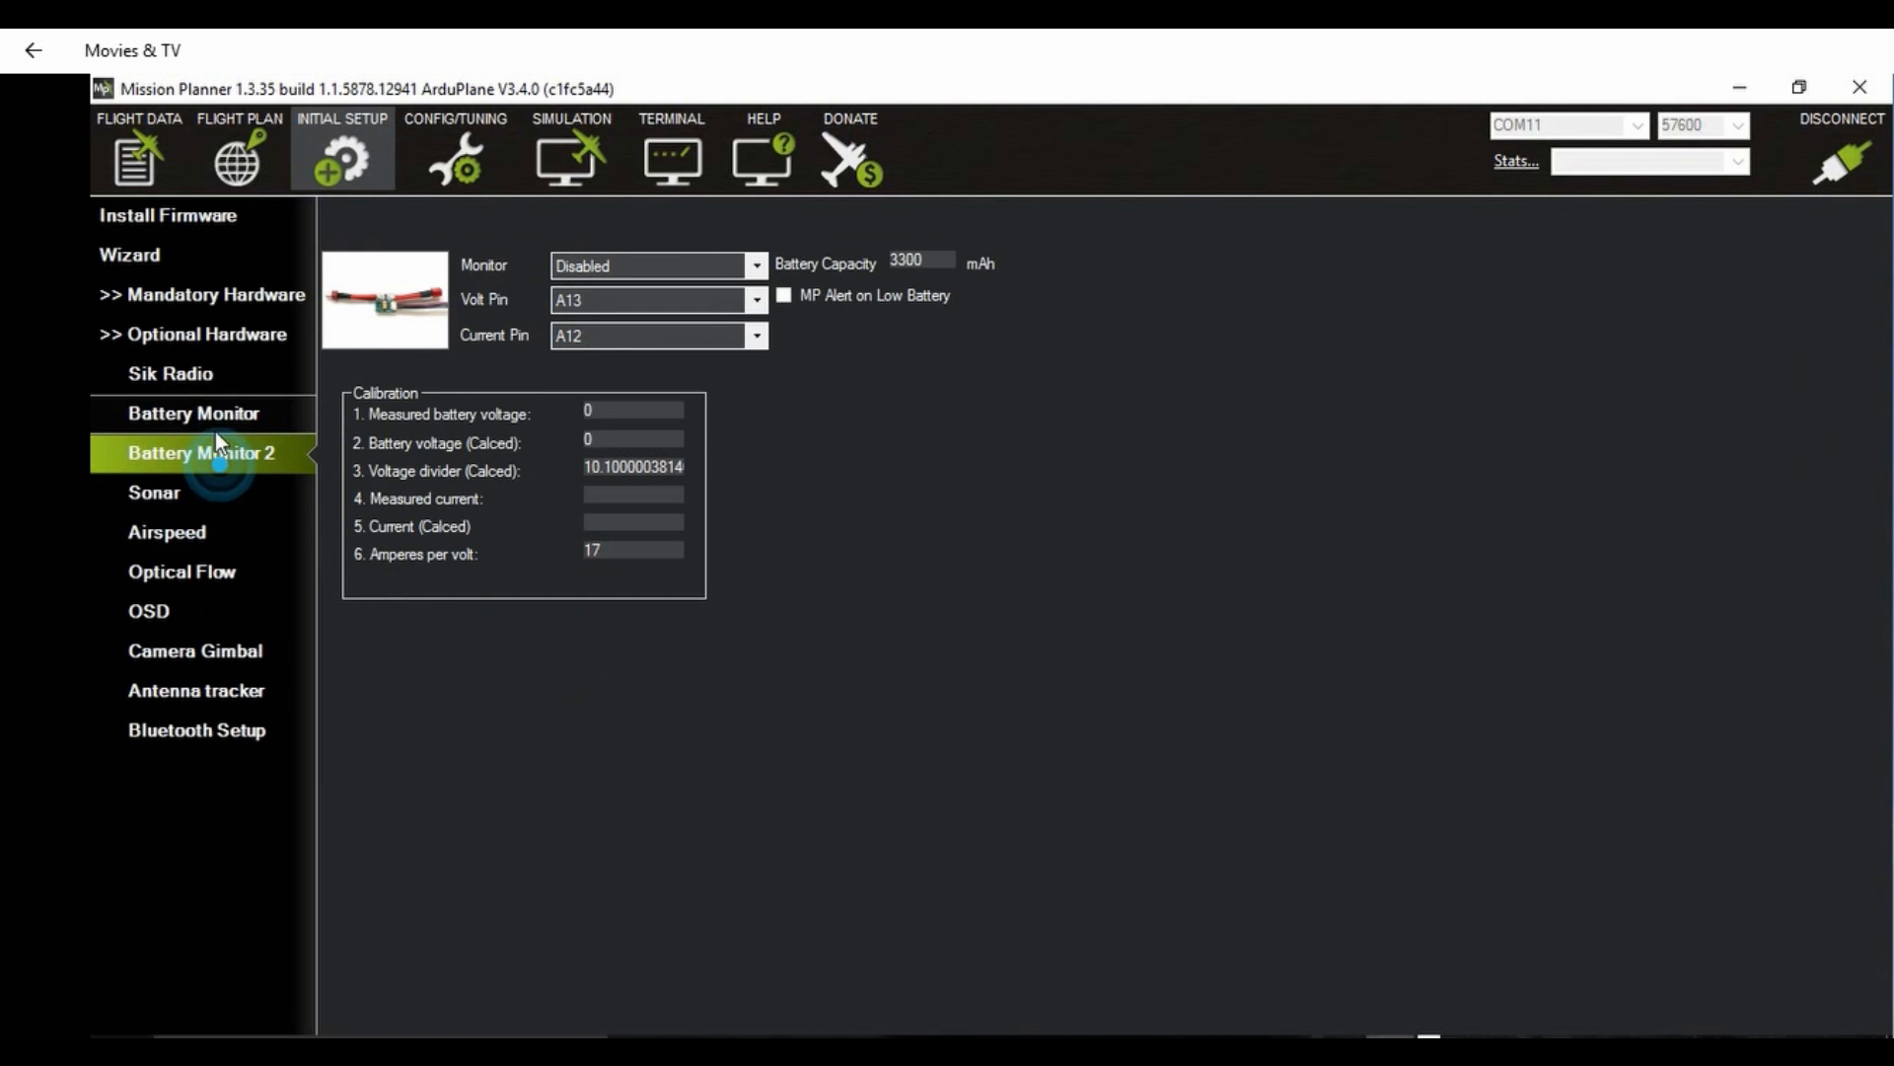
left_click(213, 420)
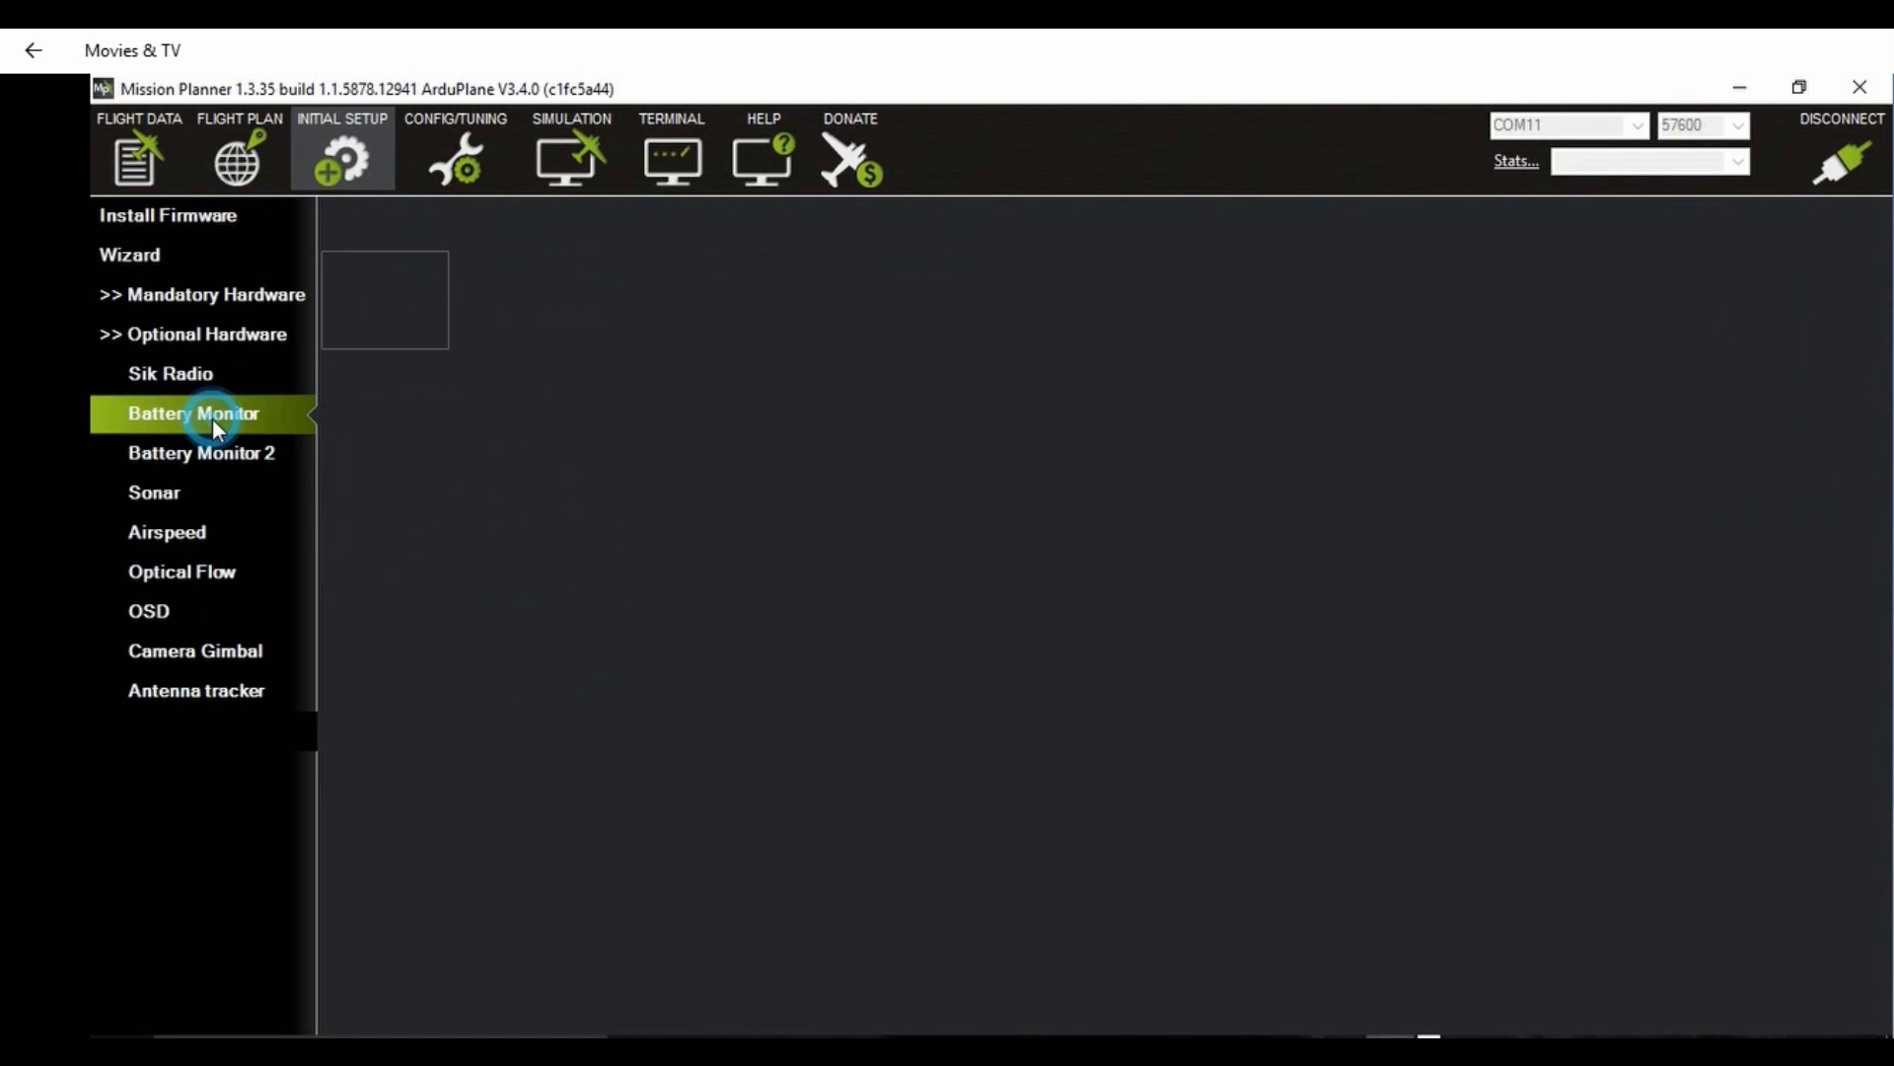
left_click(156, 164)
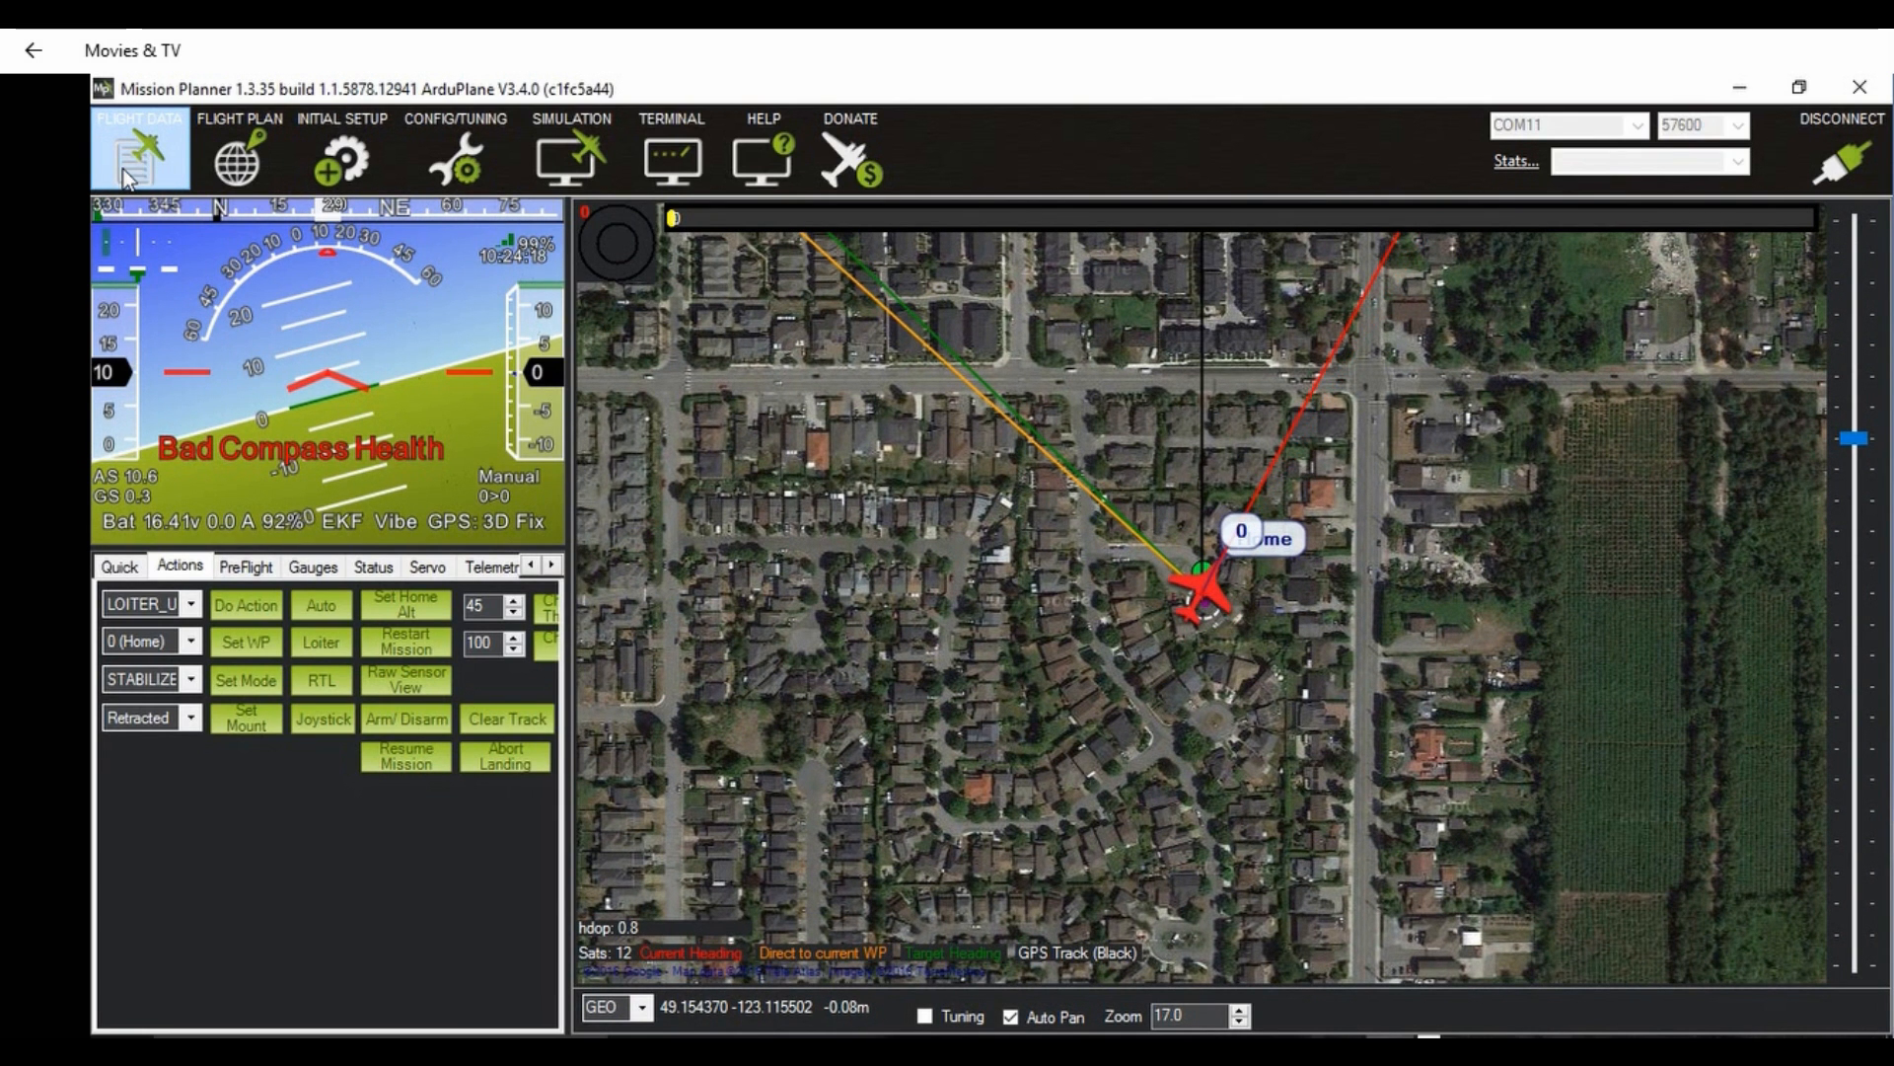
Step: Compare the battery monitor's calibration values with the voltage and current readings on the flight data screen
left_click(318, 155)
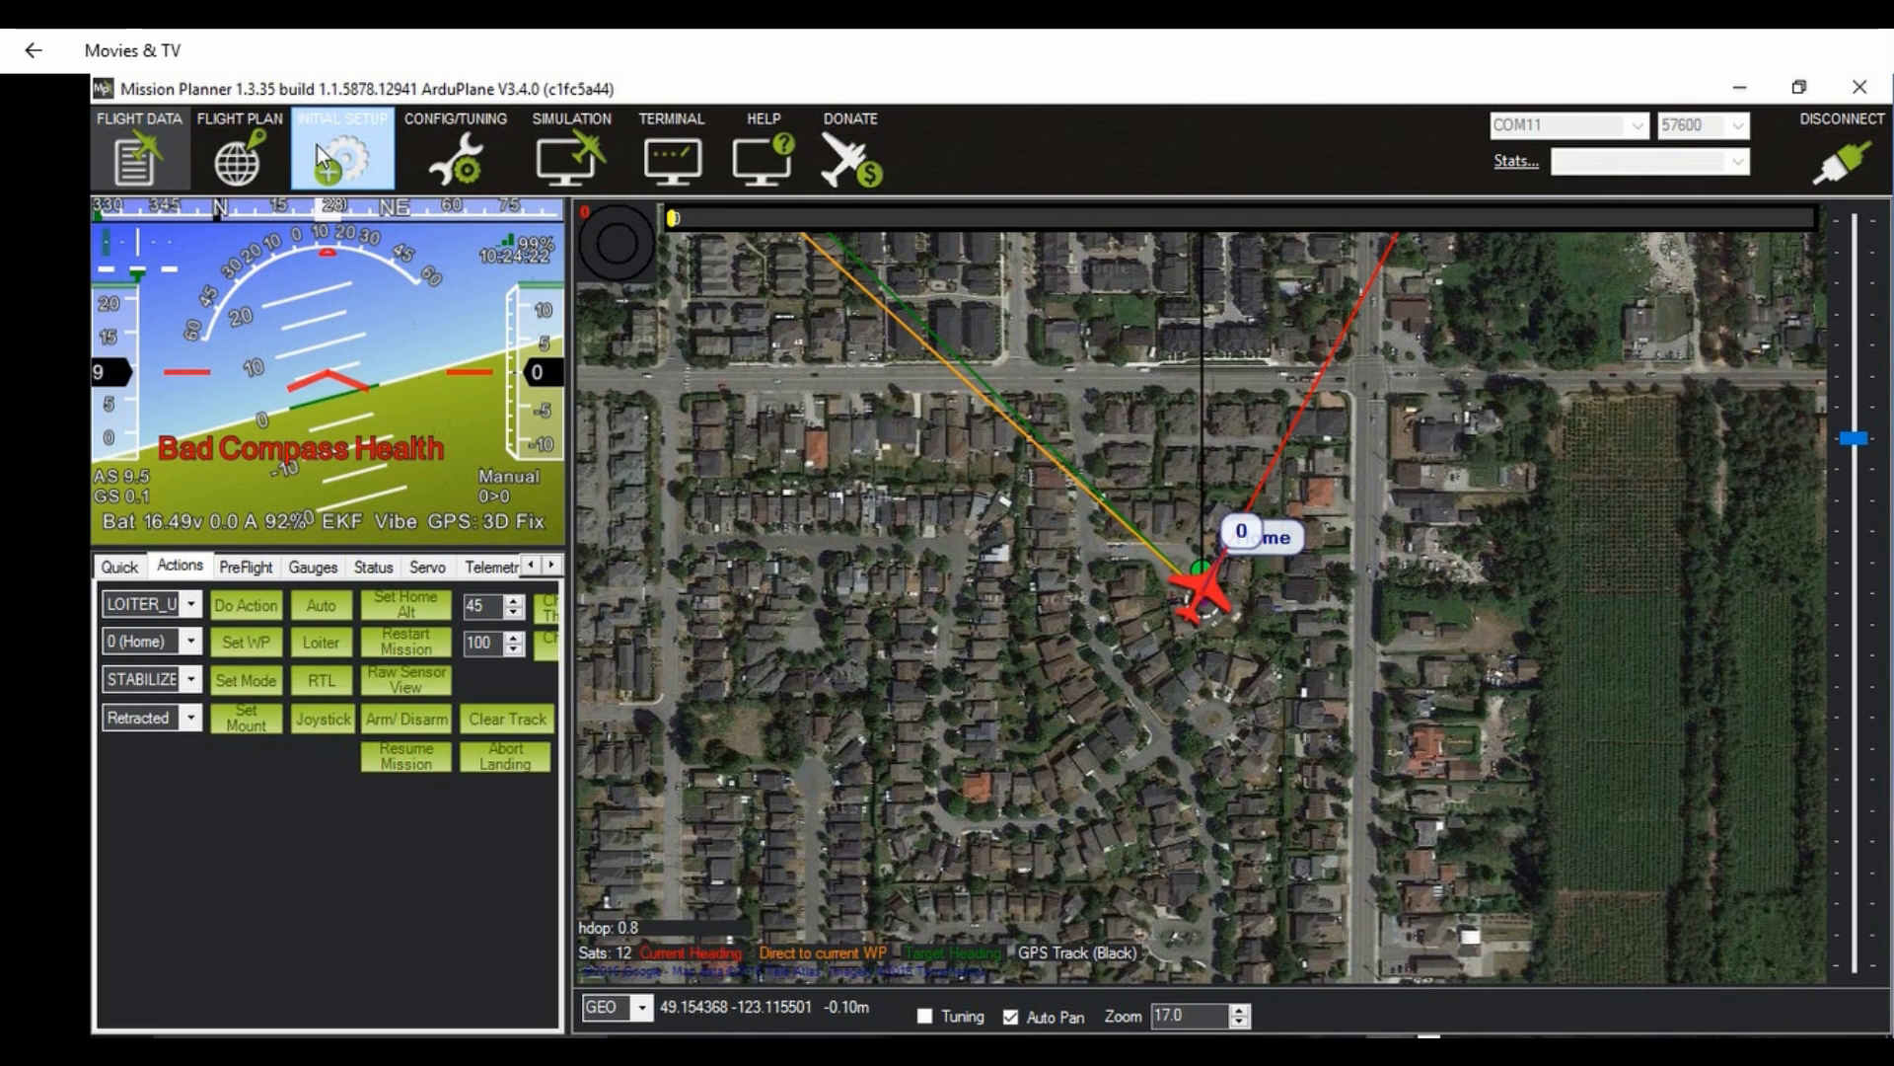
left_click(352, 158)
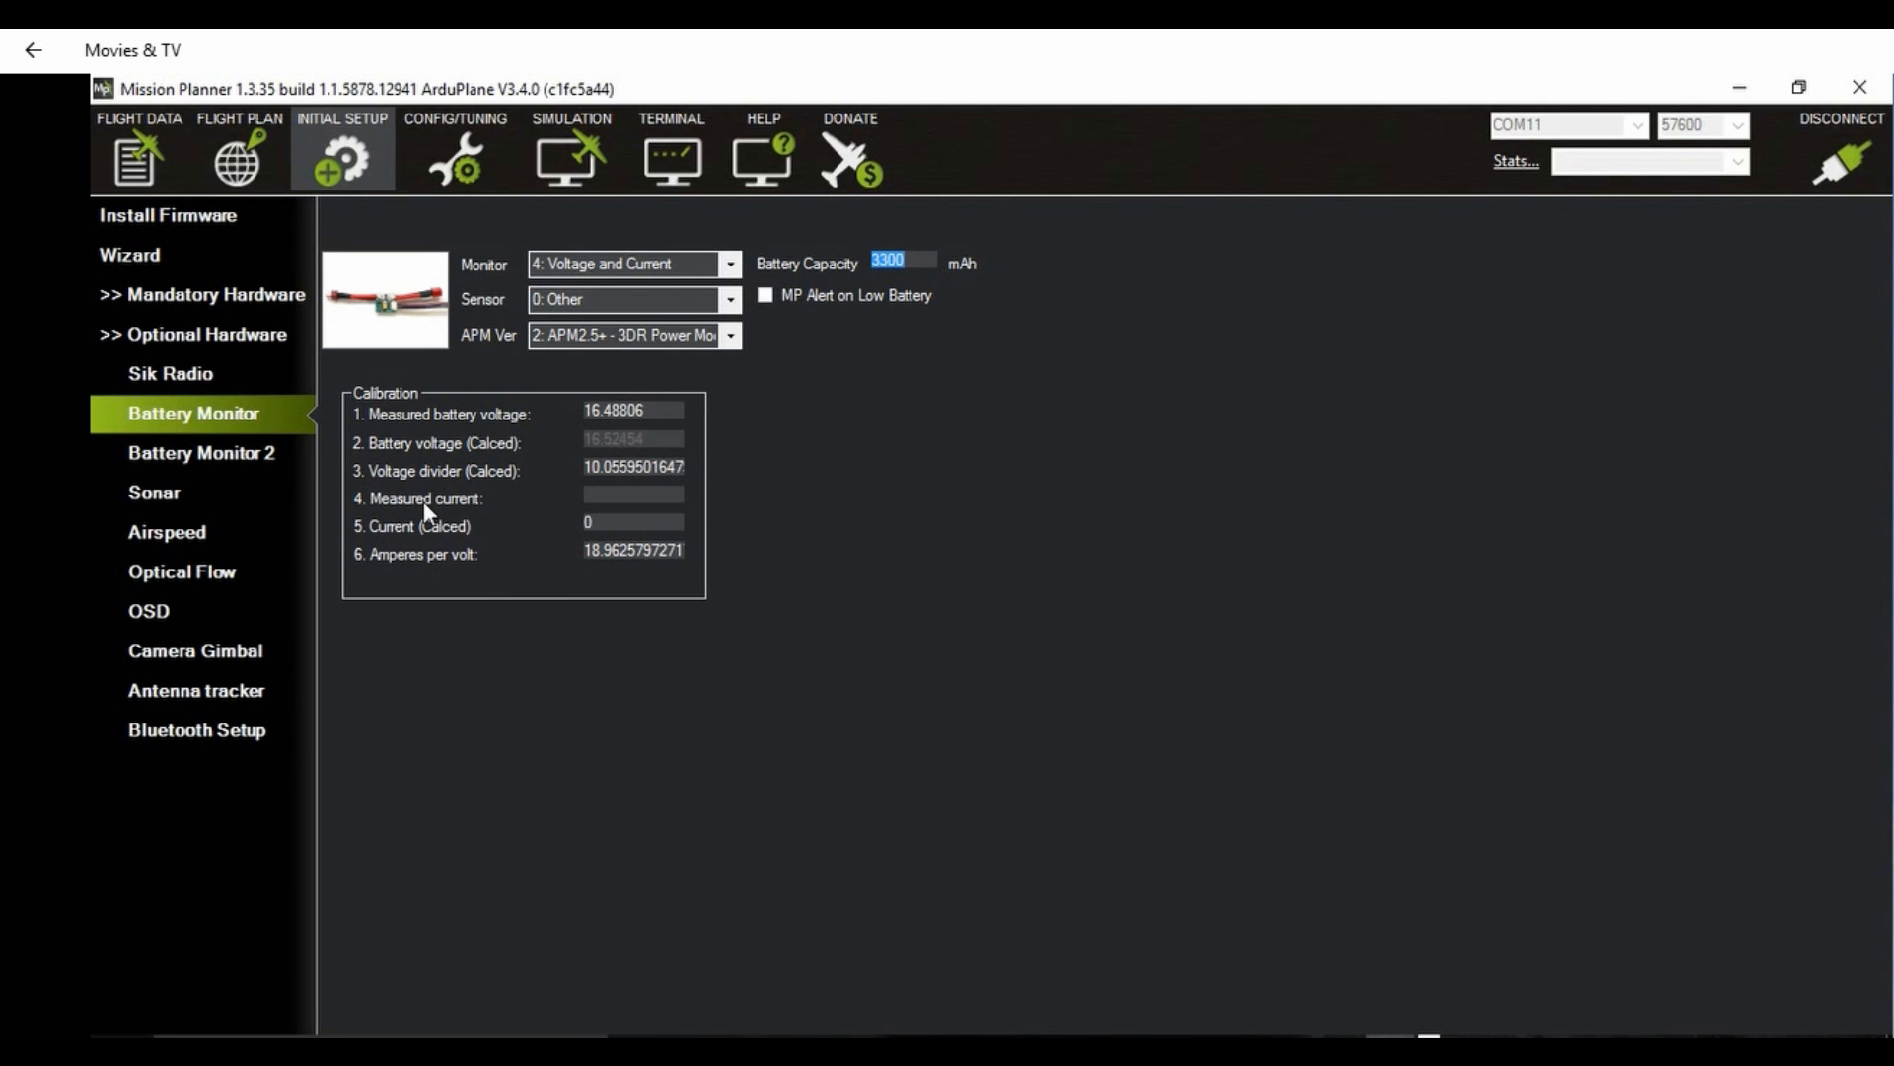
left_click(614, 495)
left_click(128, 153)
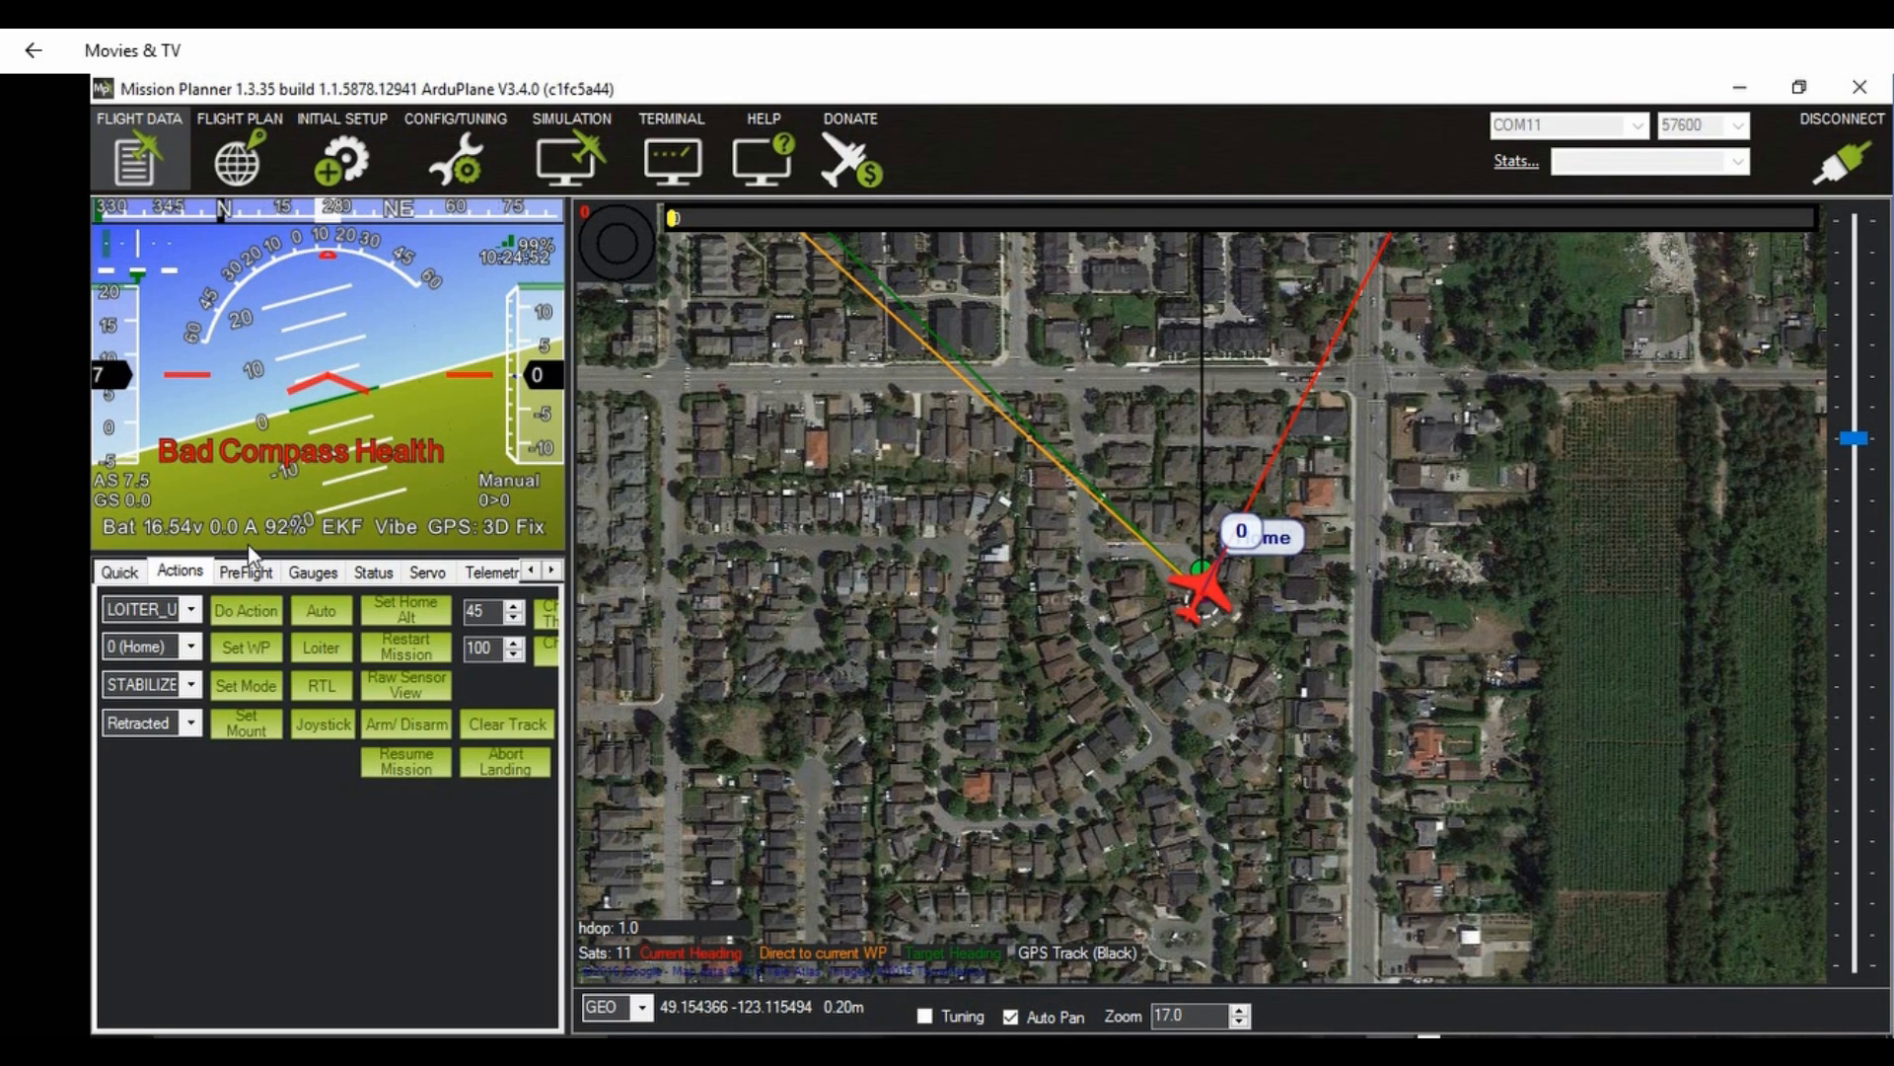
left_click(341, 153)
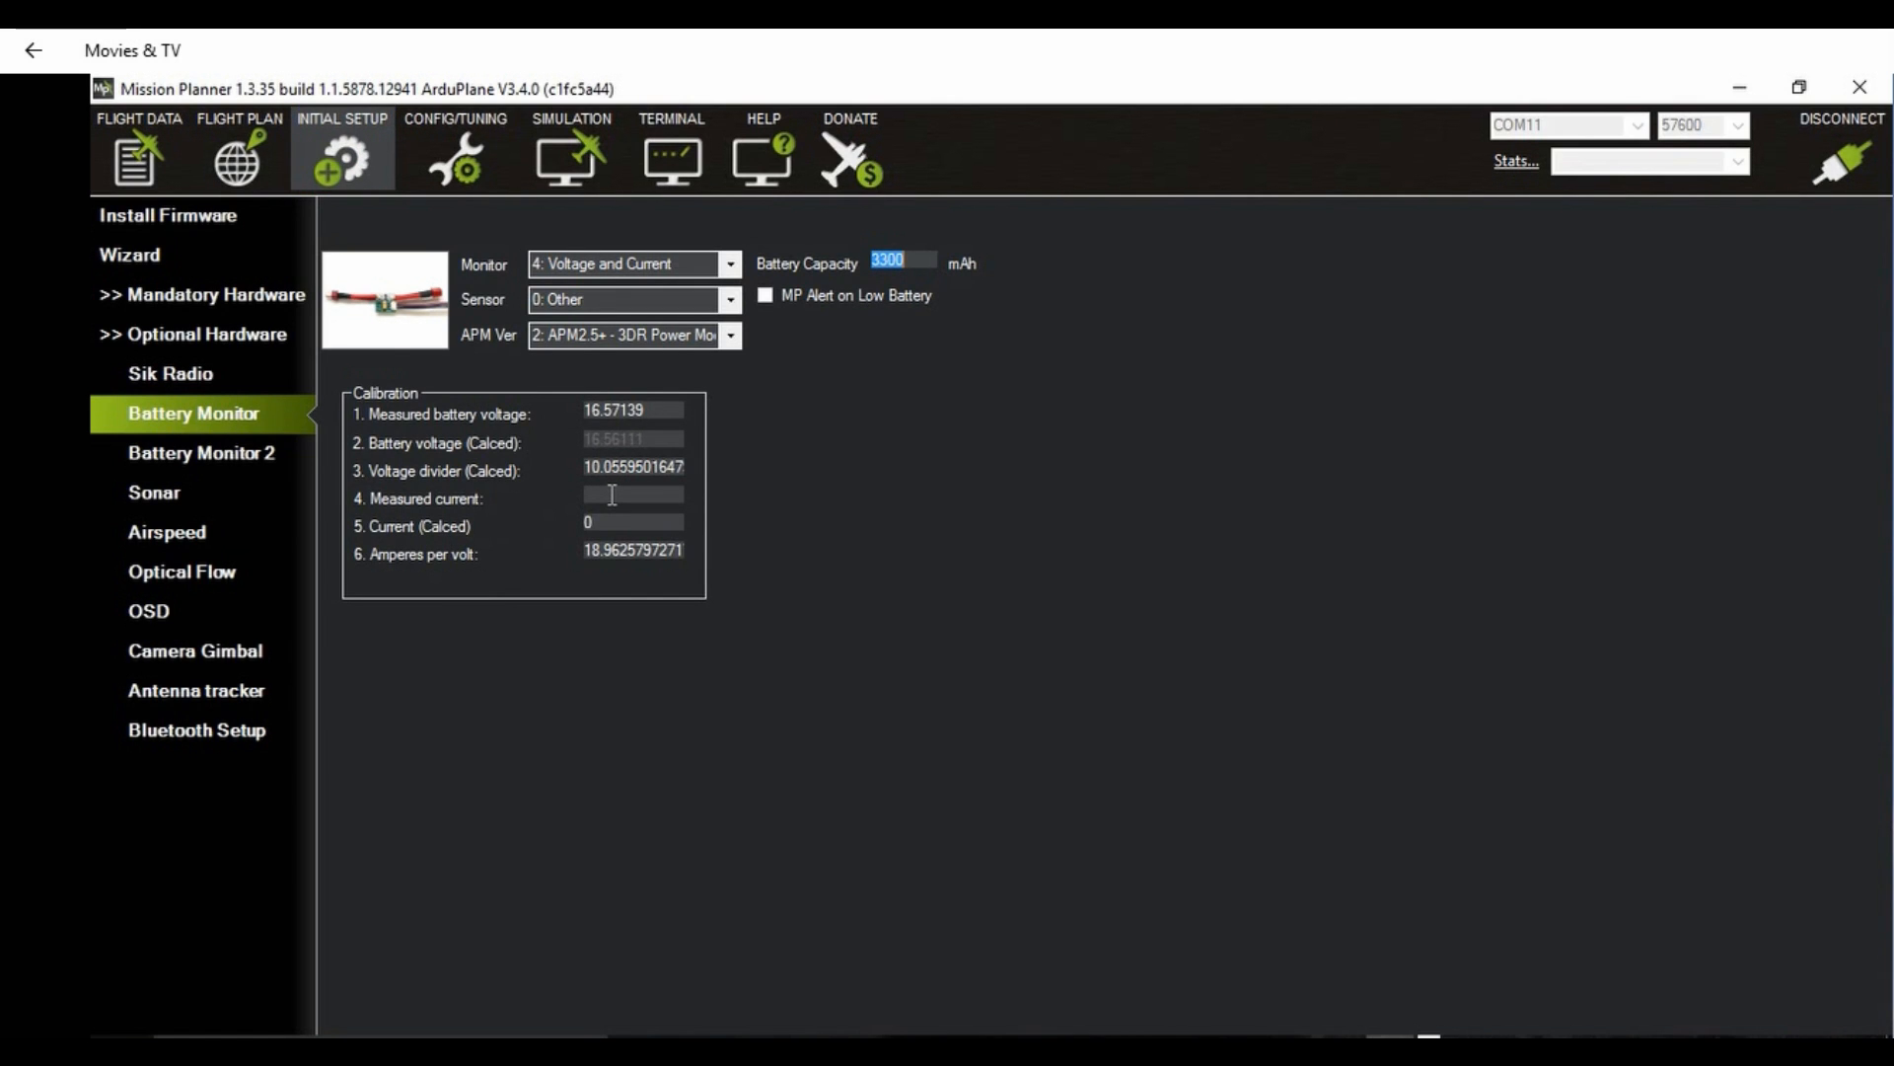
left_click(146, 155)
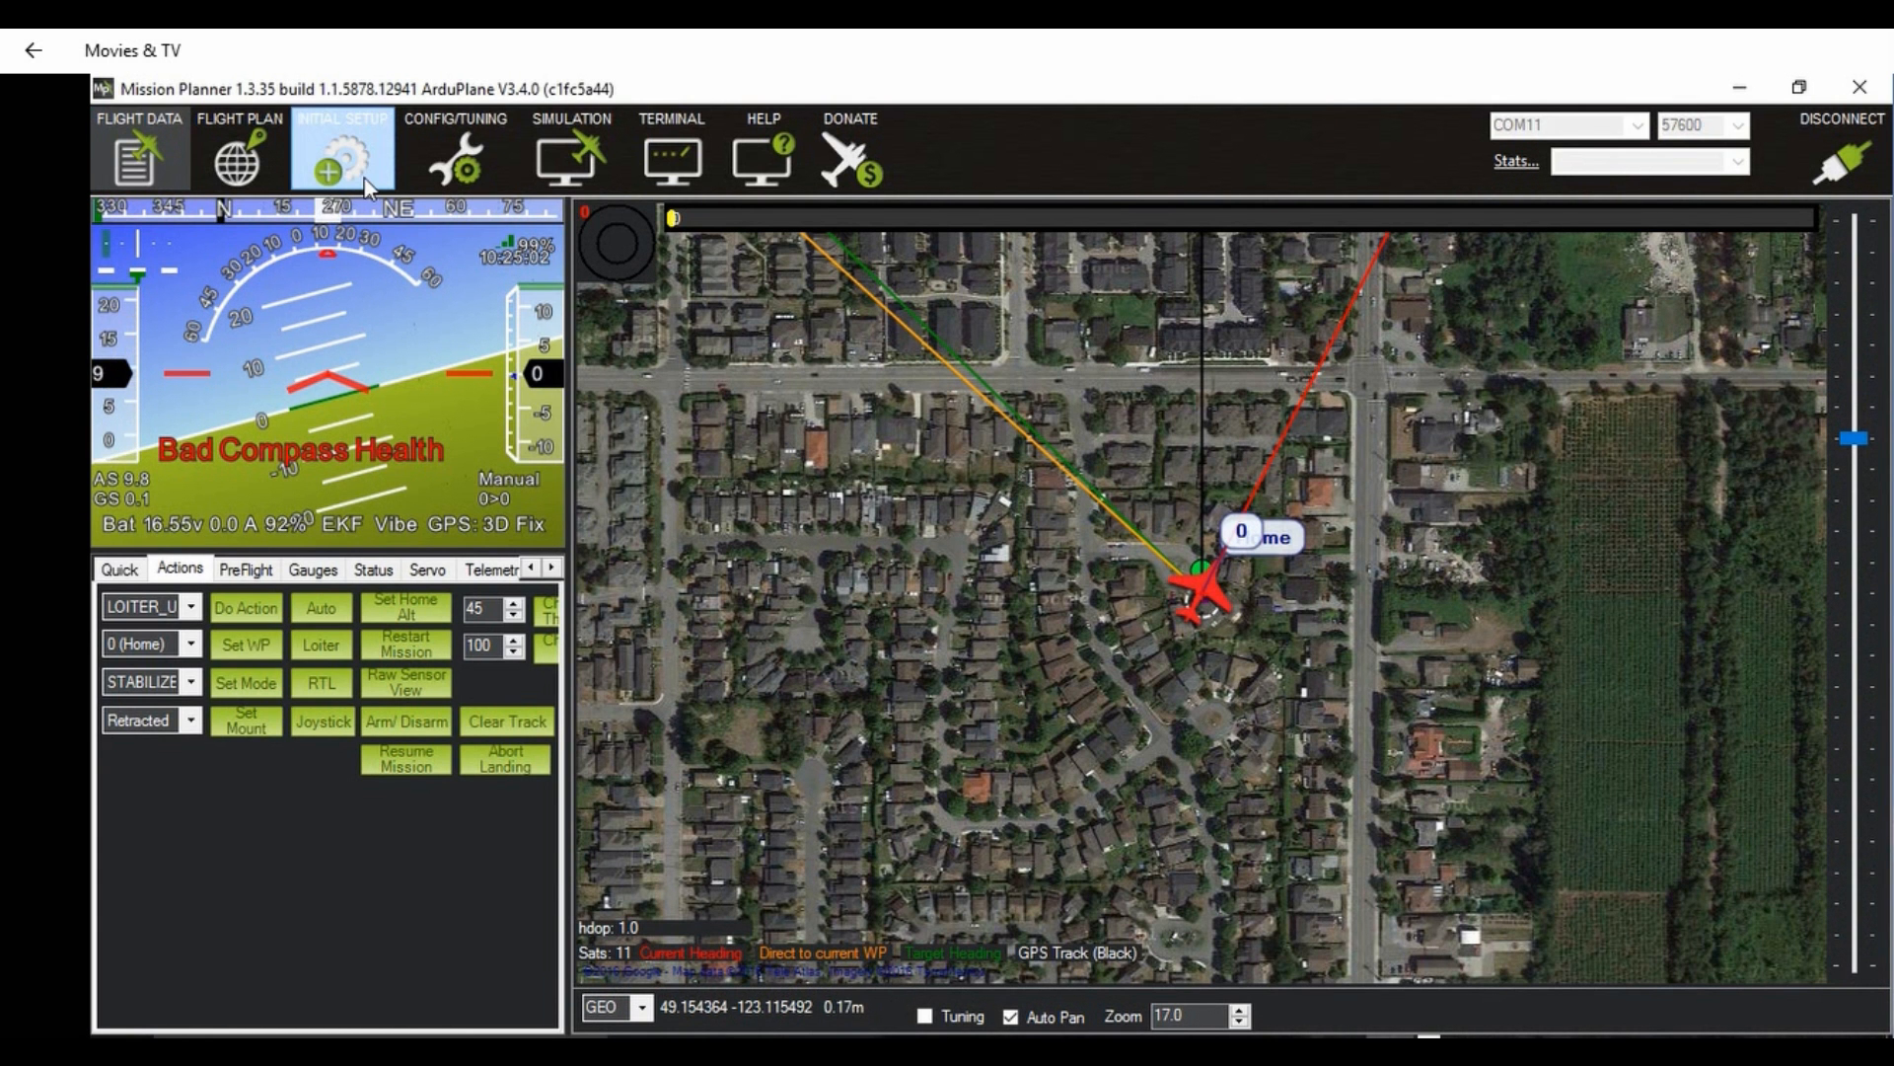
Step: Run the radio calibration, moving all sticks and switches to their extremes, then centring them with throttle down, and accept the detected limits
left_click(343, 156)
left_click(193, 413)
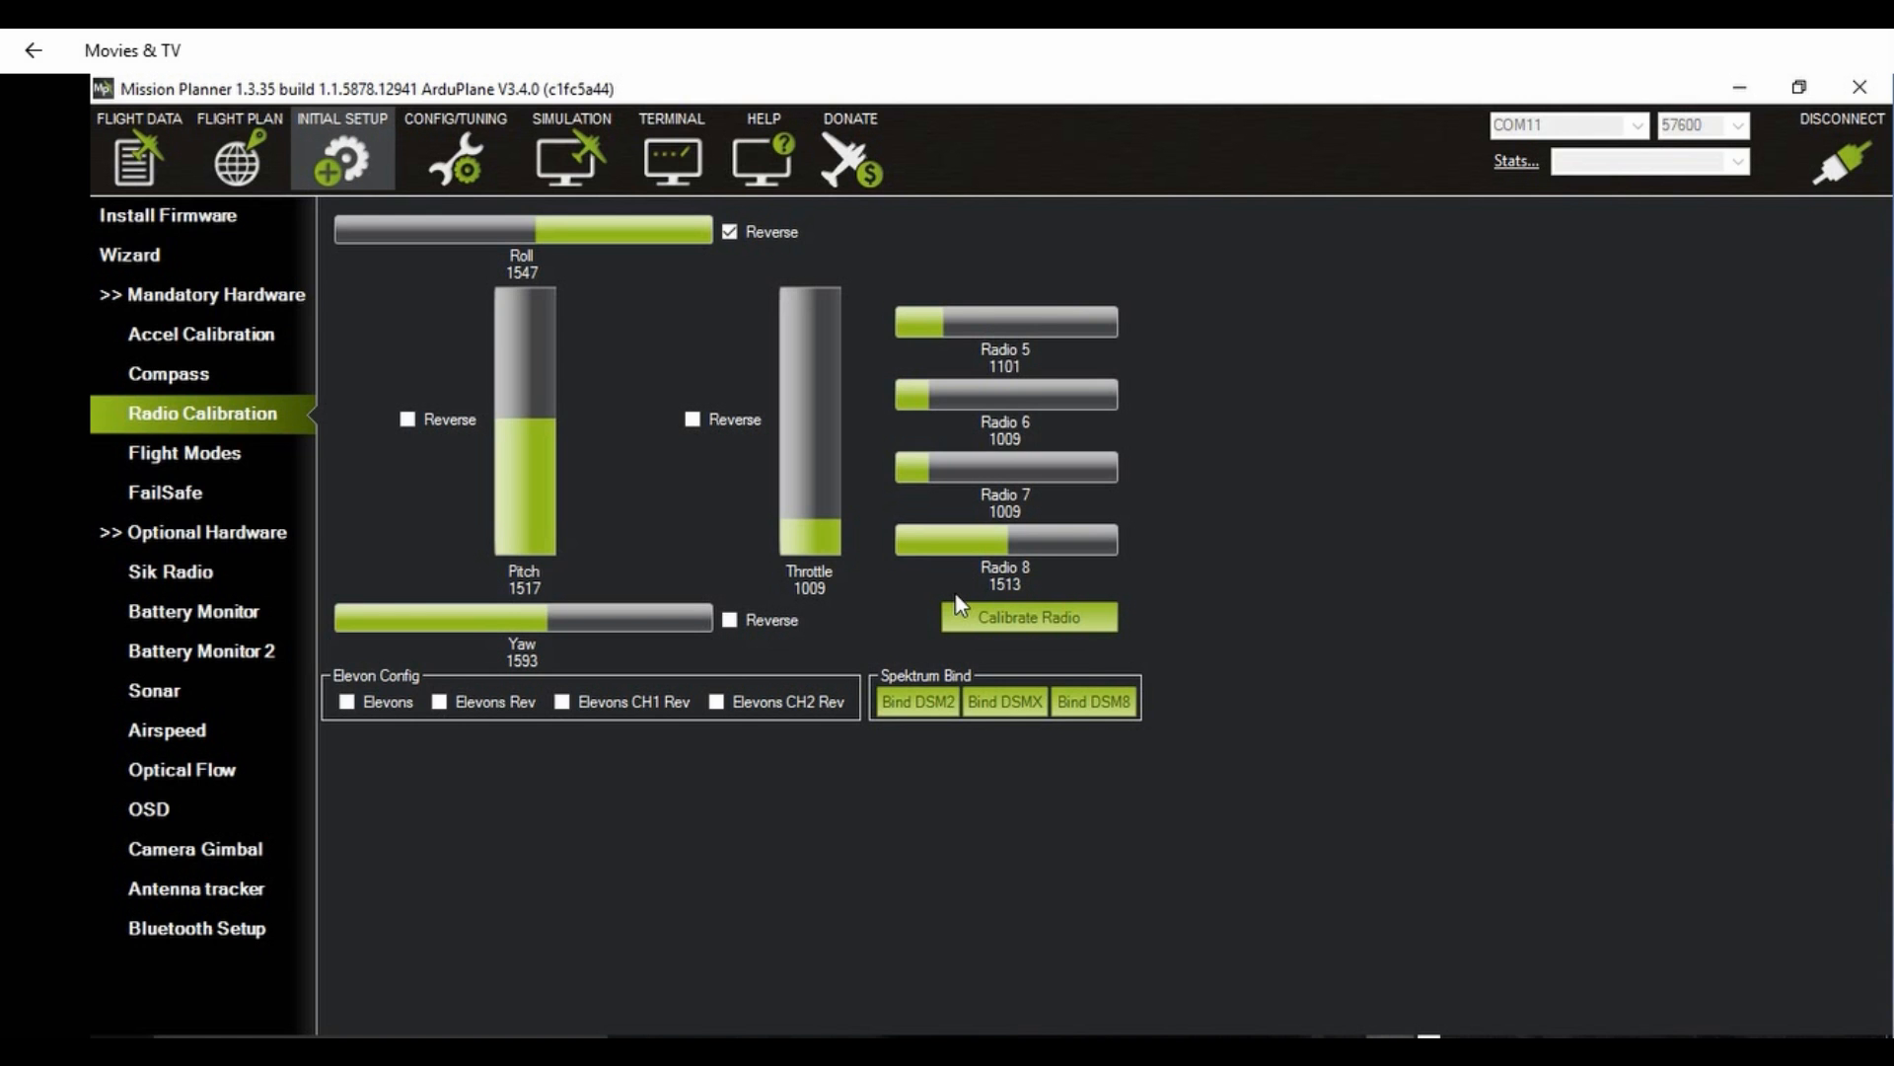
left_click(1021, 613)
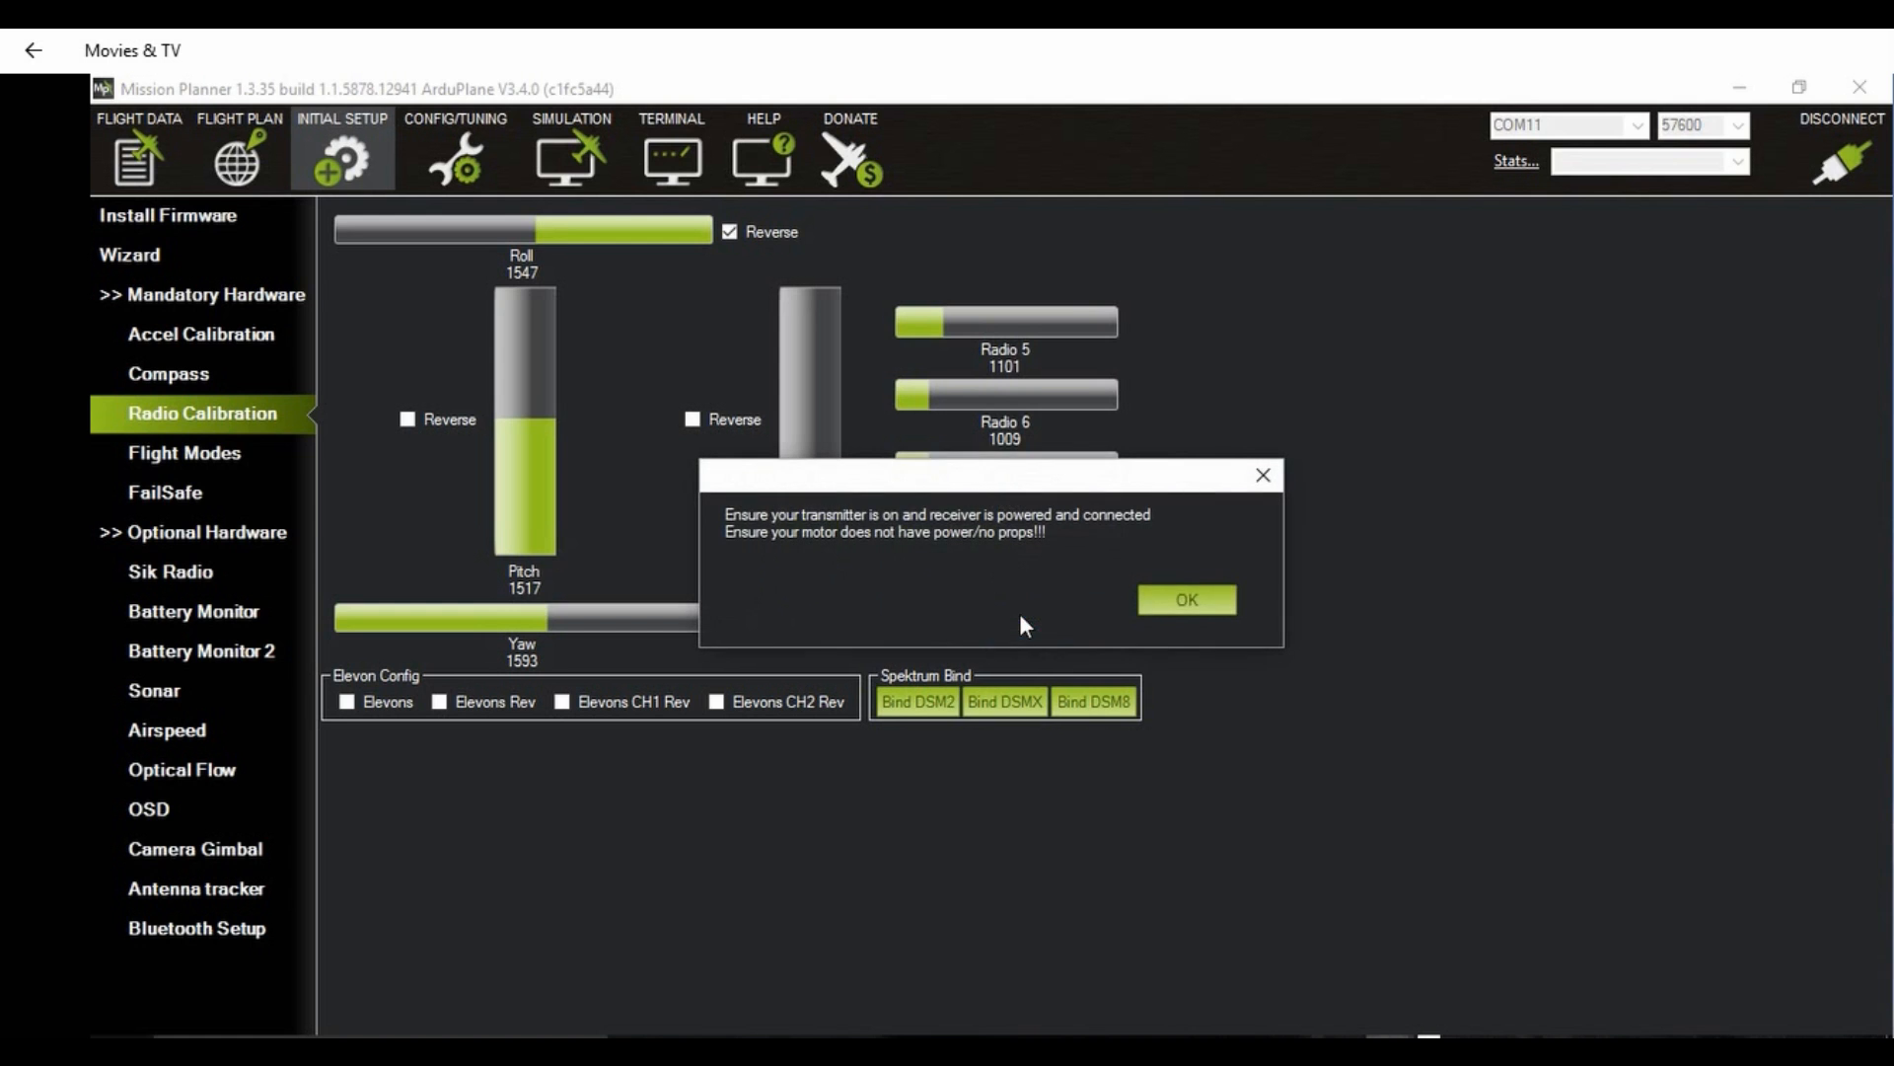
left_click(1164, 602)
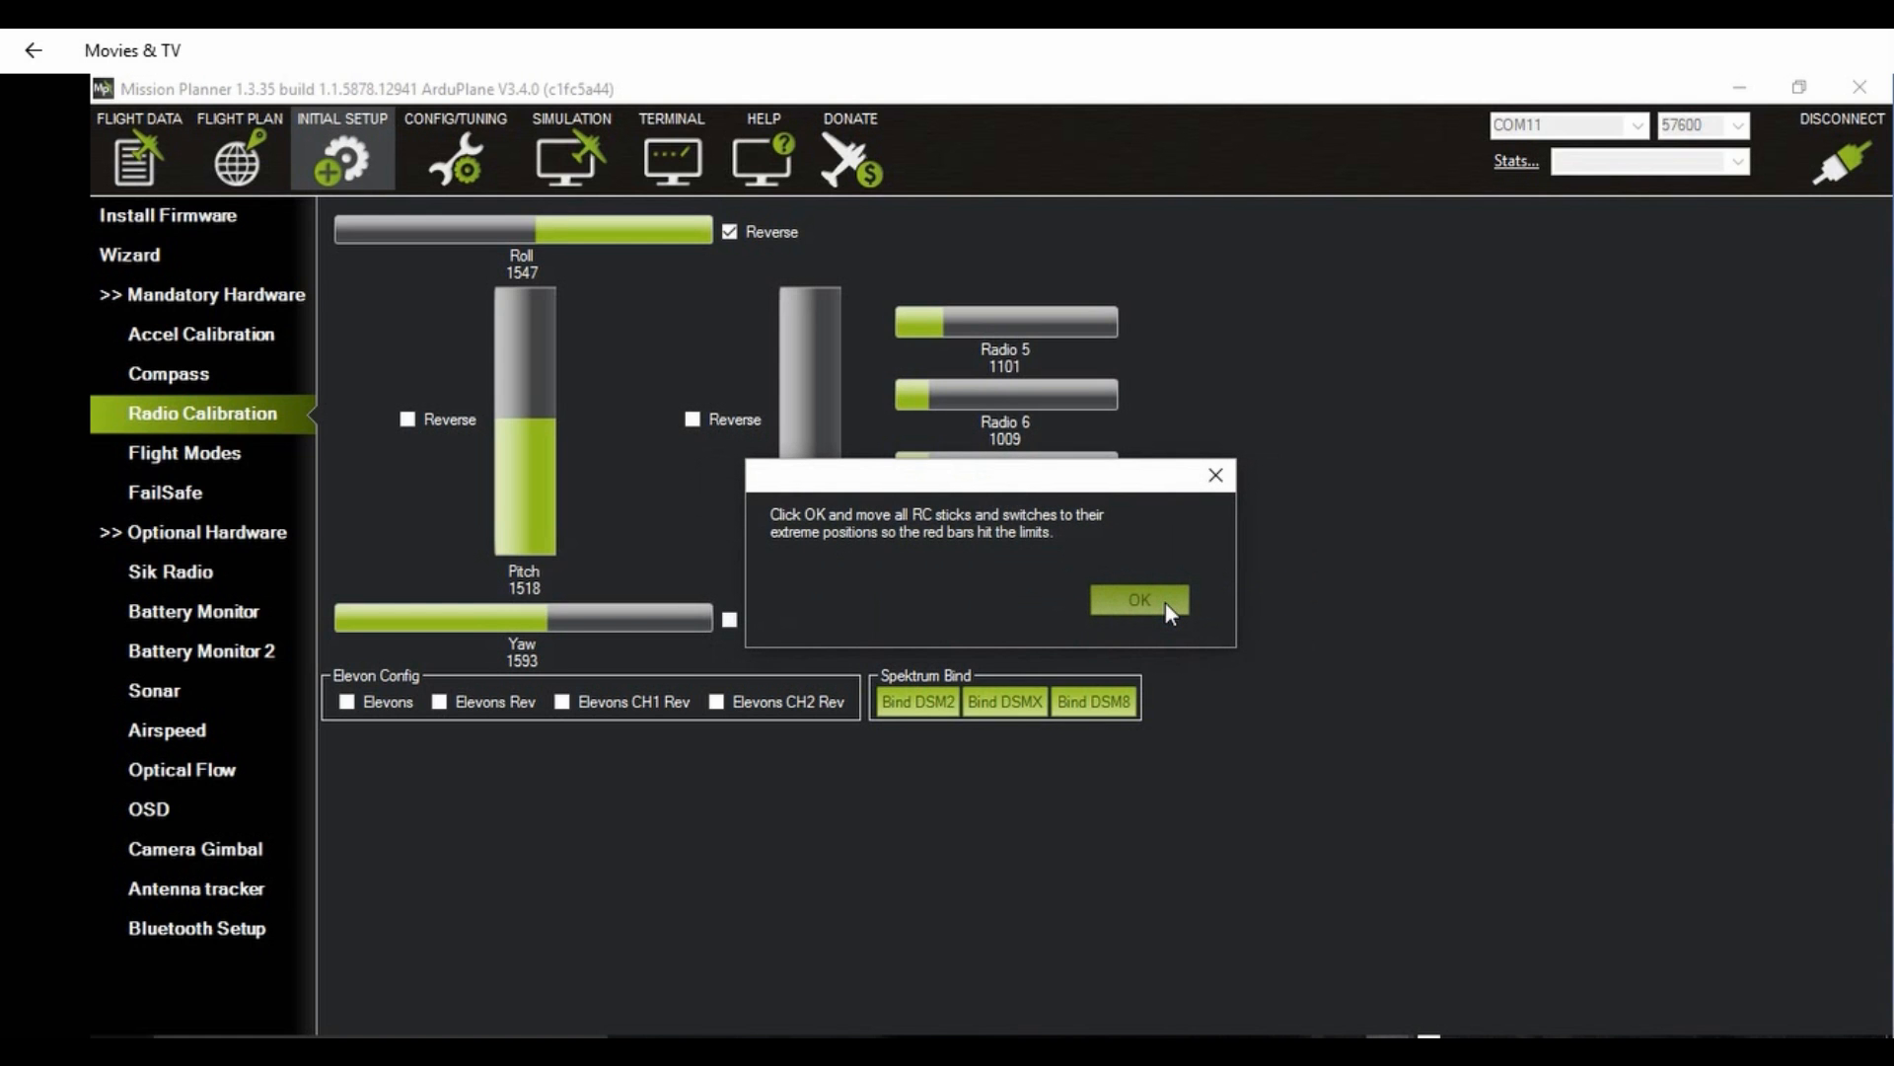
left_click(1165, 602)
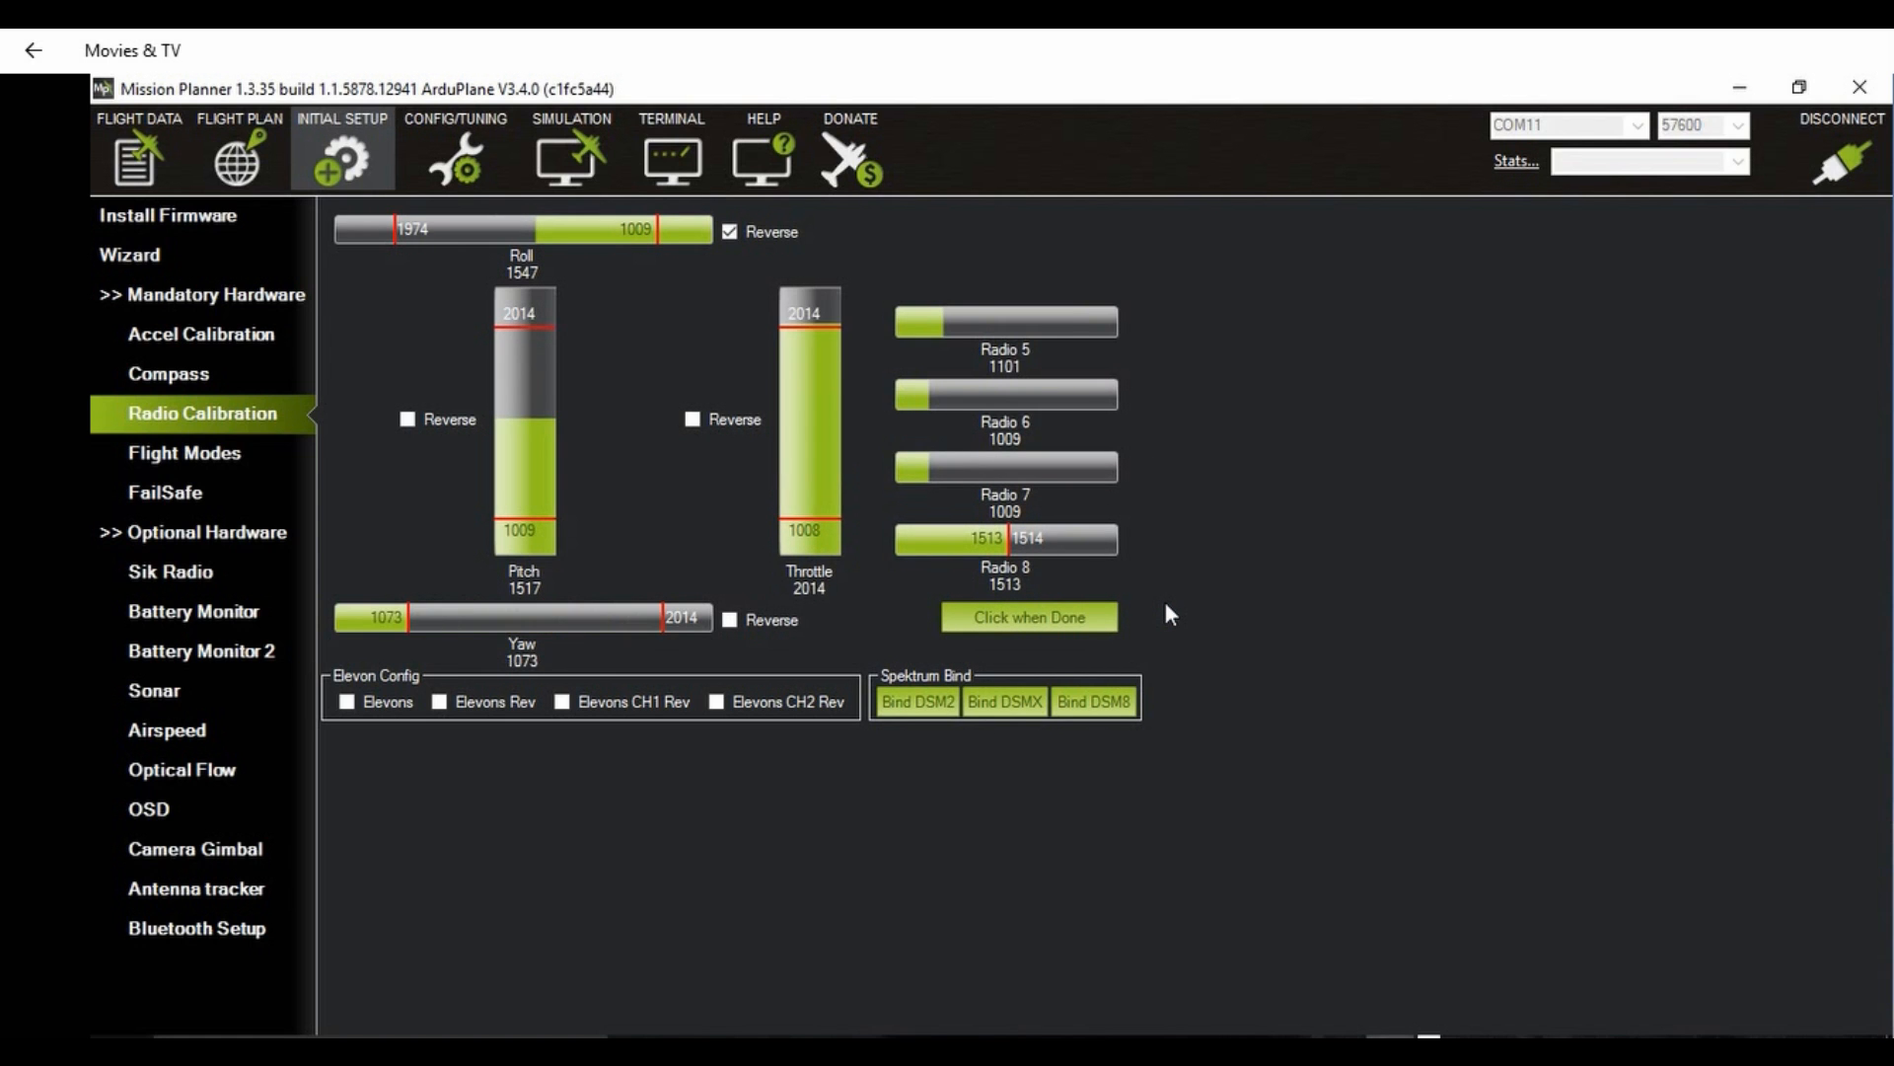
left_click(1029, 618)
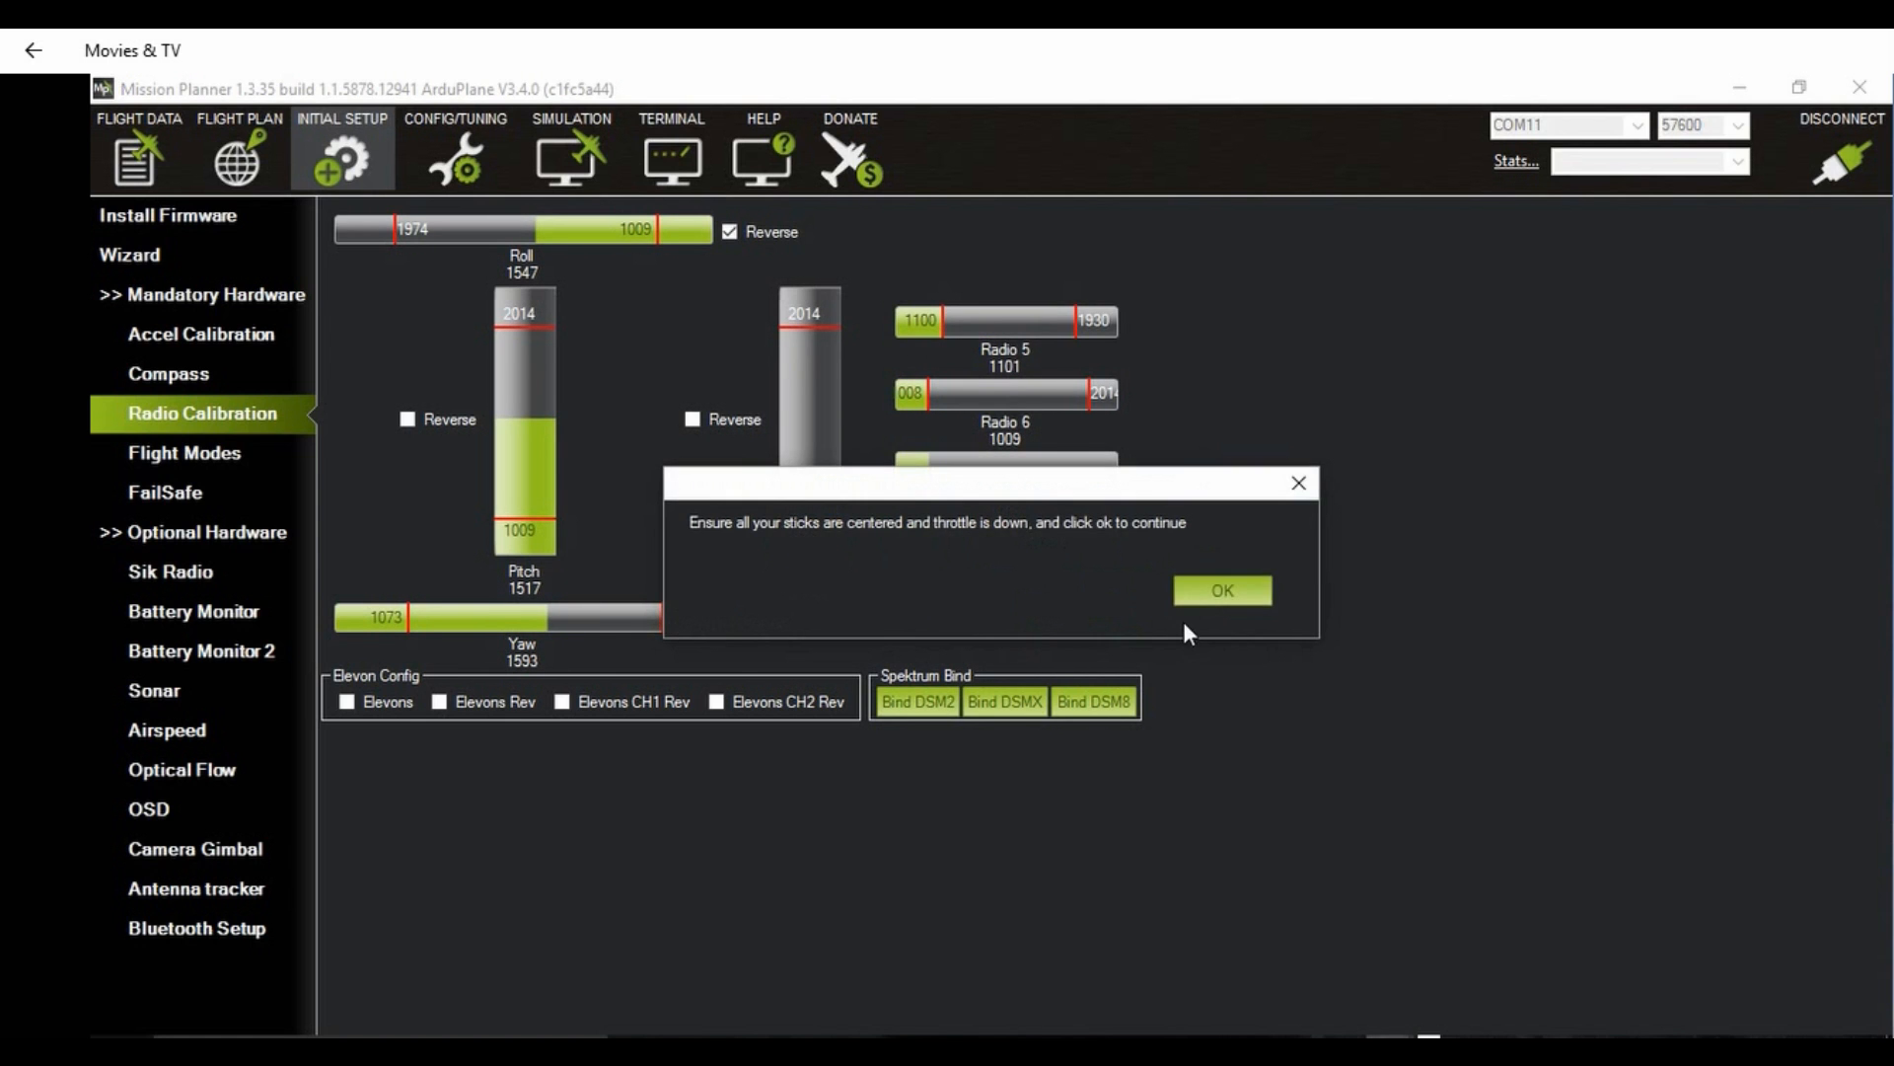
left_click(1209, 600)
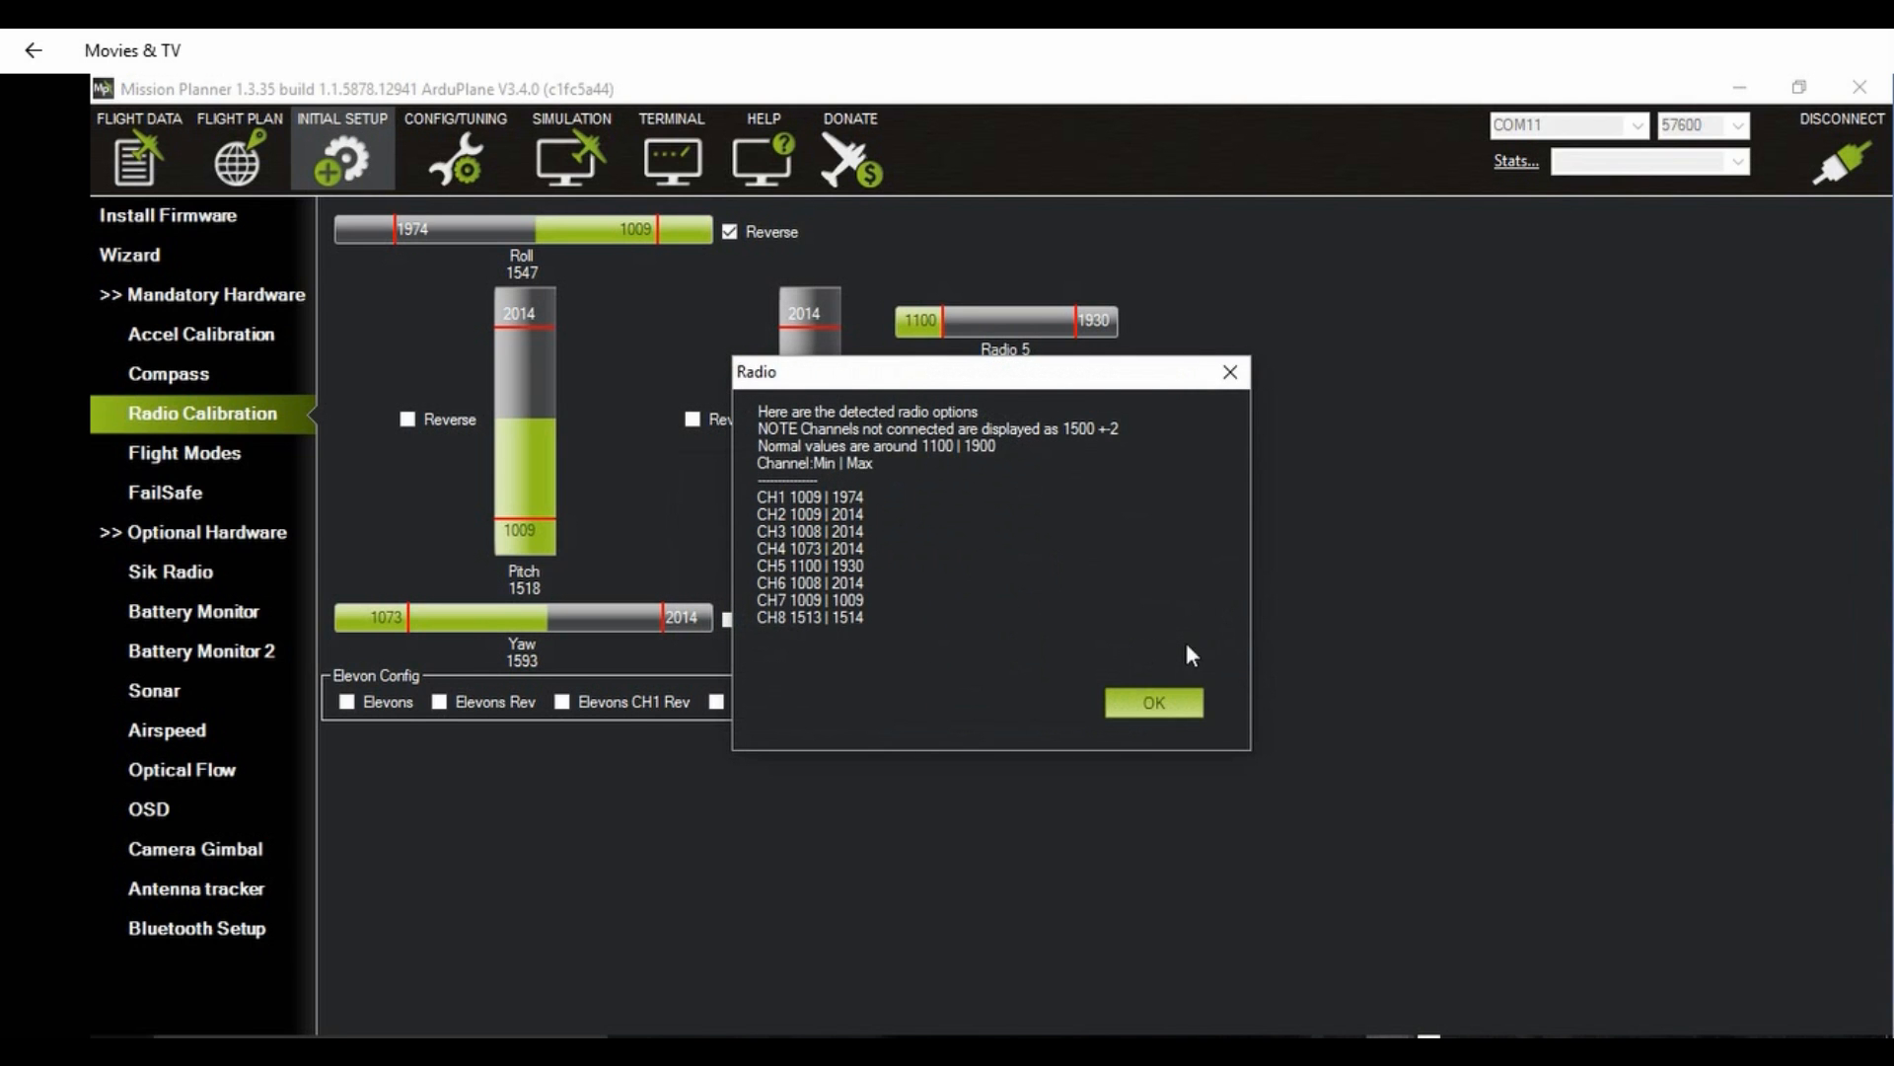
left_click(1154, 701)
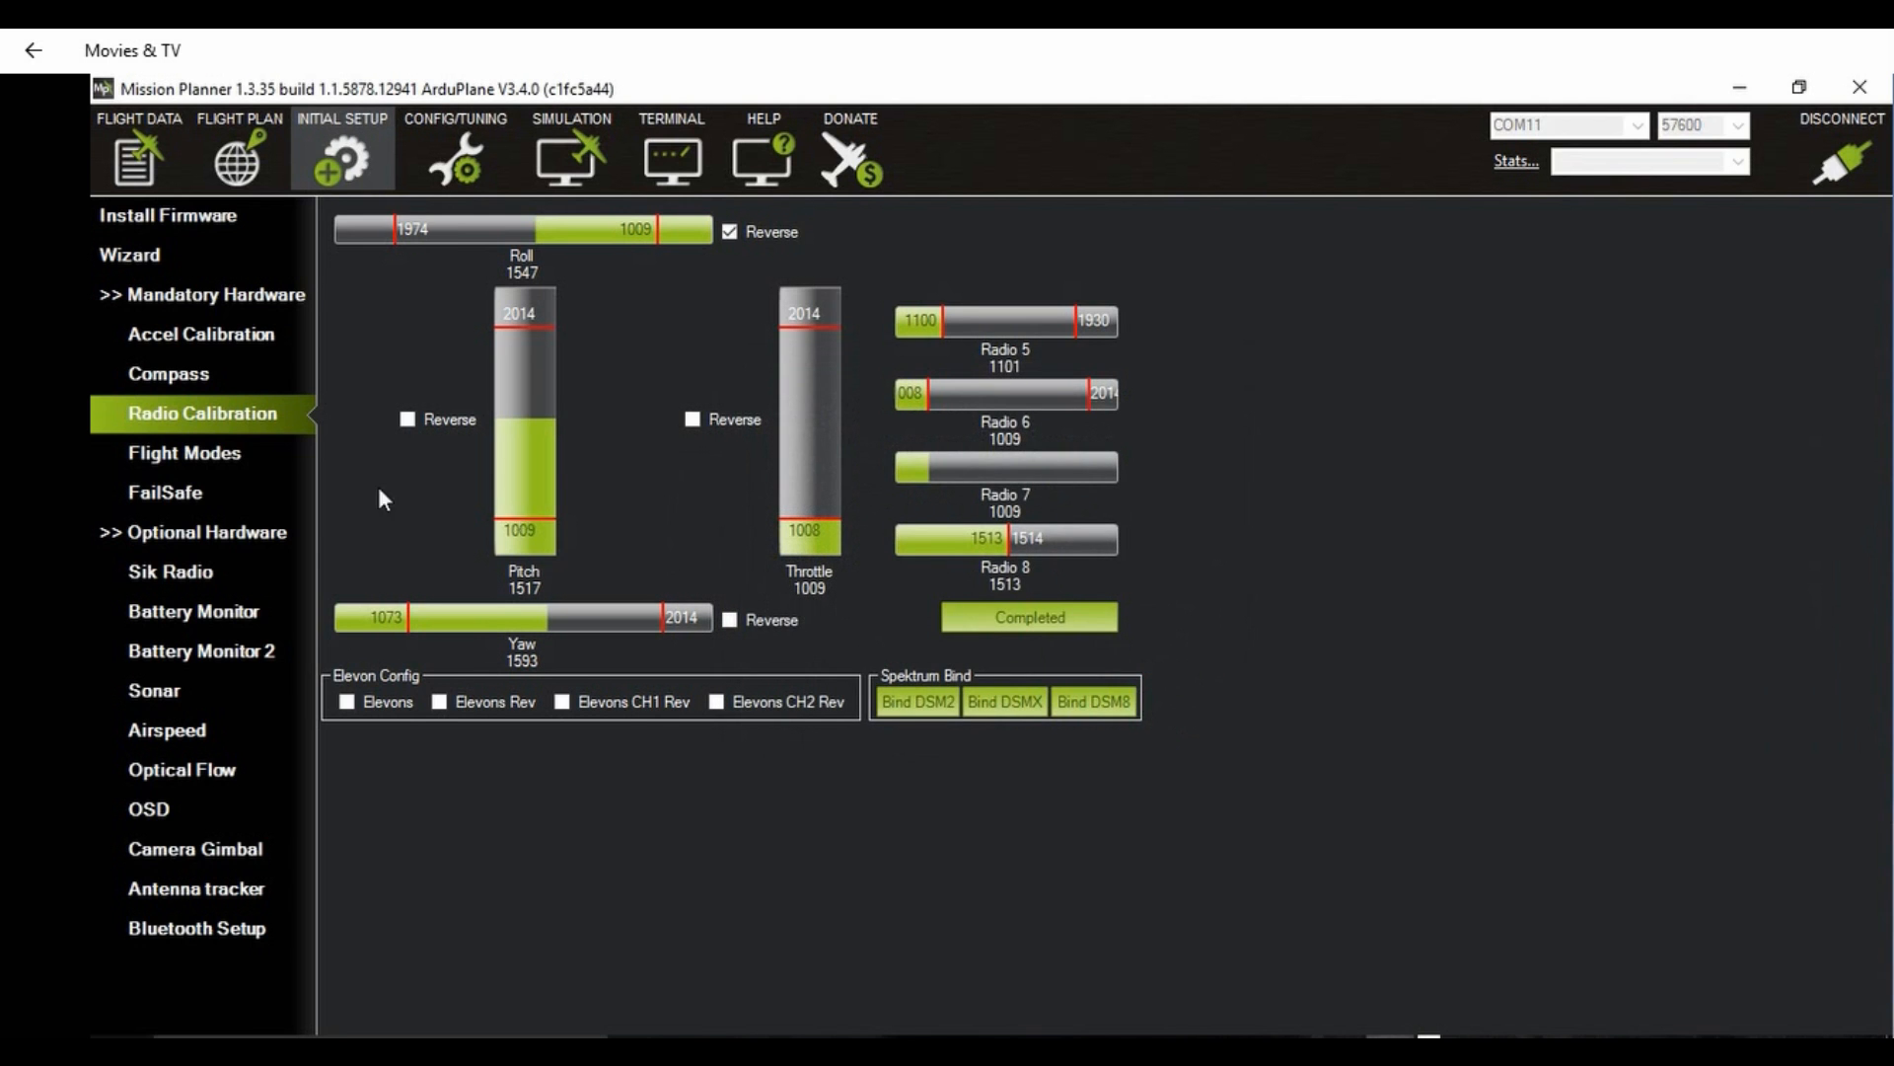
Step: In the basic tuning settings, set the cruise throttle to 30%, write the parameters, and dismiss the low battery notice
left_click(456, 155)
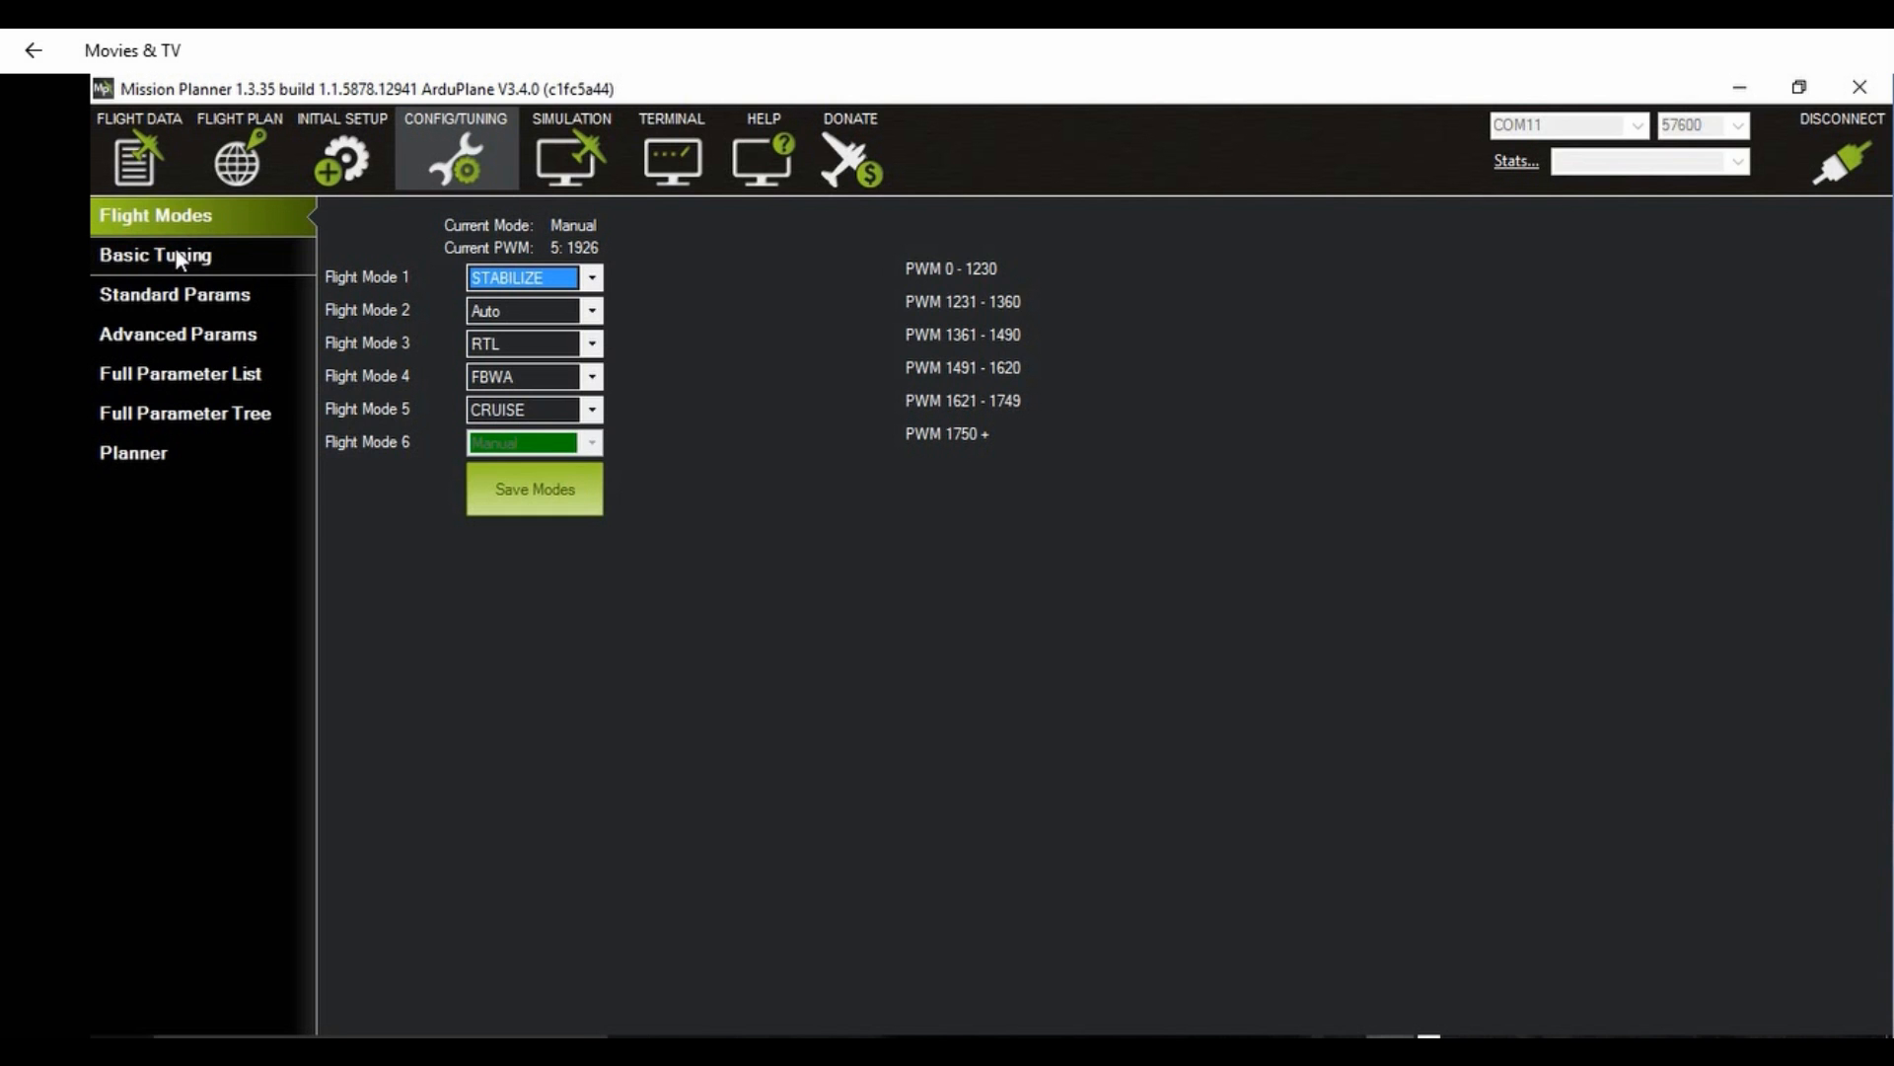
left_click(178, 259)
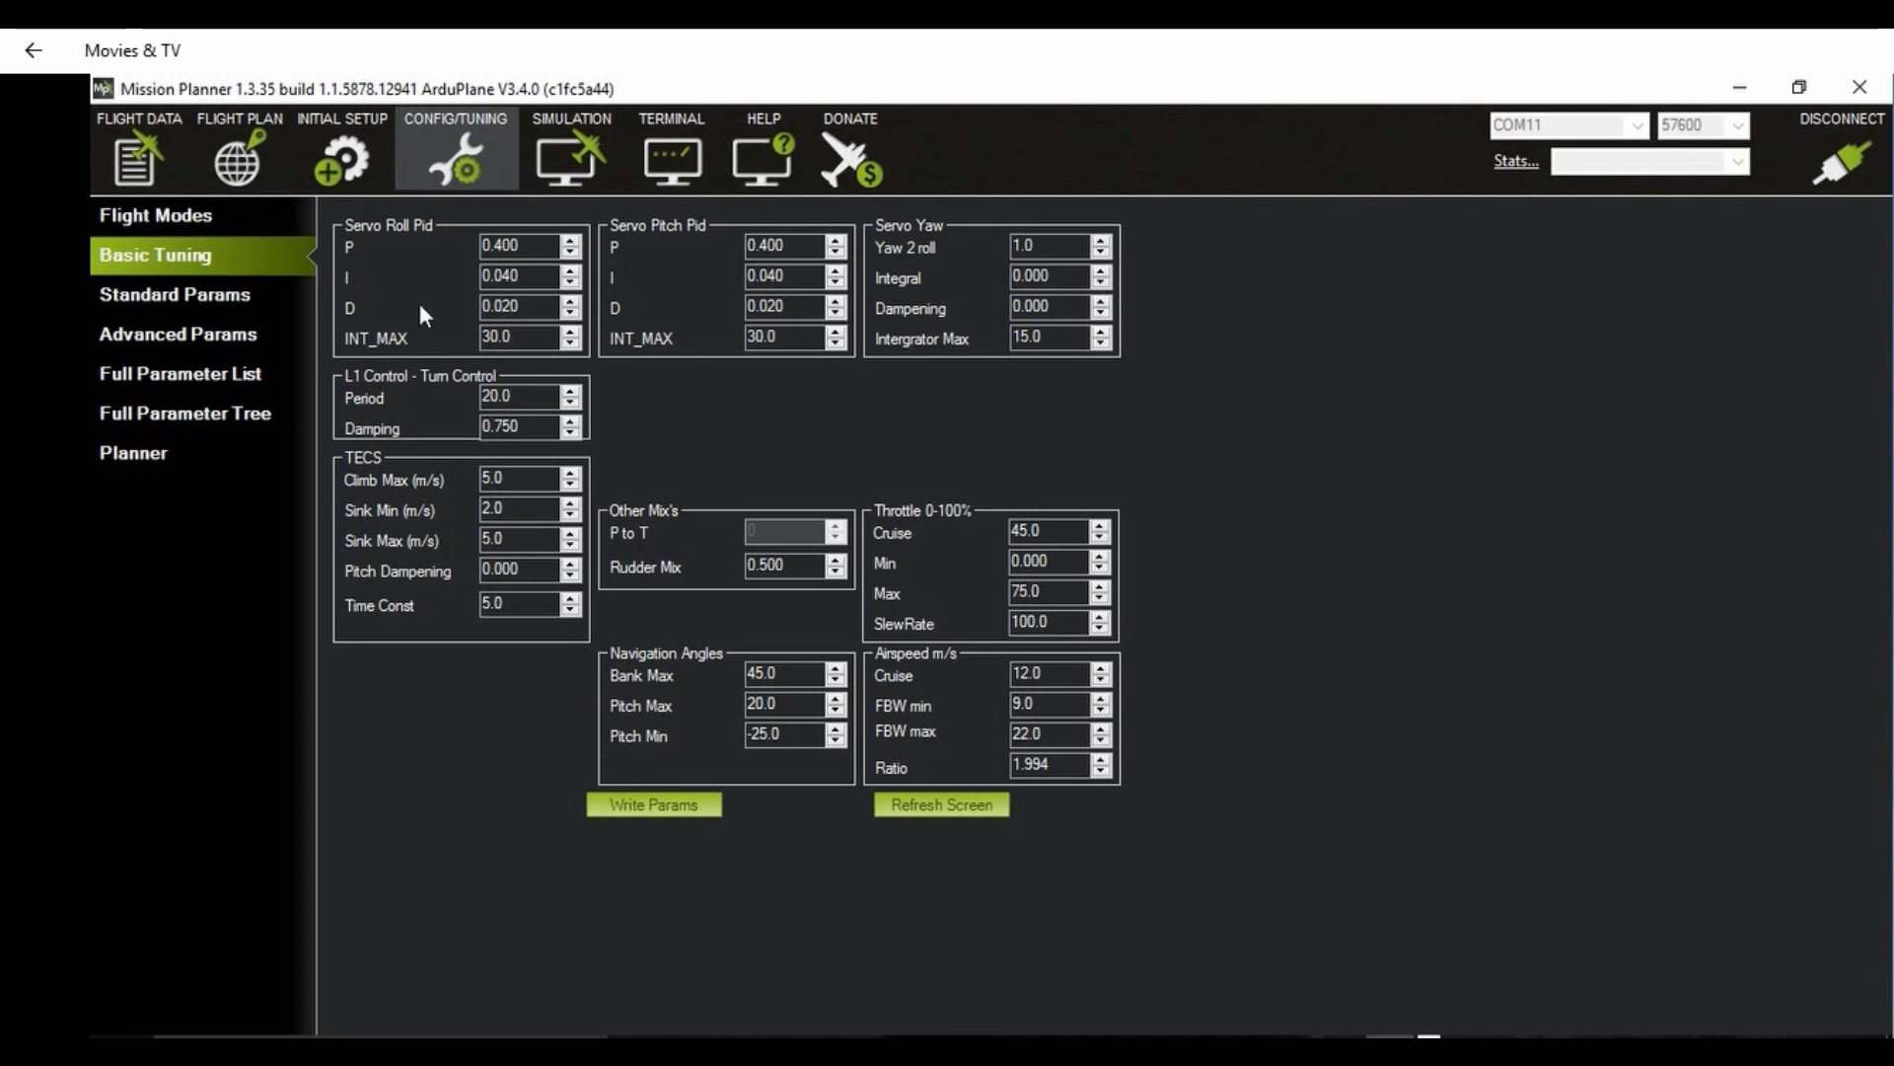
left_click(1055, 531)
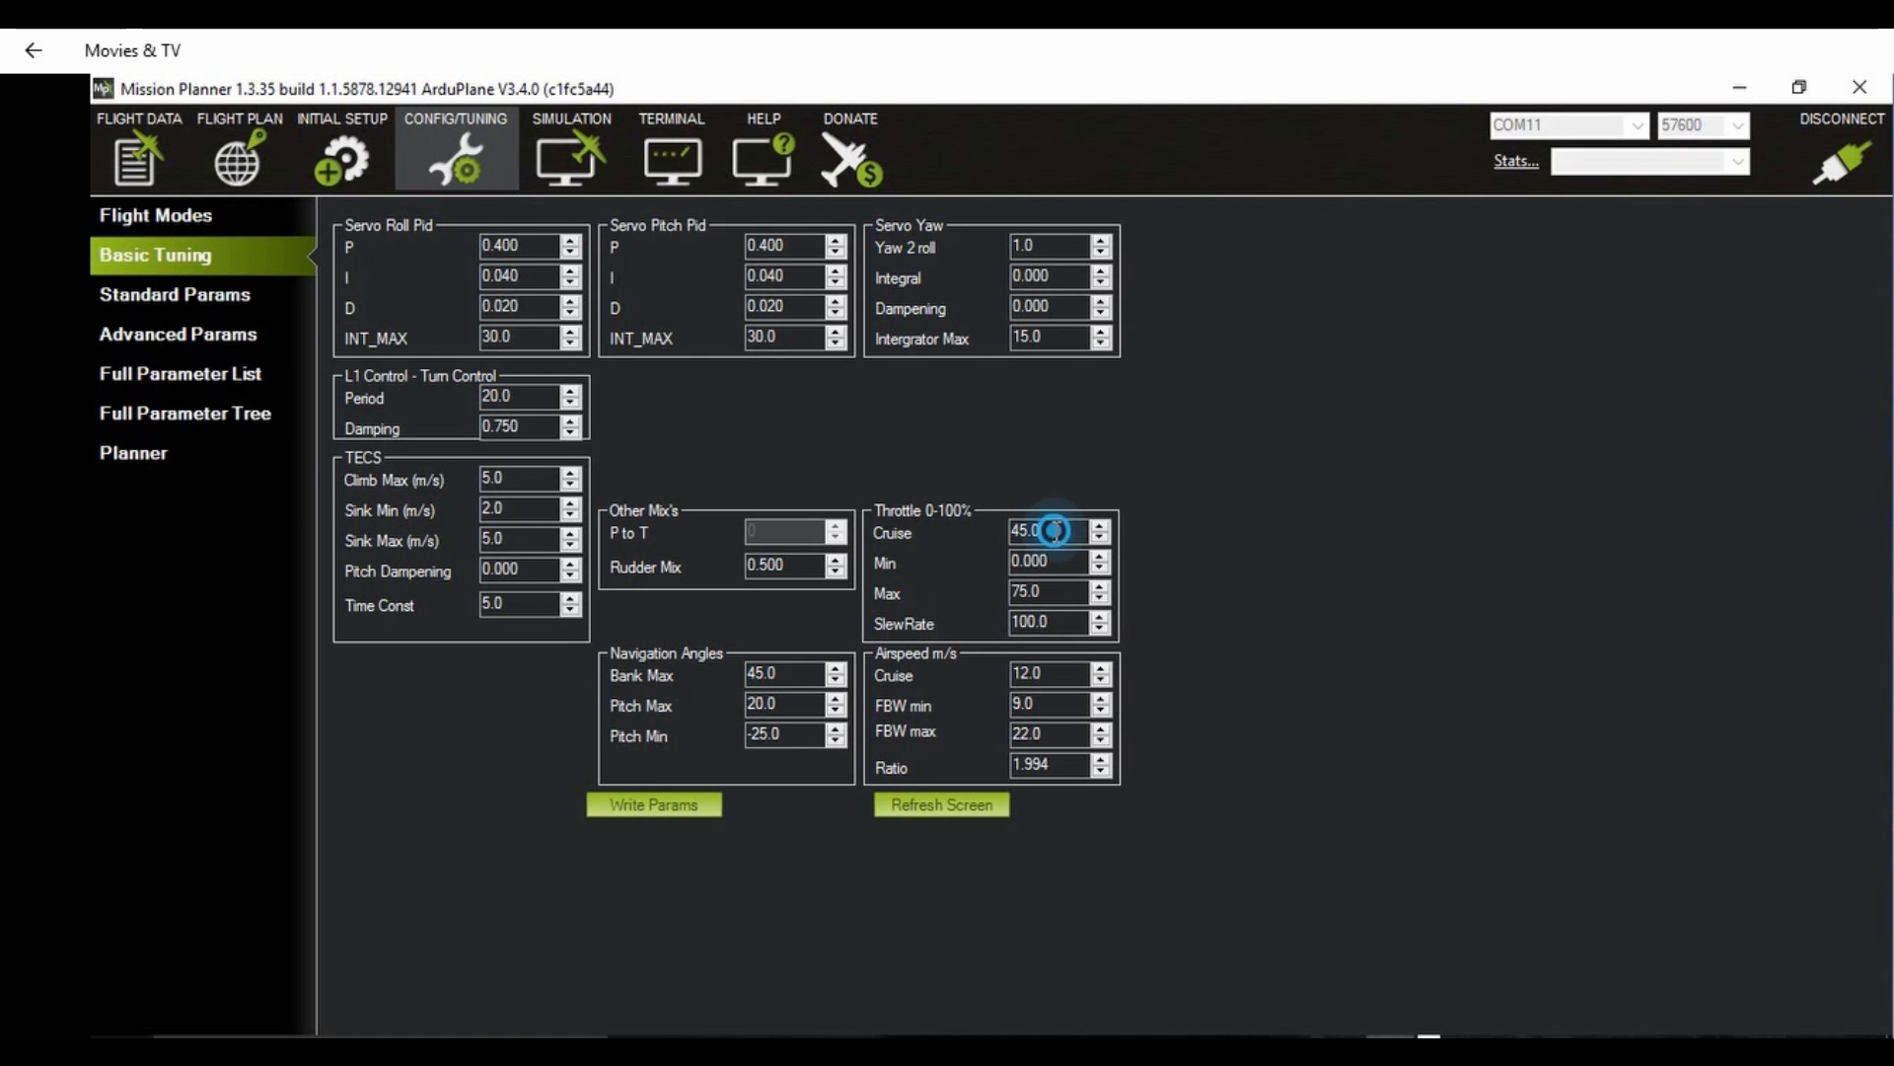
left_click_drag(1055, 531, 967, 531)
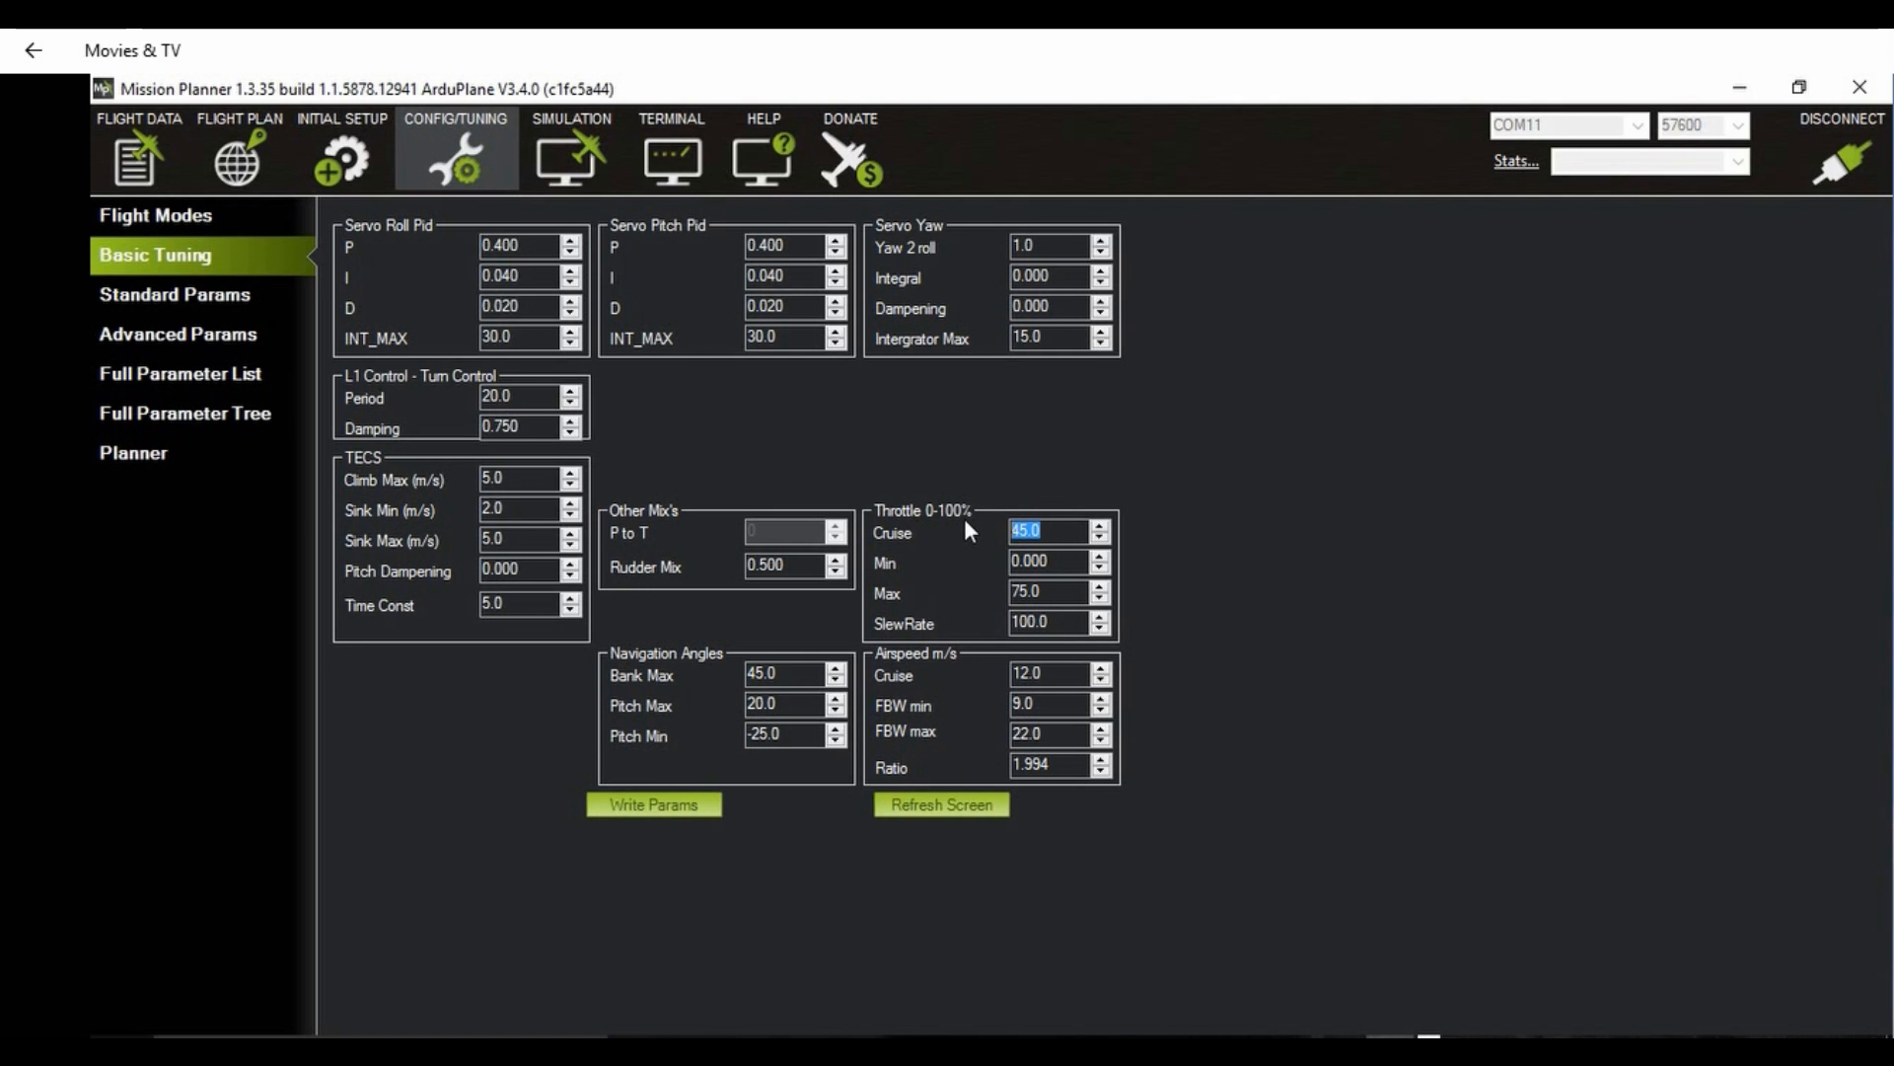
type("30")
left_click(653, 814)
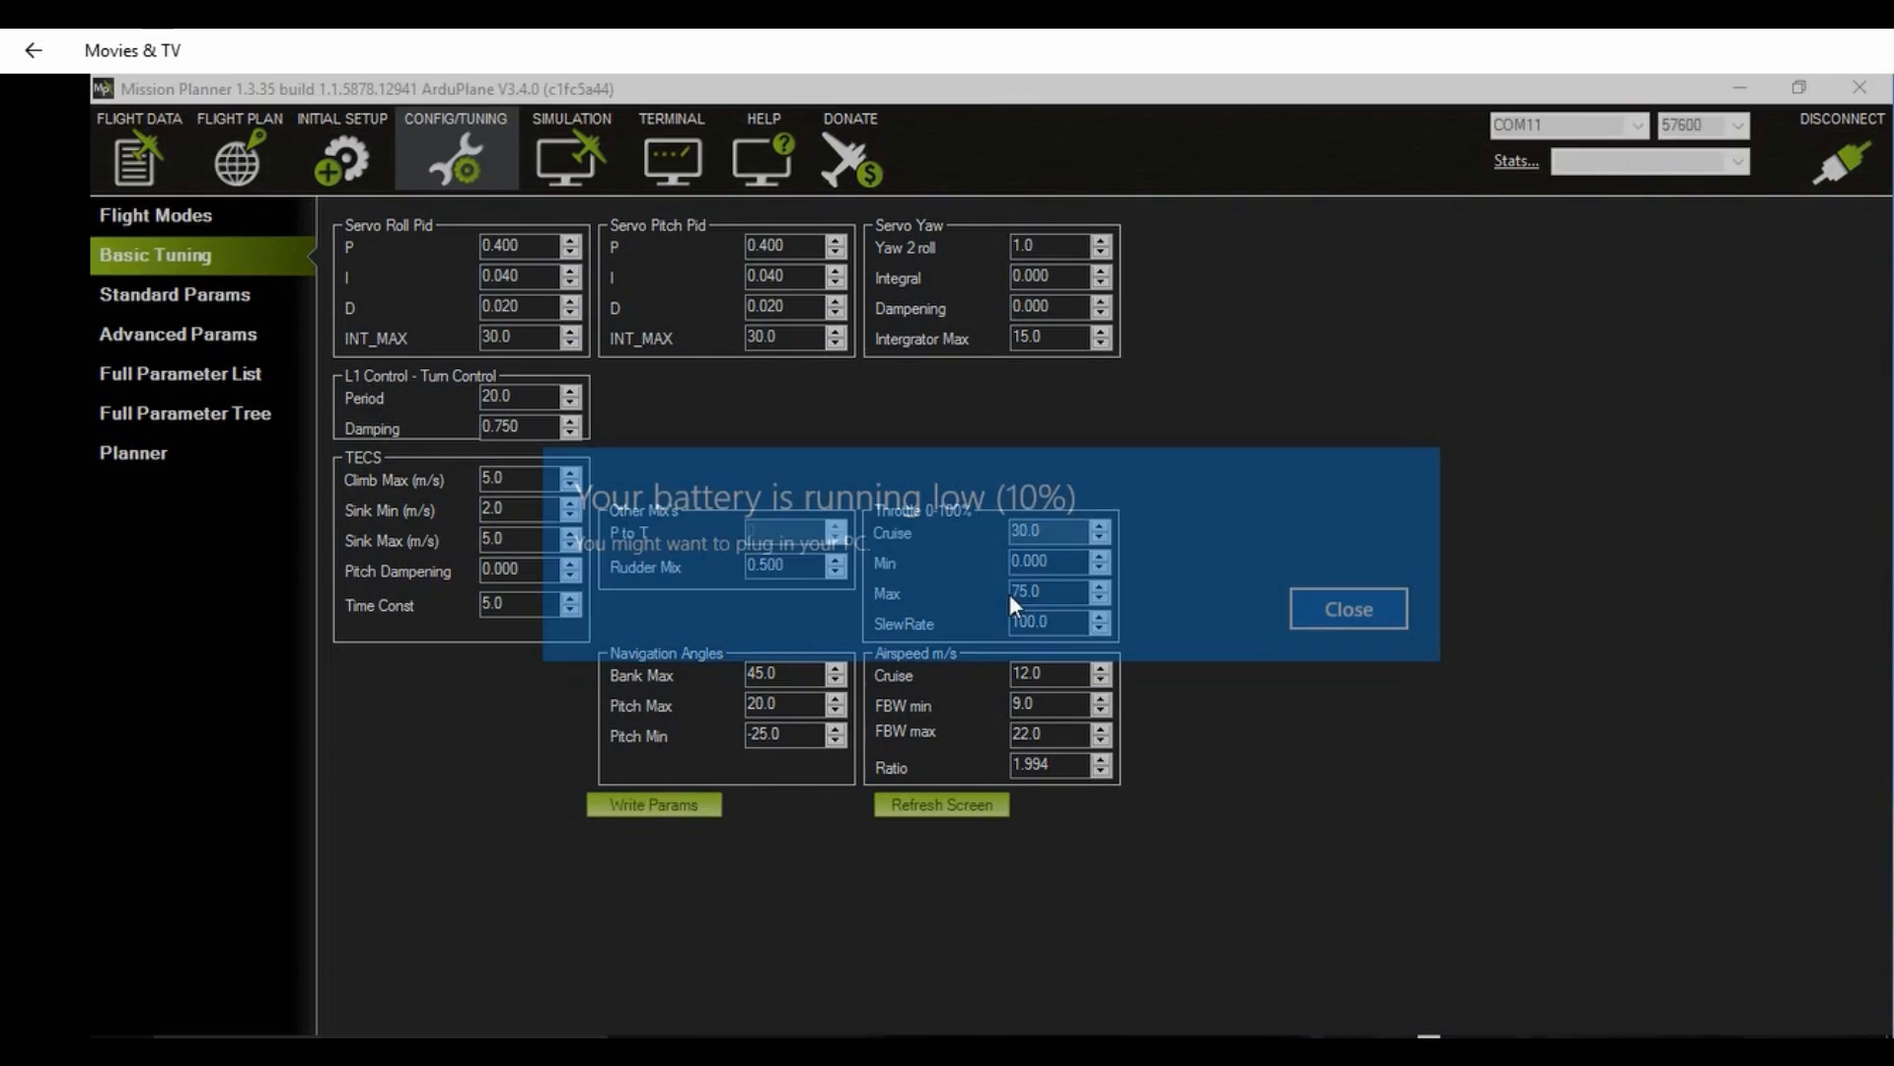
left_click(1334, 603)
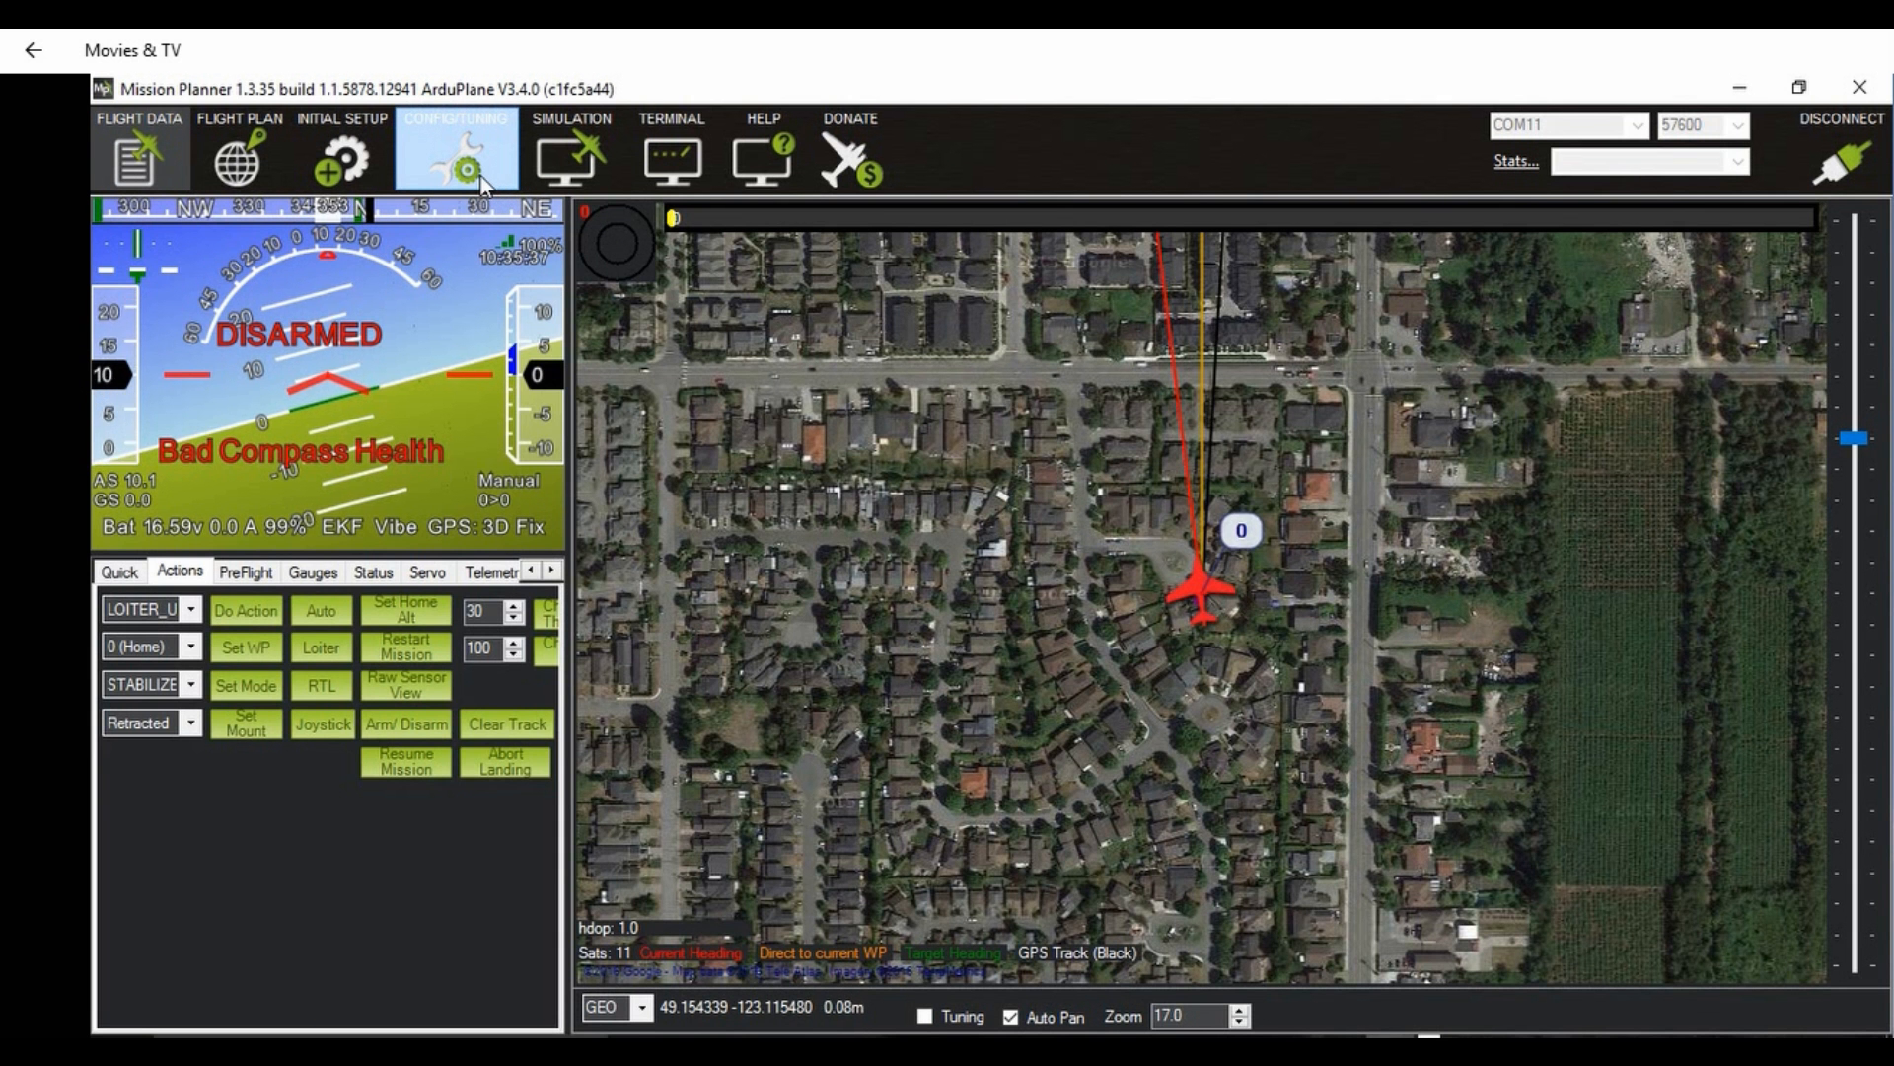
Step: Search the full parameter list for "tk", set TKOFF_THR_MINACC to 10 m/s/s, and write the parameters
left_click(479, 177)
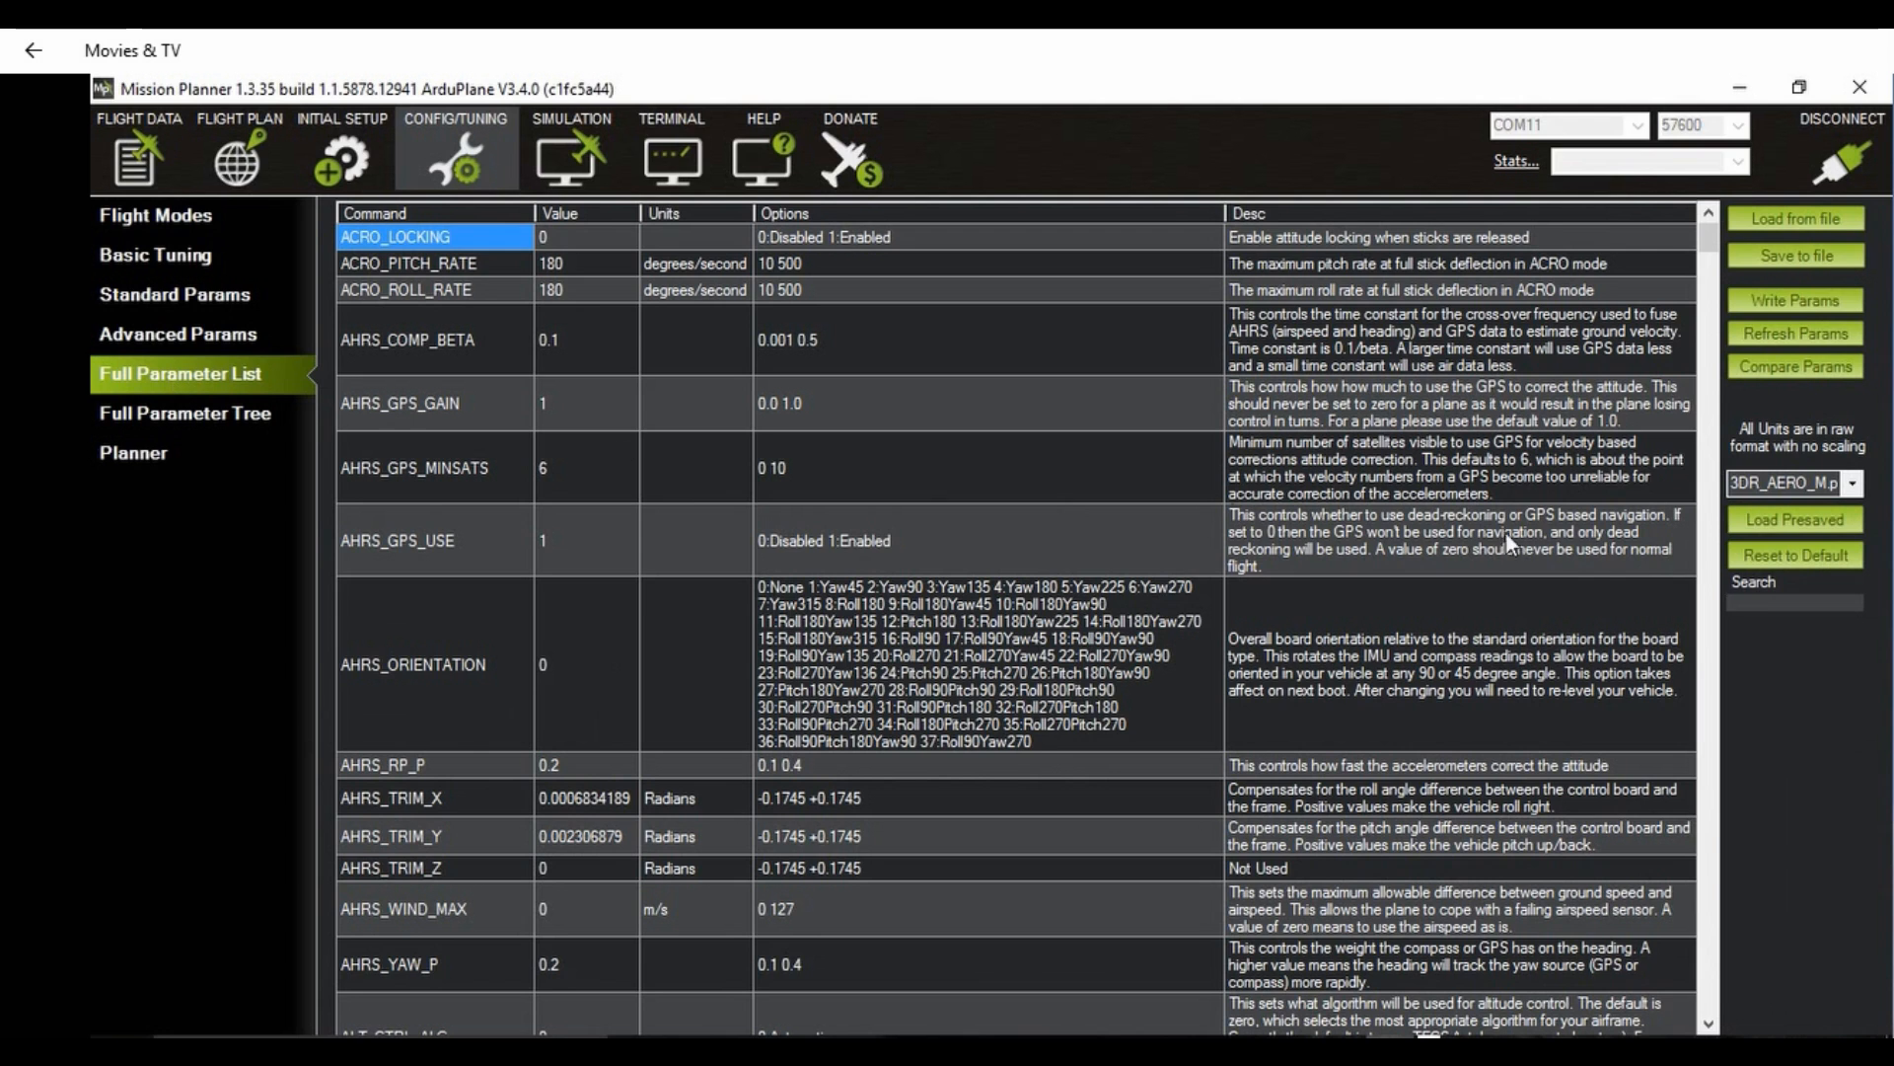
left_click(1762, 598)
type("tk")
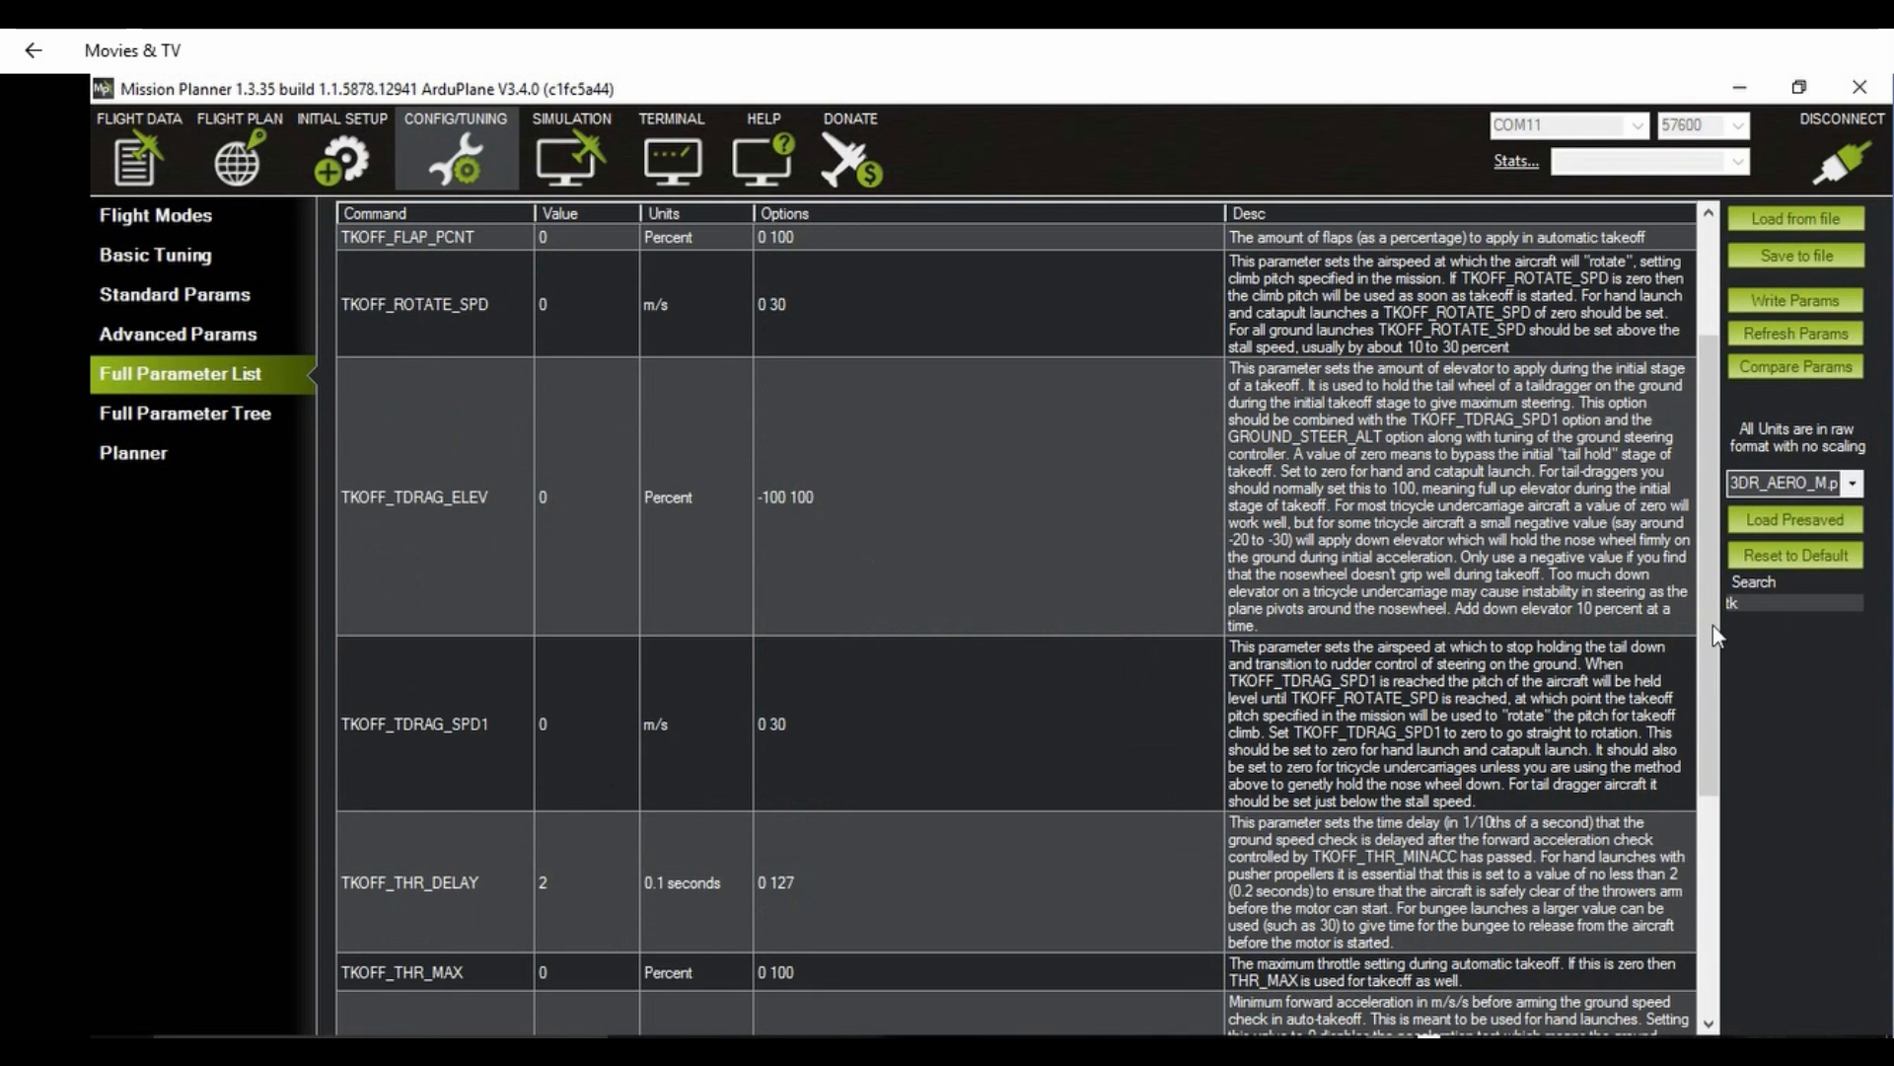
scroll(962, 722, "down", 1)
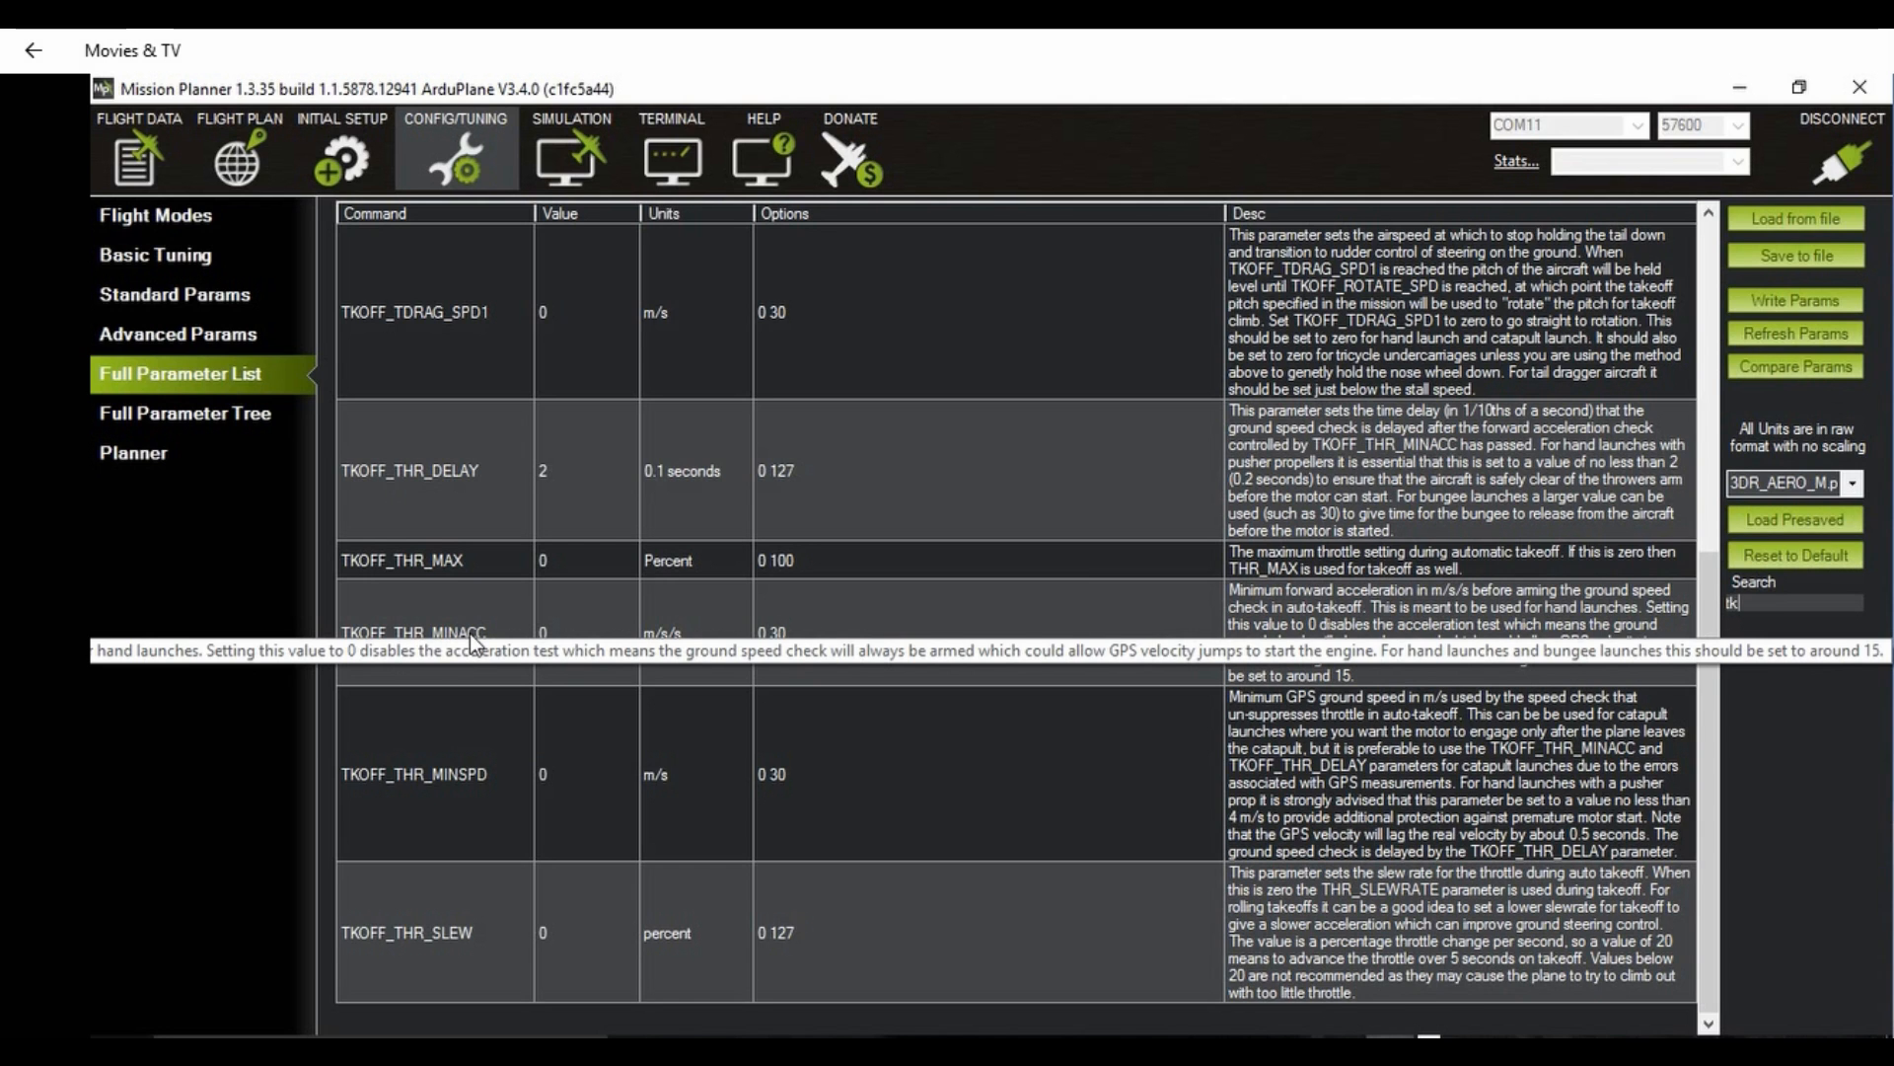
left_click(564, 628)
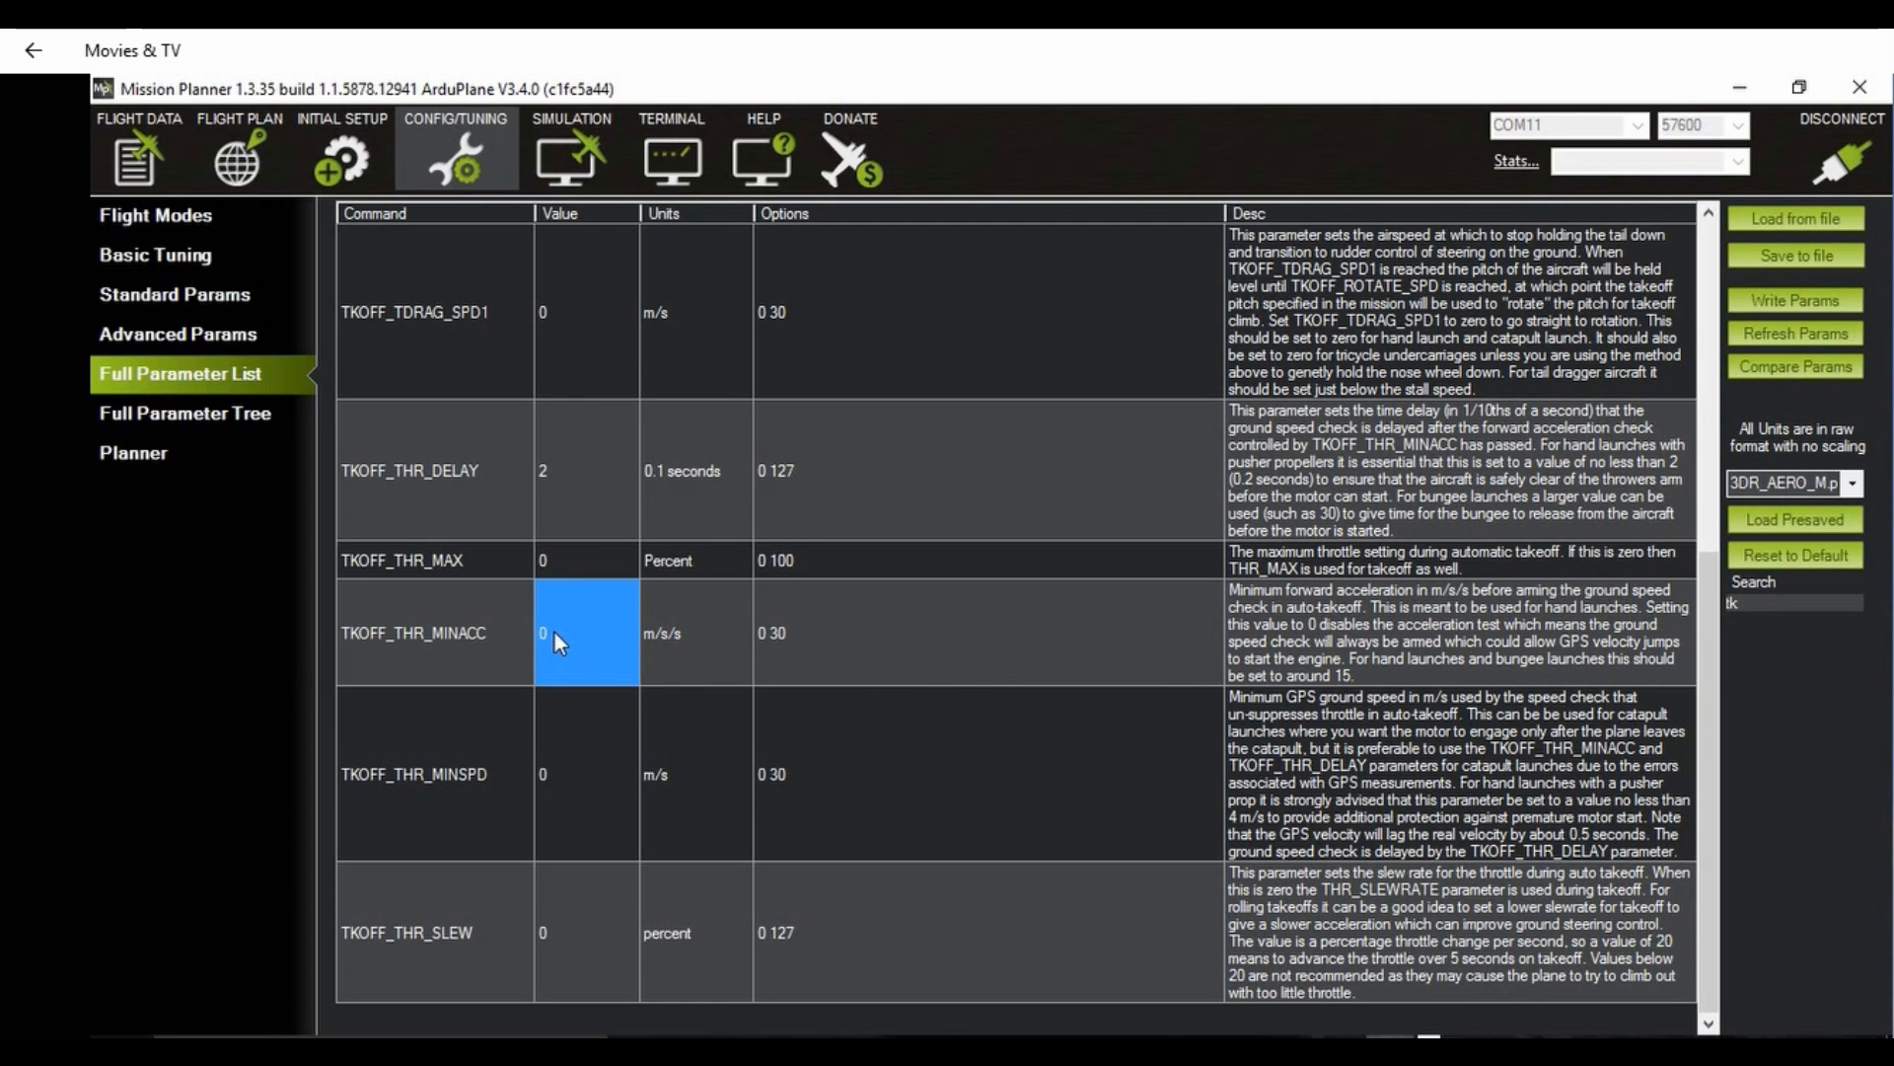
left_click(555, 636)
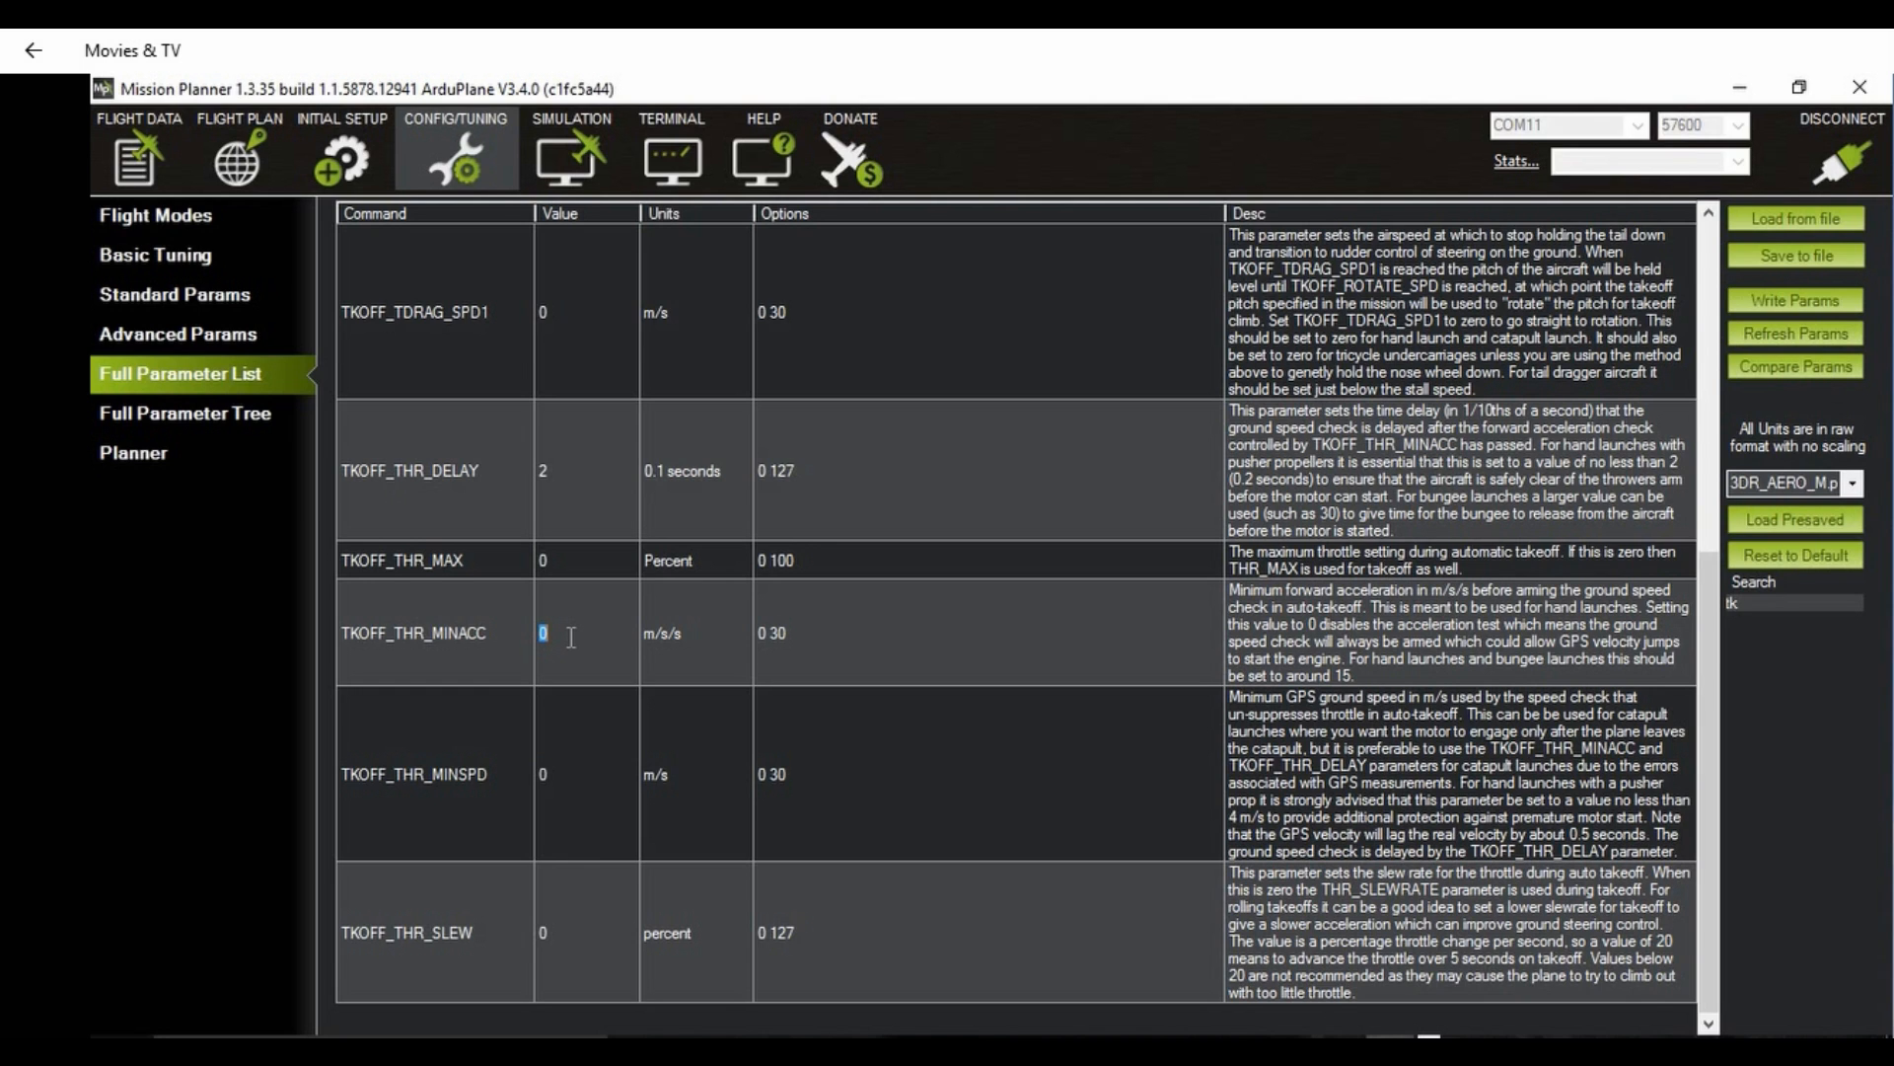
type("10")
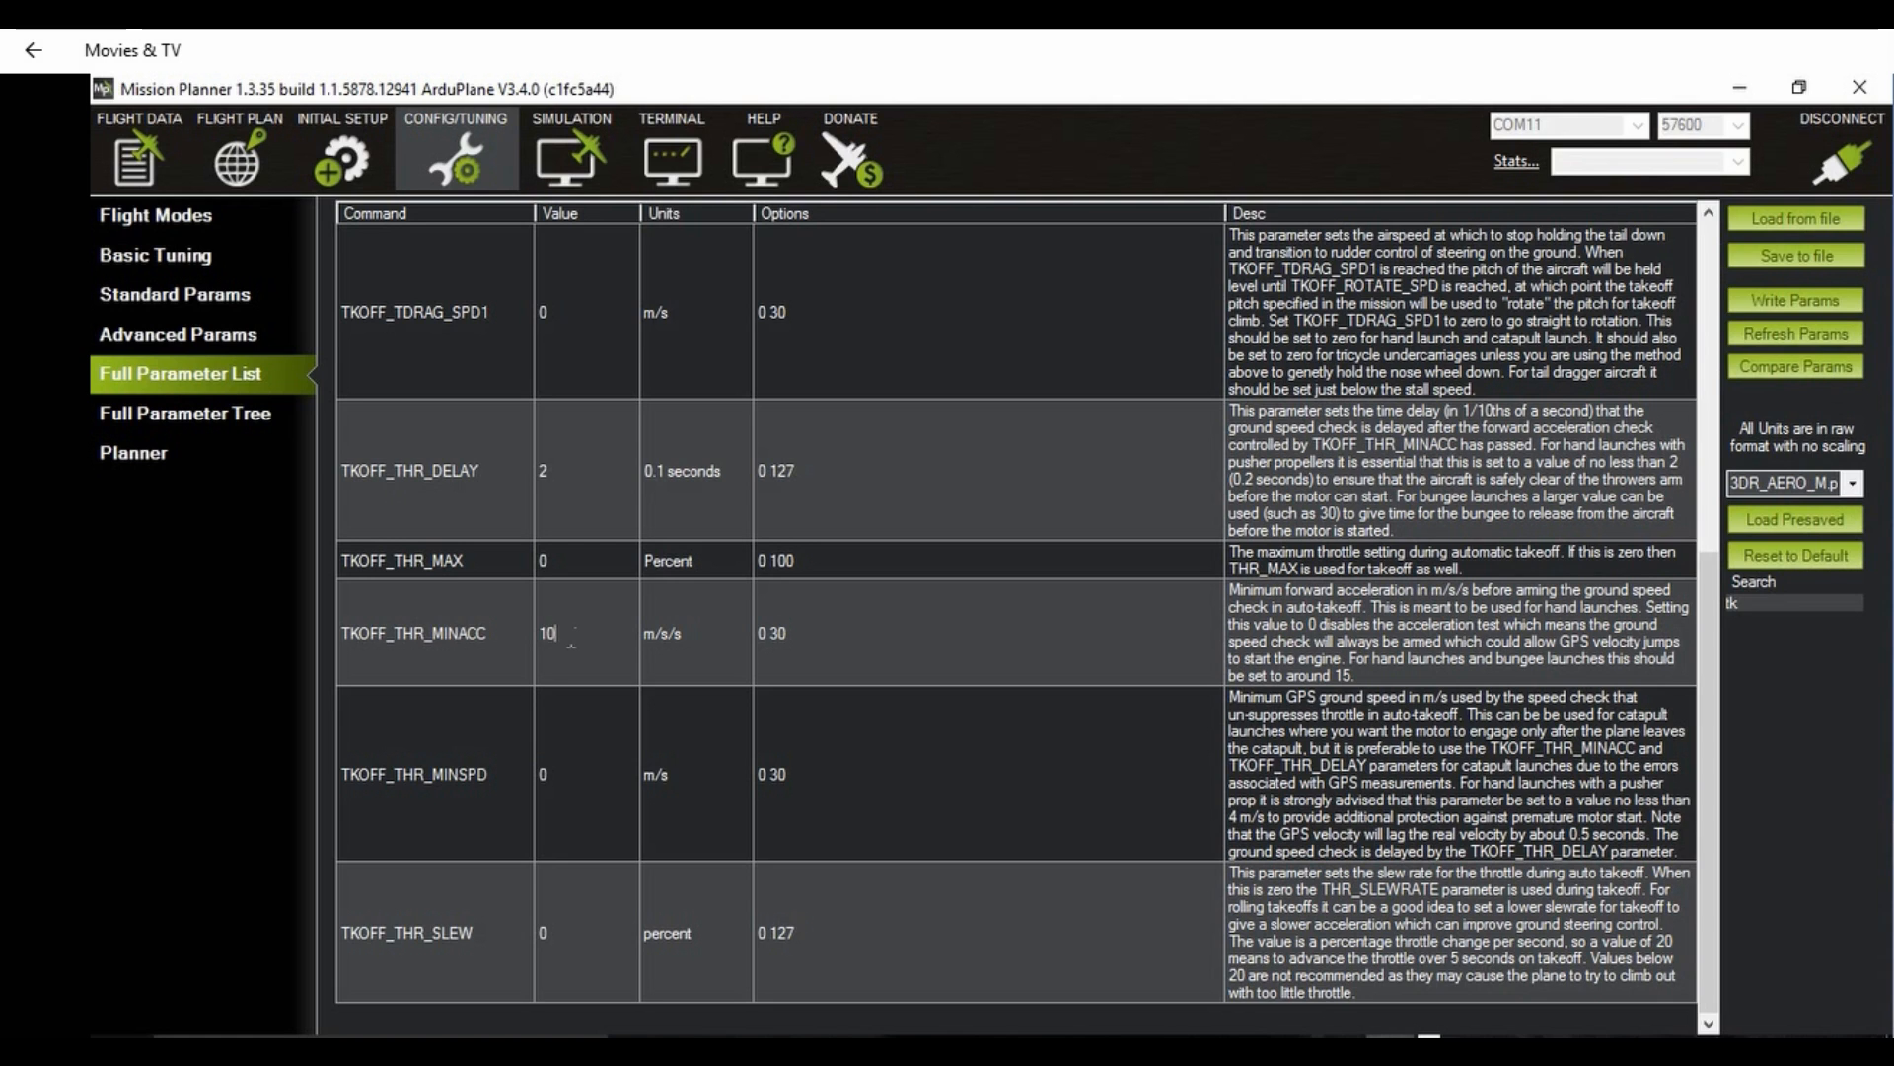
key("Return")
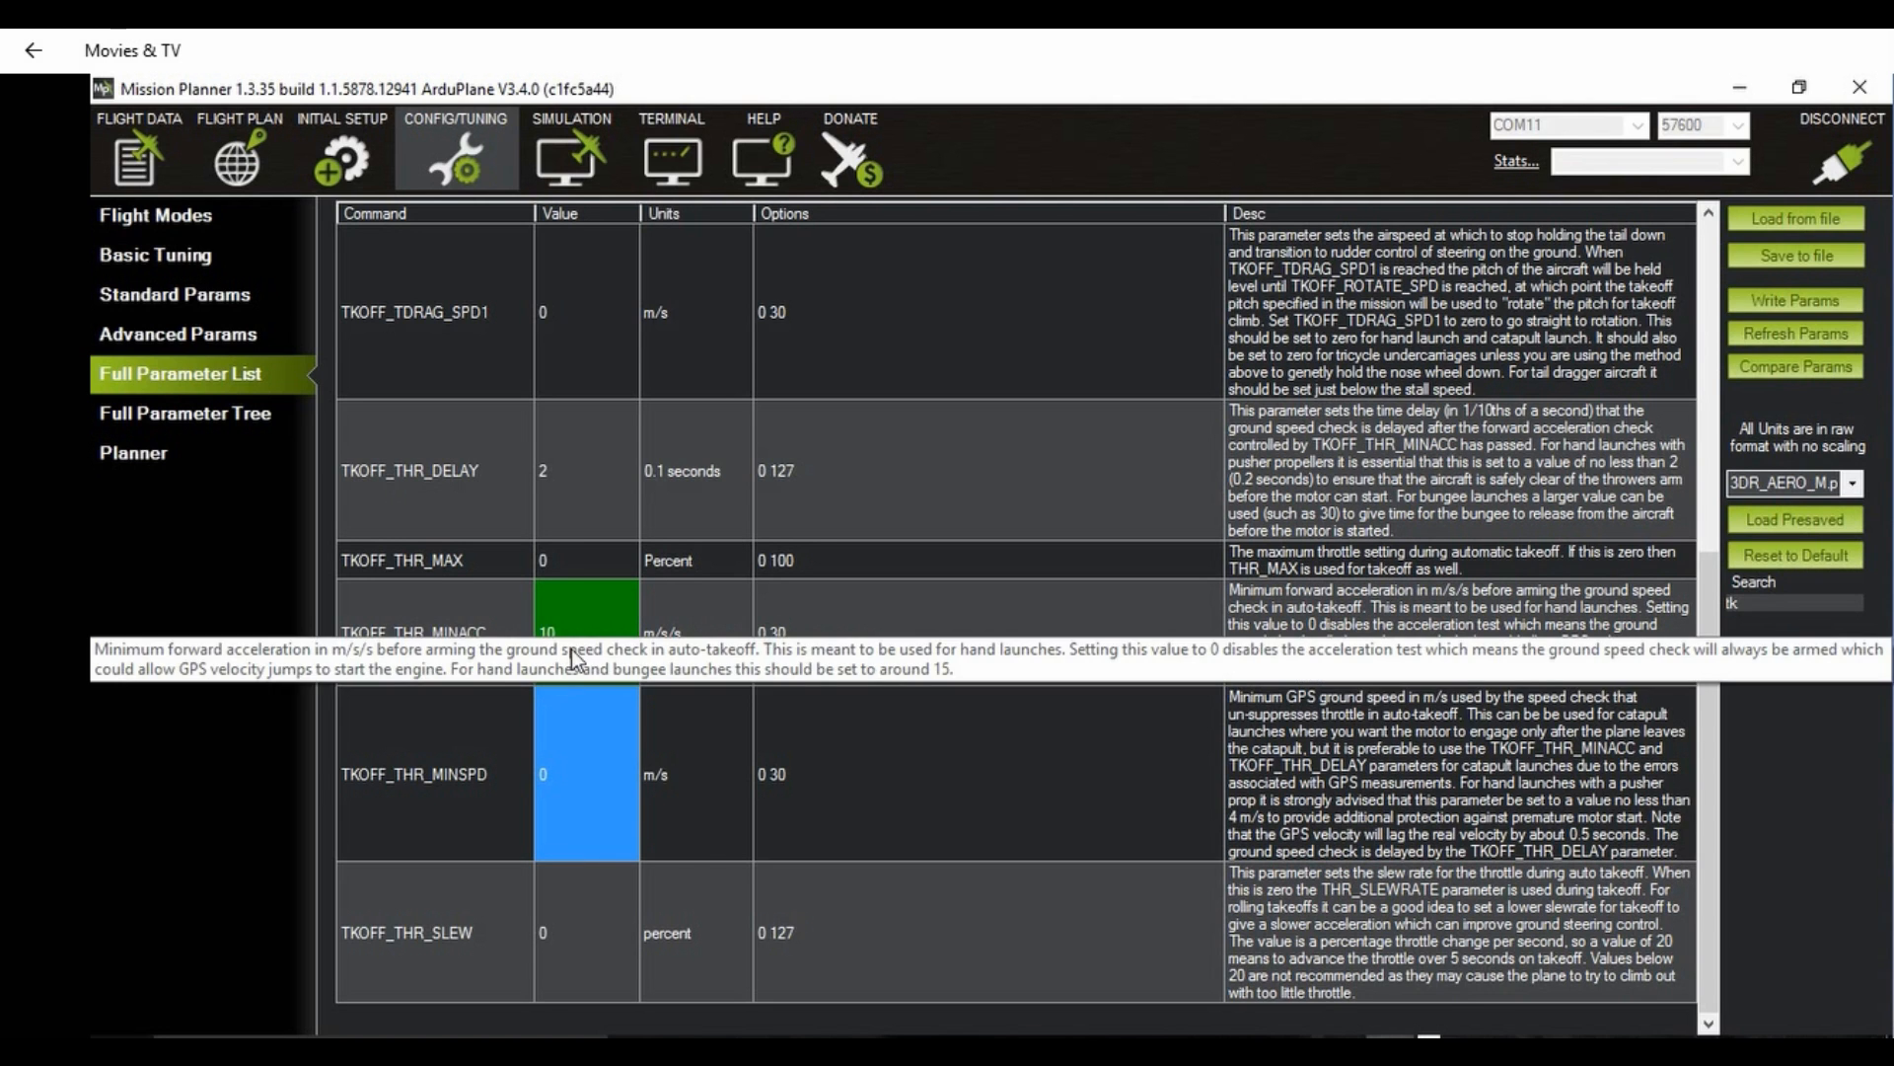
left_click(1774, 298)
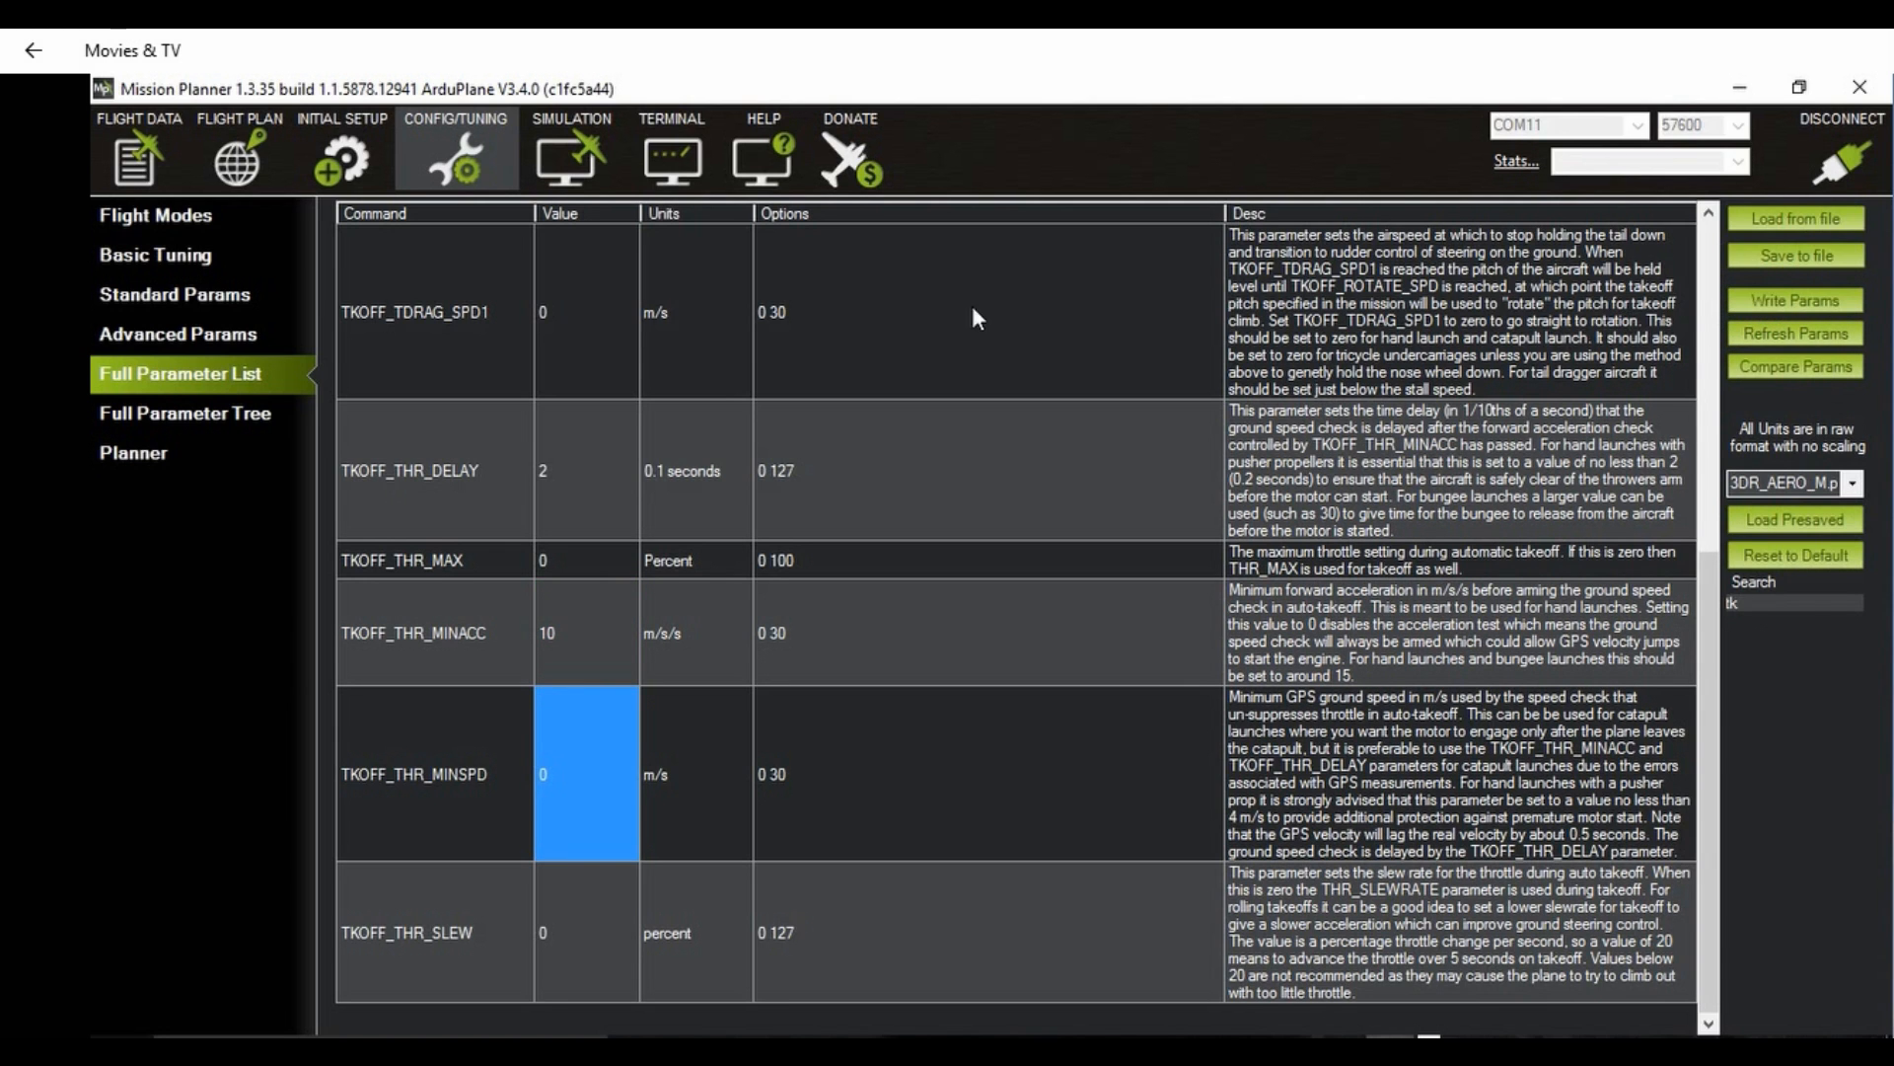
Step: In the flight plan, add a first mission command and change its type to TAKEOFF
left_click(253, 160)
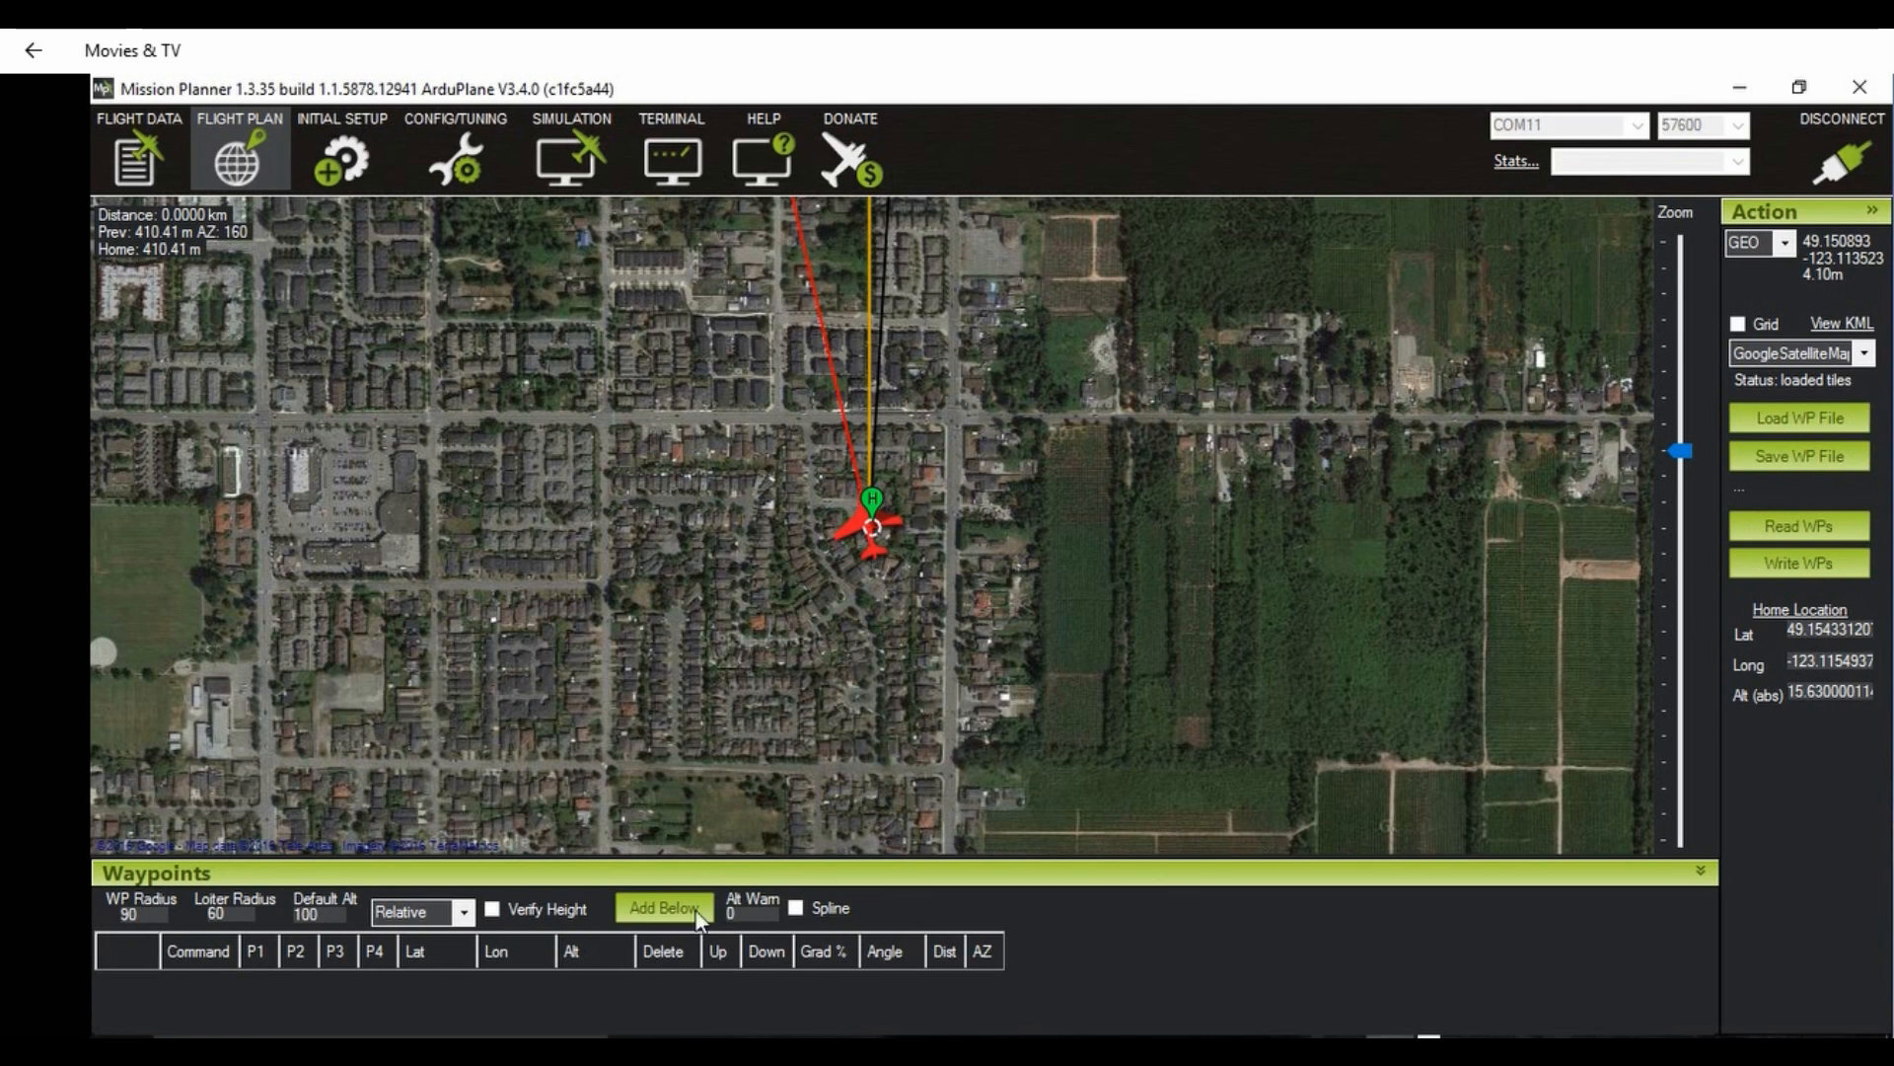
left_click(665, 900)
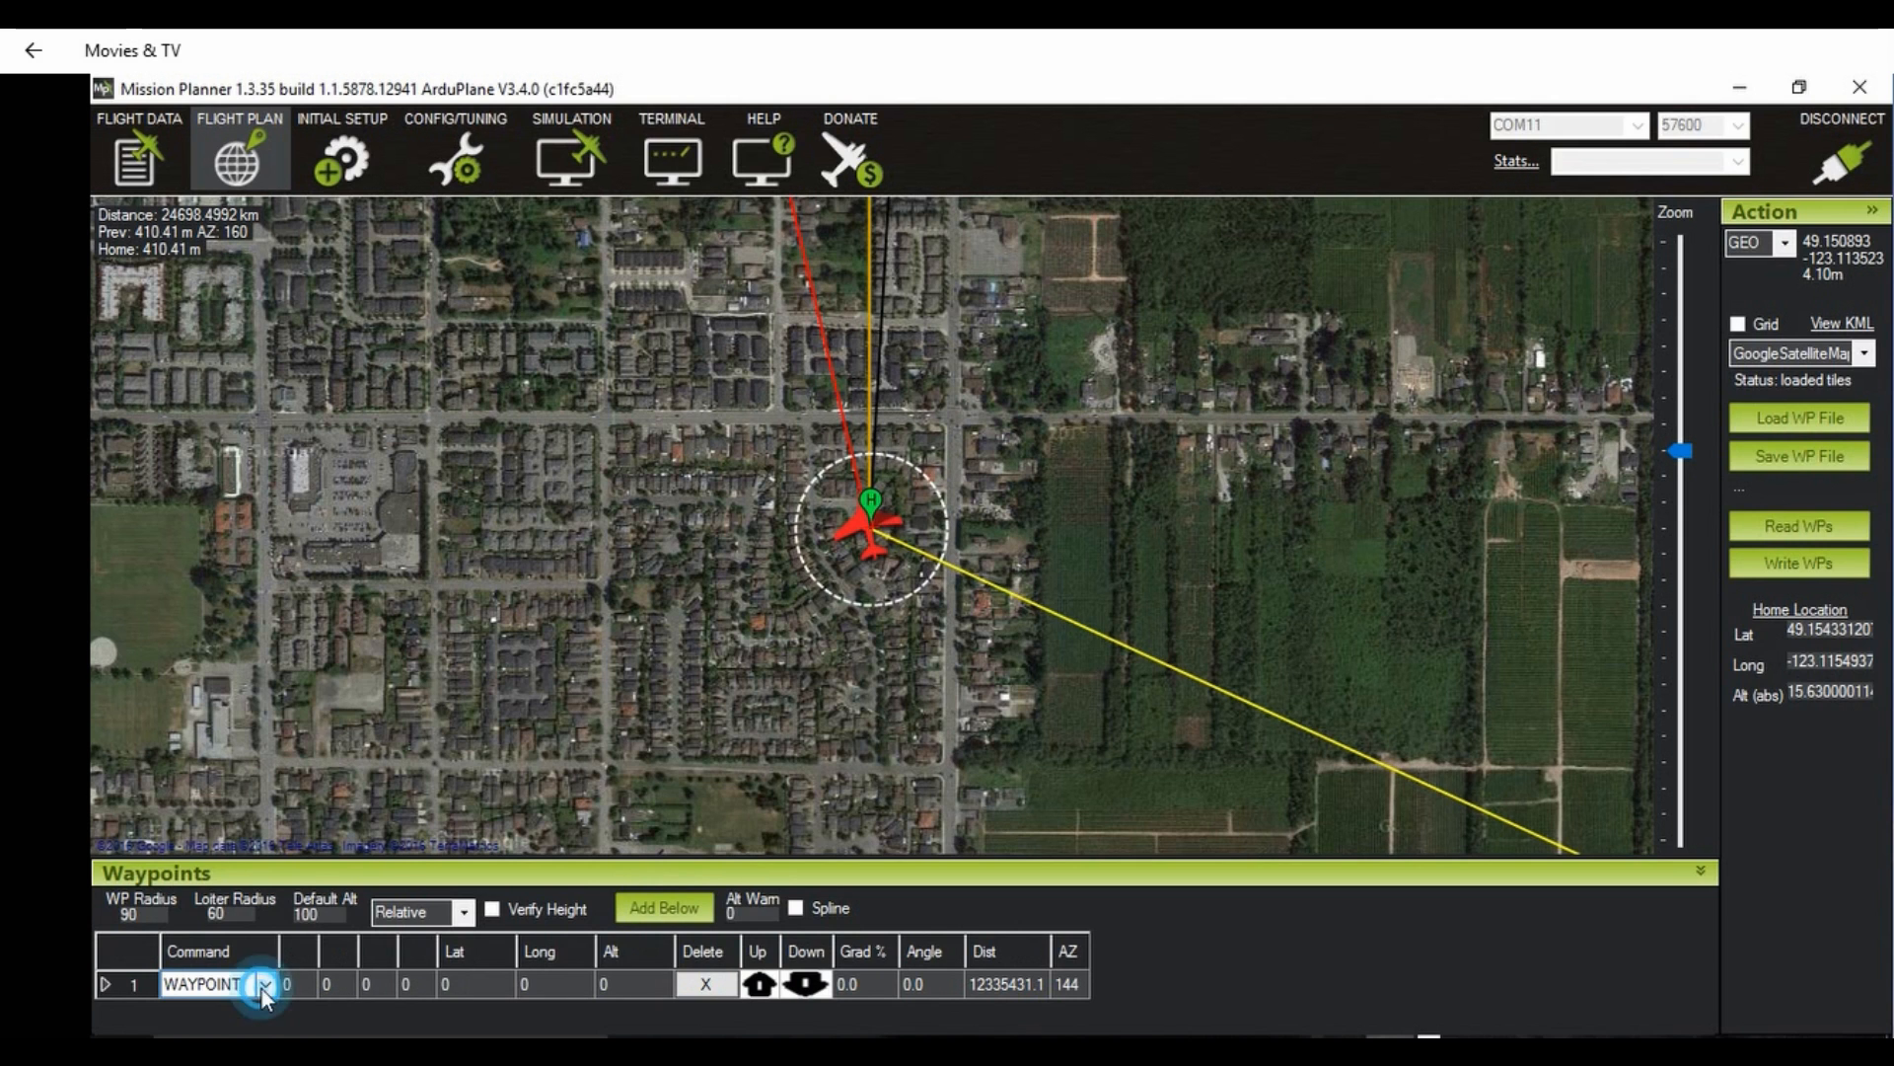
left_click(263, 985)
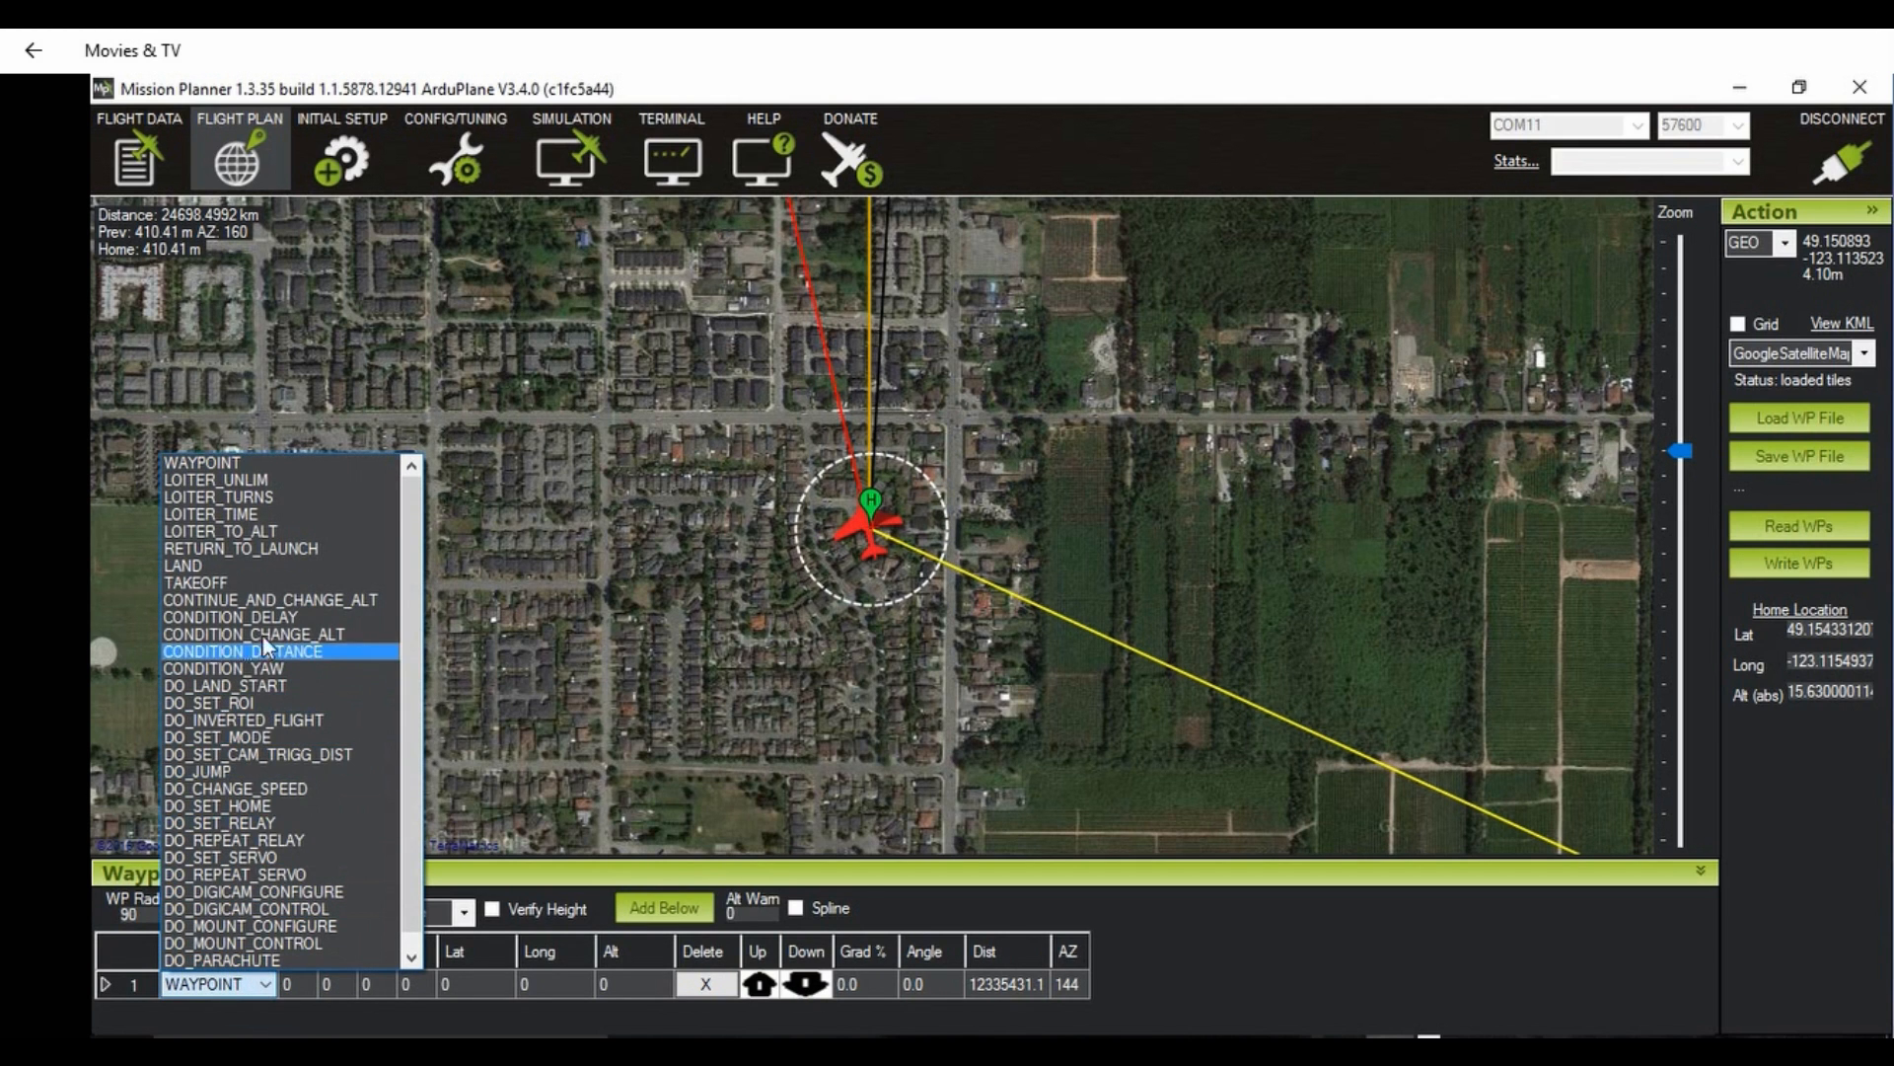
left_click(276, 582)
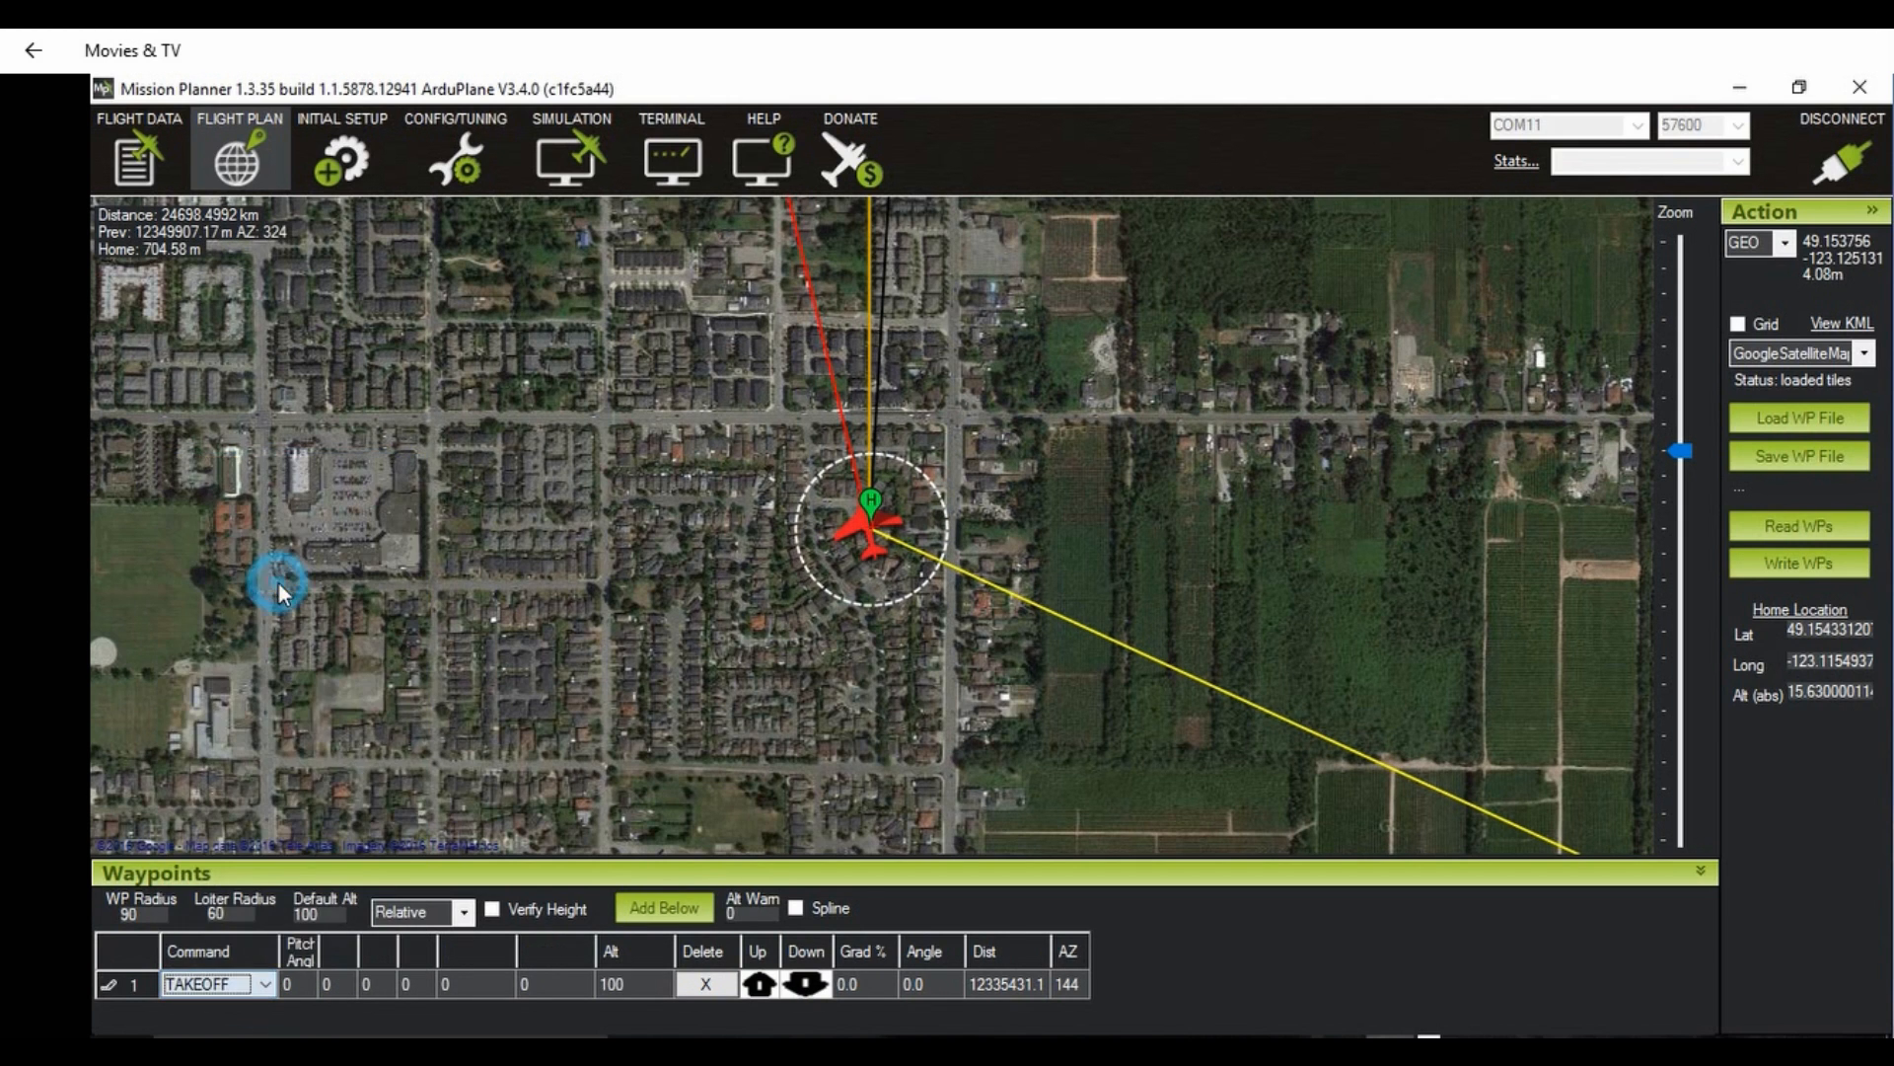
Step: Set the TAKEOFF command's pitch angle to 25 and its altitude to 40
left_click(304, 984)
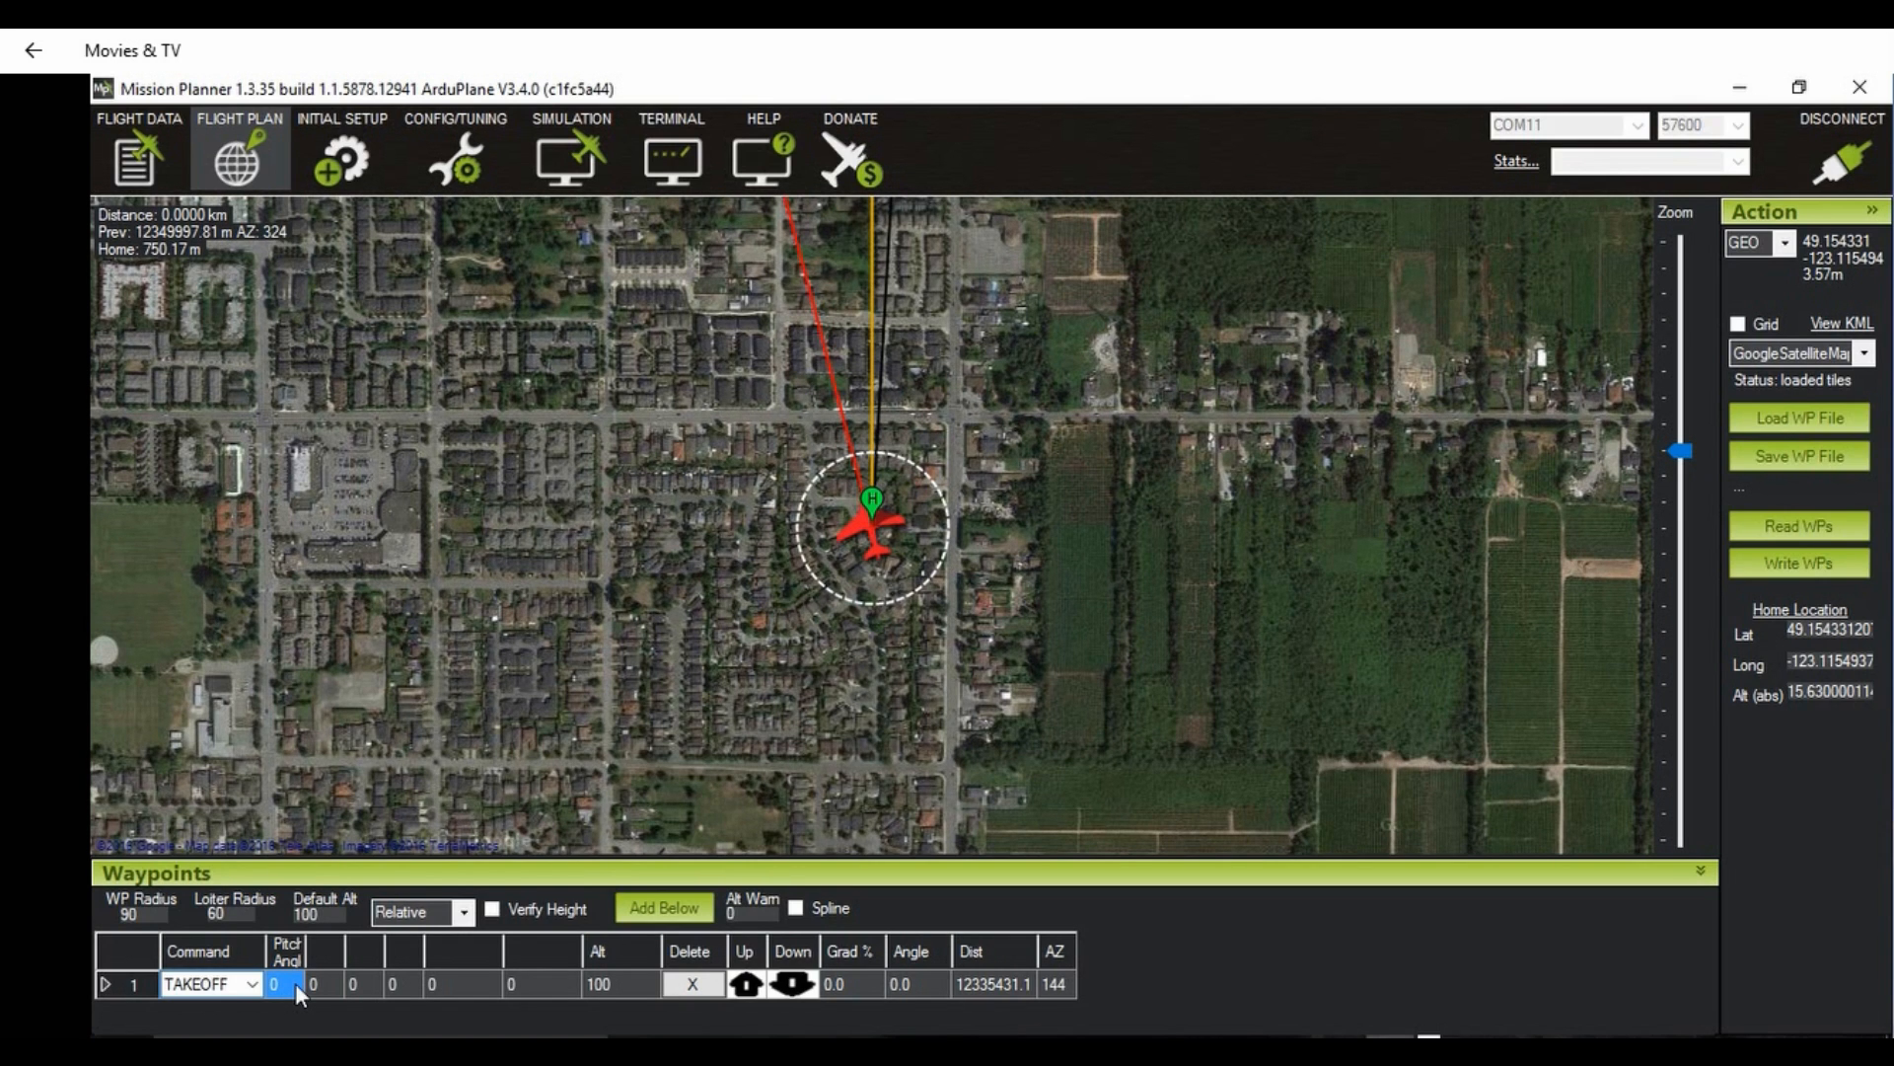
type("25")
key("Return")
left_click(627, 981)
type("40")
key("Return")
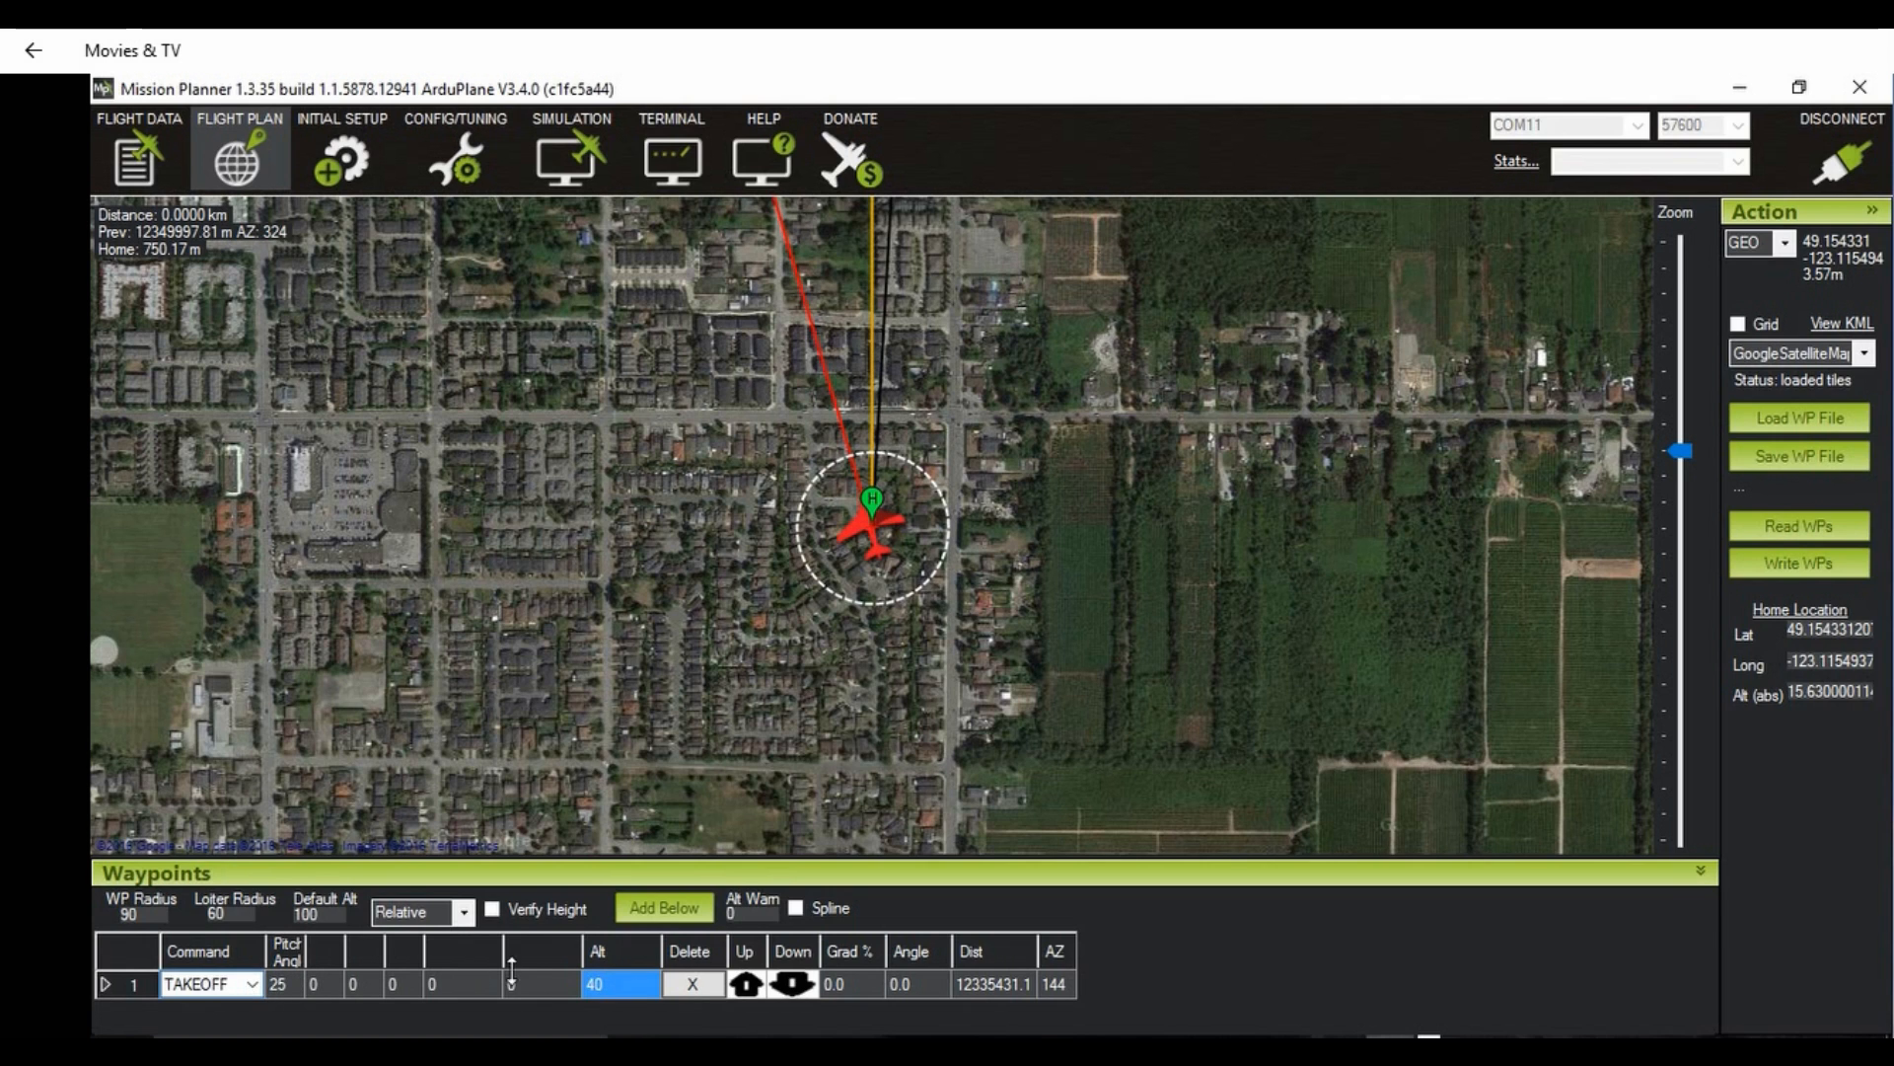
Step: Add a RETURN_TO_LAUNCH command after the takeoff and write the waypoints to the autopilot
left_click(661, 906)
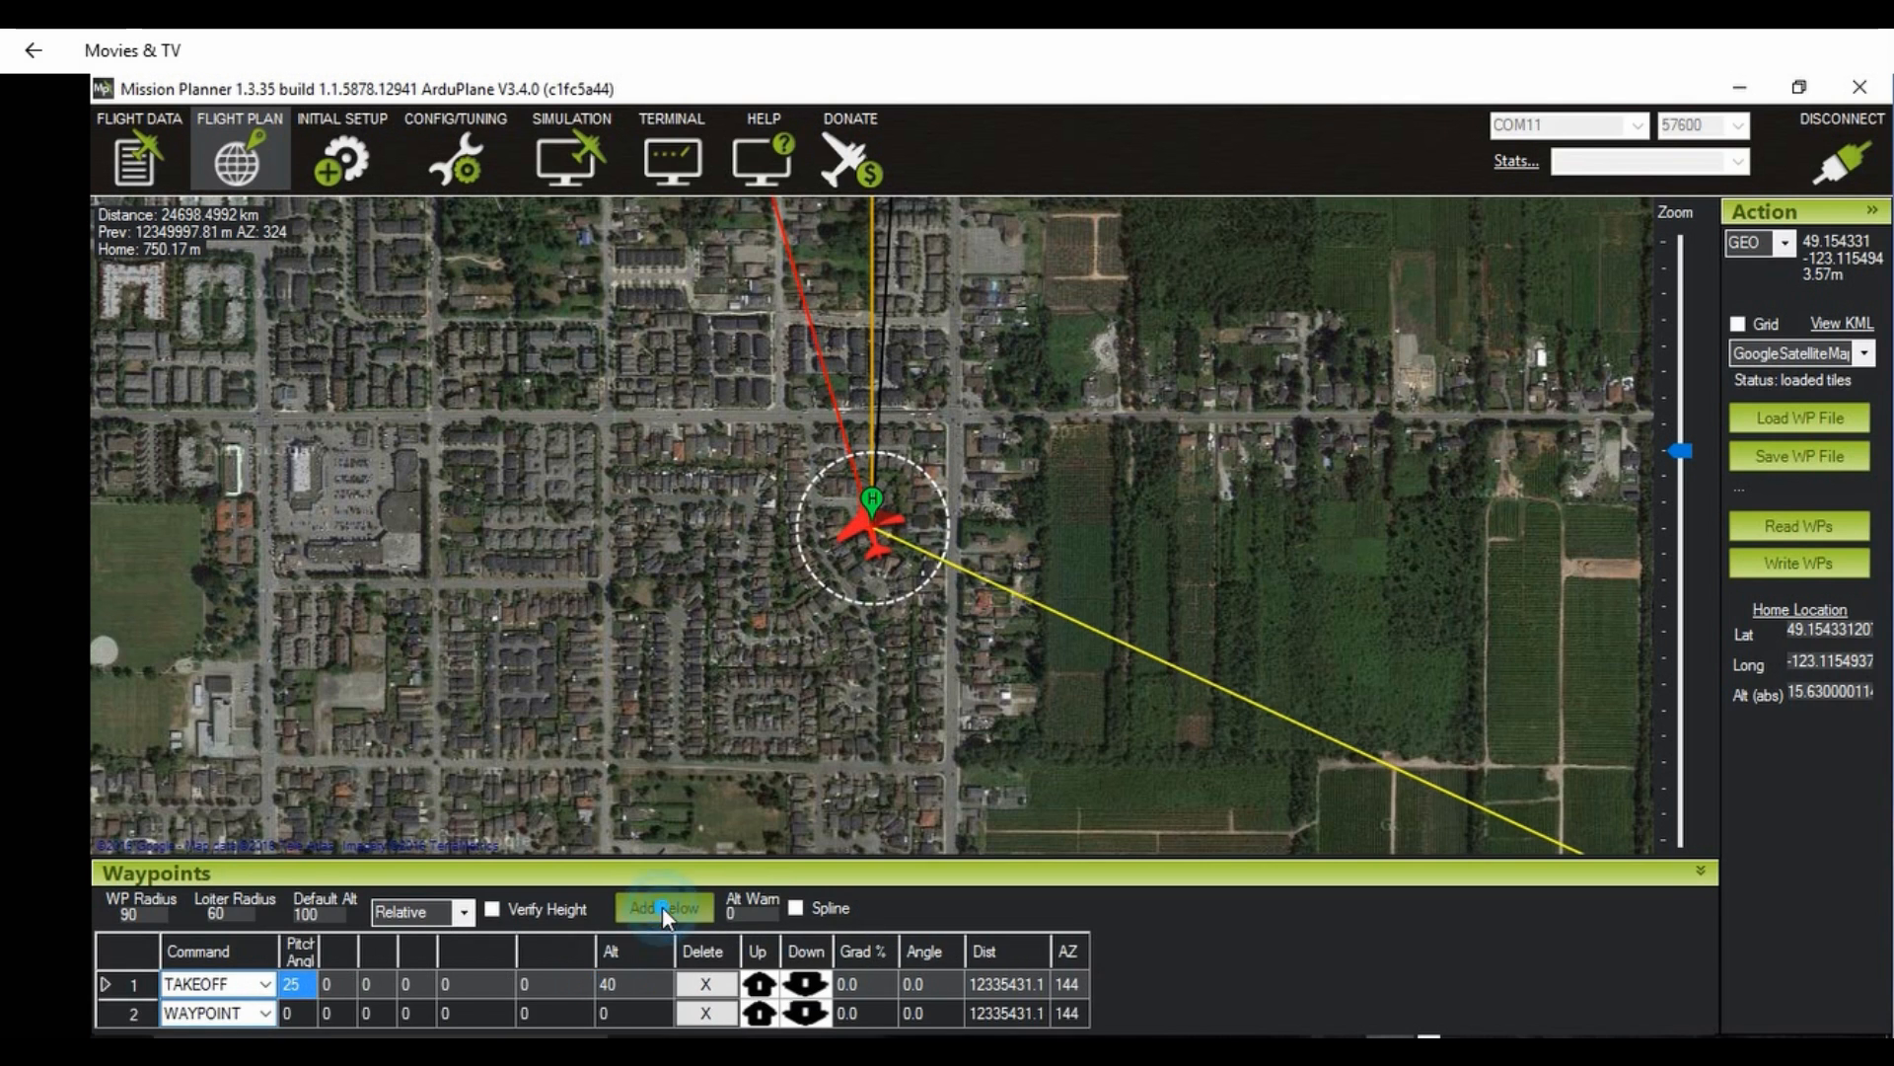
left_click(265, 1011)
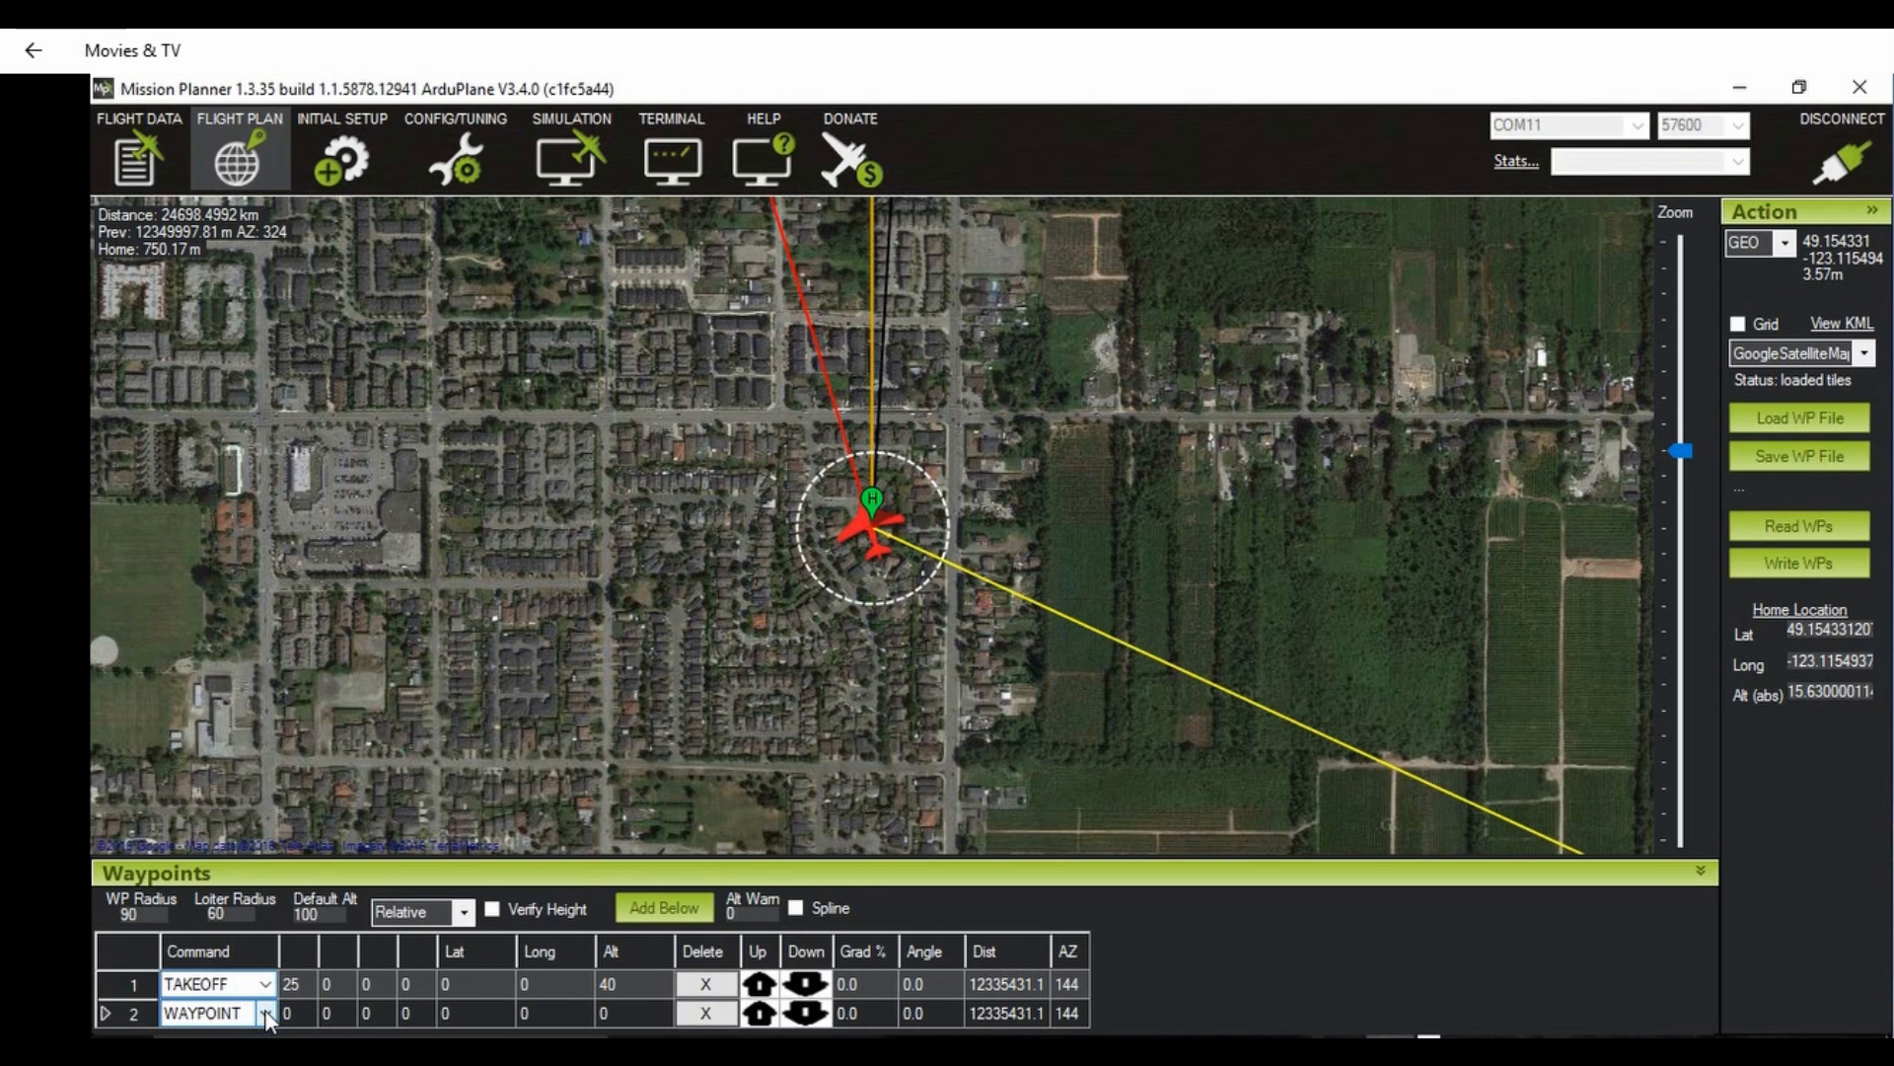
left_click(264, 1009)
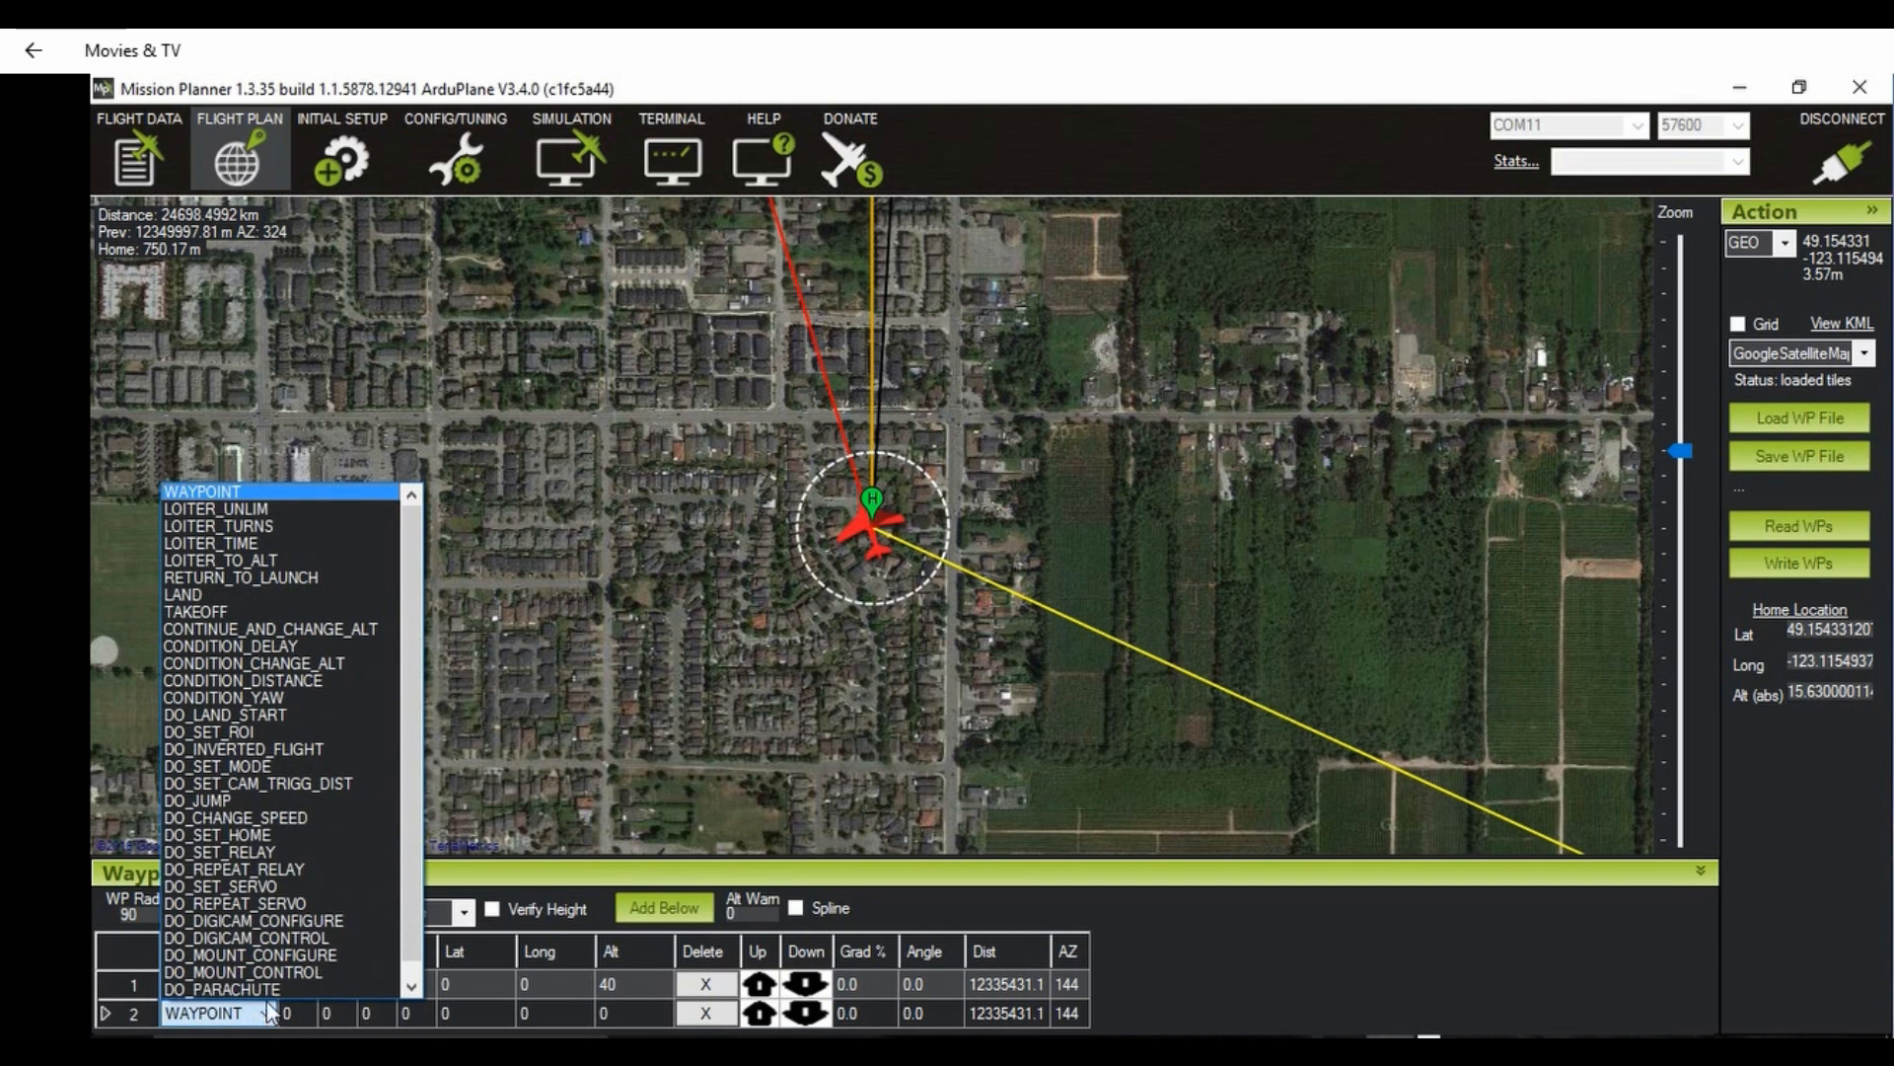
left_click(286, 576)
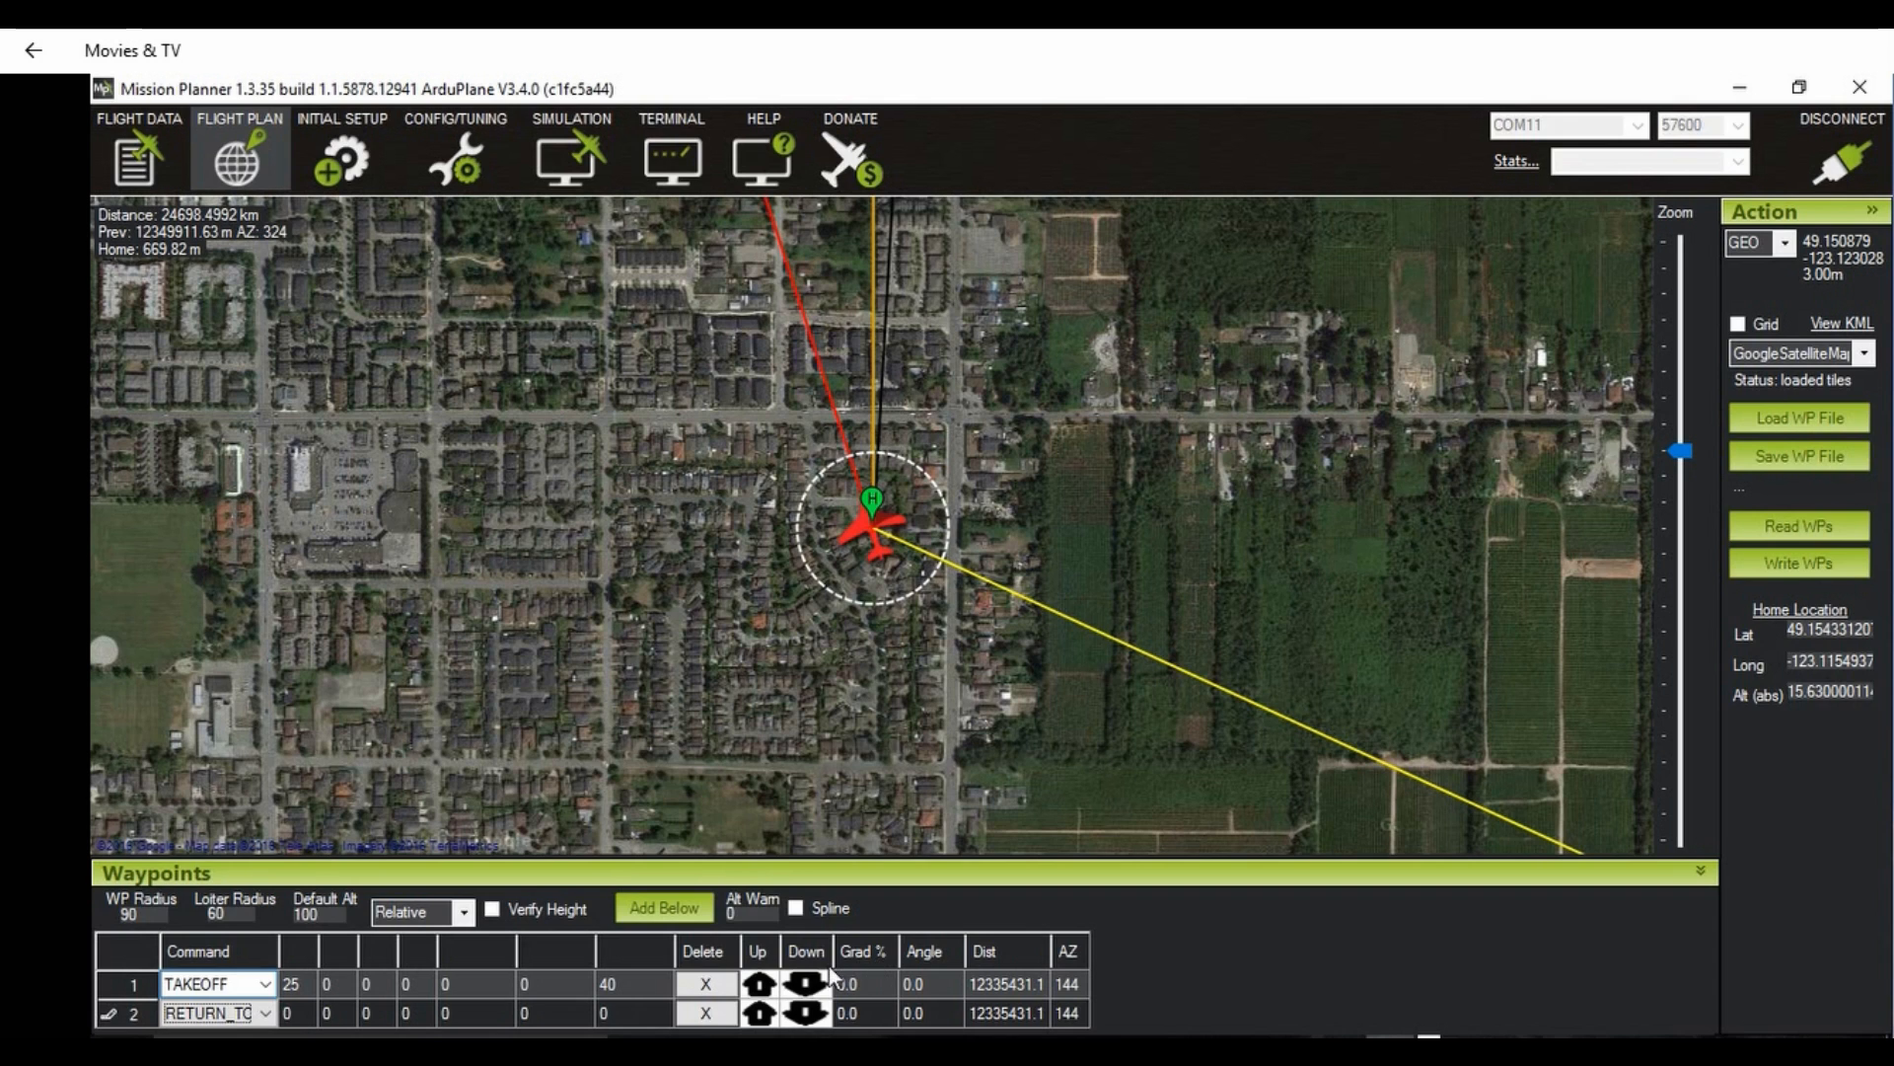
left_click(1782, 565)
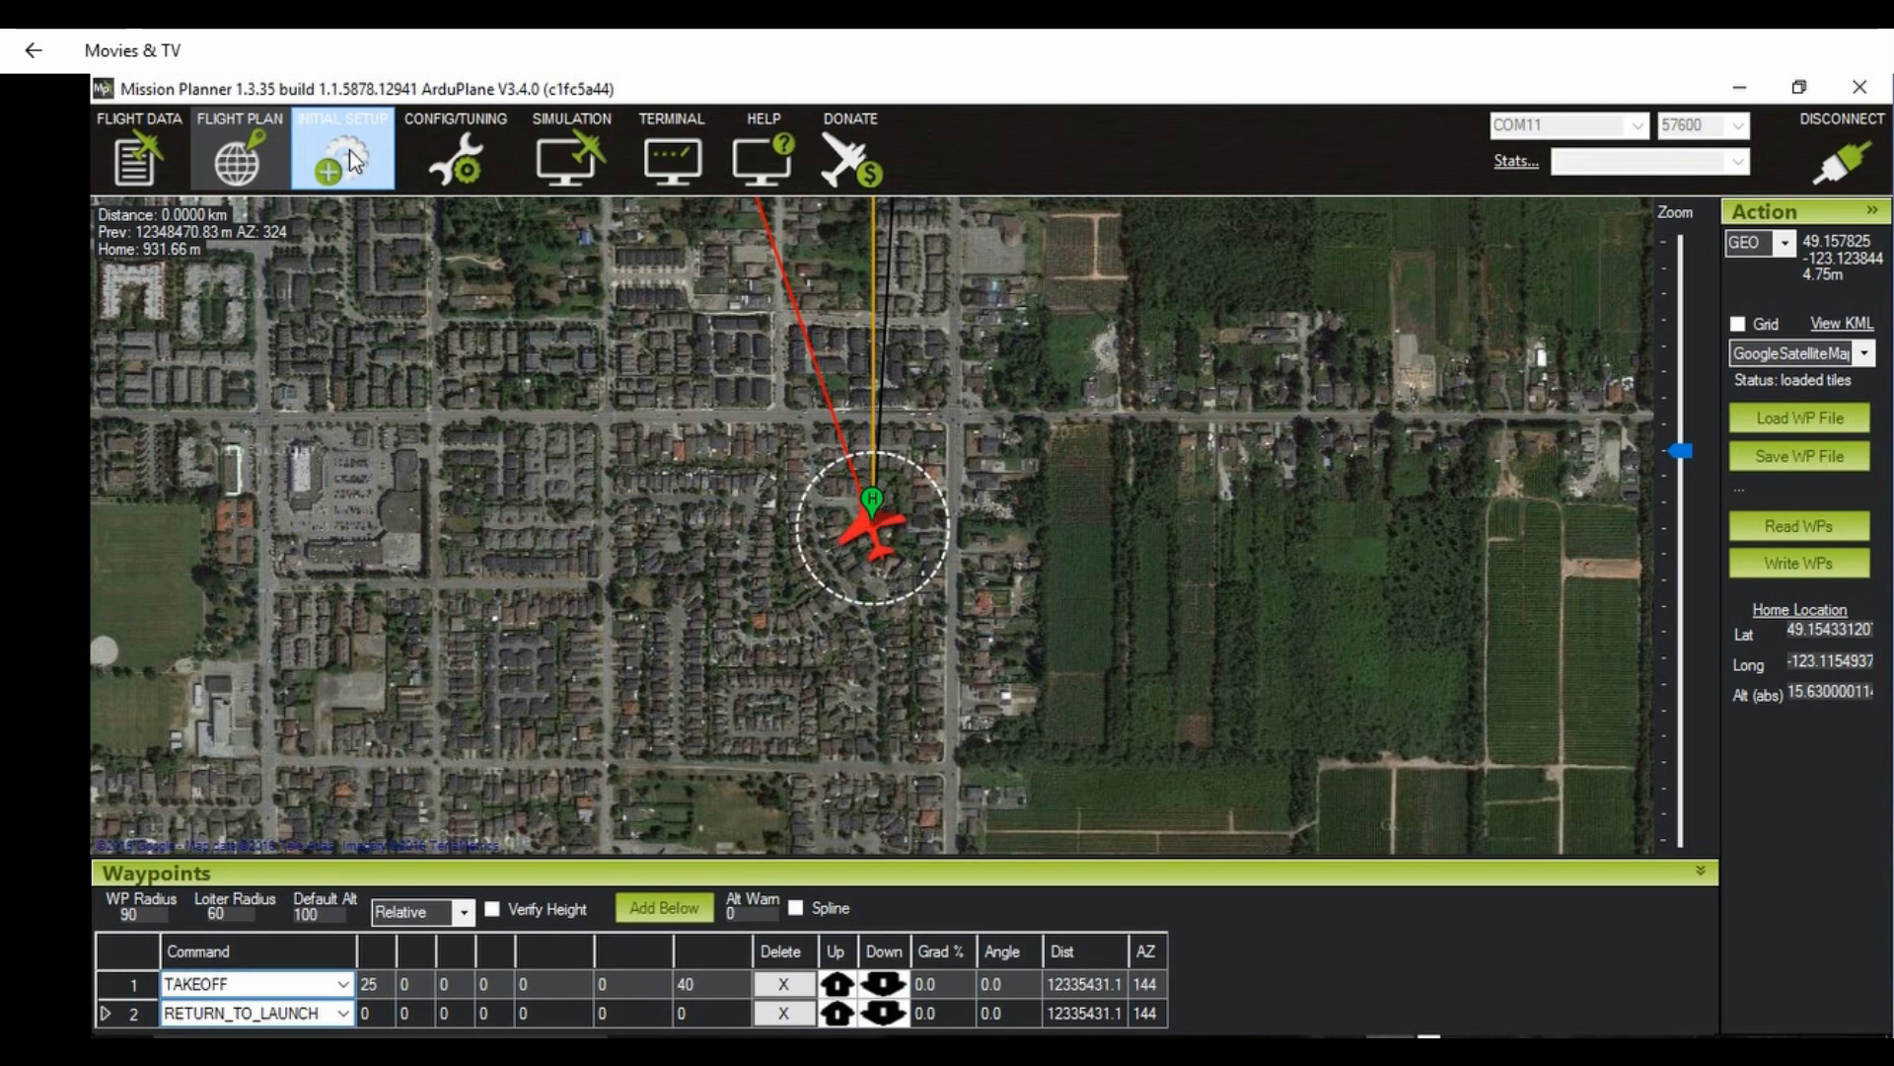
Step: Search the full parameter list for "rtl", set ALT_HOLD_RTL to 8000 centimeters, and write the parameters
left_click(434, 167)
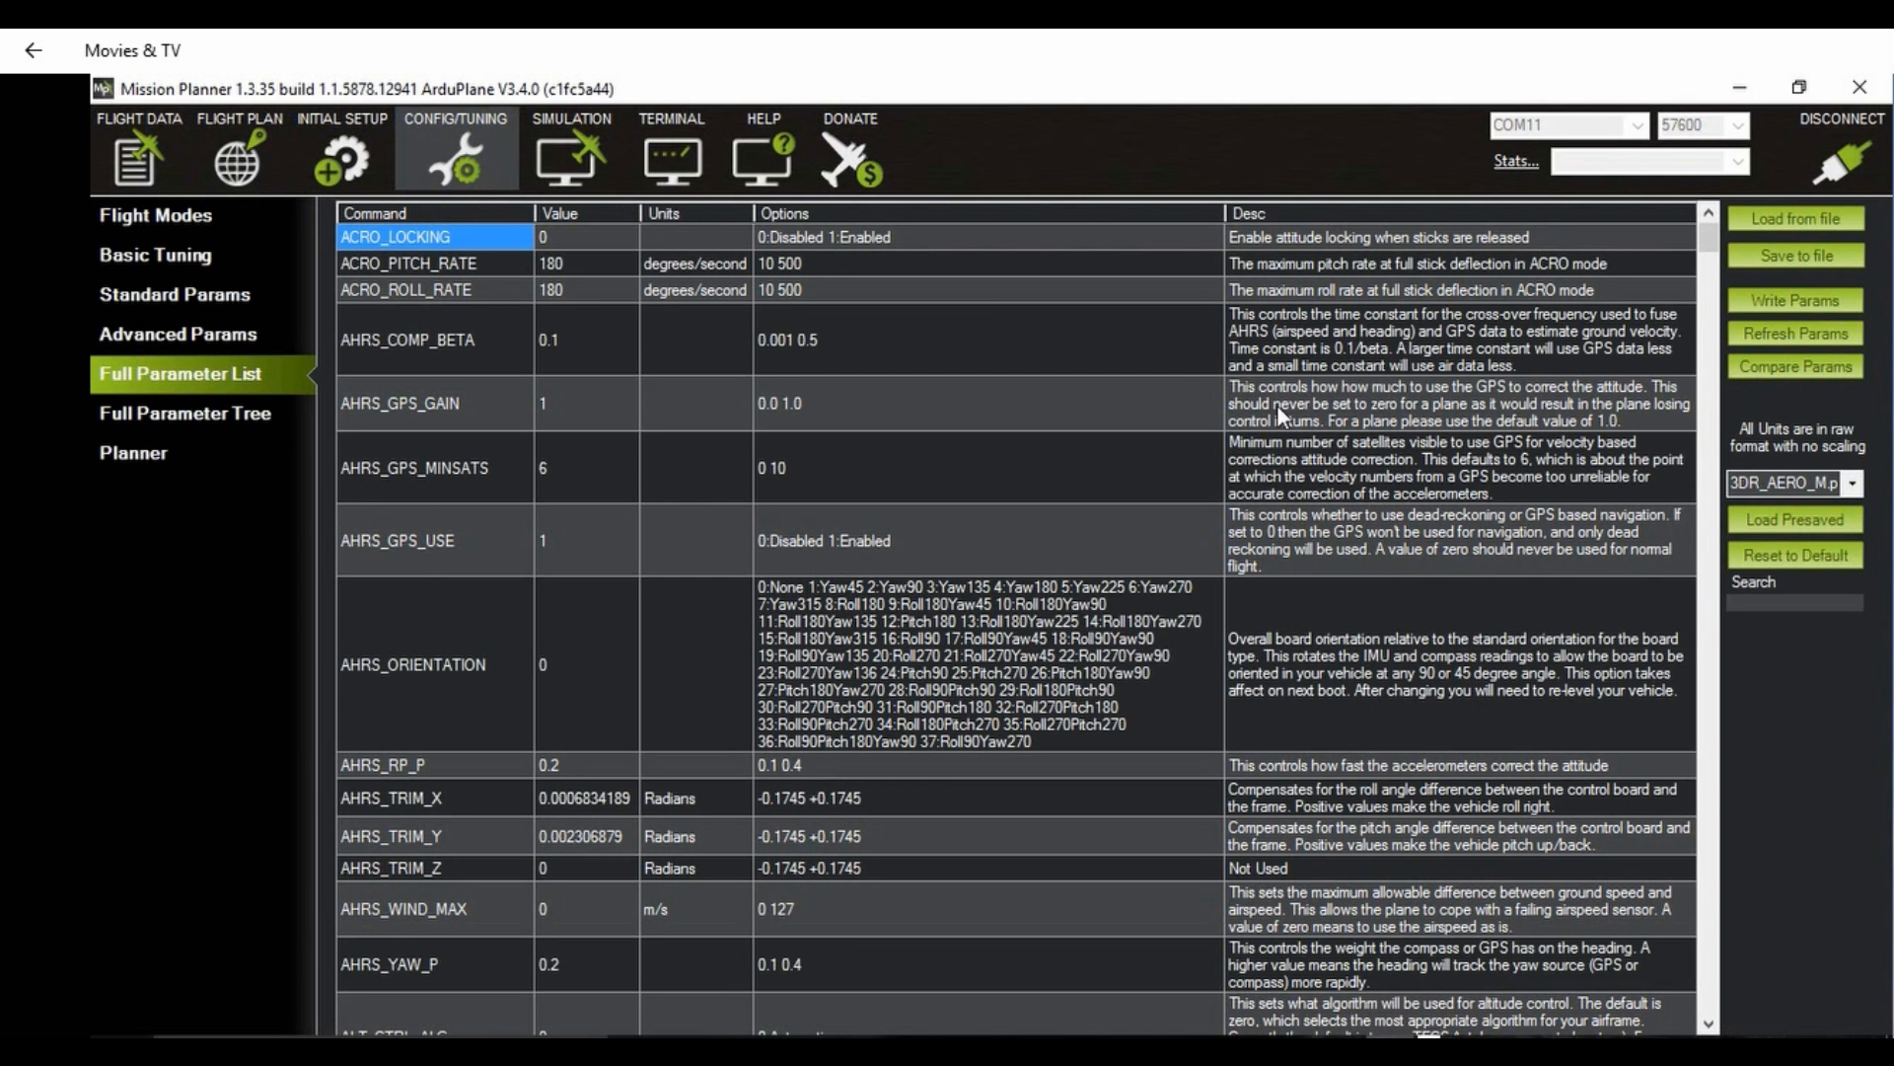
left_click(1763, 601)
type("rtl")
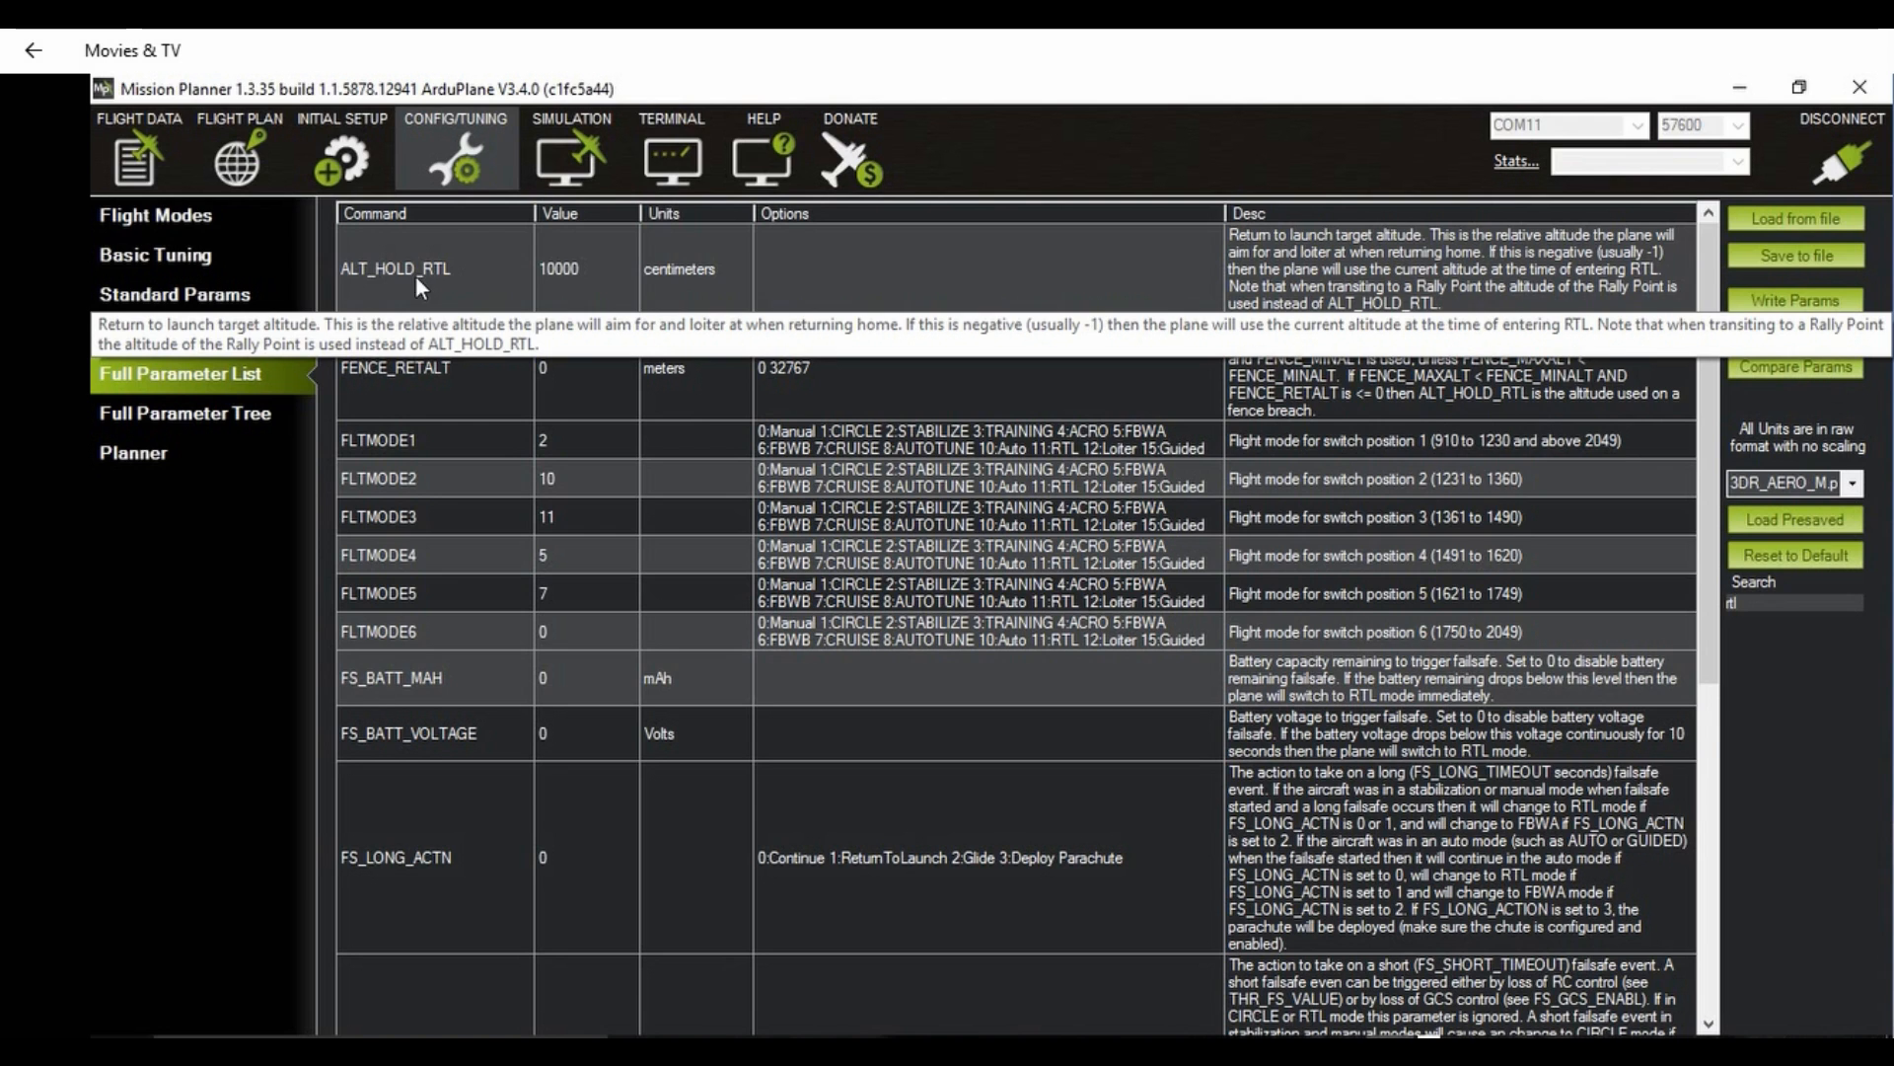
left_click(560, 269)
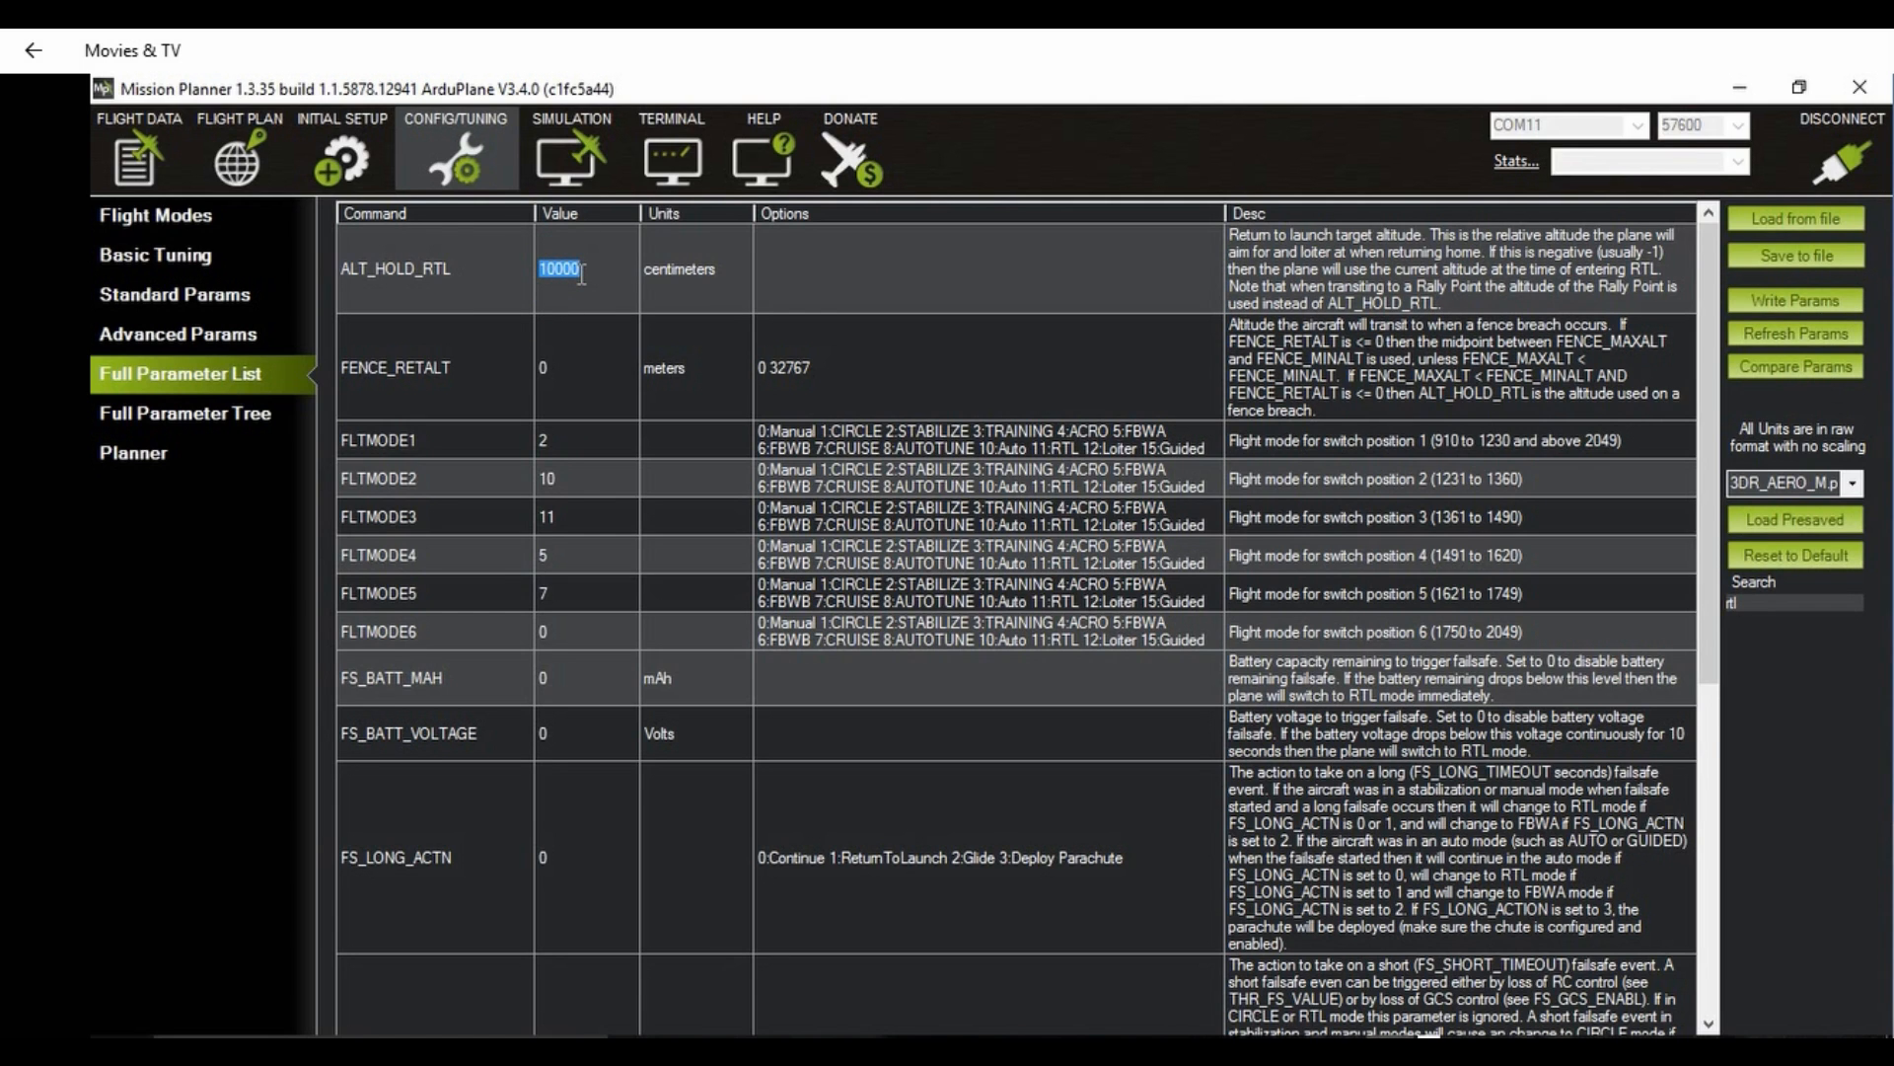
type("8000")
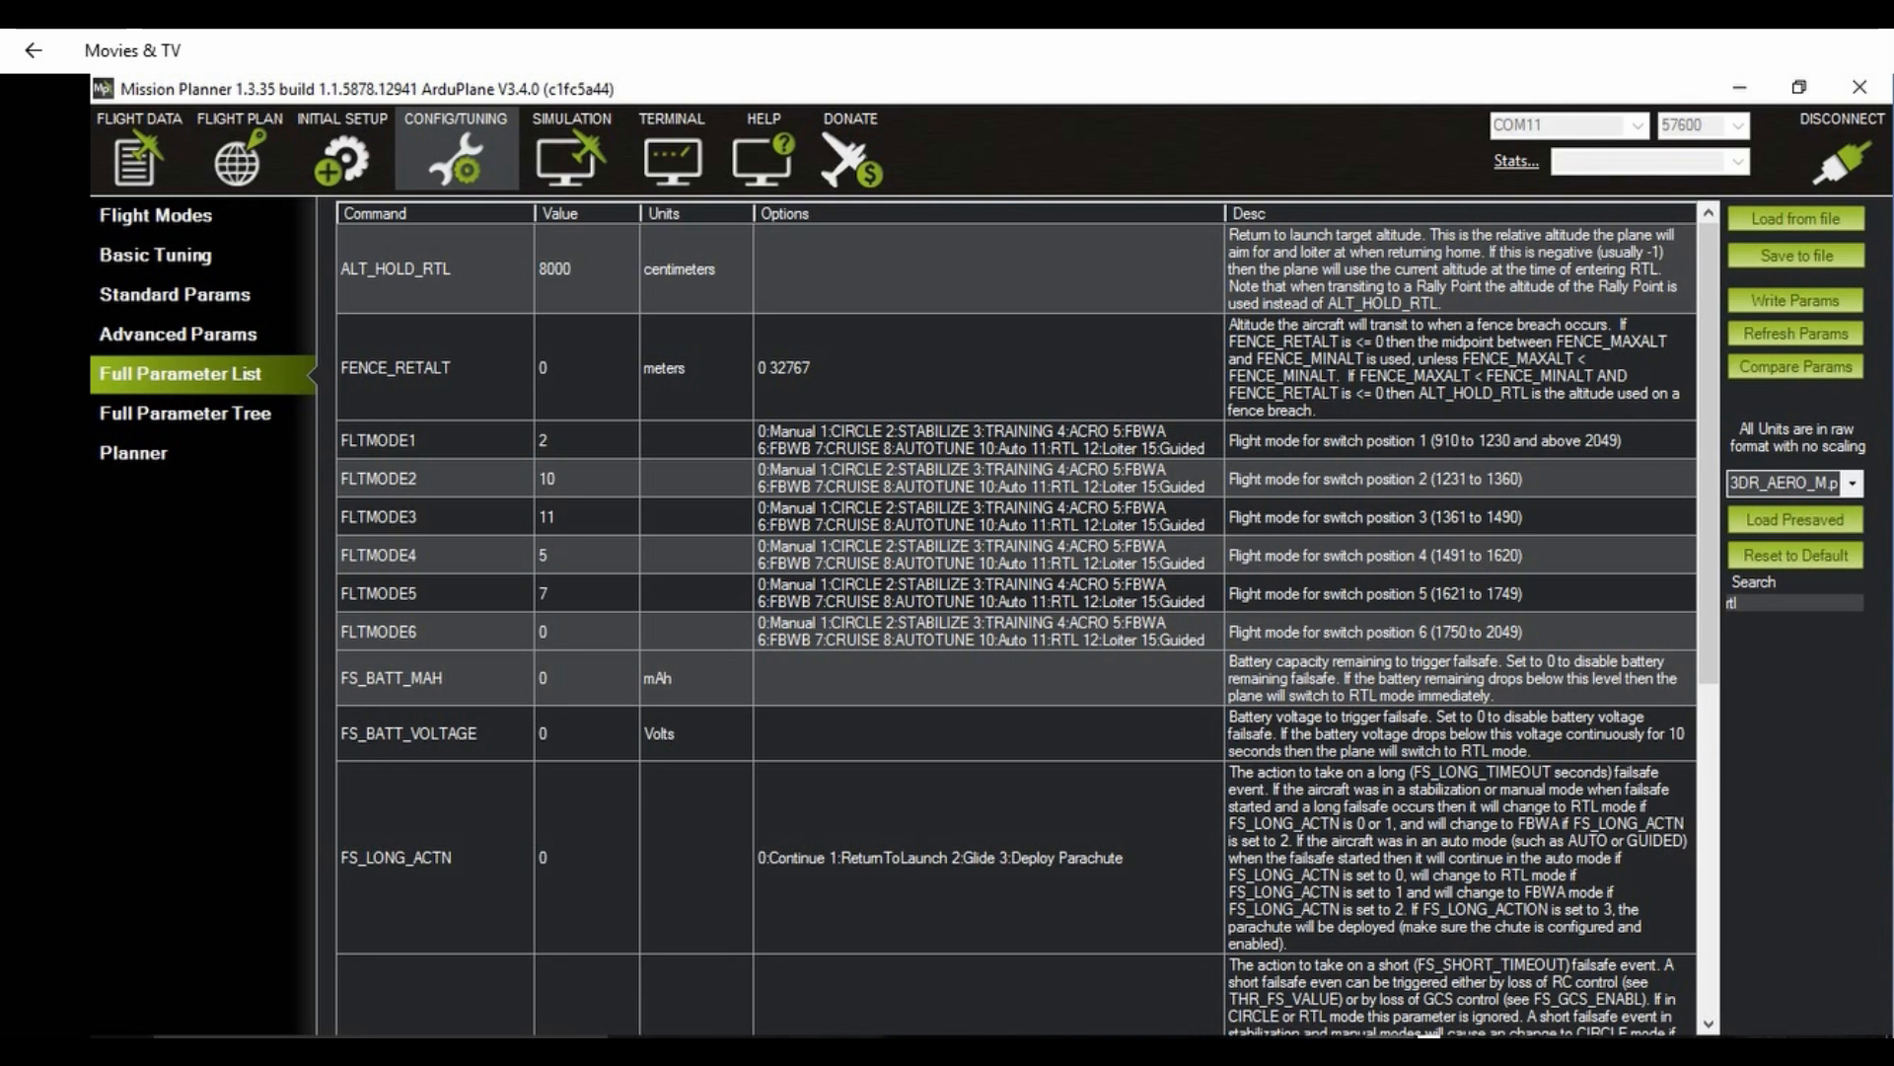
key("Return")
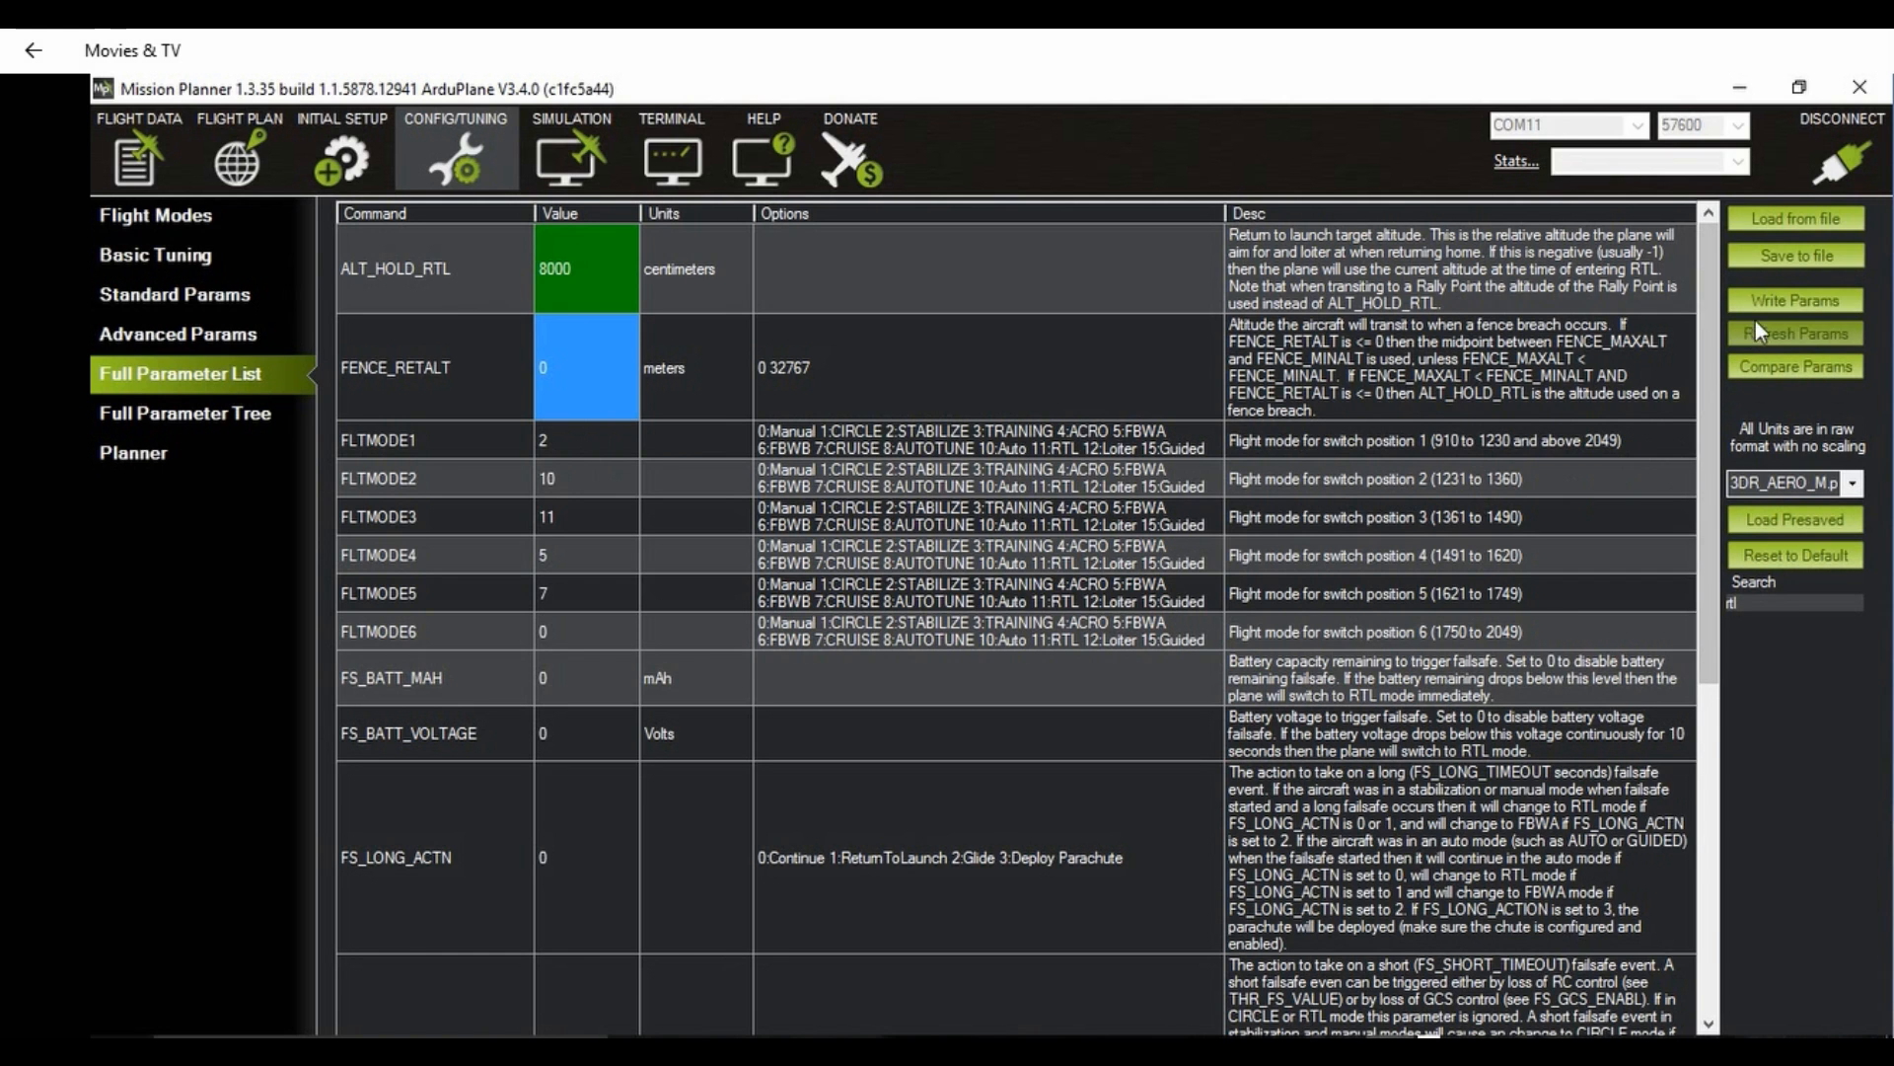
left_click(1786, 296)
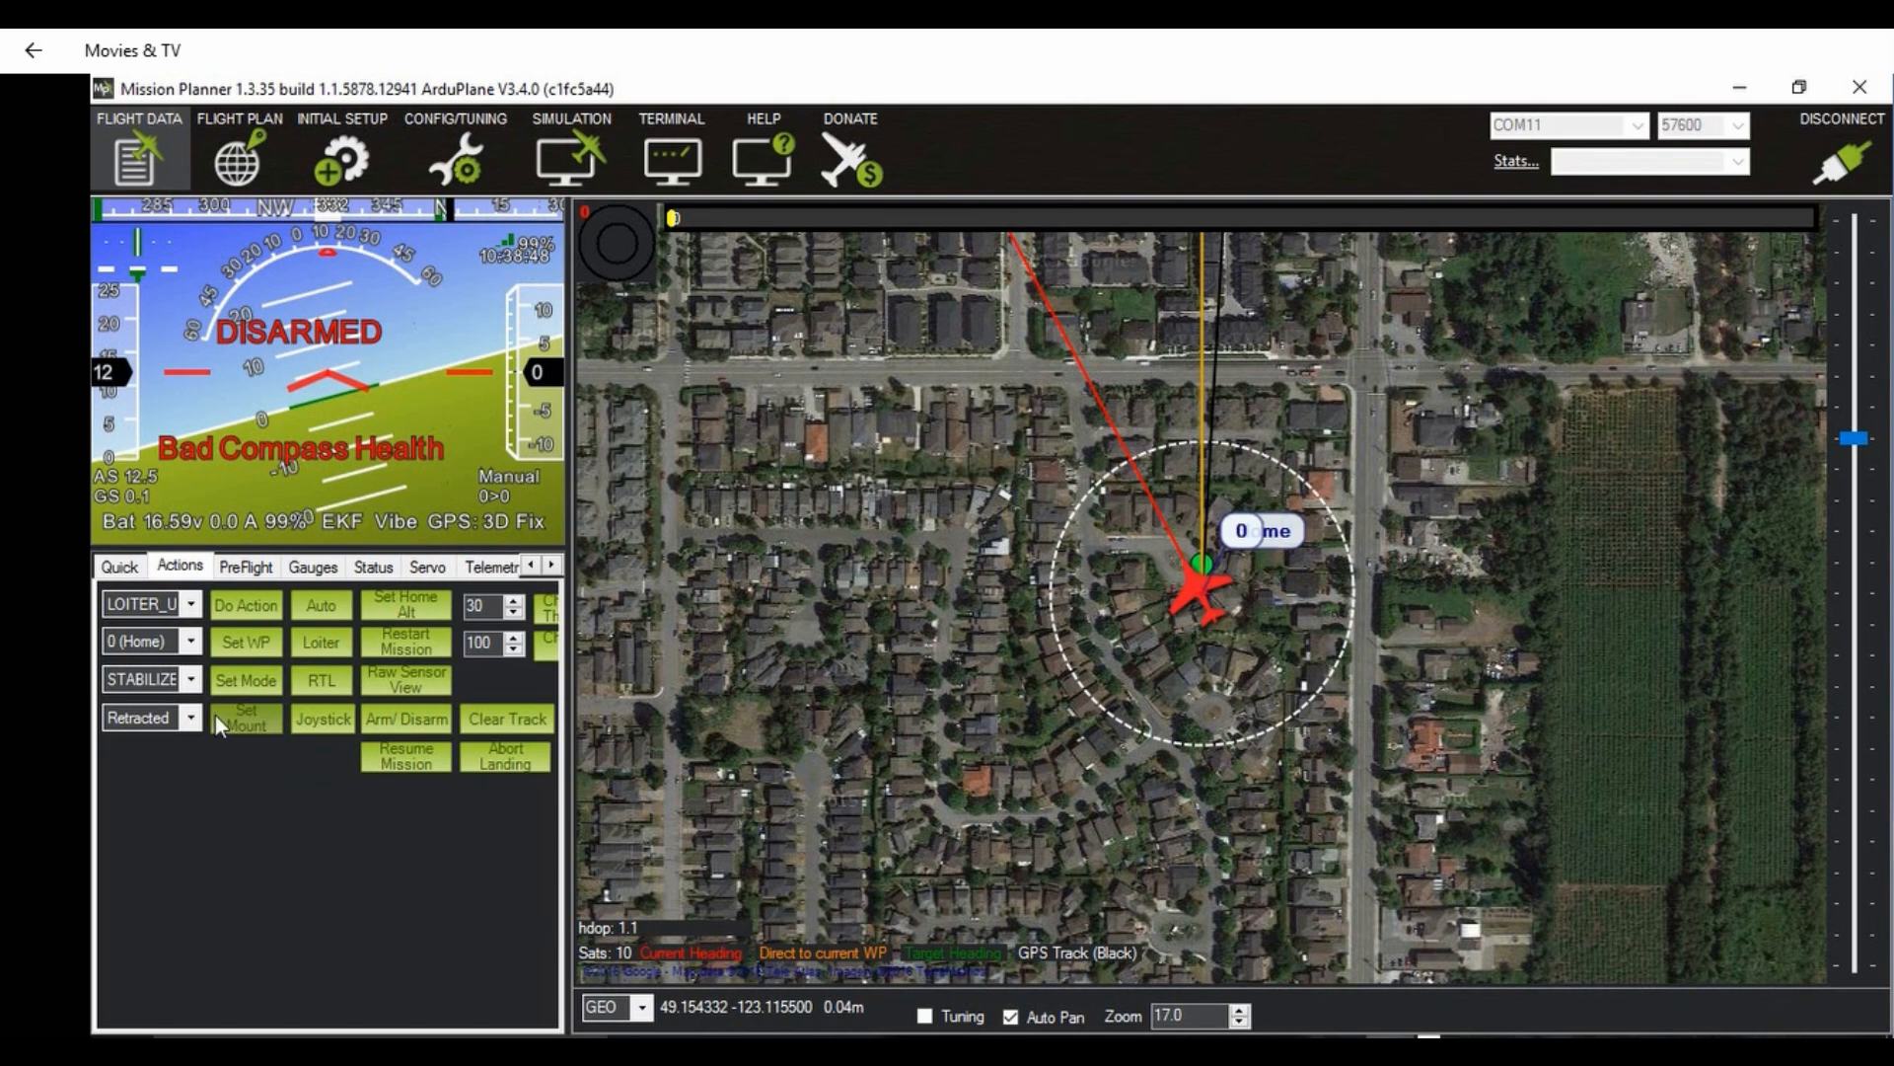
Step: On the flight data screen, choose Manual as the flight mode and send it to the aircraft
left_click(192, 677)
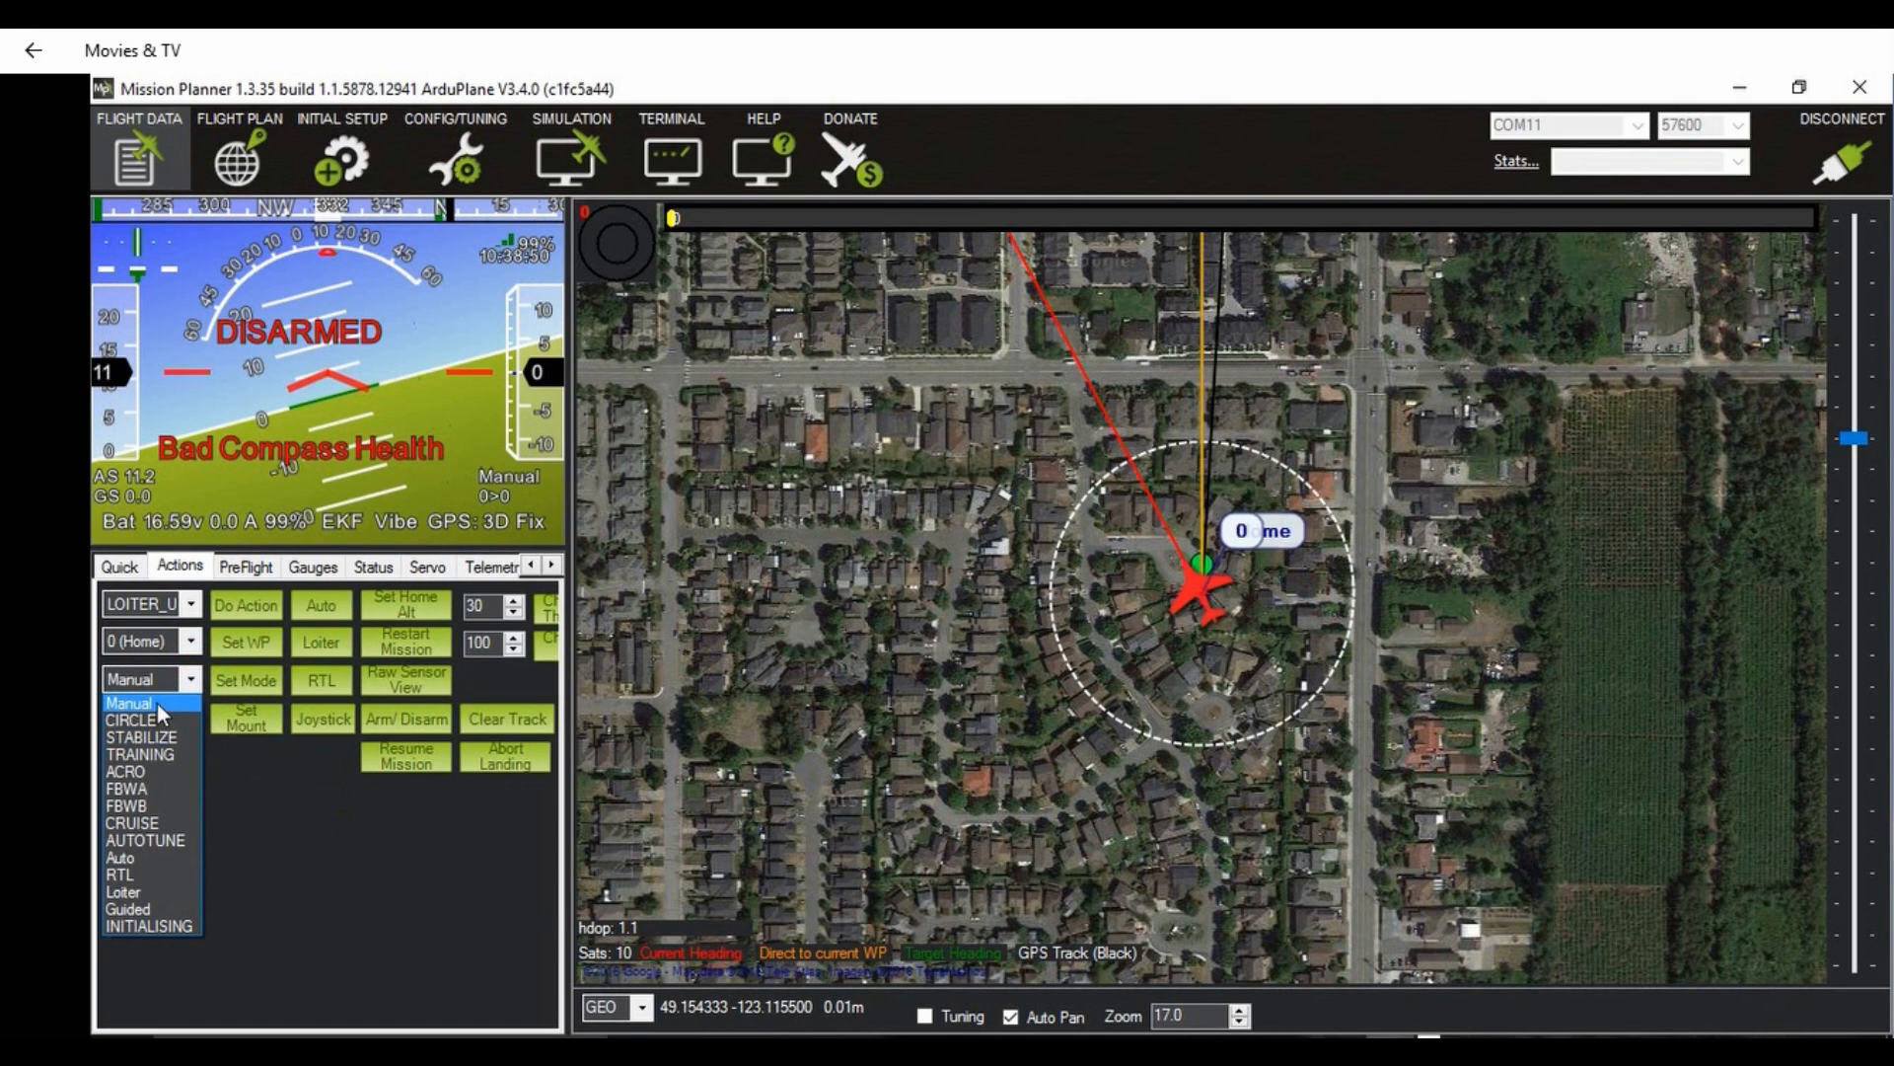
left_click(157, 701)
left_click(235, 677)
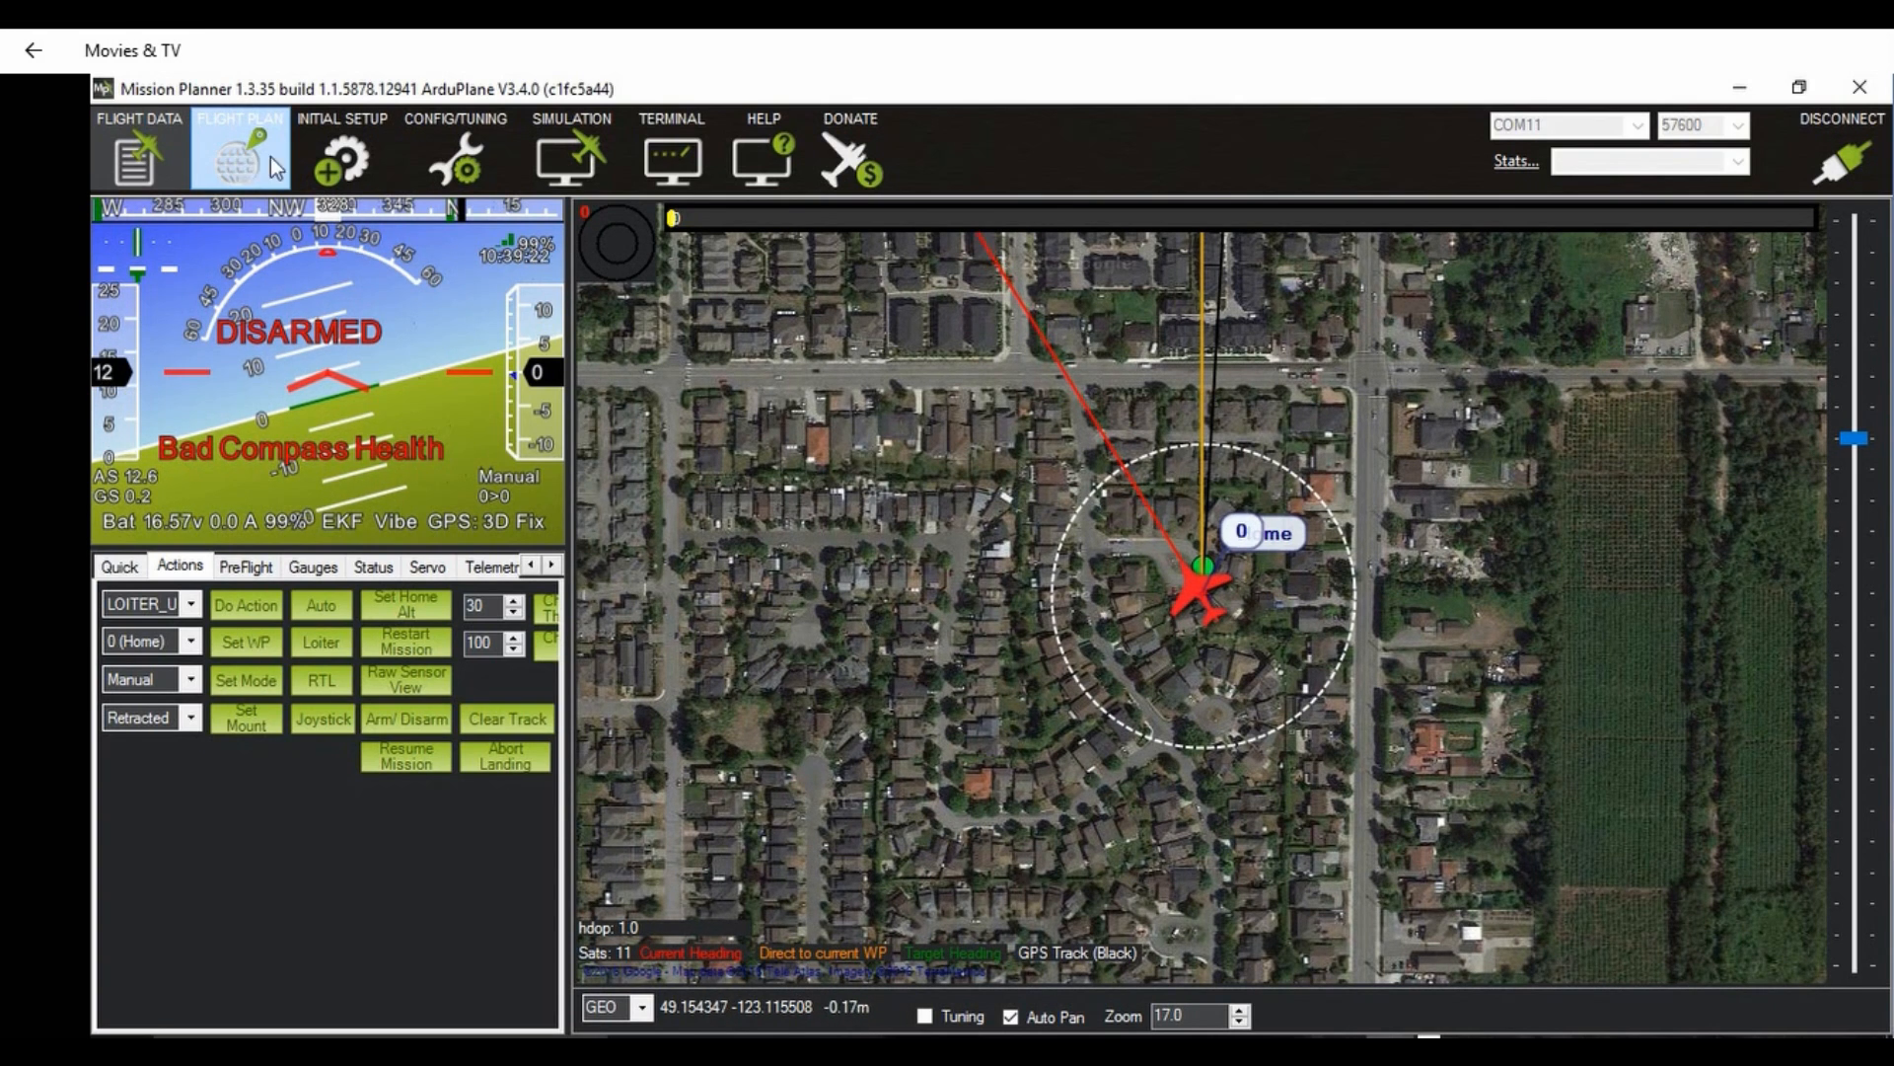
Step: Review the flight mode assignments and the basic tuning values, and return to the initial setup
left_click(340, 156)
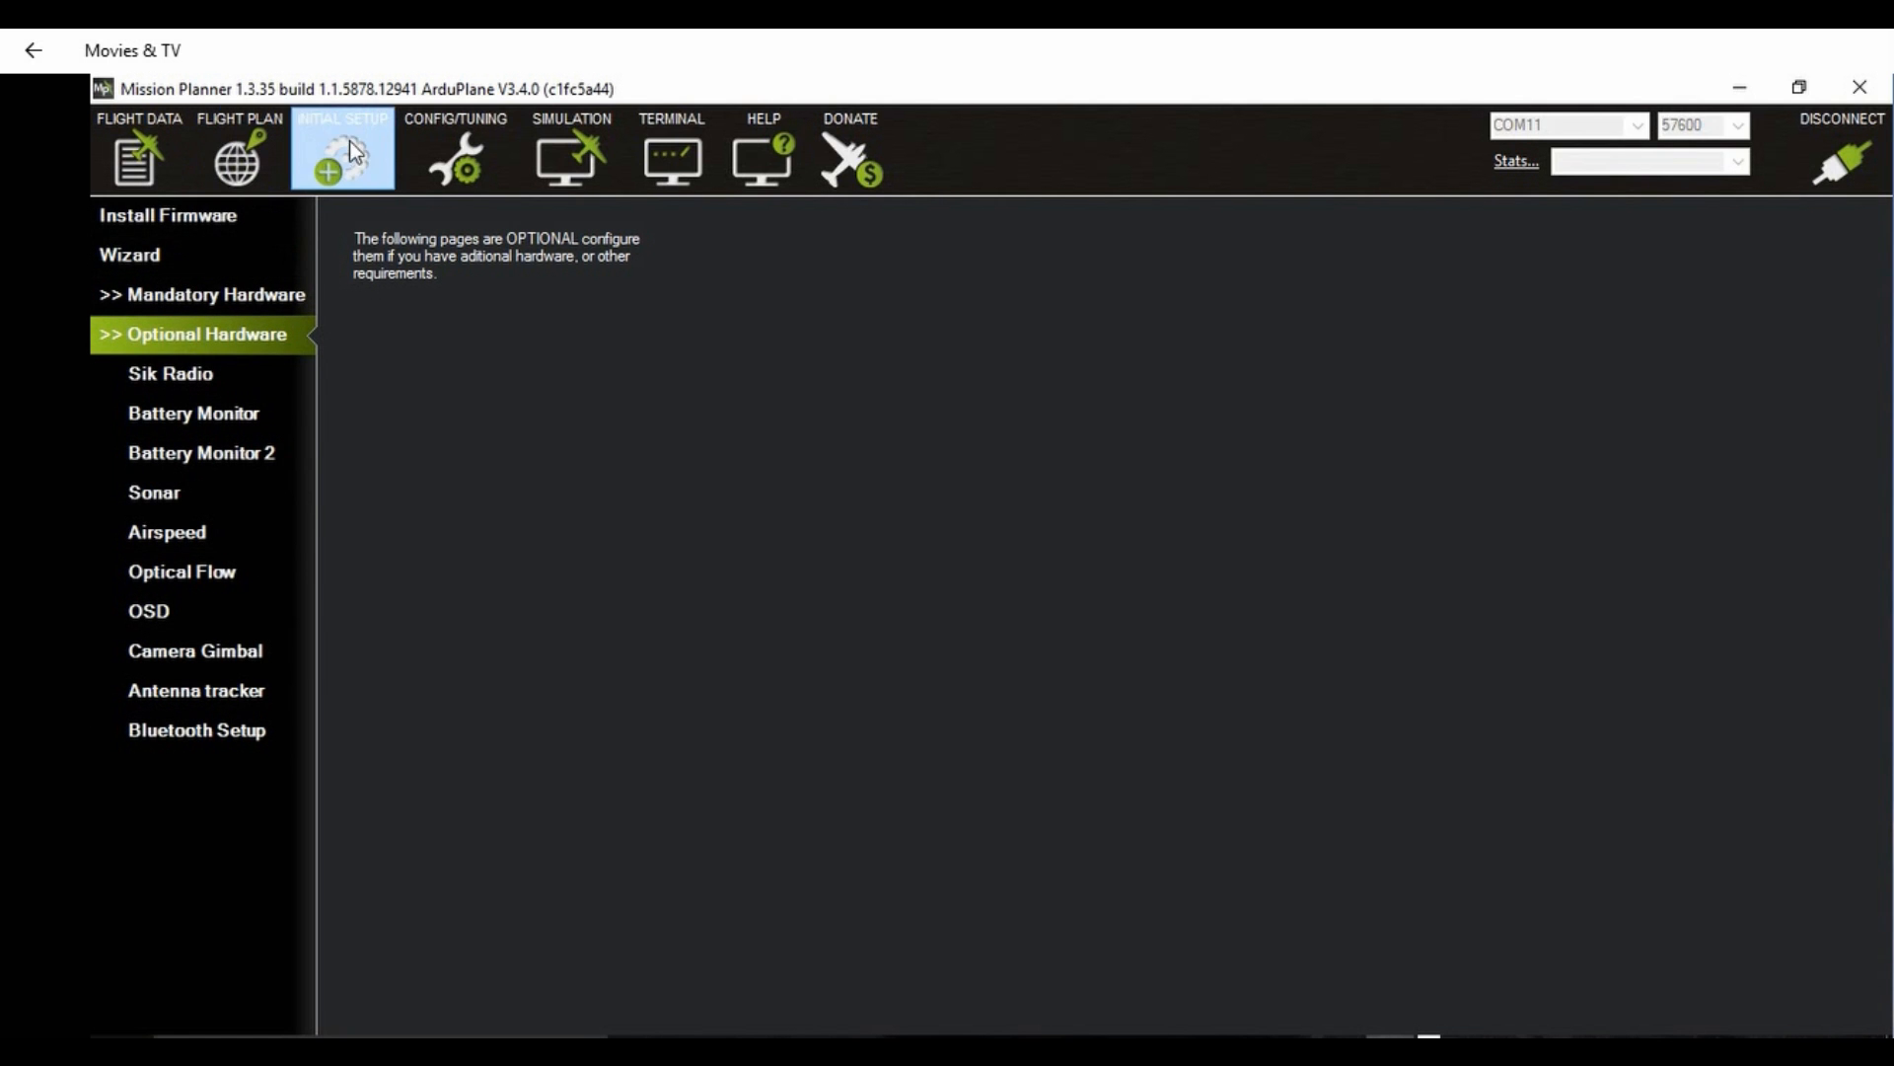
left_click(183, 296)
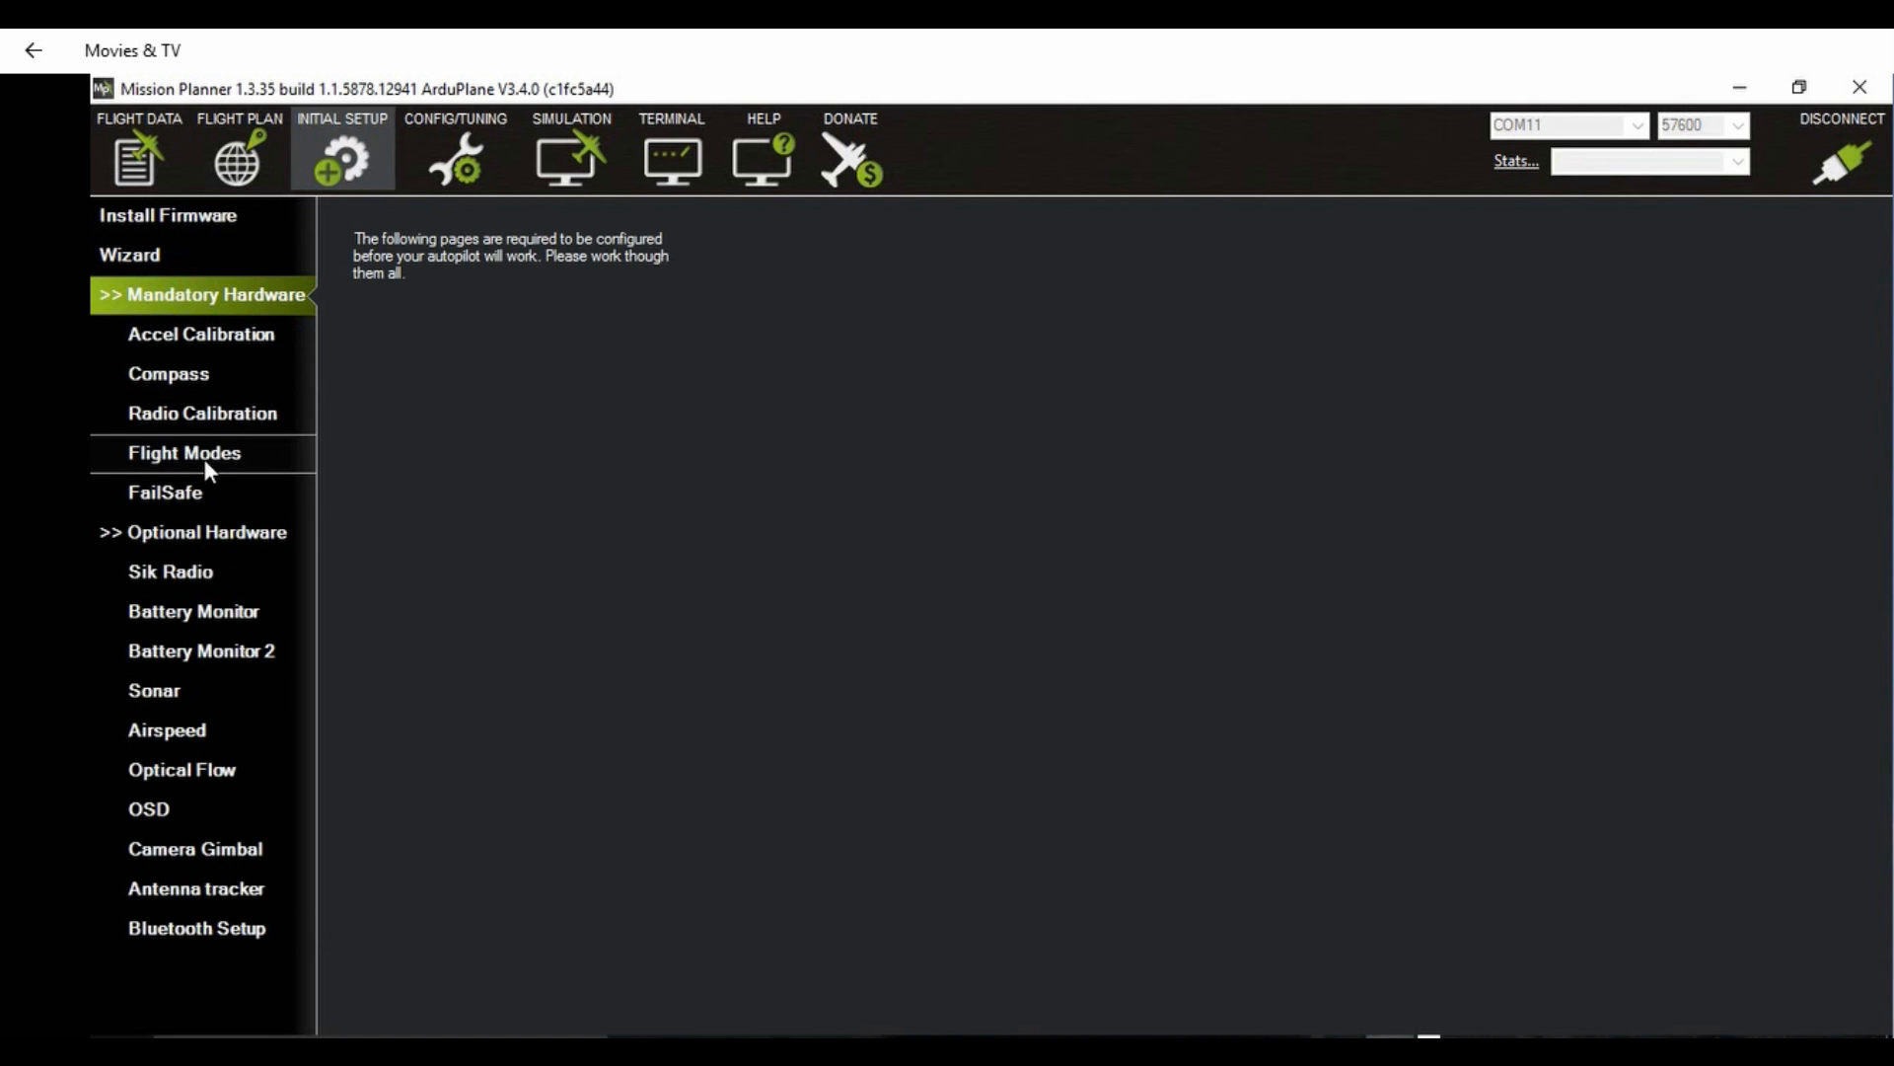
left_click(203, 458)
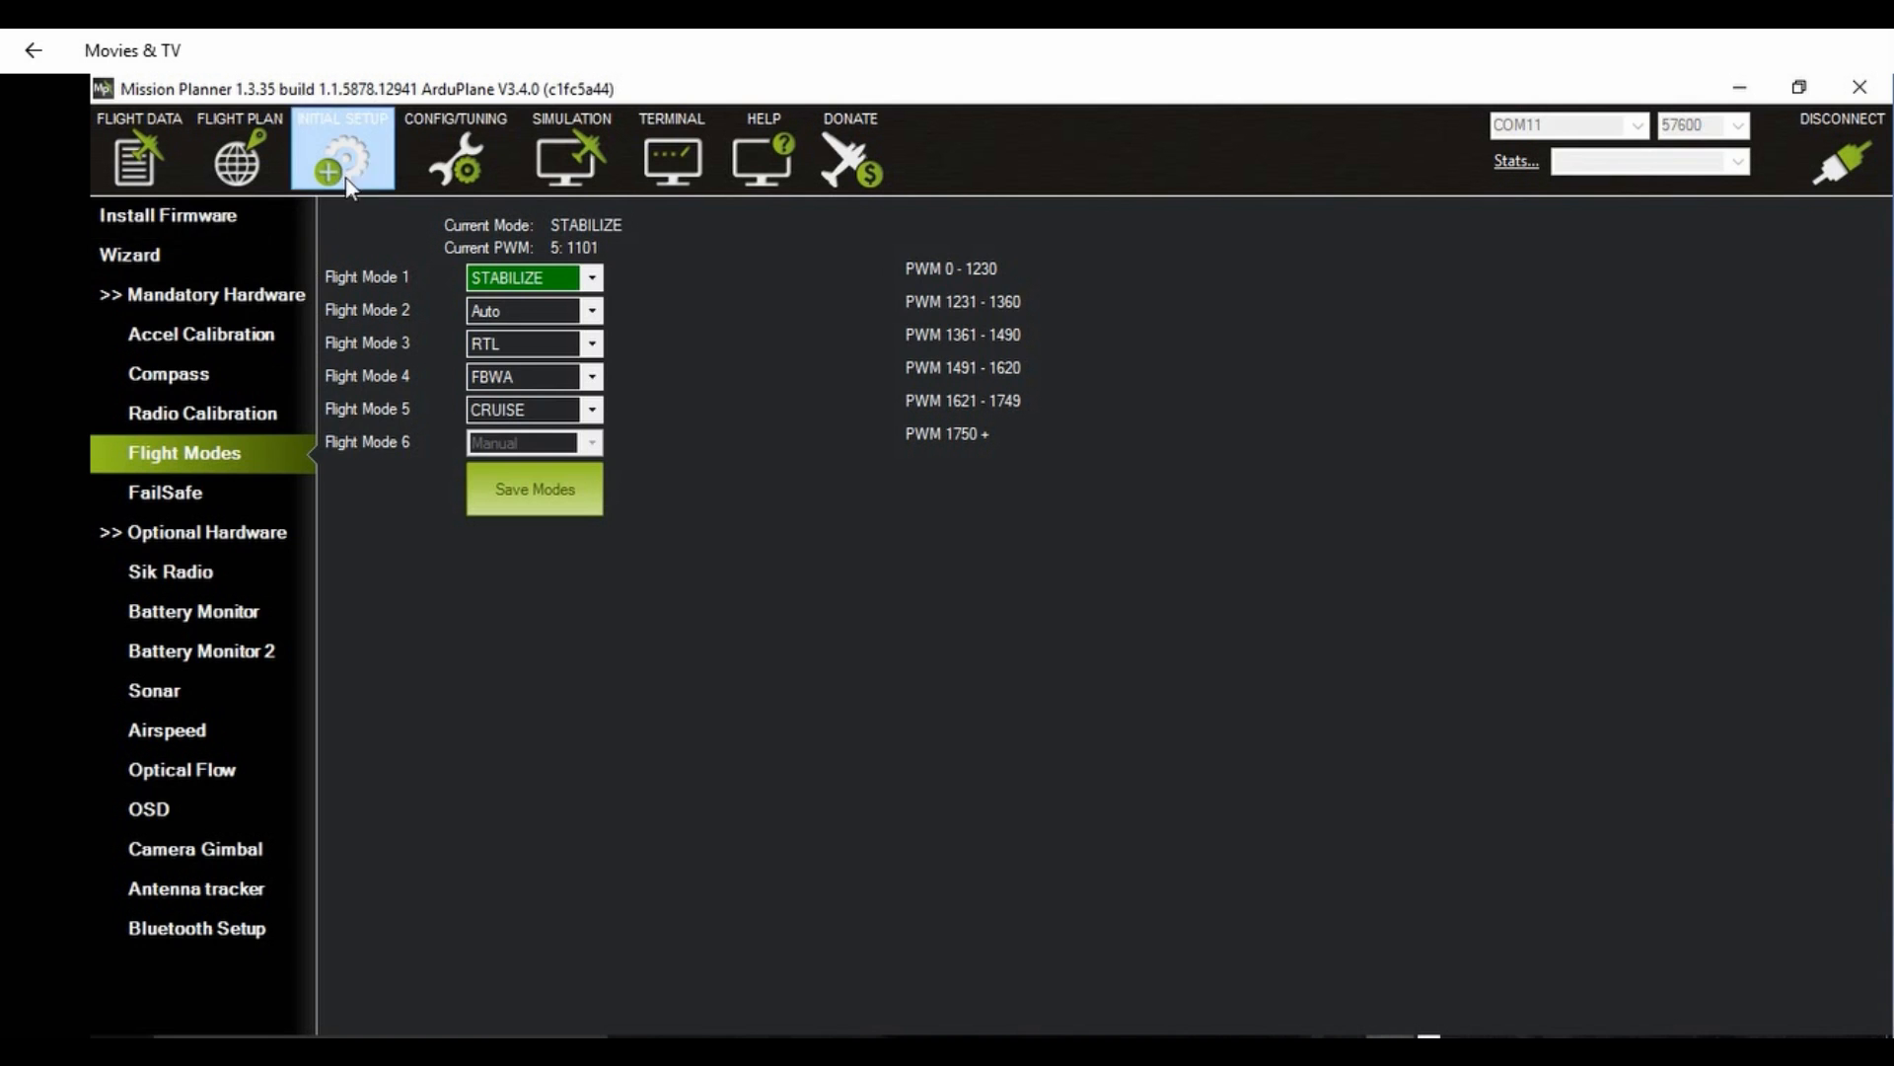
left_click(430, 152)
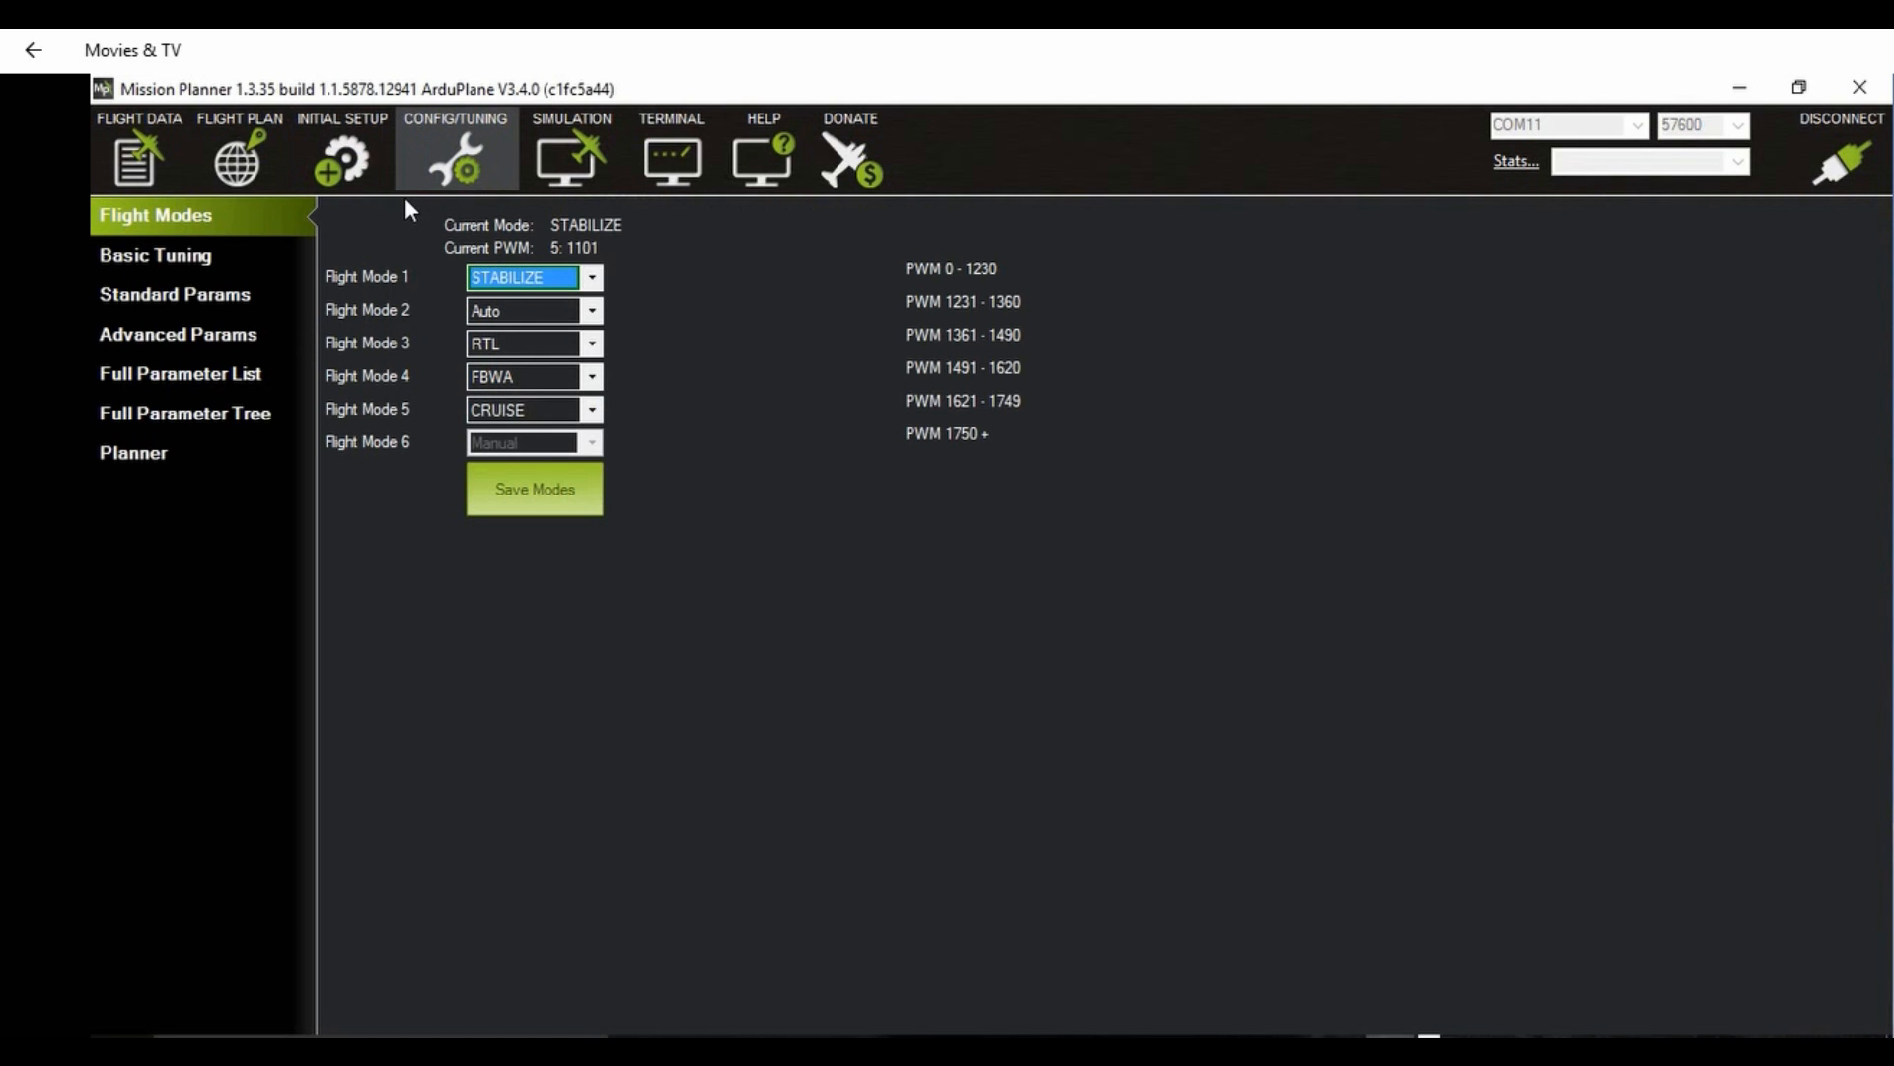
left_click(164, 253)
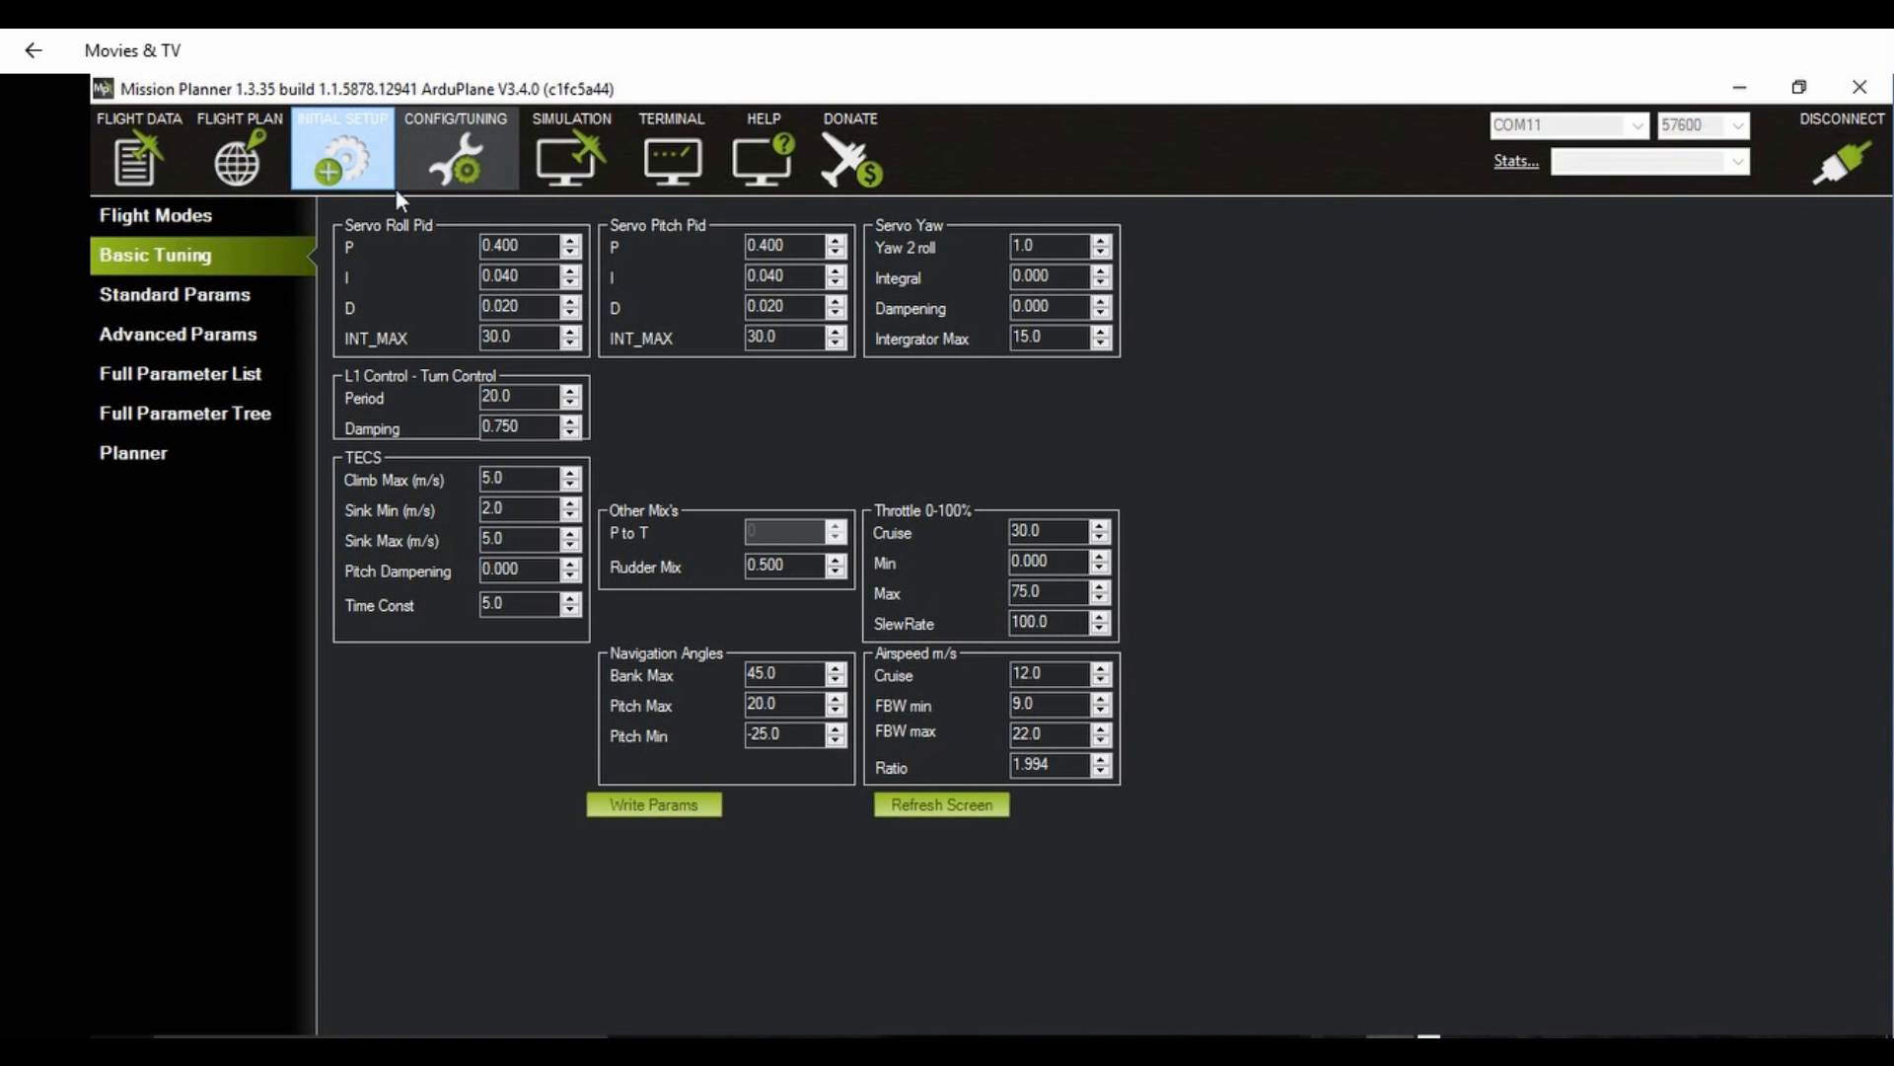
left_click(345, 192)
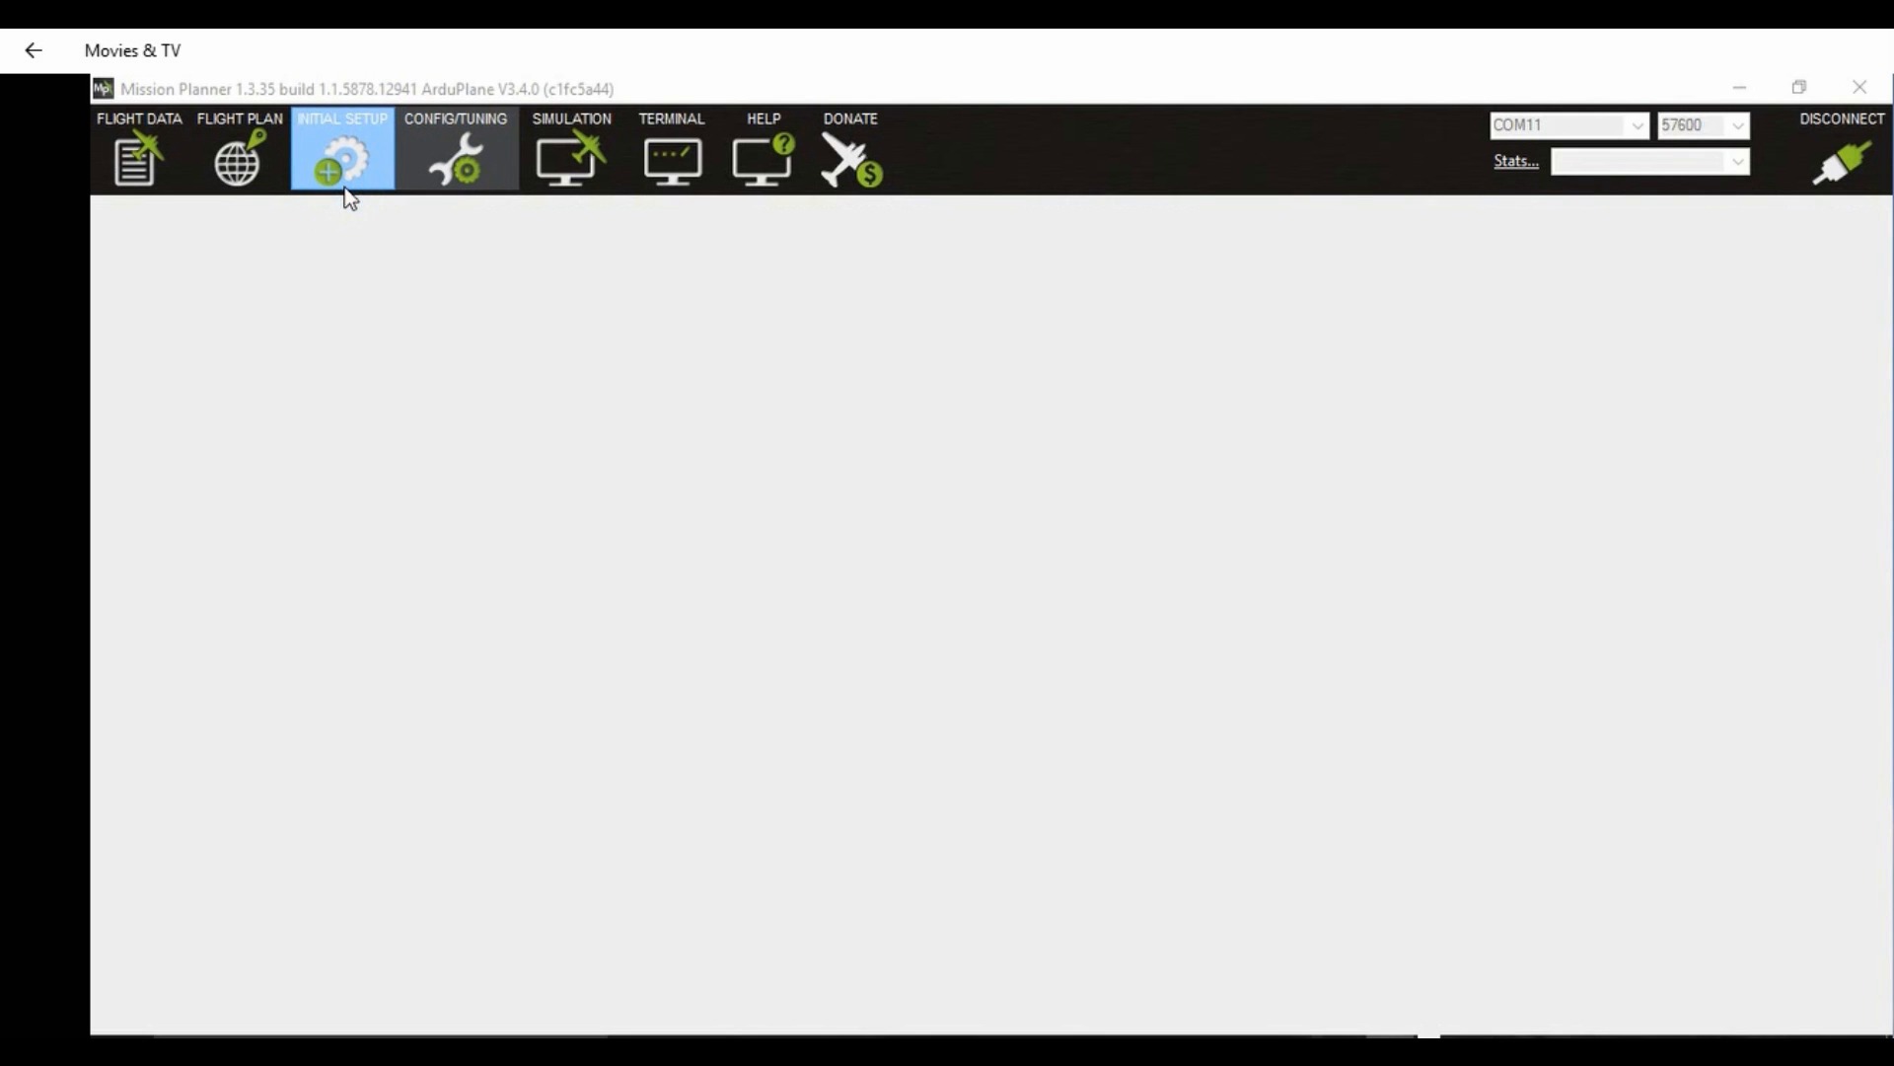